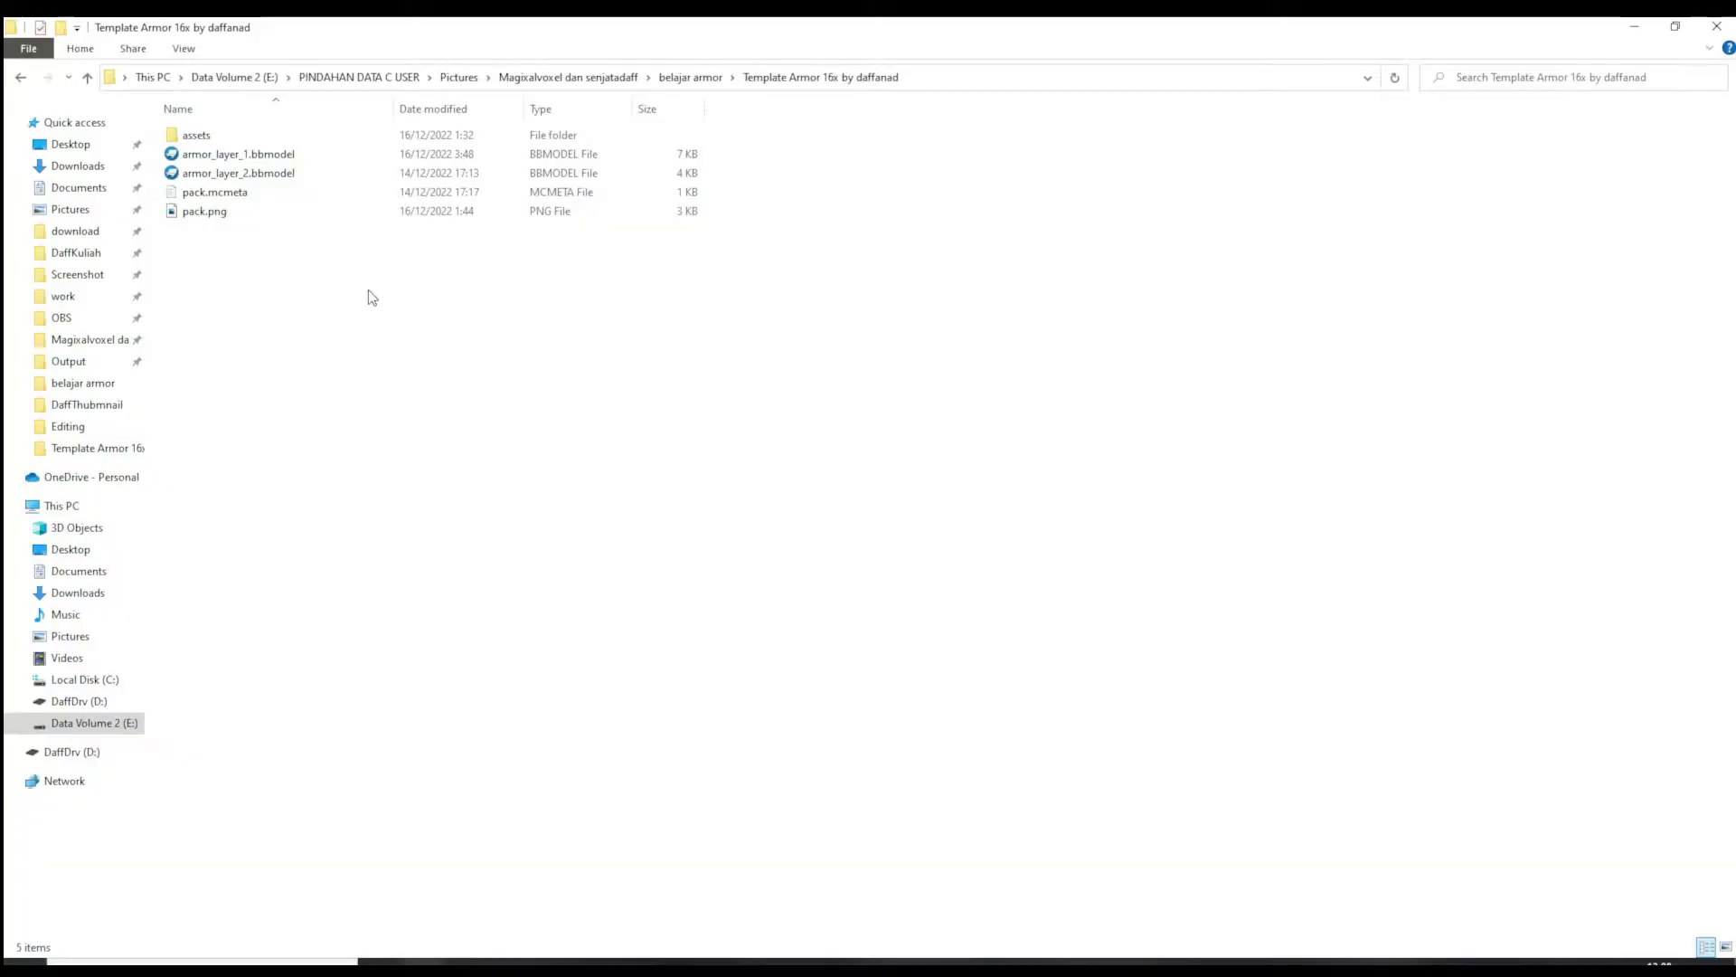
Enlarge the file icons and copy armorkayu.png from the "Magixalvoxel dan senjatadaff" folder
scroll(307, 290, "up", 4, "ctrl")
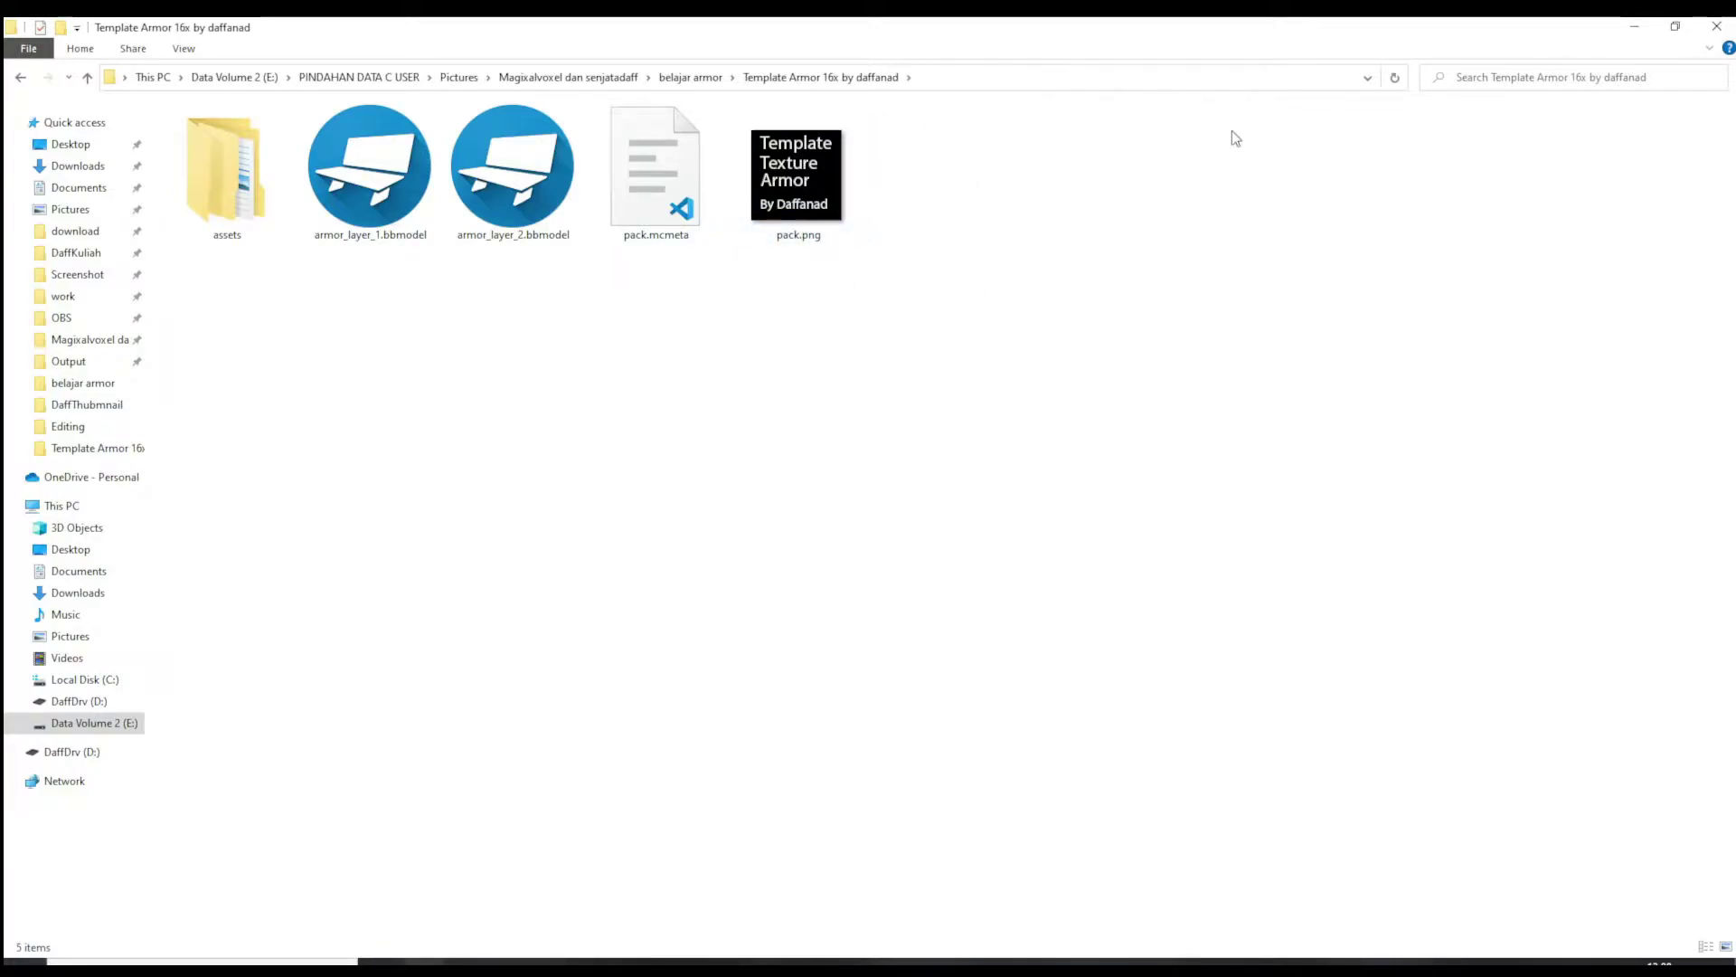
left_click(54, 212)
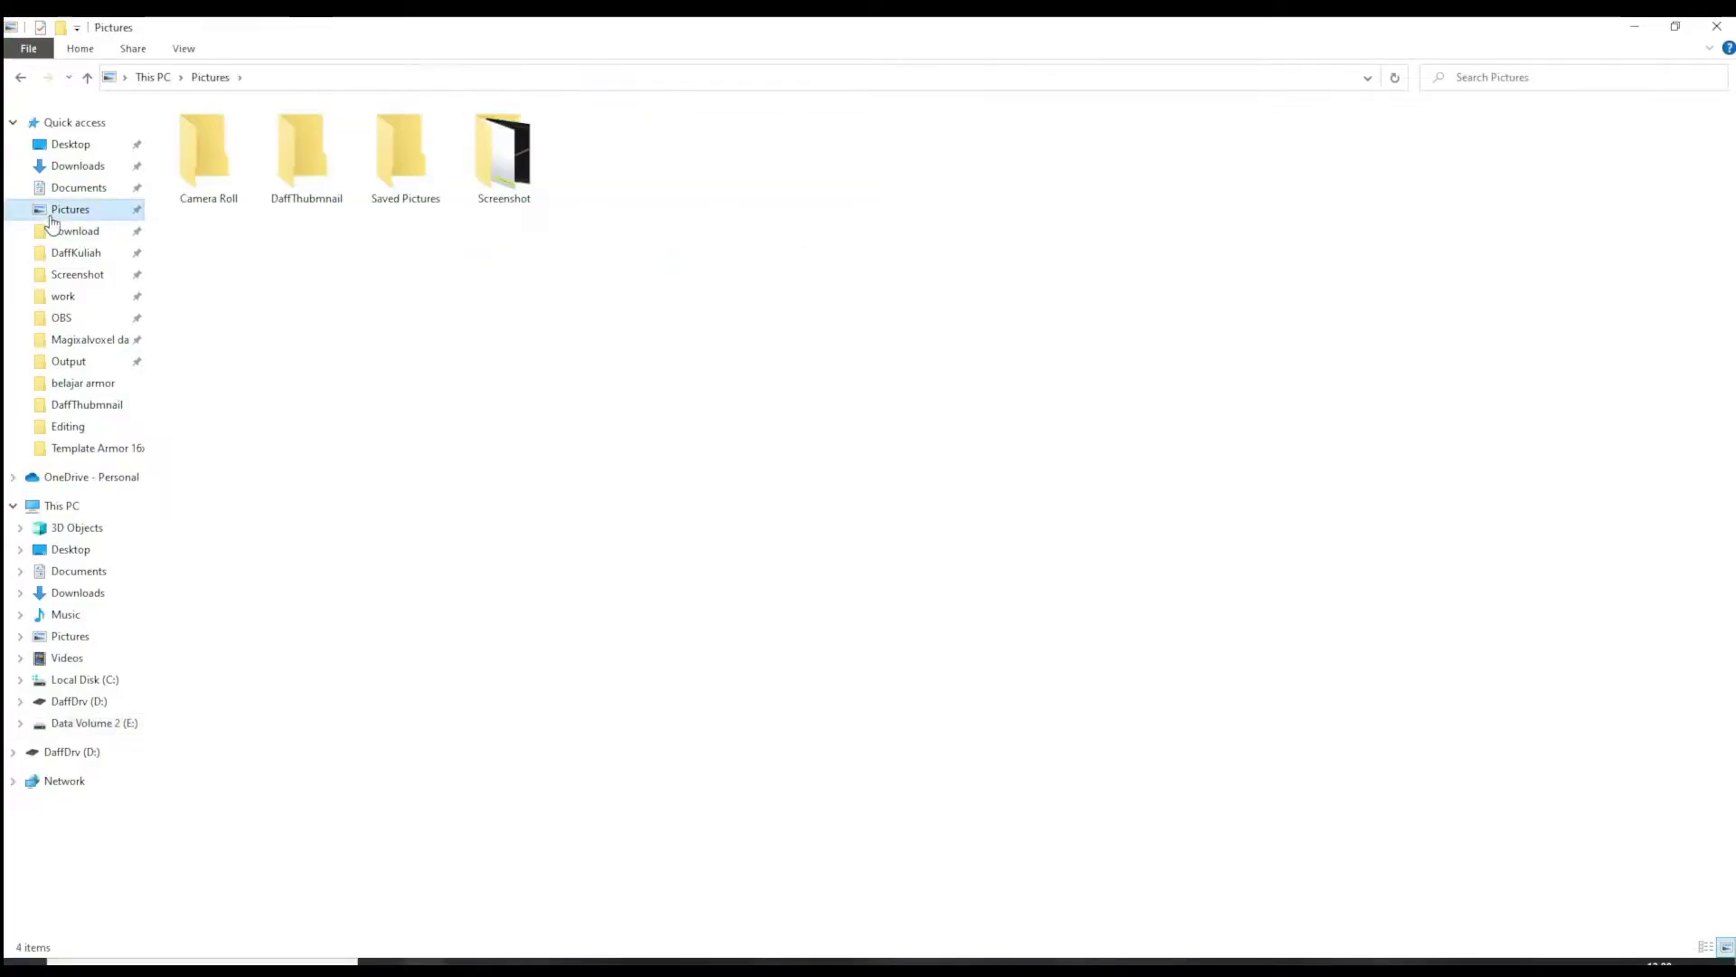
left_click(98, 192)
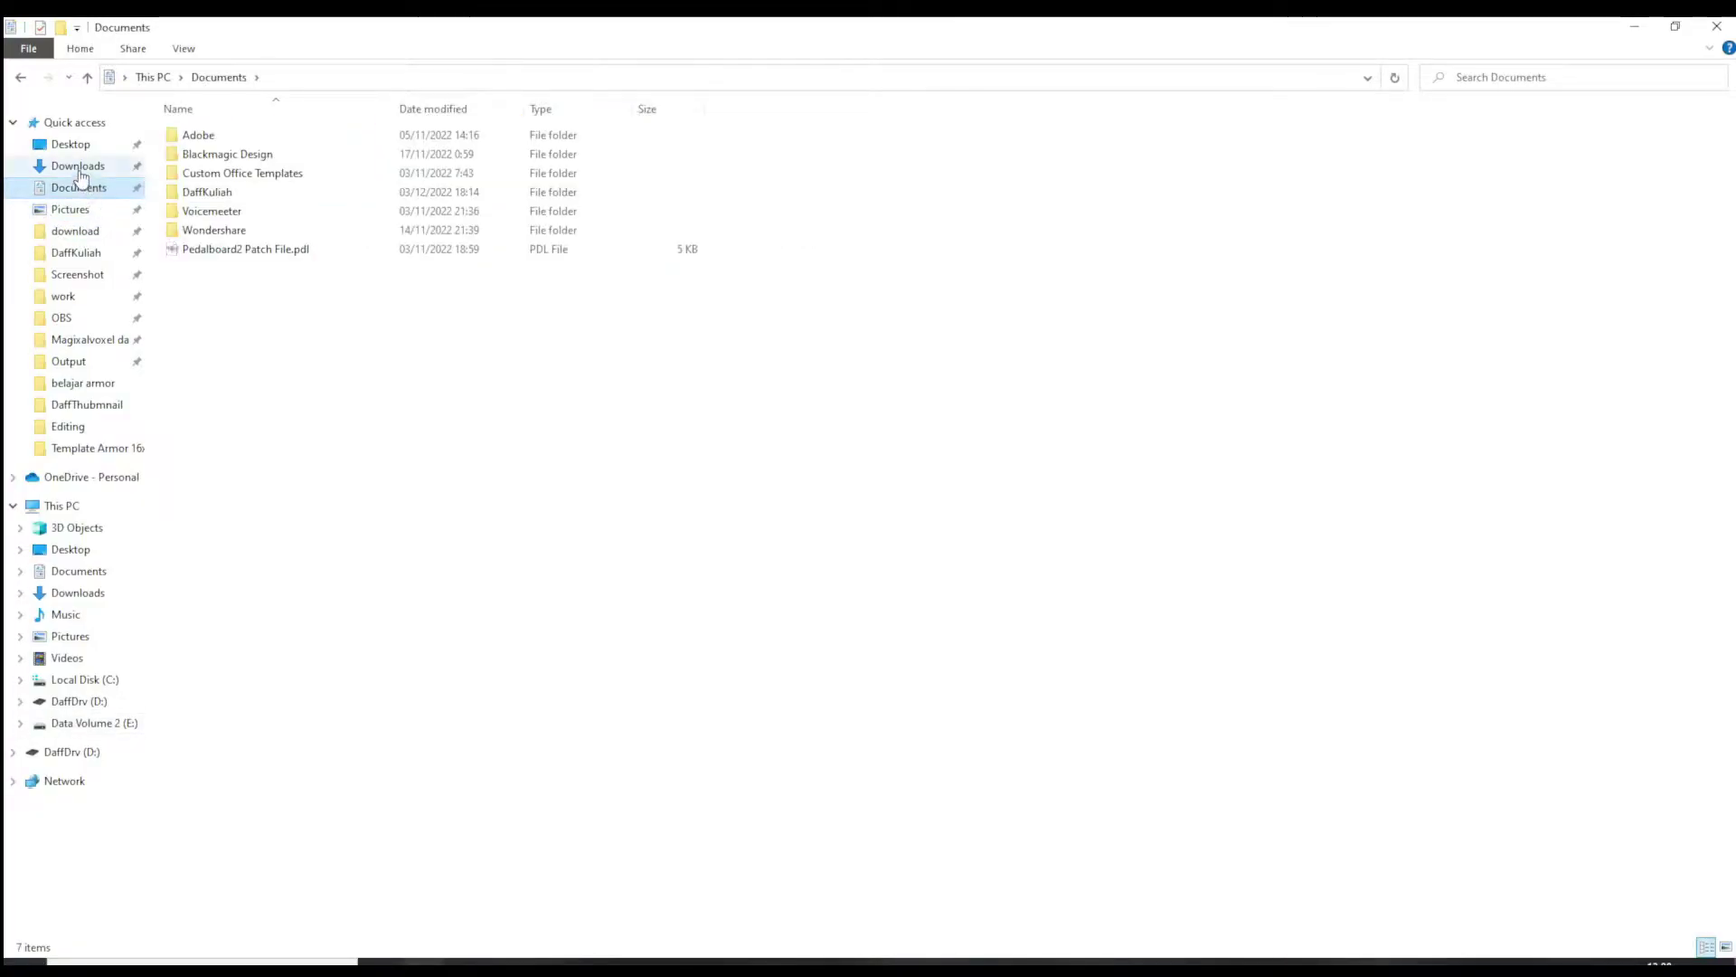
left_click(89, 339)
left_click(1207, 281)
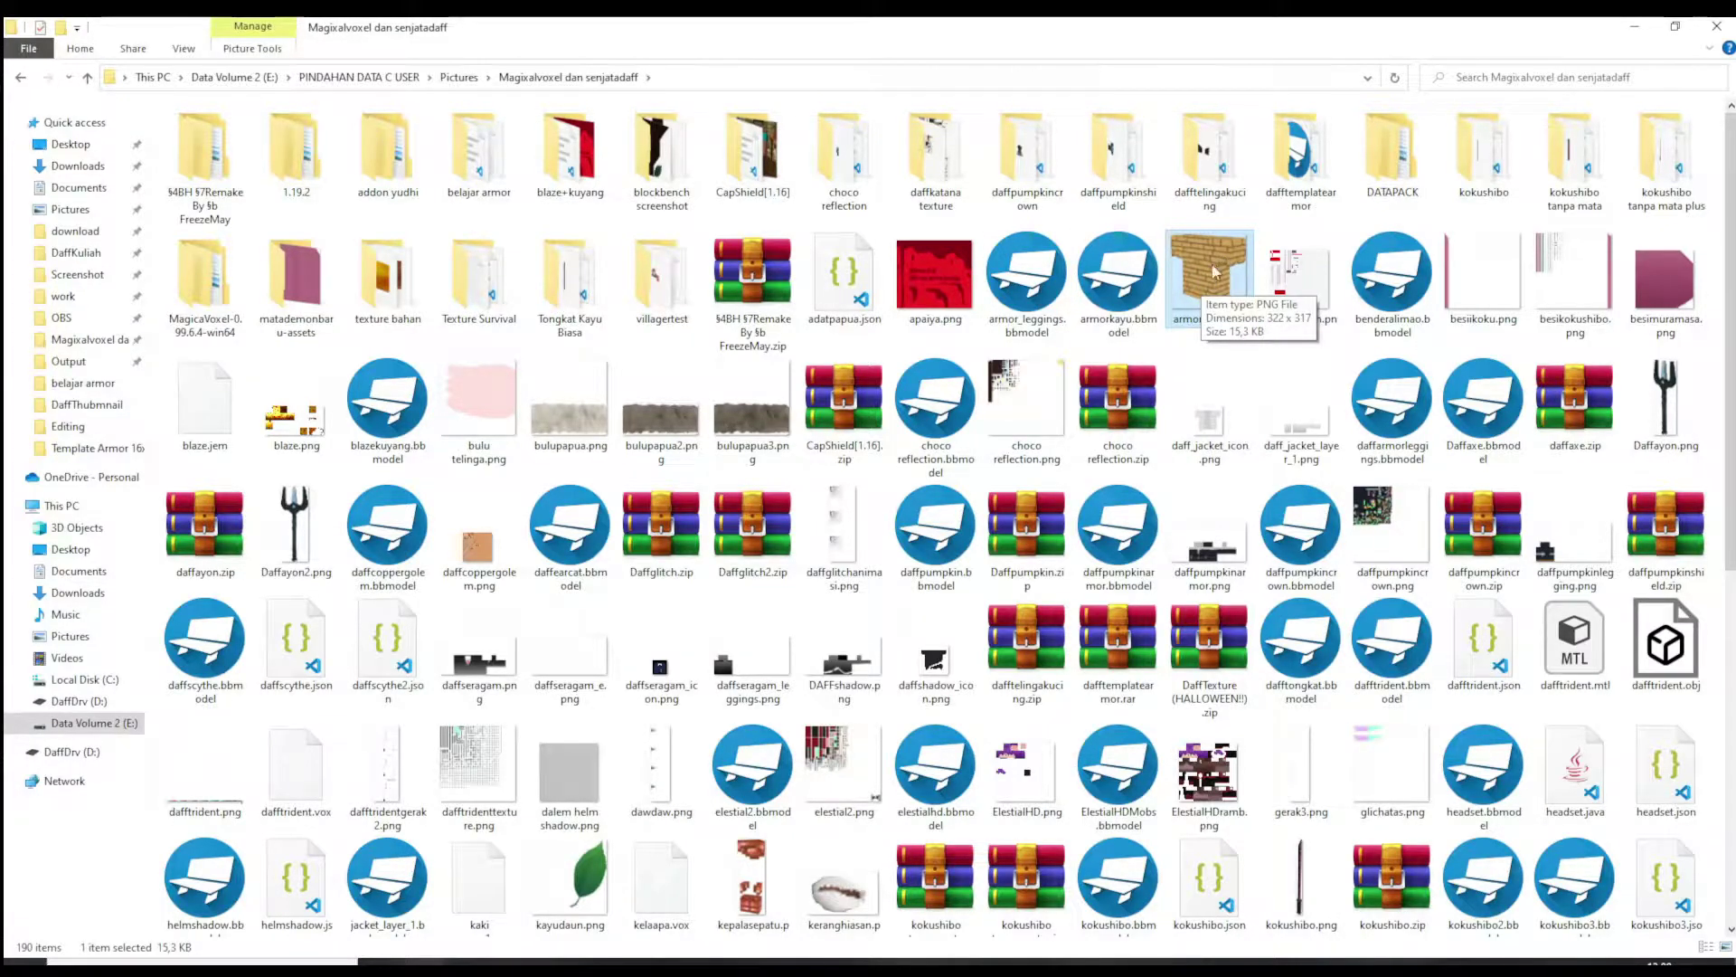
right_click(1210, 273)
left_click(1262, 787)
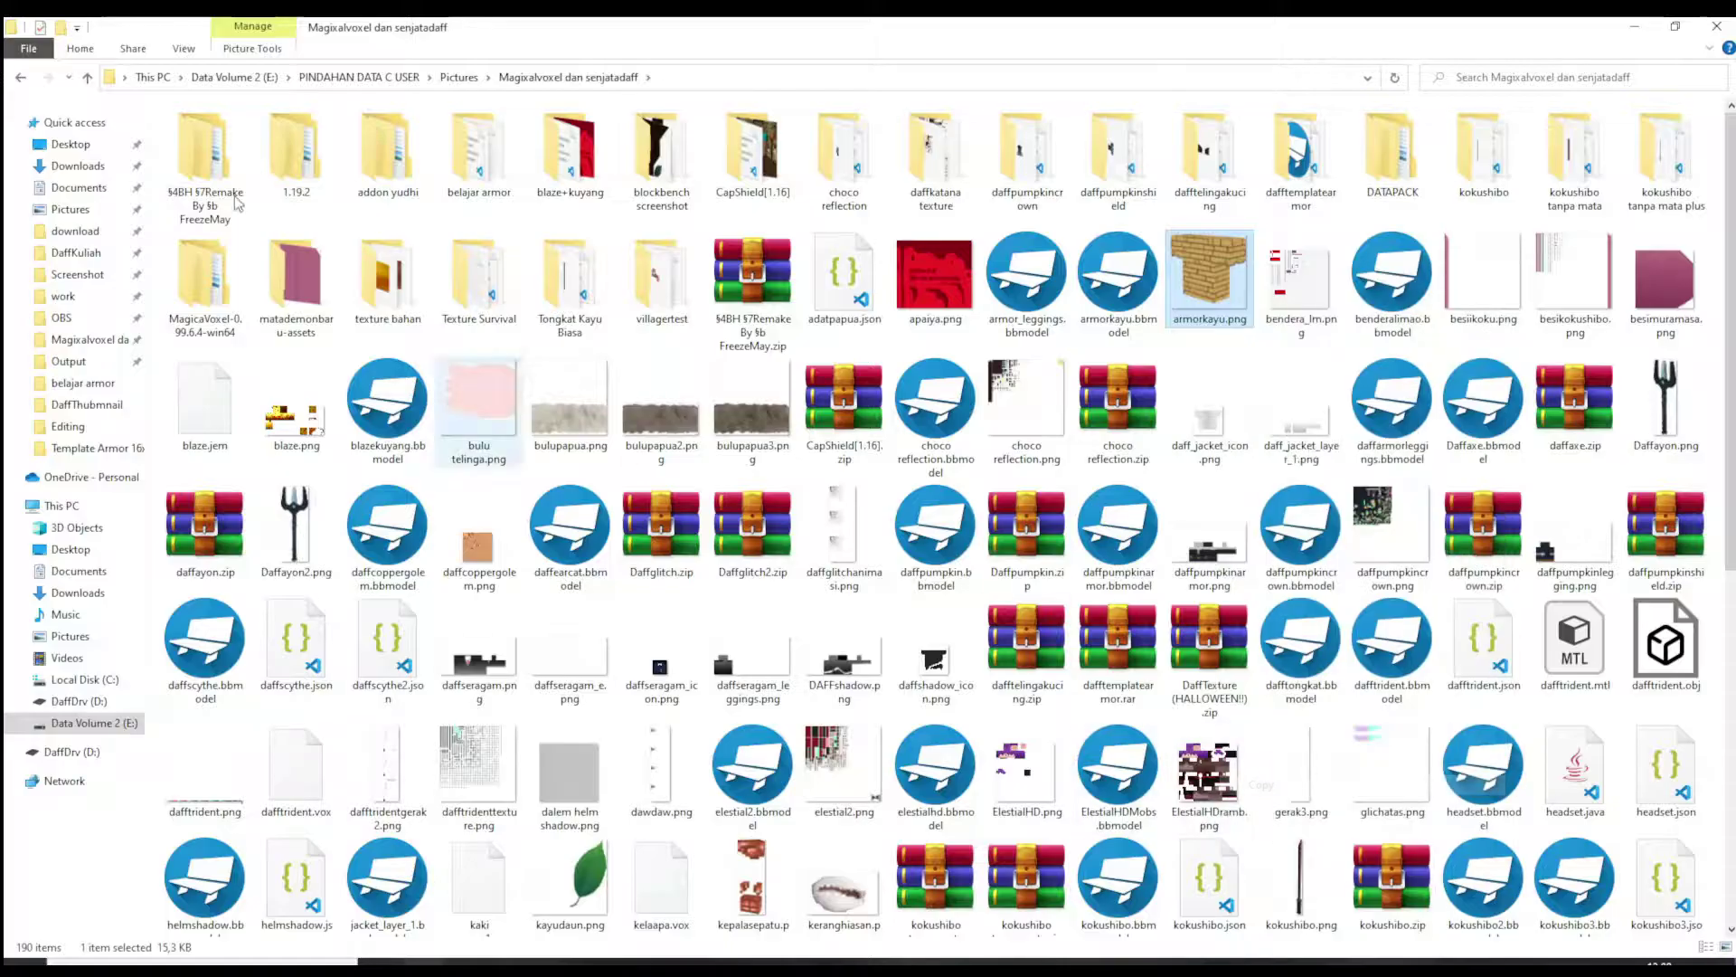
Return to the Template Armor 16x folder and paste the copied armorkayu.png there
left_click(20, 78)
left_click(20, 78)
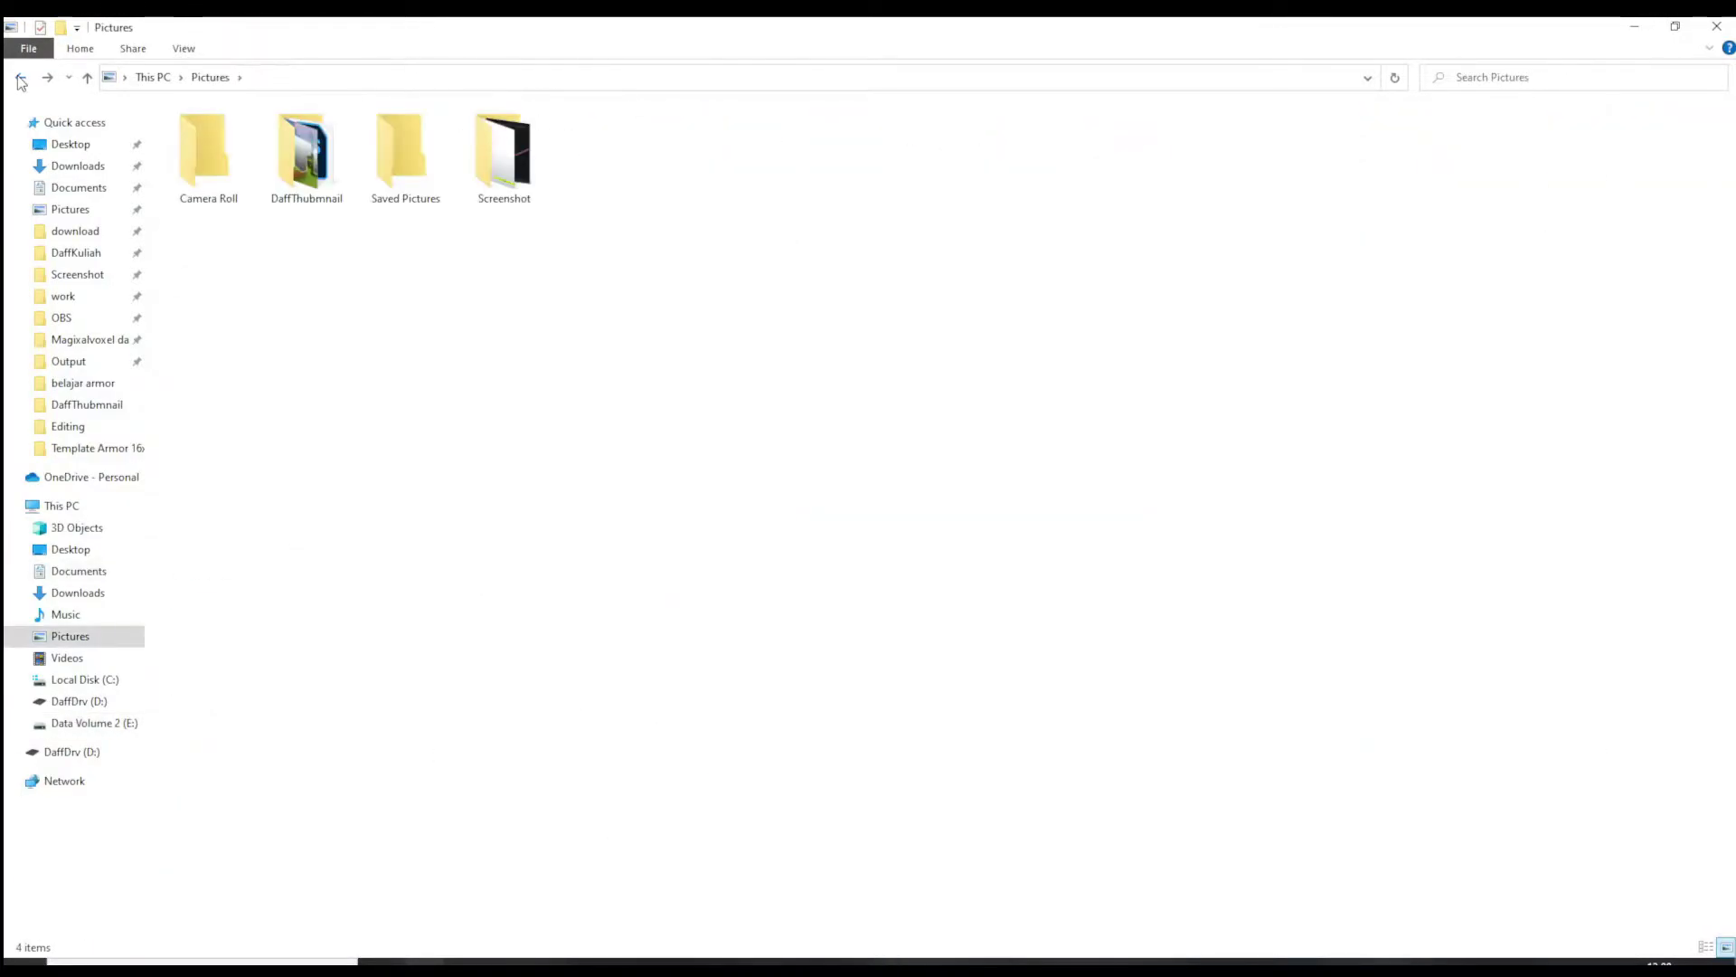
left_click(20, 78)
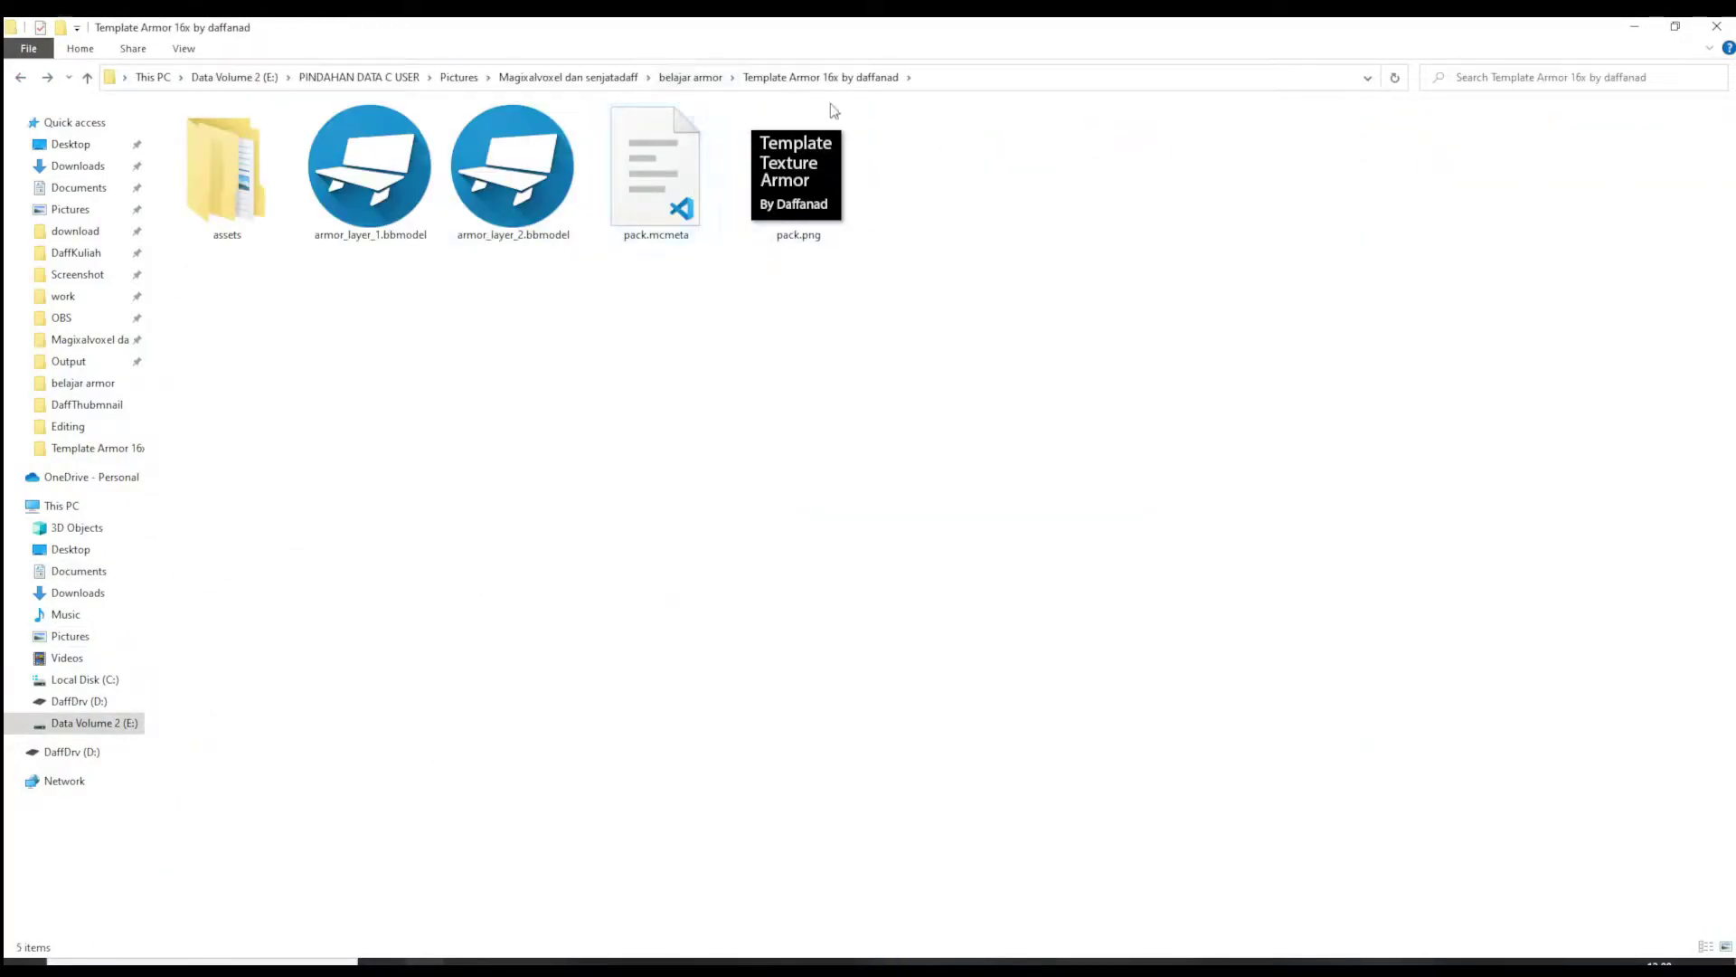
right_click(995, 362)
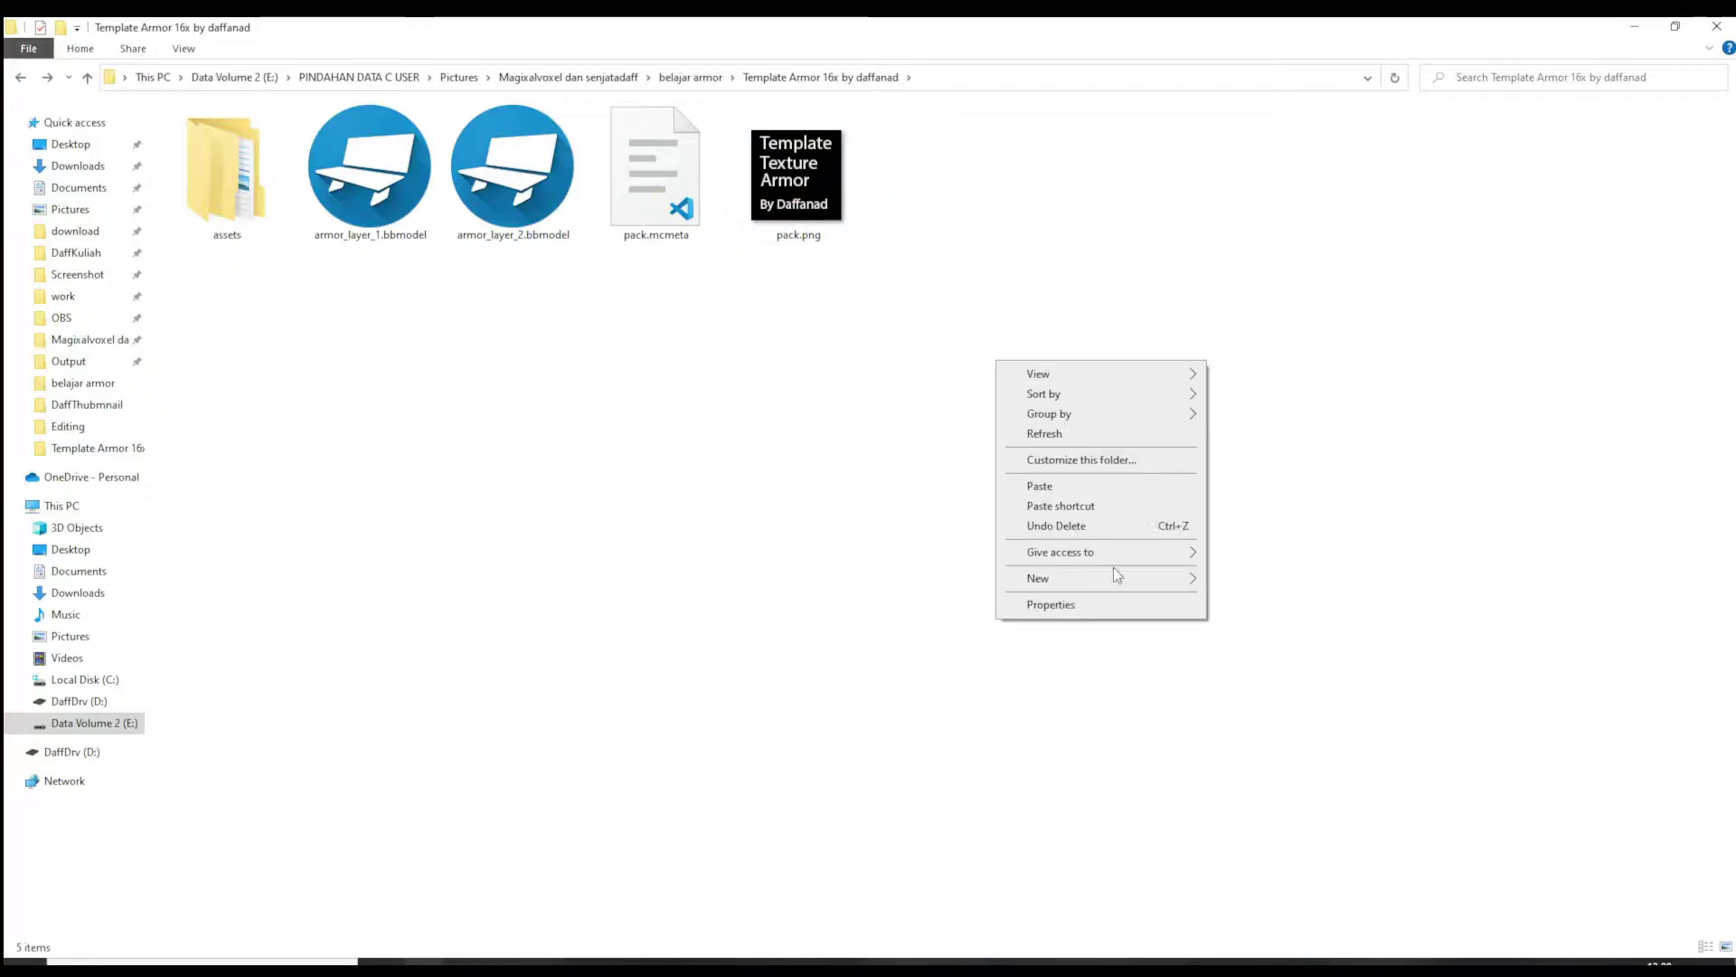
left_click(1089, 488)
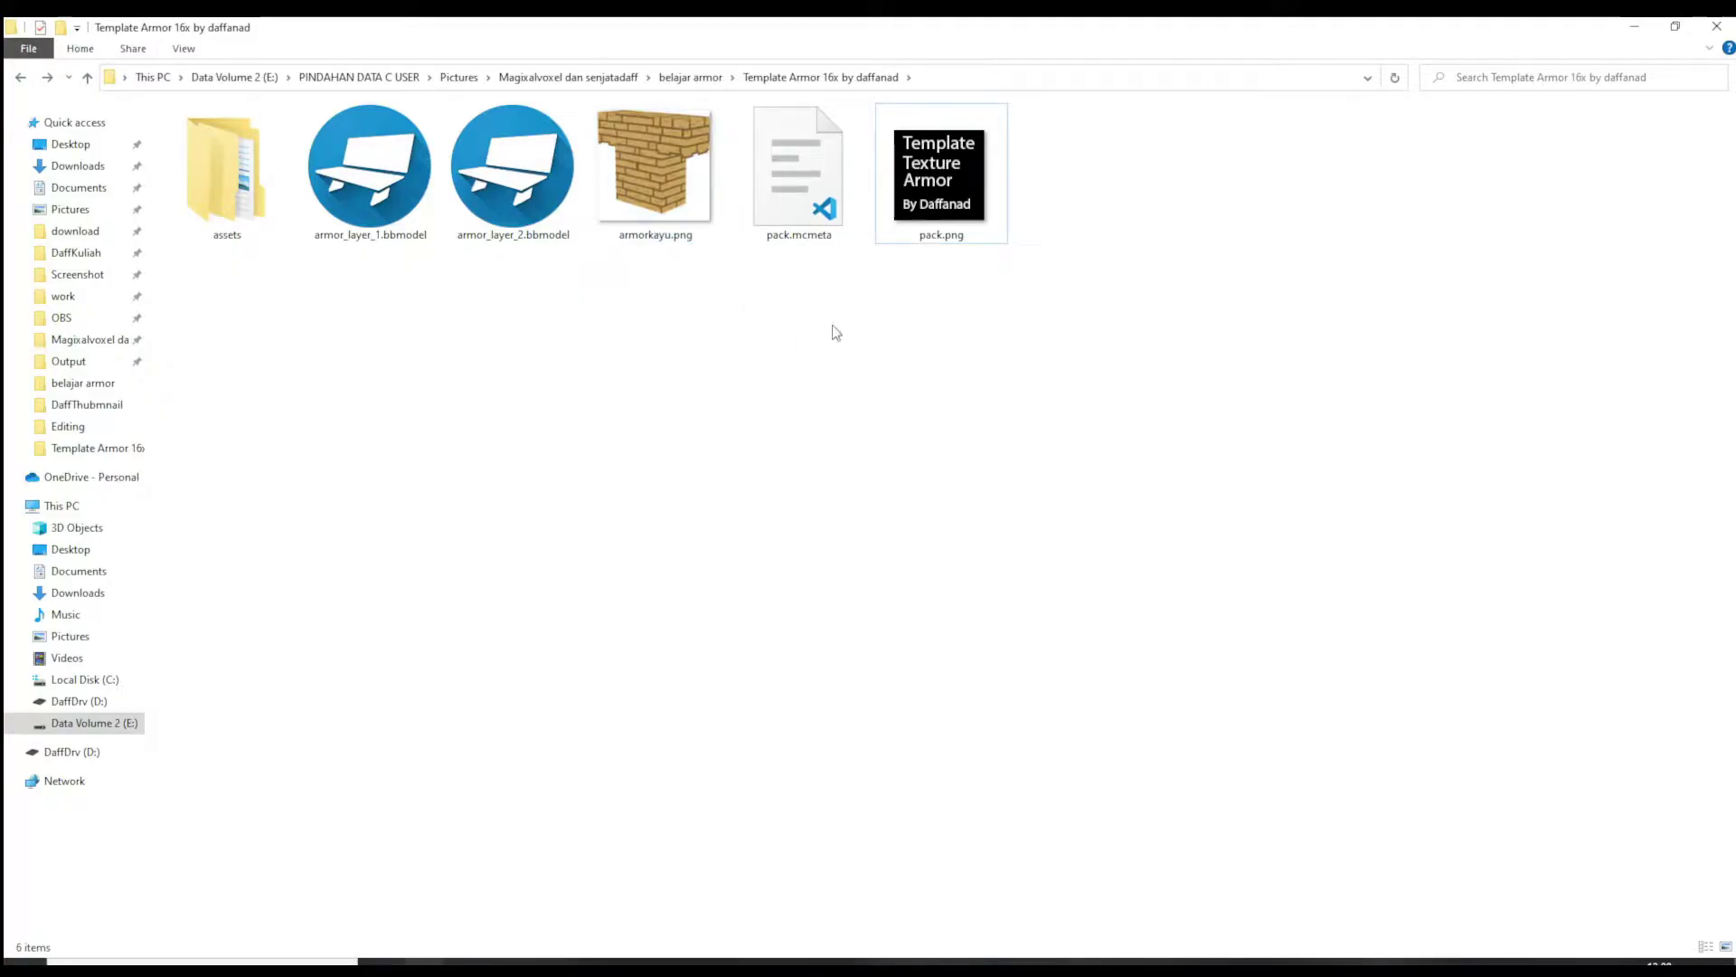
Delete the old pack.png and rename armorkayu.png as pack.png to replace the resource pack icon
left_click(968, 206)
right_click(936, 187)
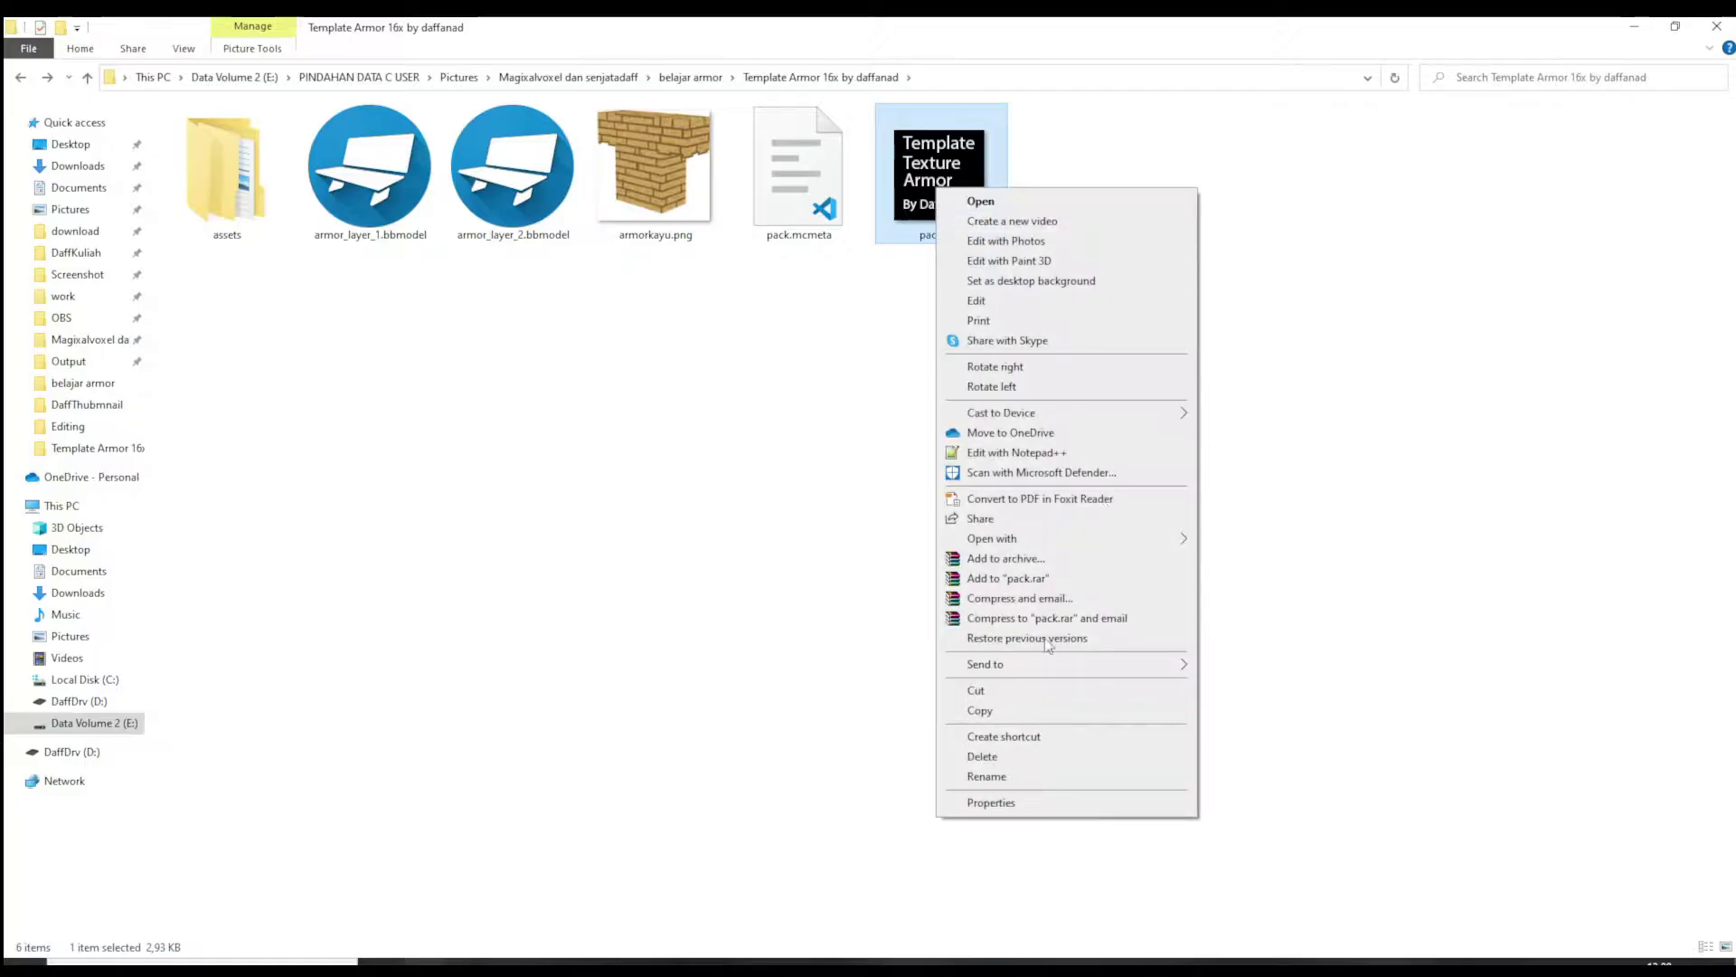
left_click(982, 756)
right_click(651, 128)
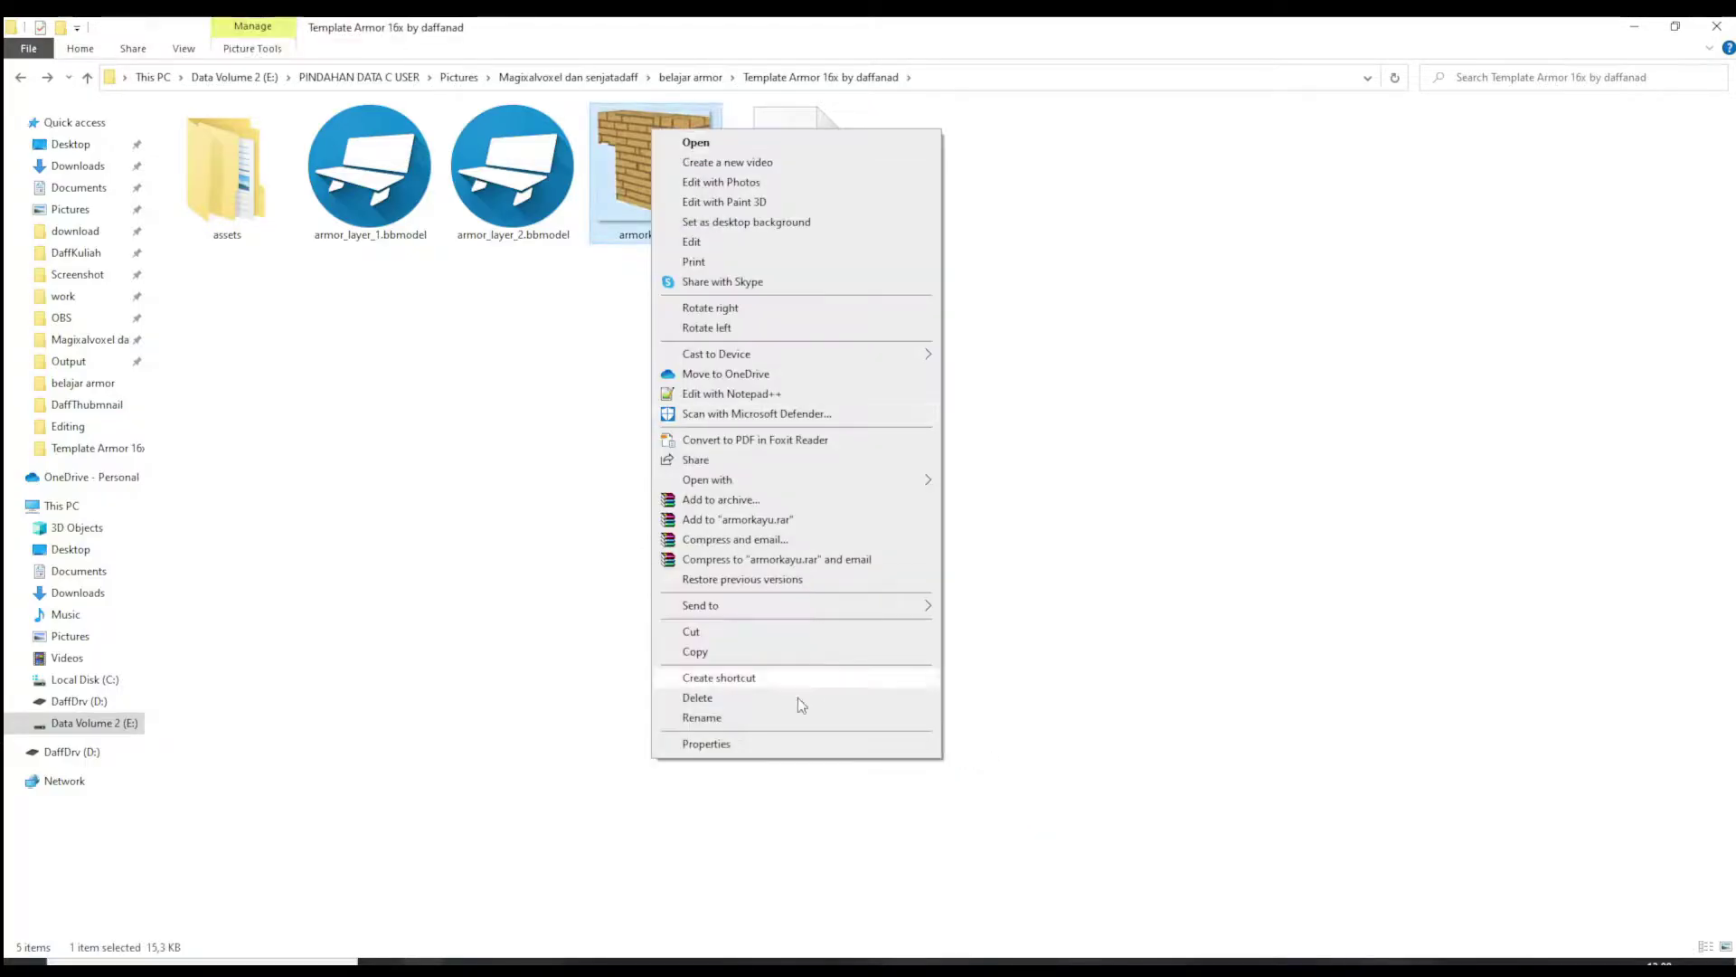
left_click(729, 719)
type("pack")
left_click(850, 389)
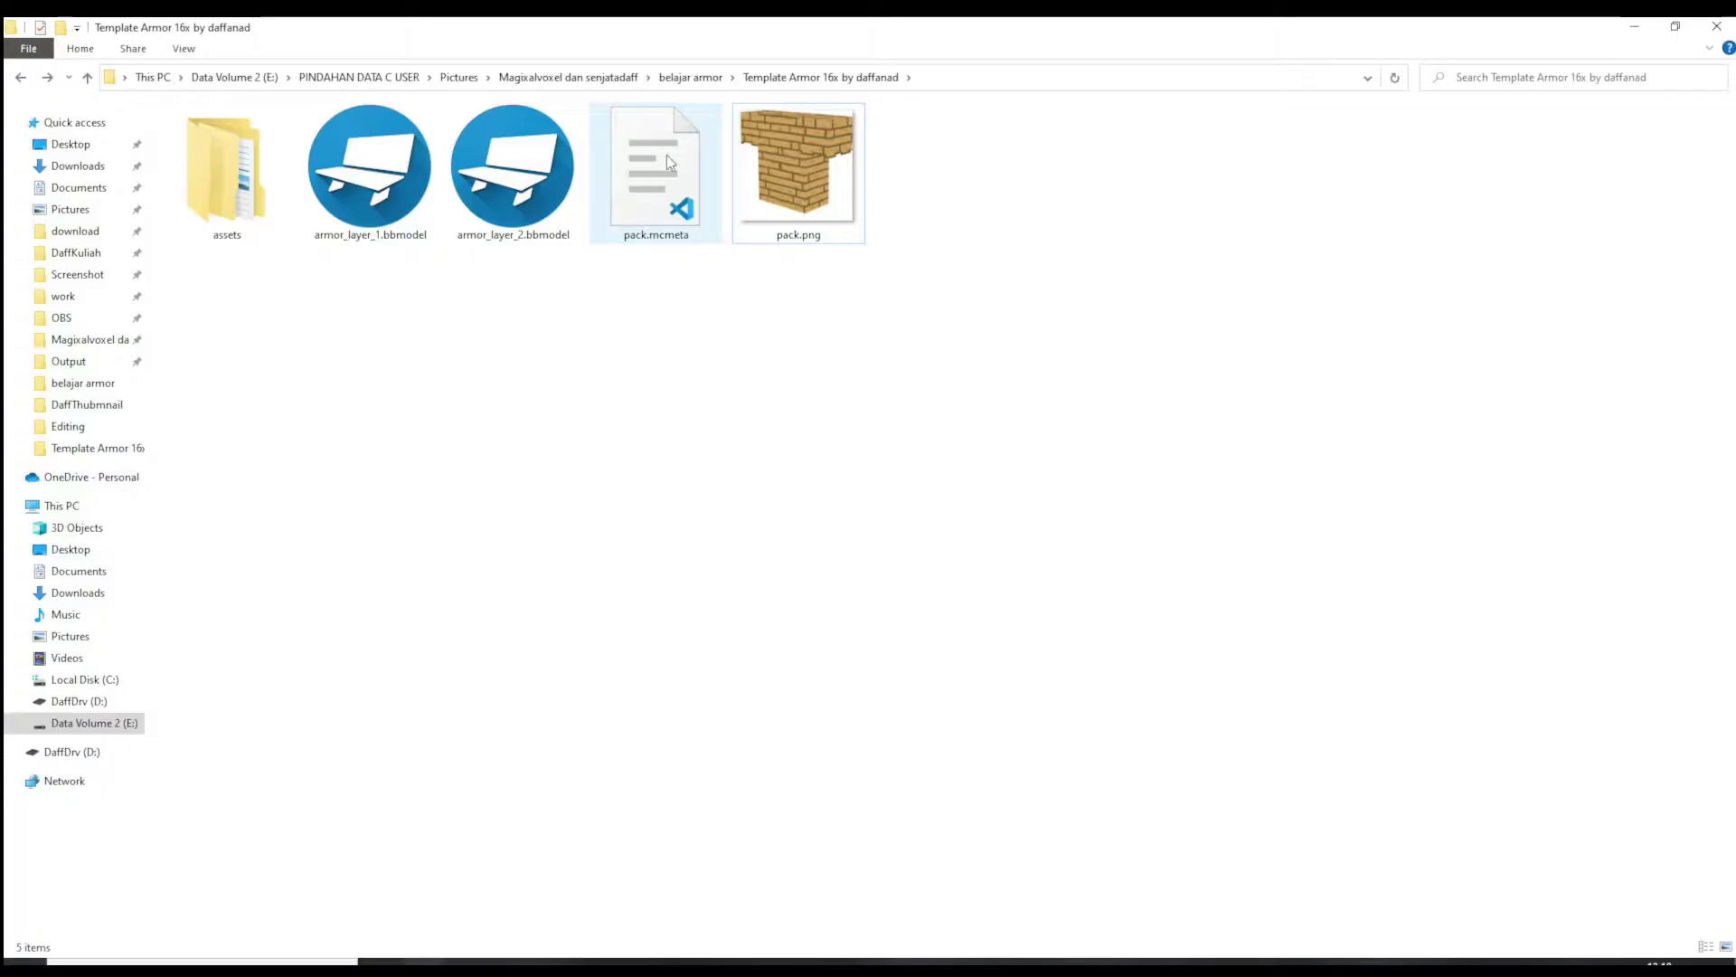
Open pack.mcmeta in Visual Studio Code, replace the description with "armor gw nih", save the file and minimize the editor
double_click(633, 171)
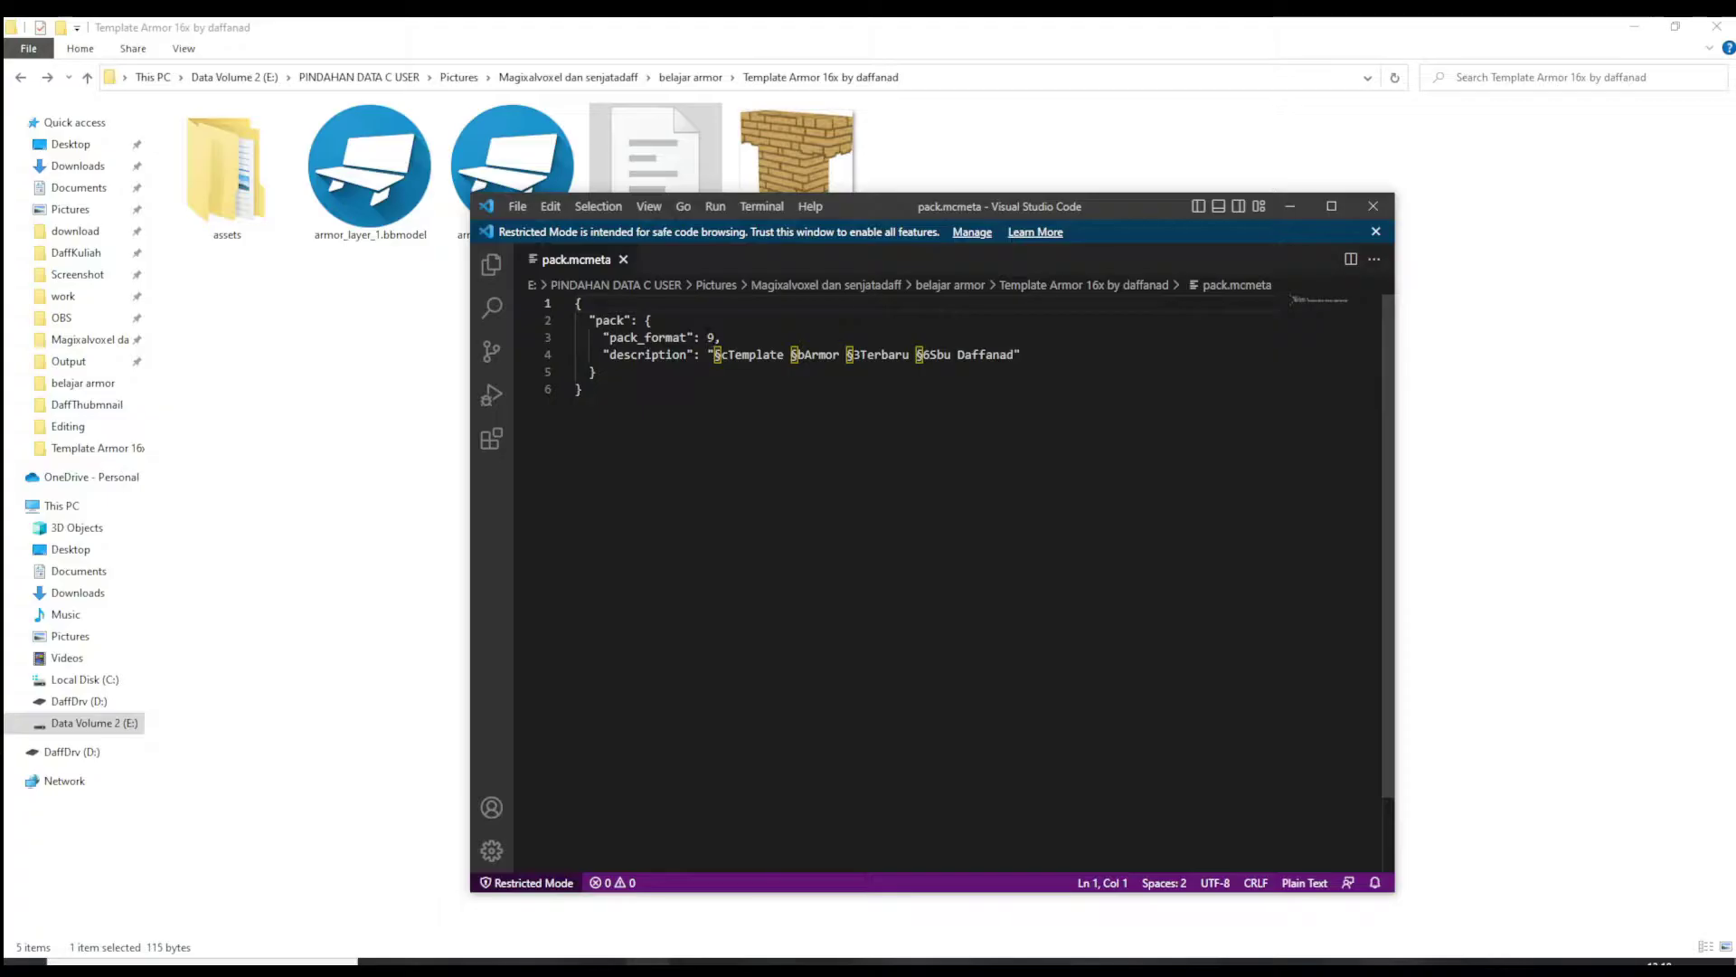
left_click(950, 354)
key("BackSpace")
key("BackSpace")
key("BackSpace")
left_click_drag(992, 354, 714, 354)
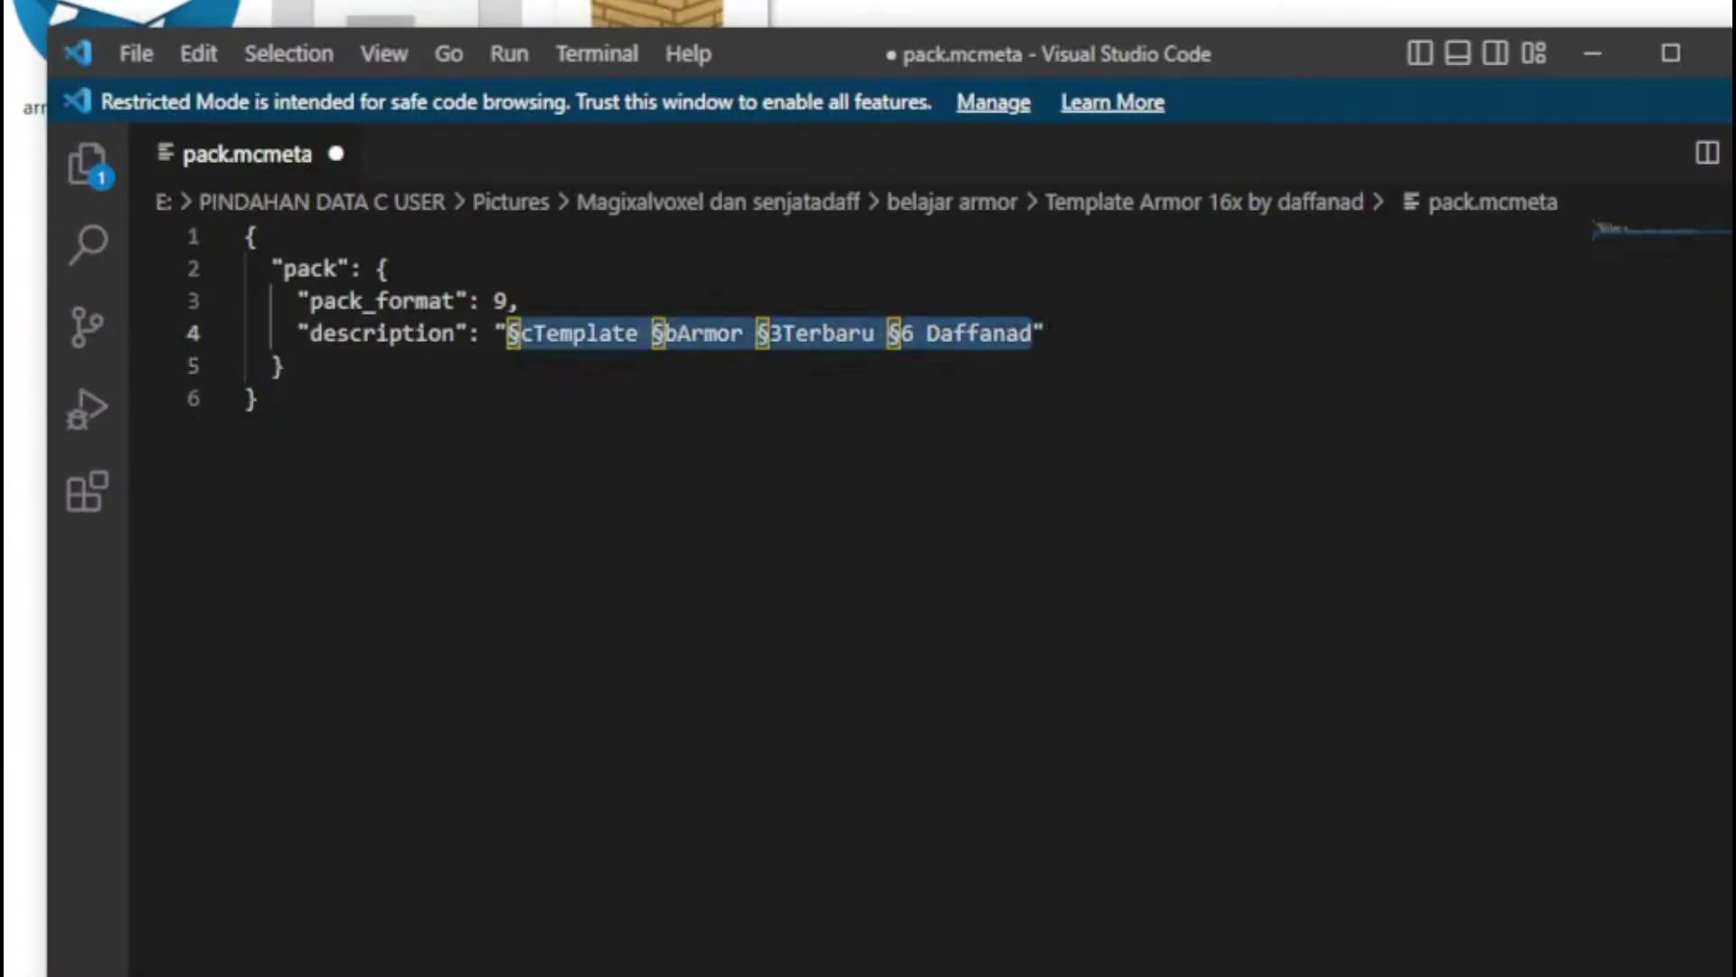
type("armor ")
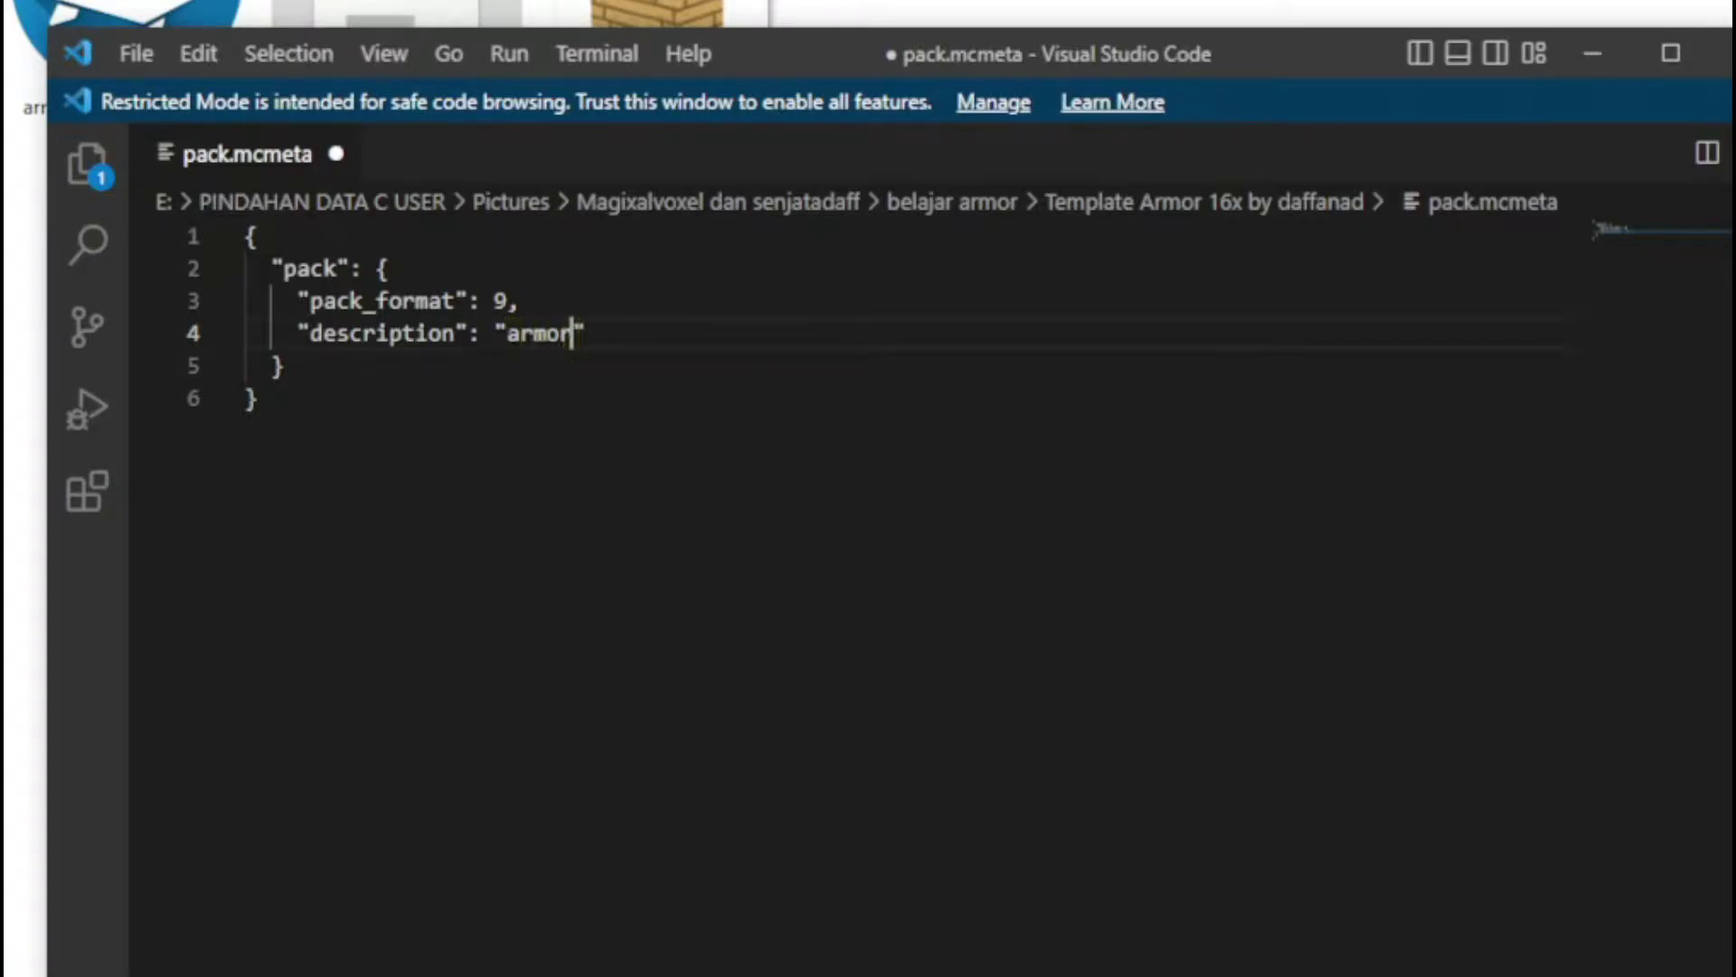
type("nih")
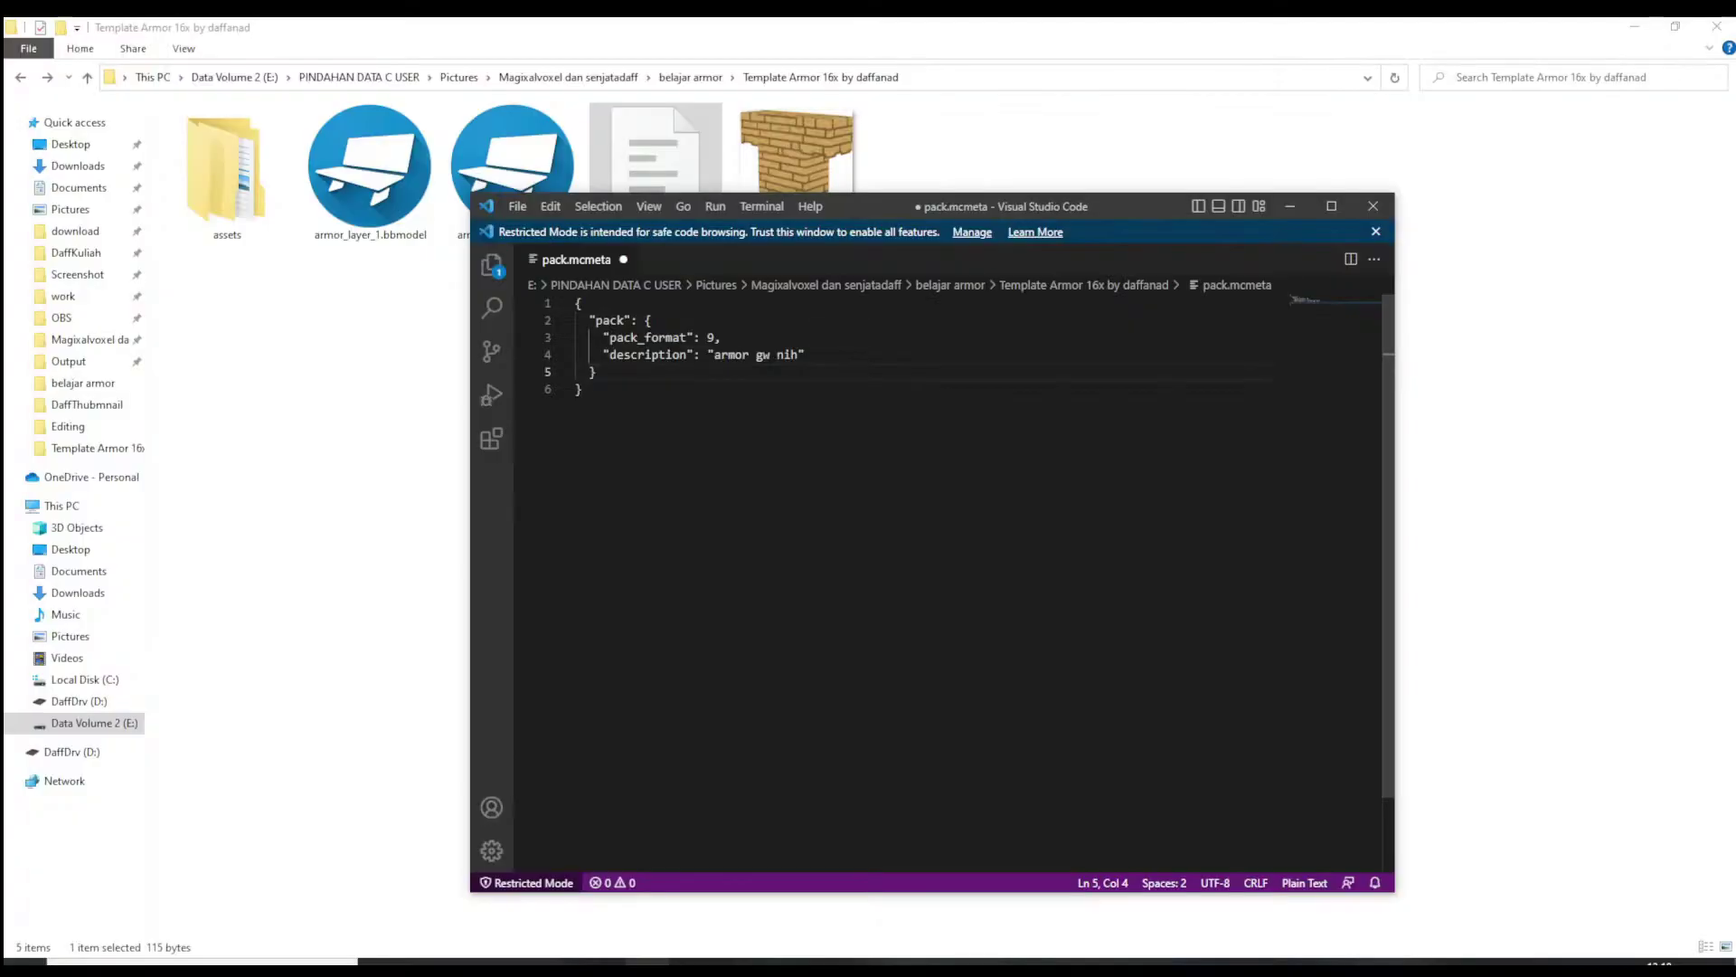
key("ctrl+s")
left_click(1290, 208)
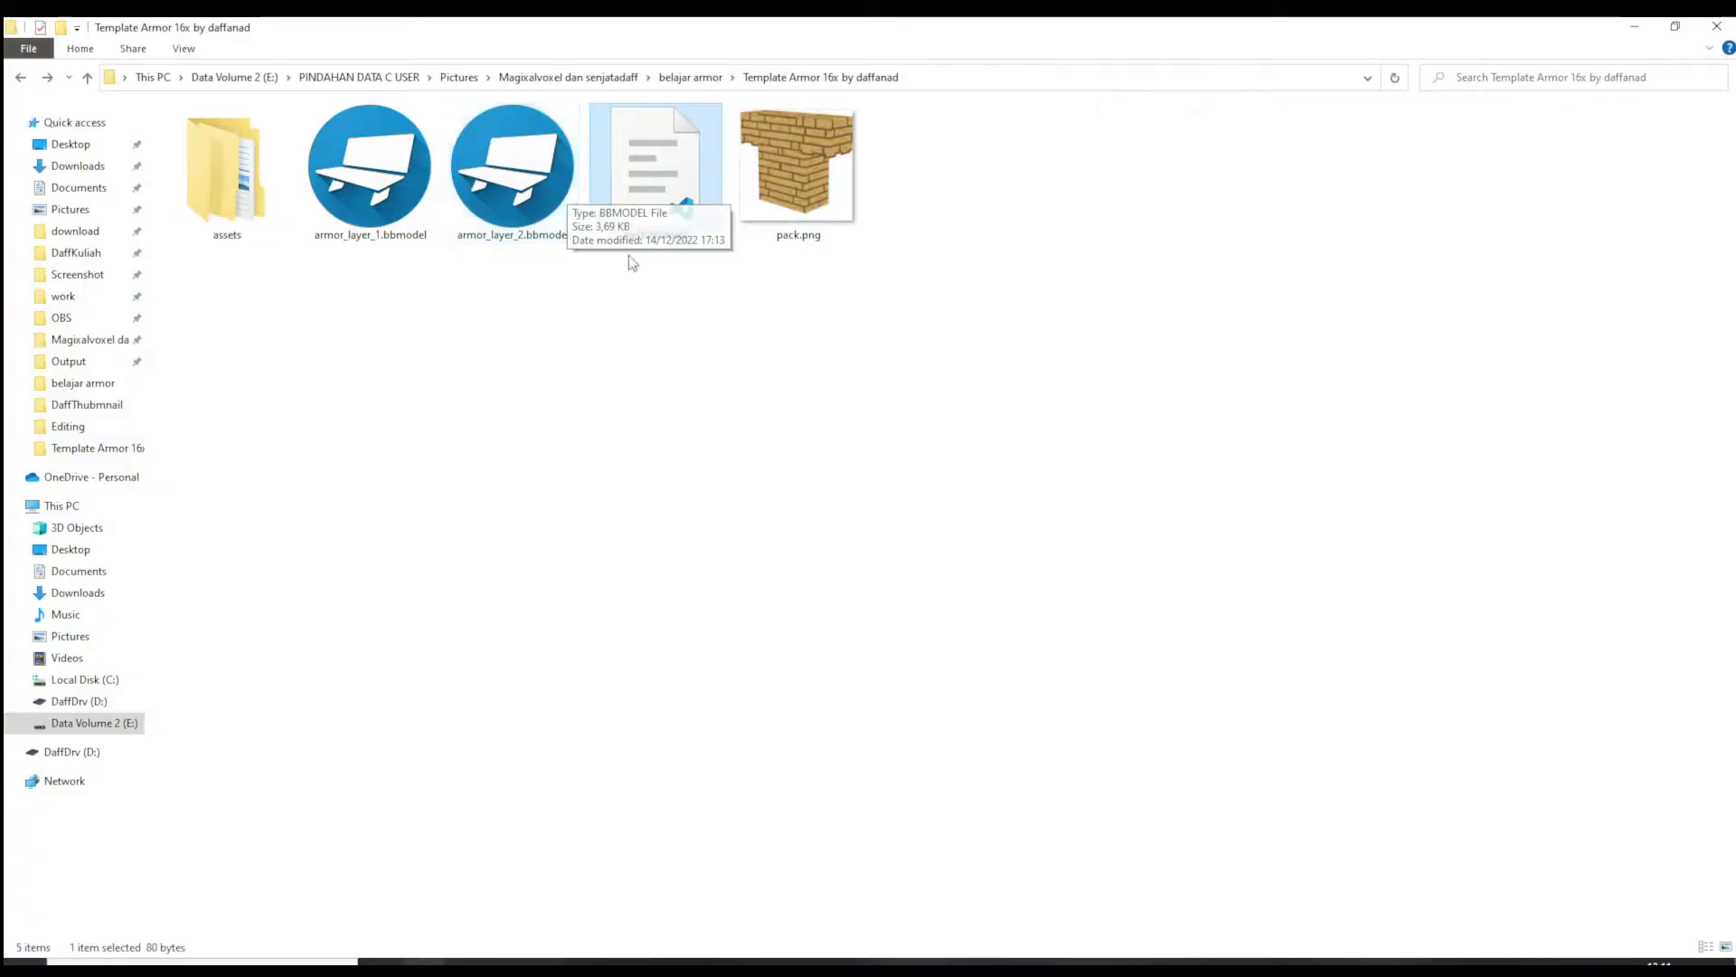
Switch to the browser to view the Blockbench website, and return to the template folder
left_click(504, 950)
left_click(257, 282)
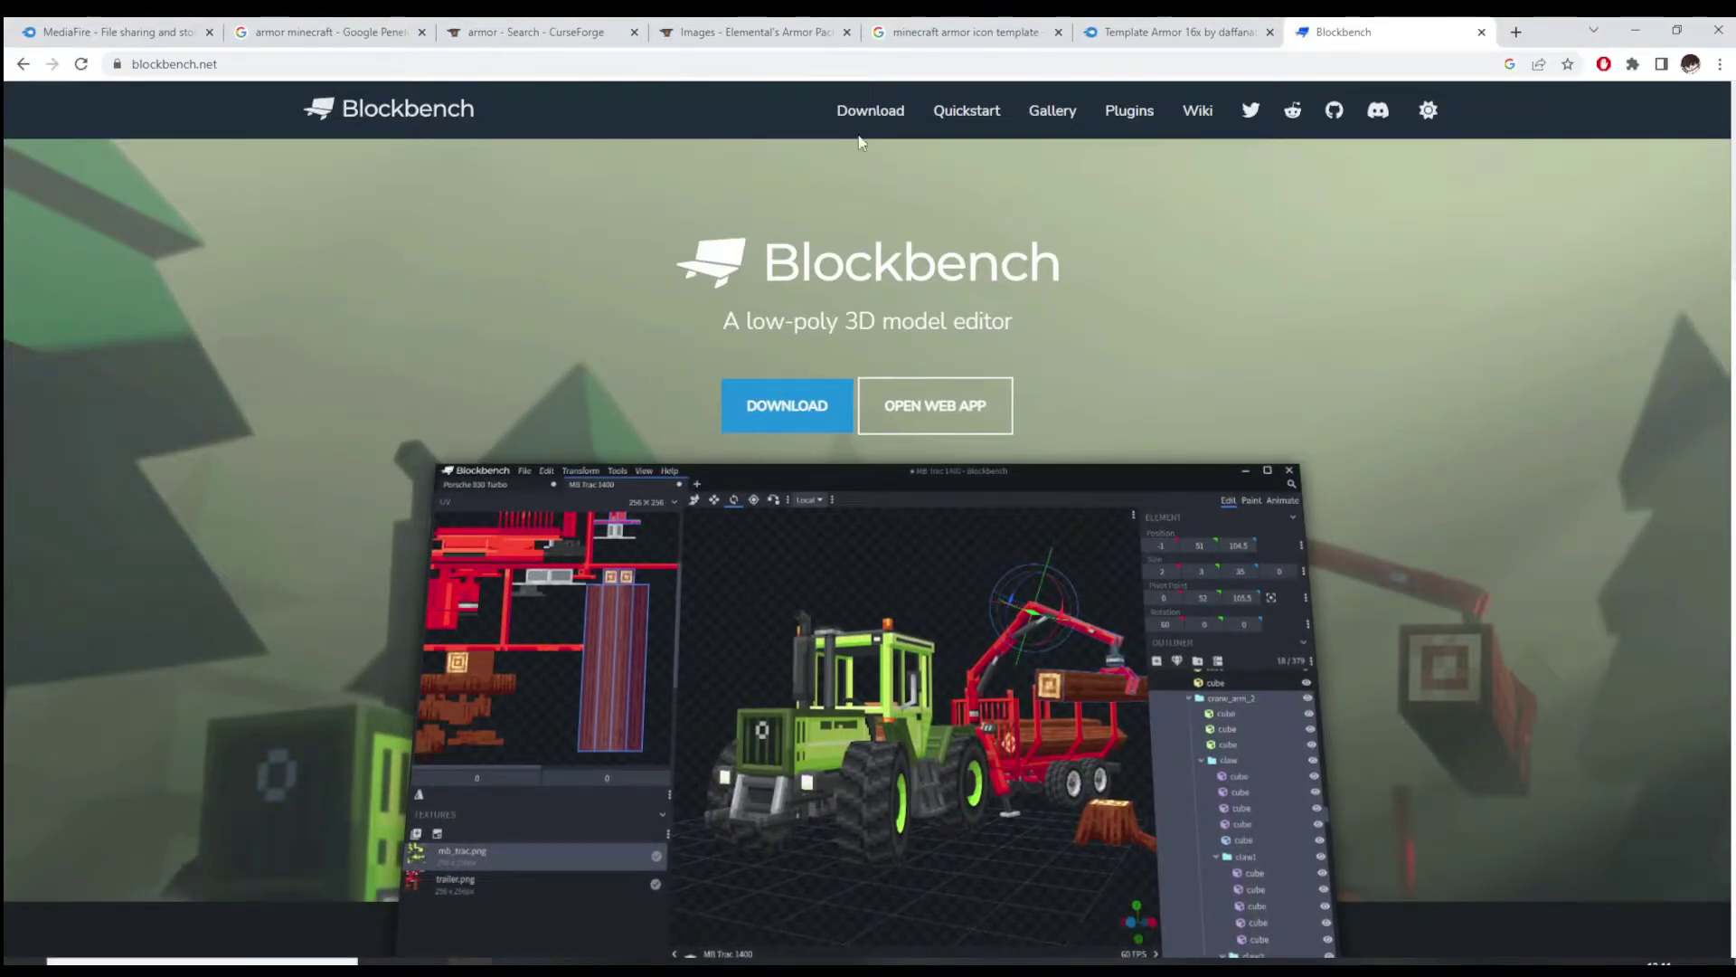
left_click(1635, 30)
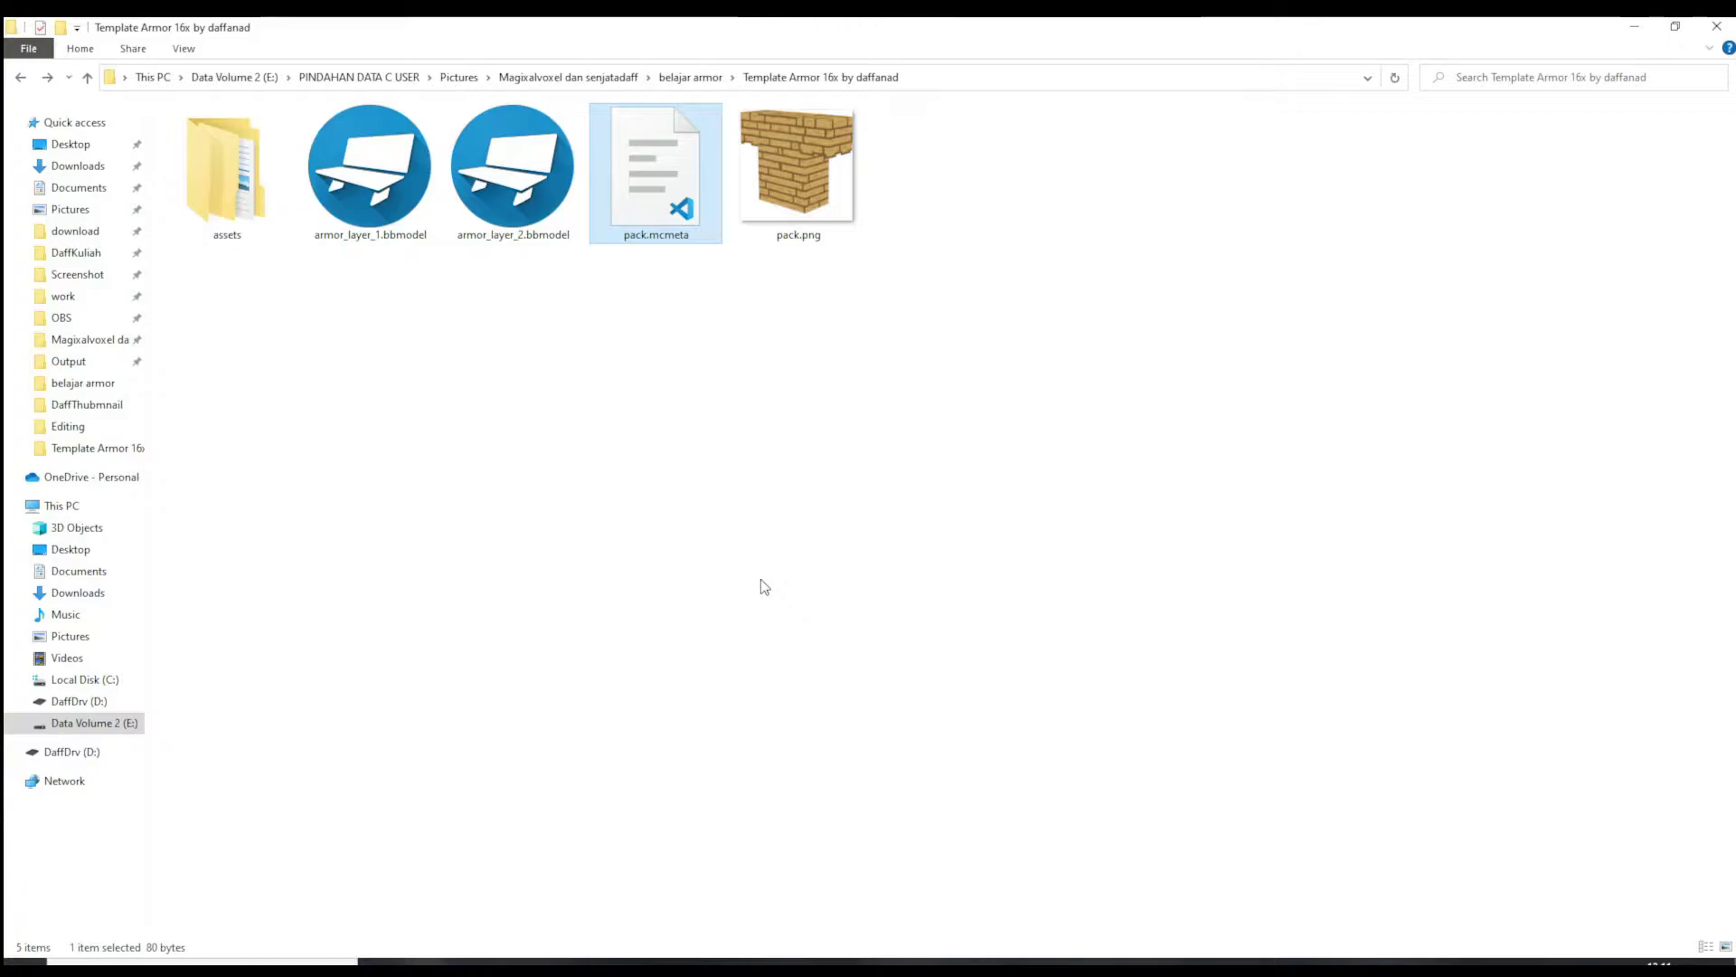
Open armor_layer_1.bbmodel in Blockbench and examine the helmet, chestplate and boots model from several angles
left_click(358, 228)
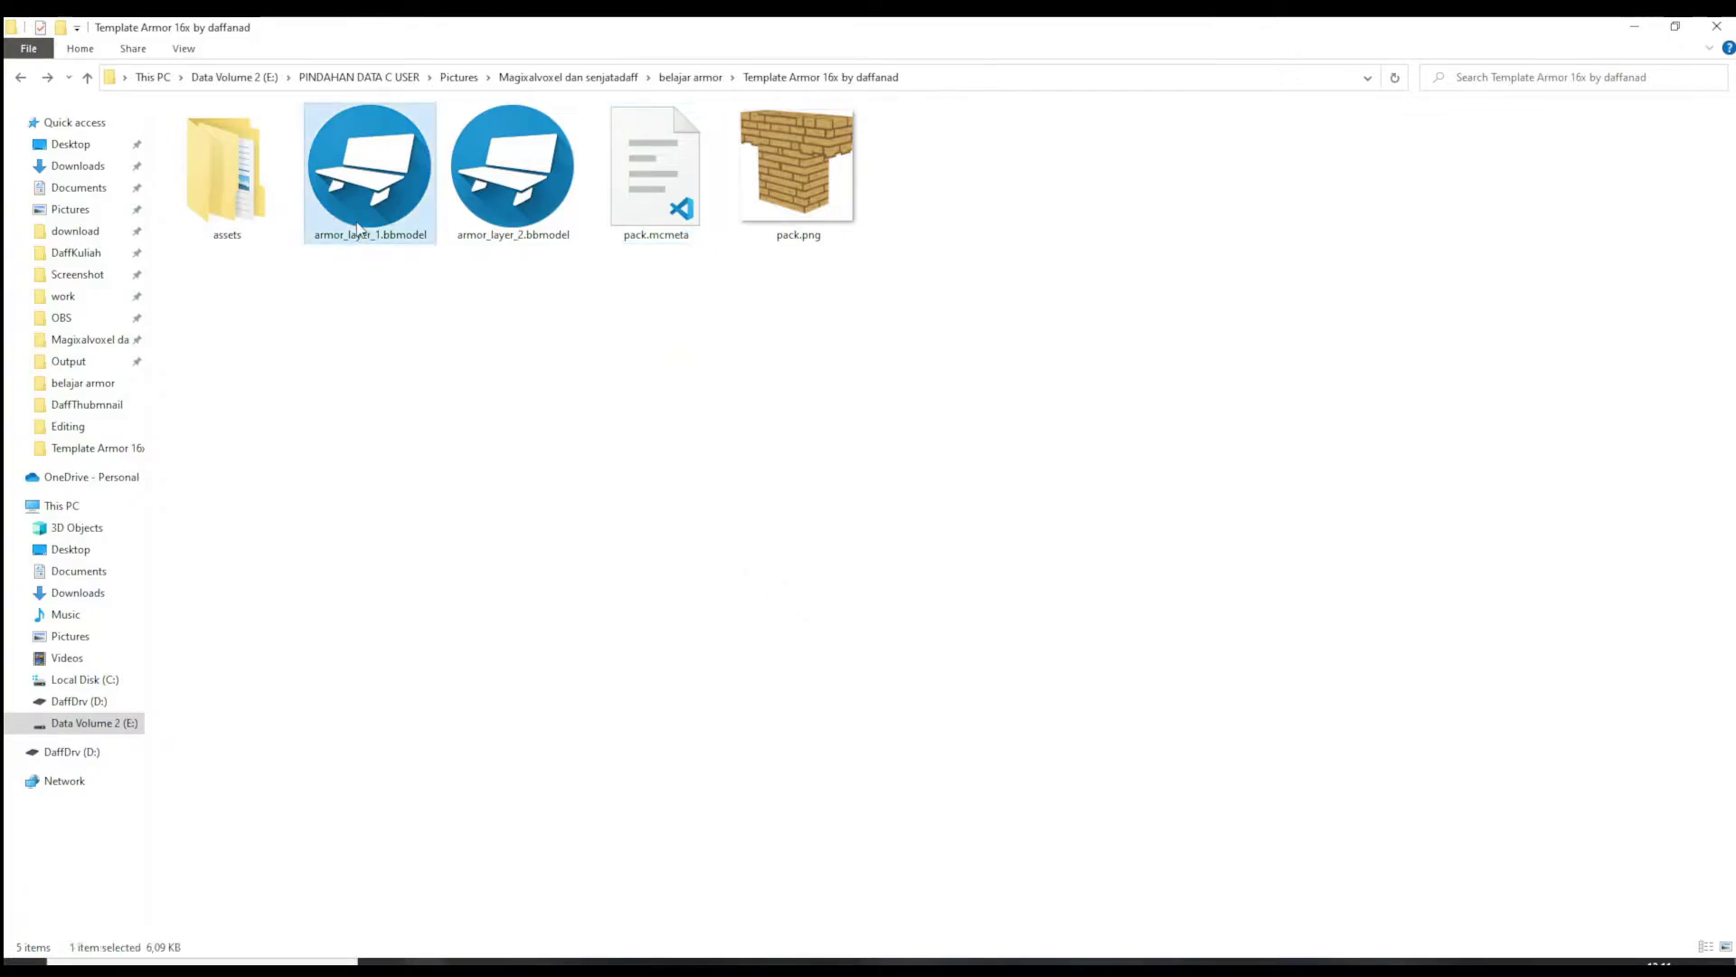
double_click(359, 228)
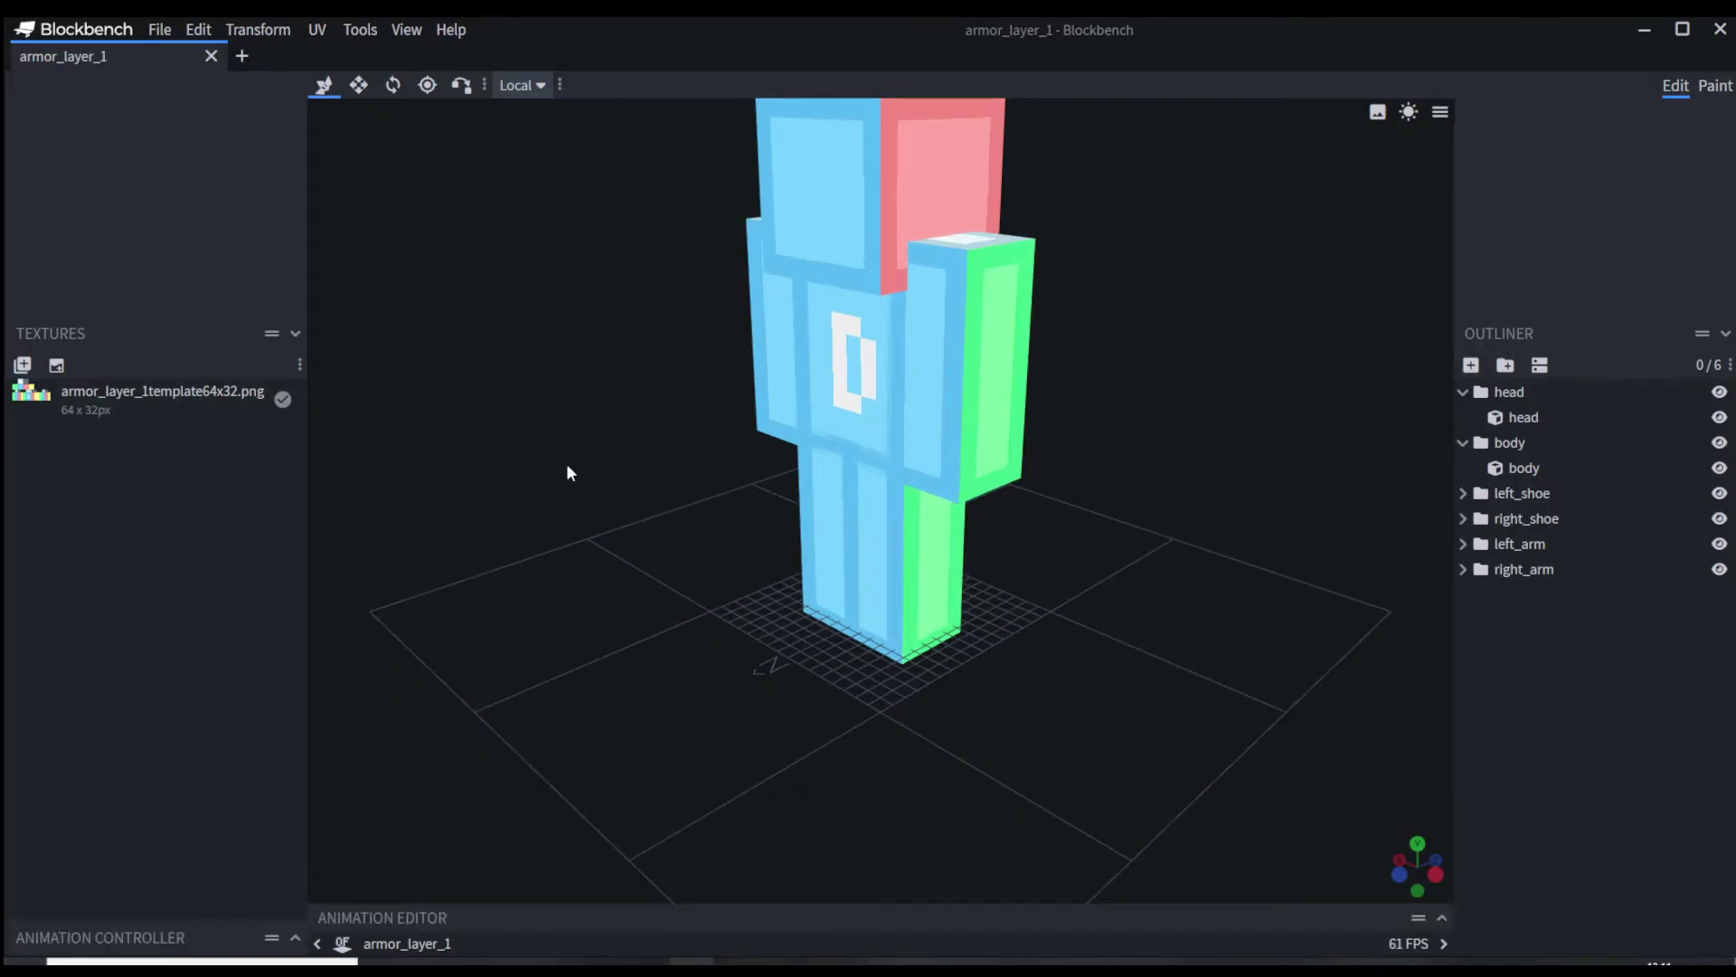
left_click_drag(565, 481, 557, 588)
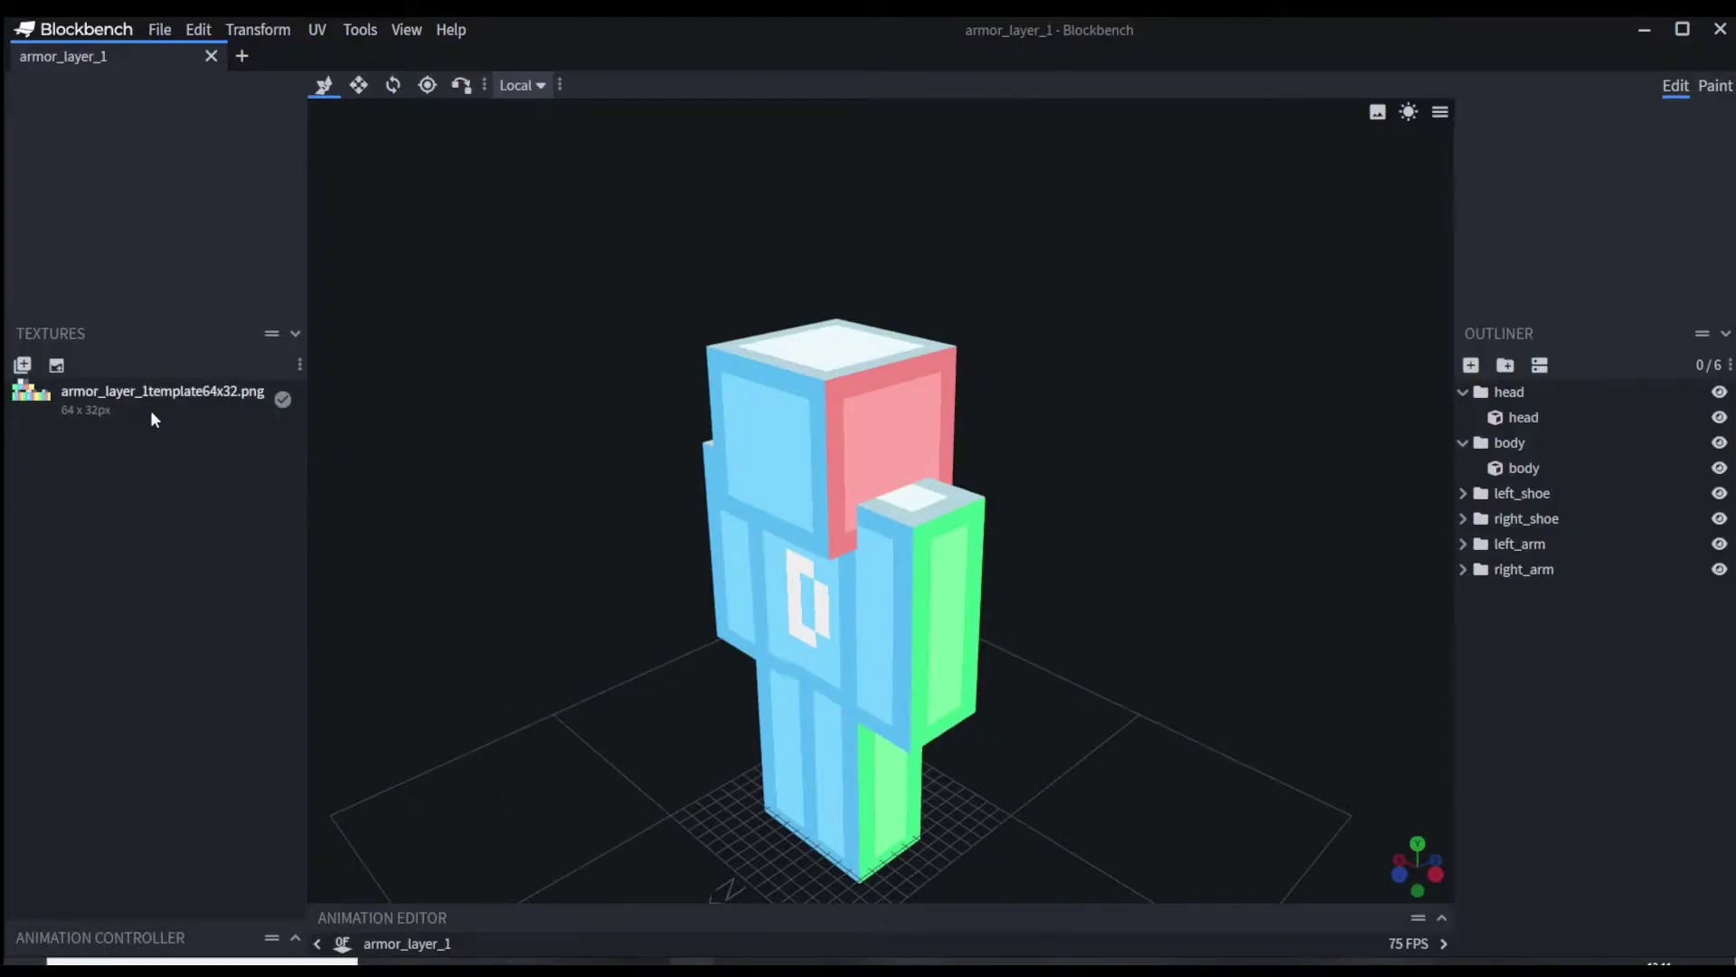
left_click_drag(501, 682, 505, 576)
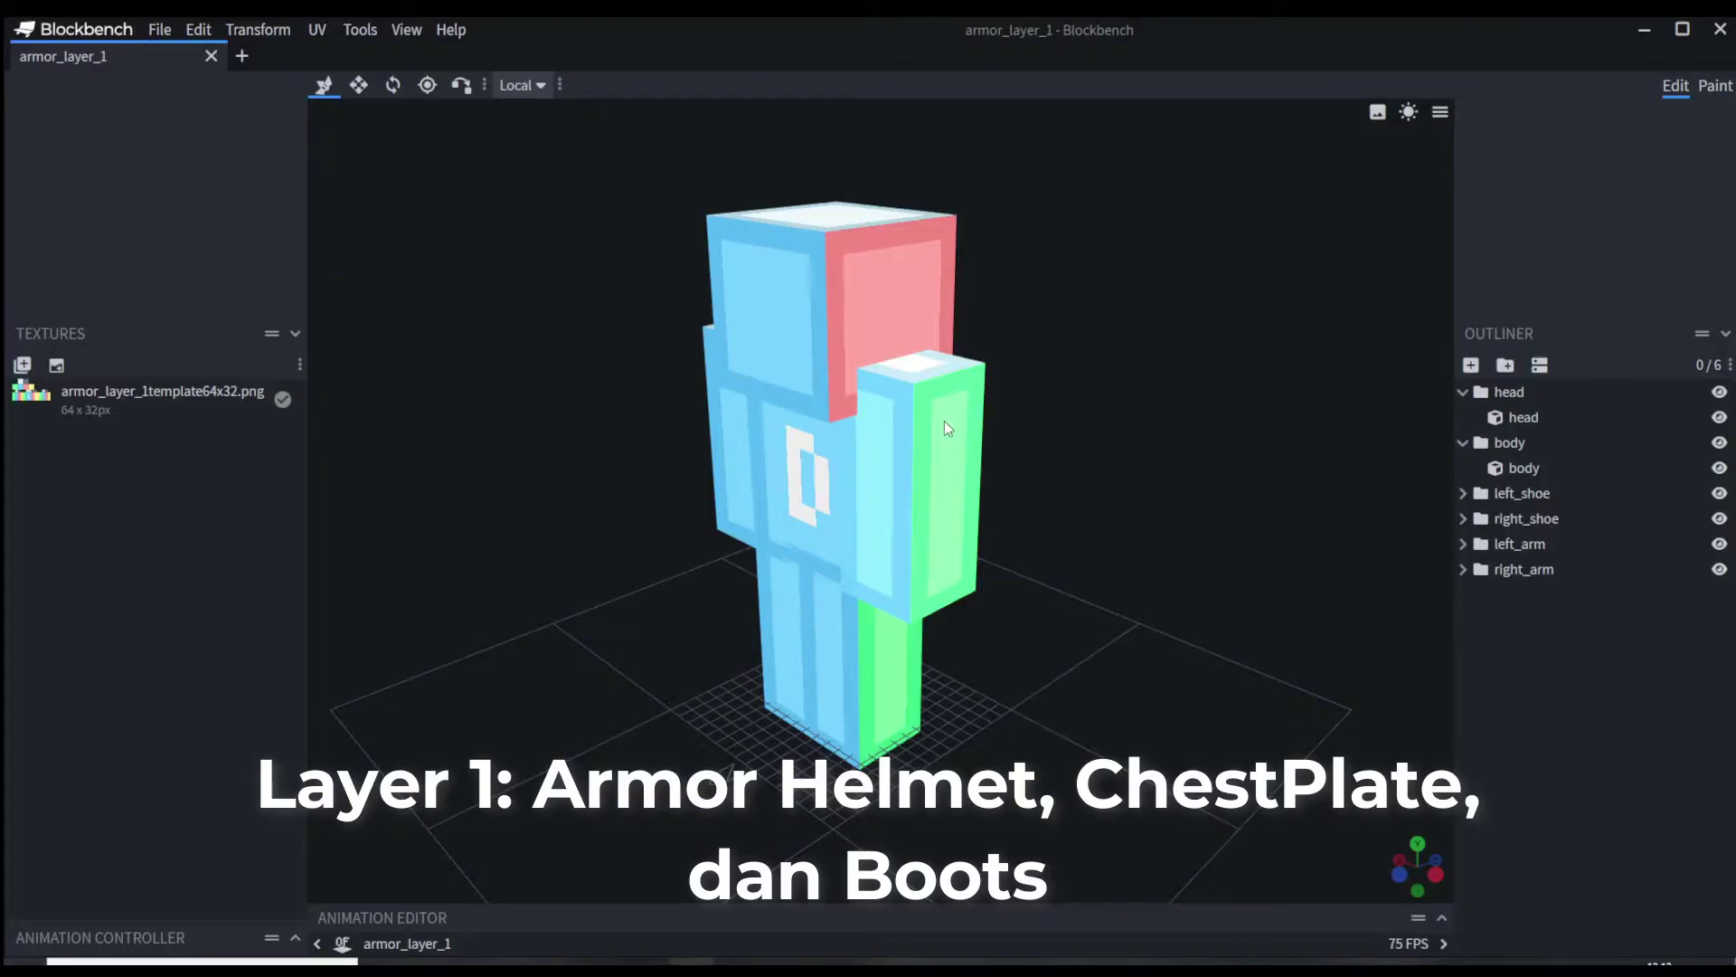
left_click_drag(1315, 534, 1164, 474)
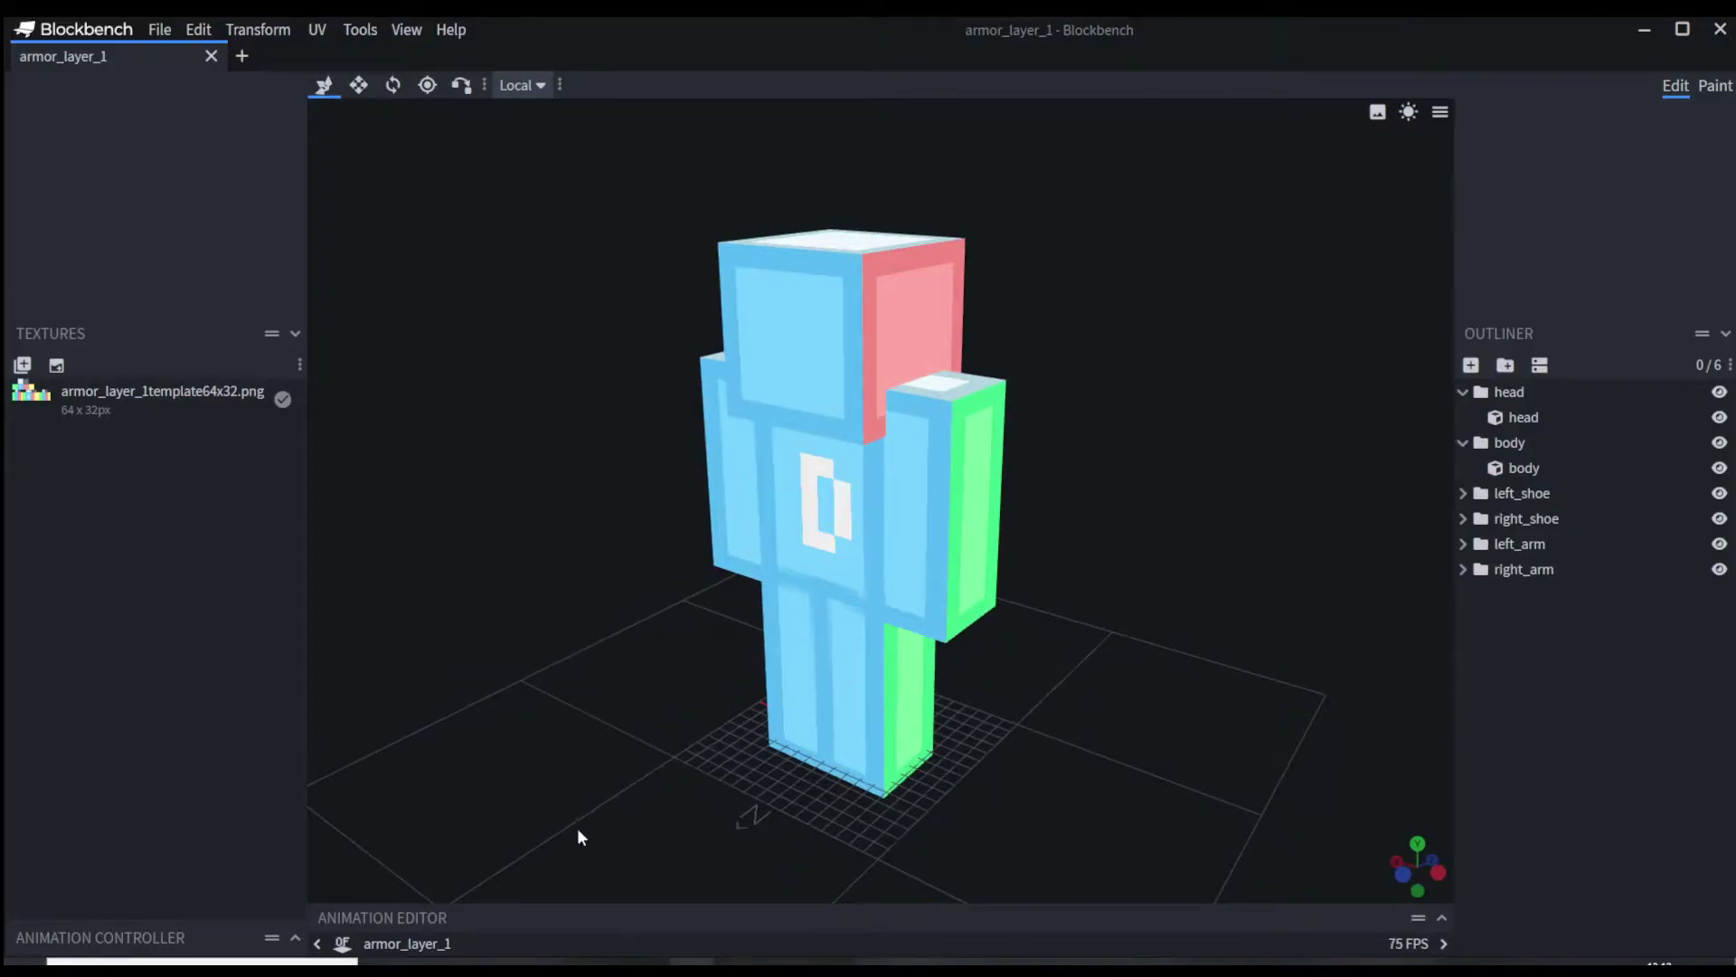
Go back to the template folder and open armor_layer_2.bbmodel in Blockbench
mouse_move(487, 961)
left_click(486, 900)
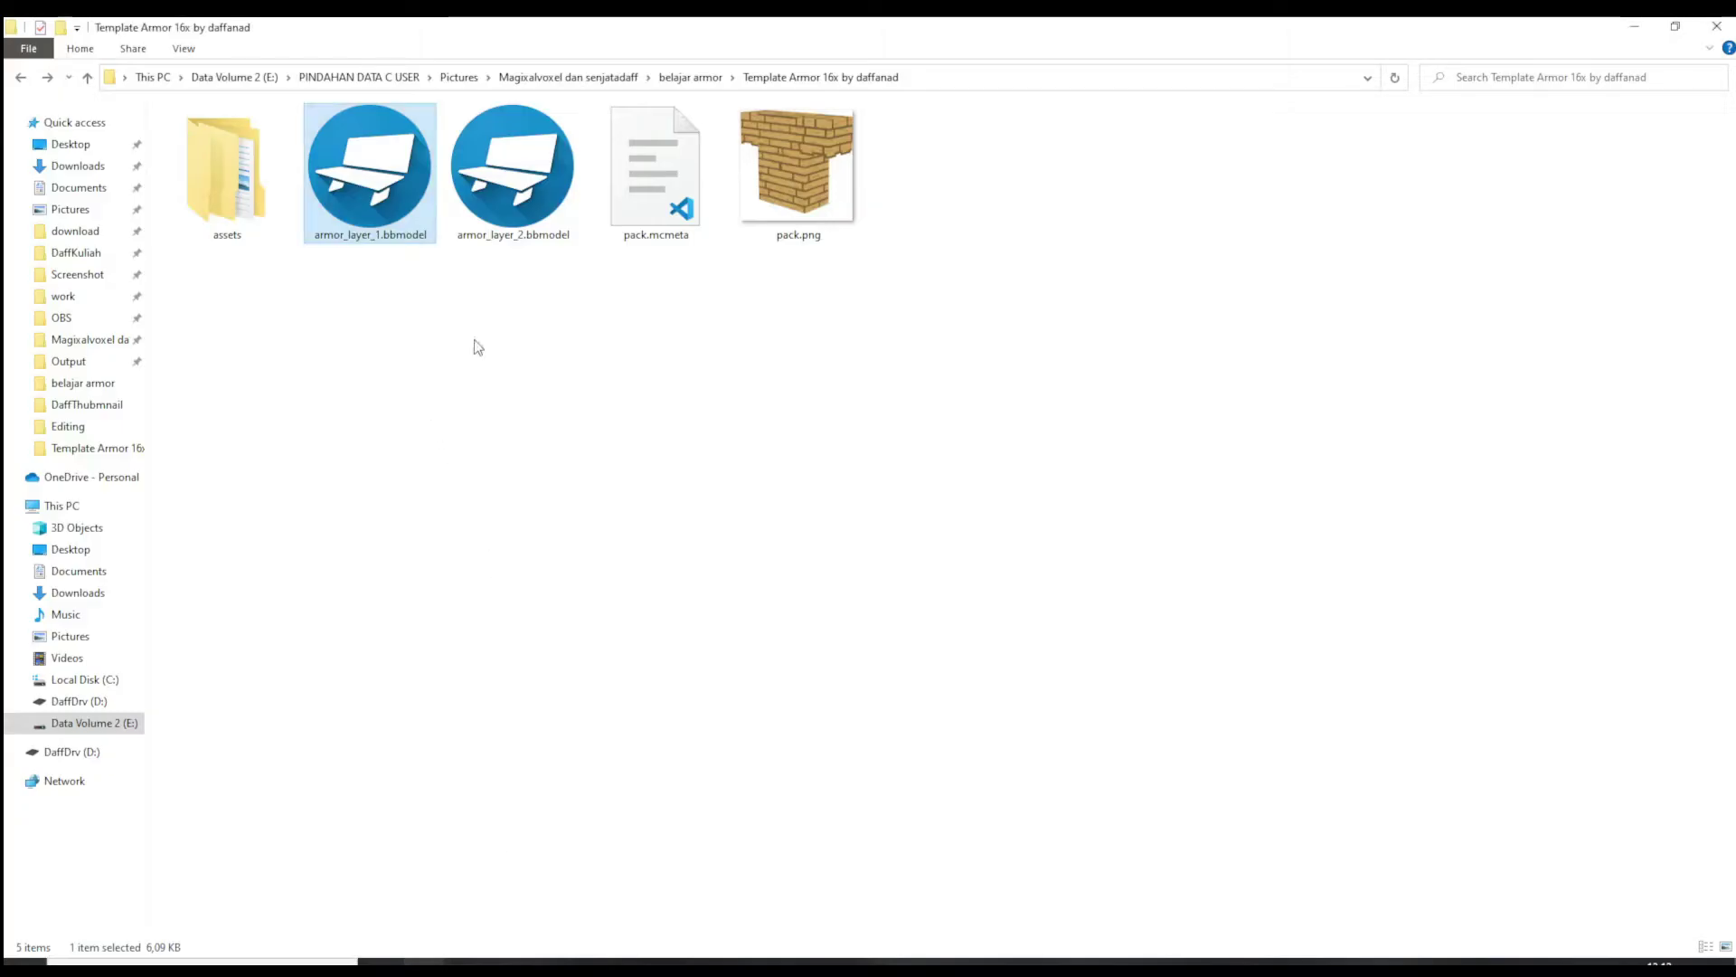
double_click(479, 172)
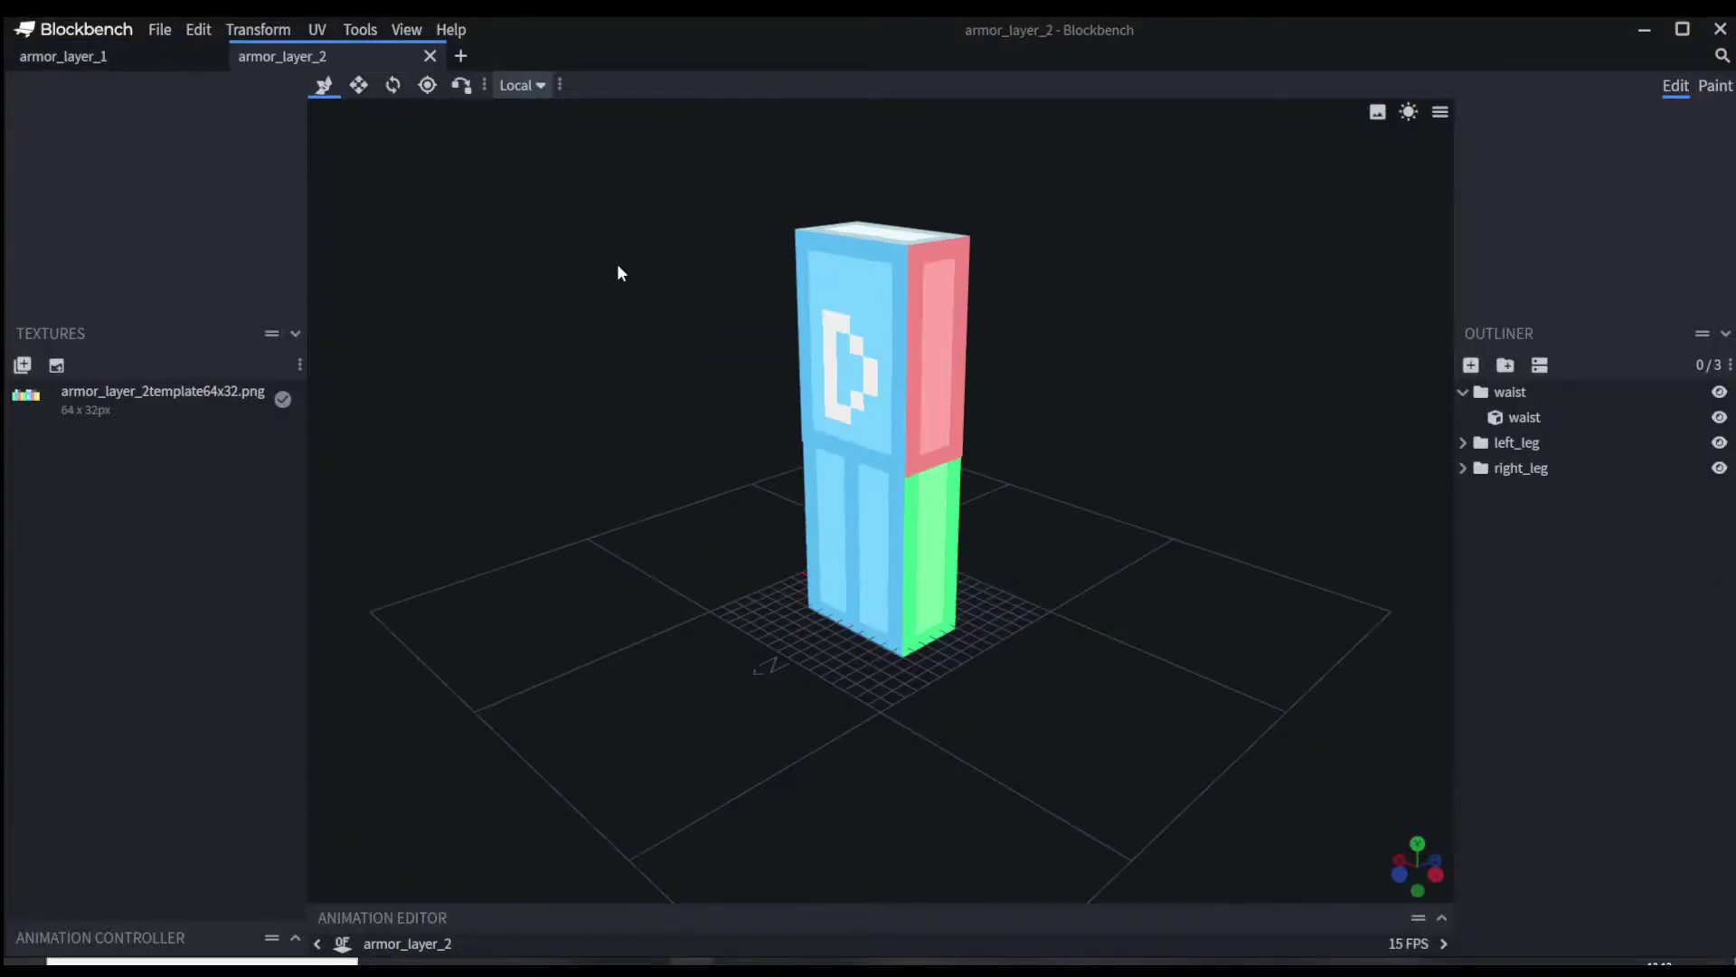
Compare the armor_layer_1 and armor_layer_2 models, ending on the leggings model
left_click(120, 58)
left_click(279, 58)
left_click(167, 58)
left_click(289, 58)
left_click(144, 59)
left_click(280, 57)
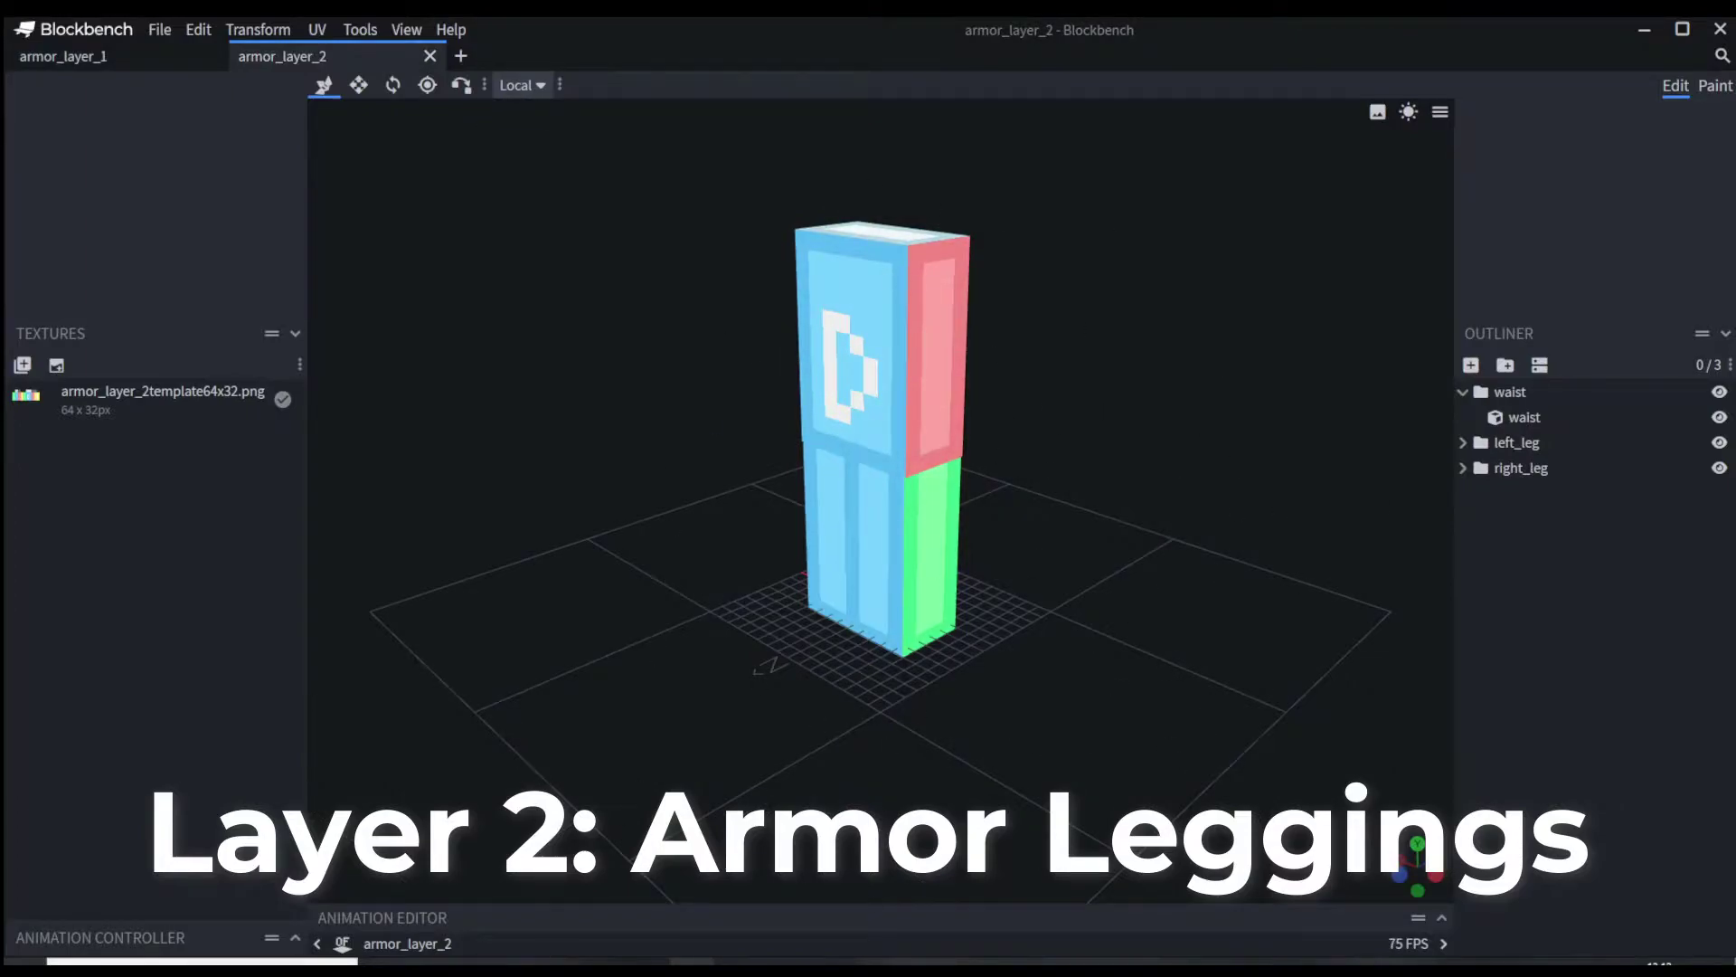
left_click_drag(831, 557, 1124, 398)
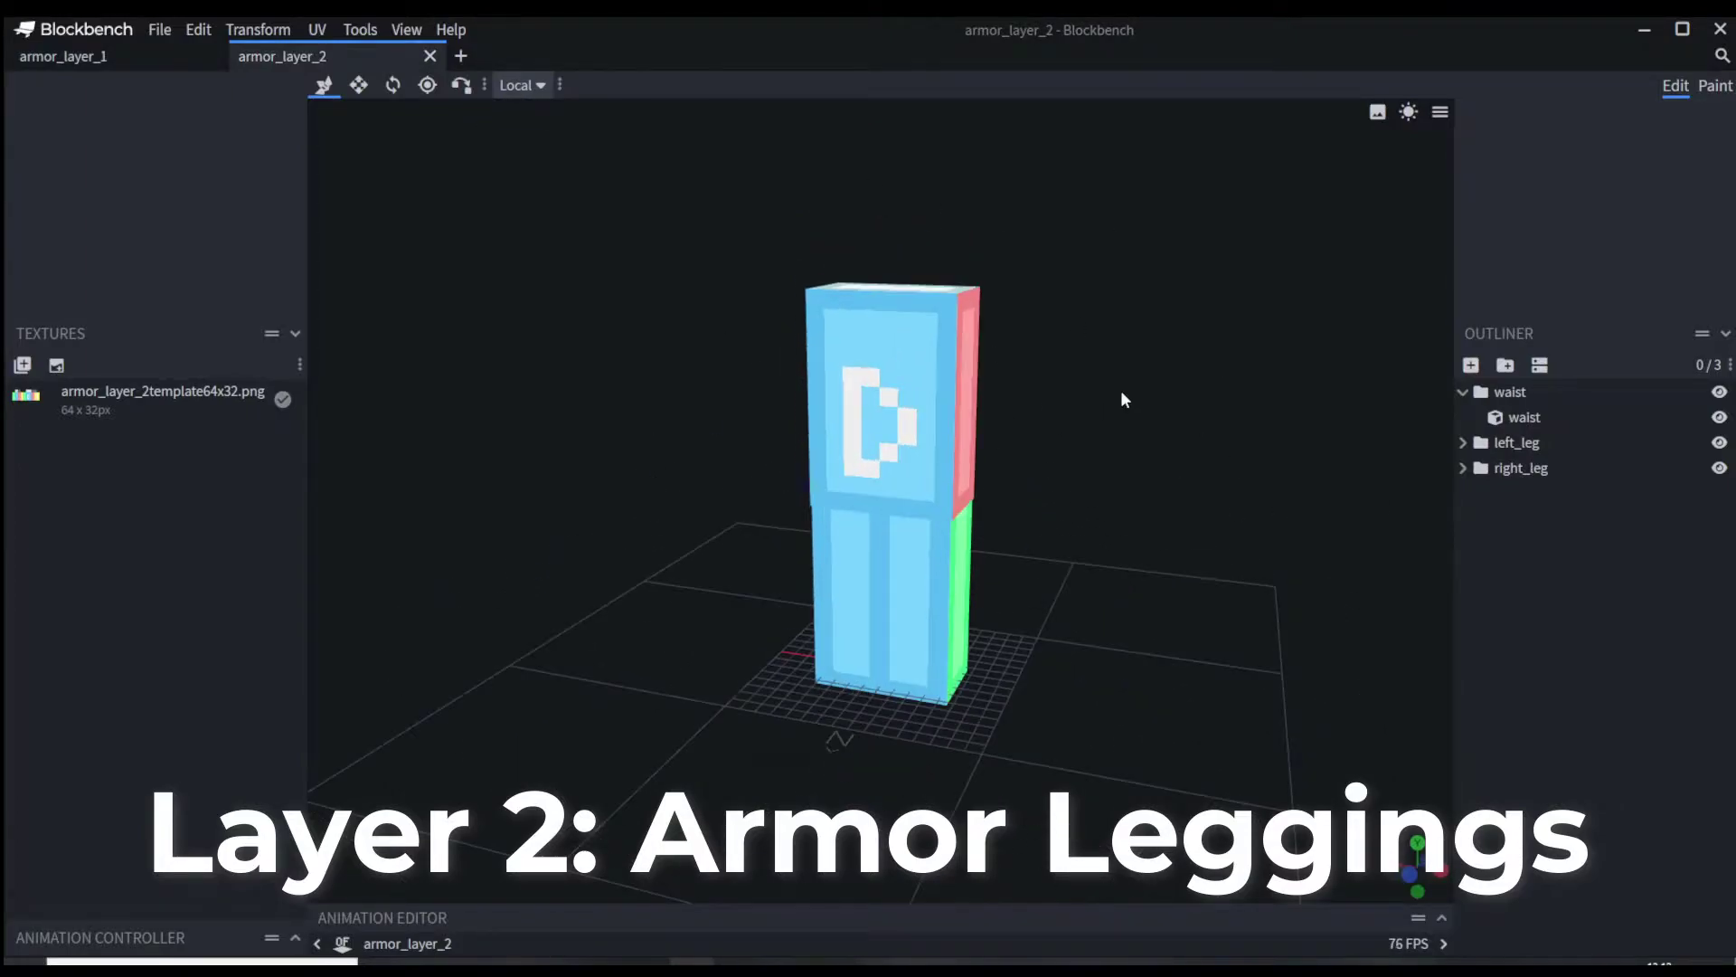
Select the waist in armor_layer_2 and the body in armor_layer_1 to compare their UV layouts
left_click(932, 410)
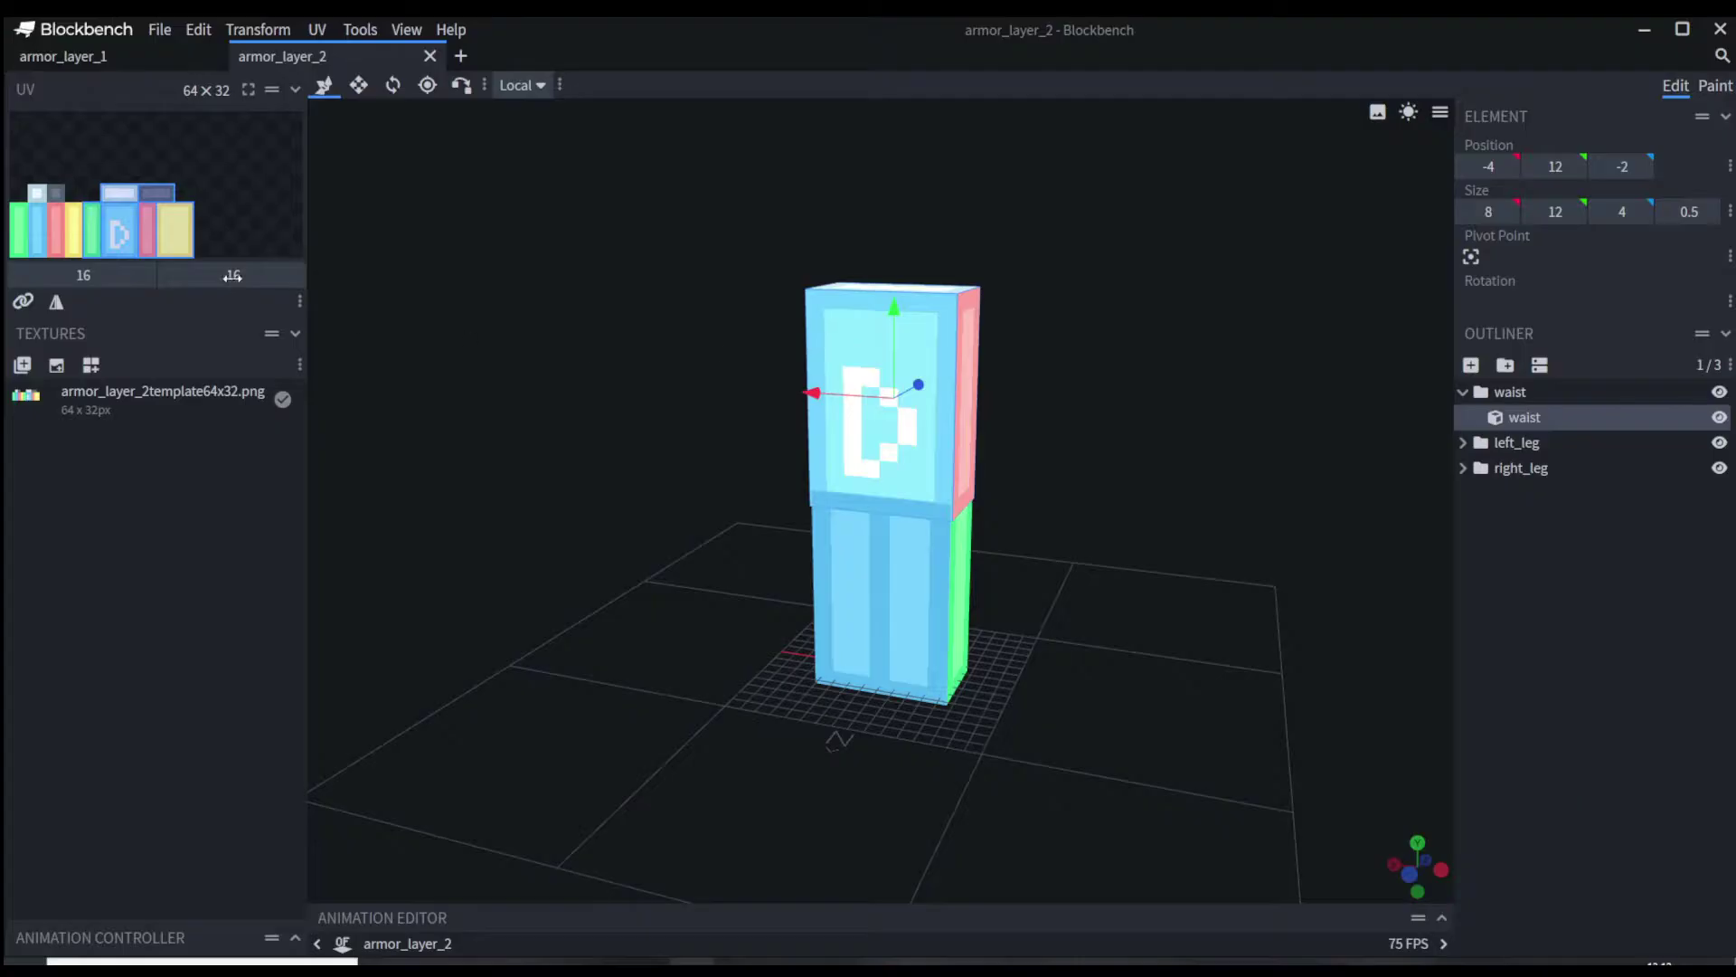
left_click(30, 59)
left_click(826, 507)
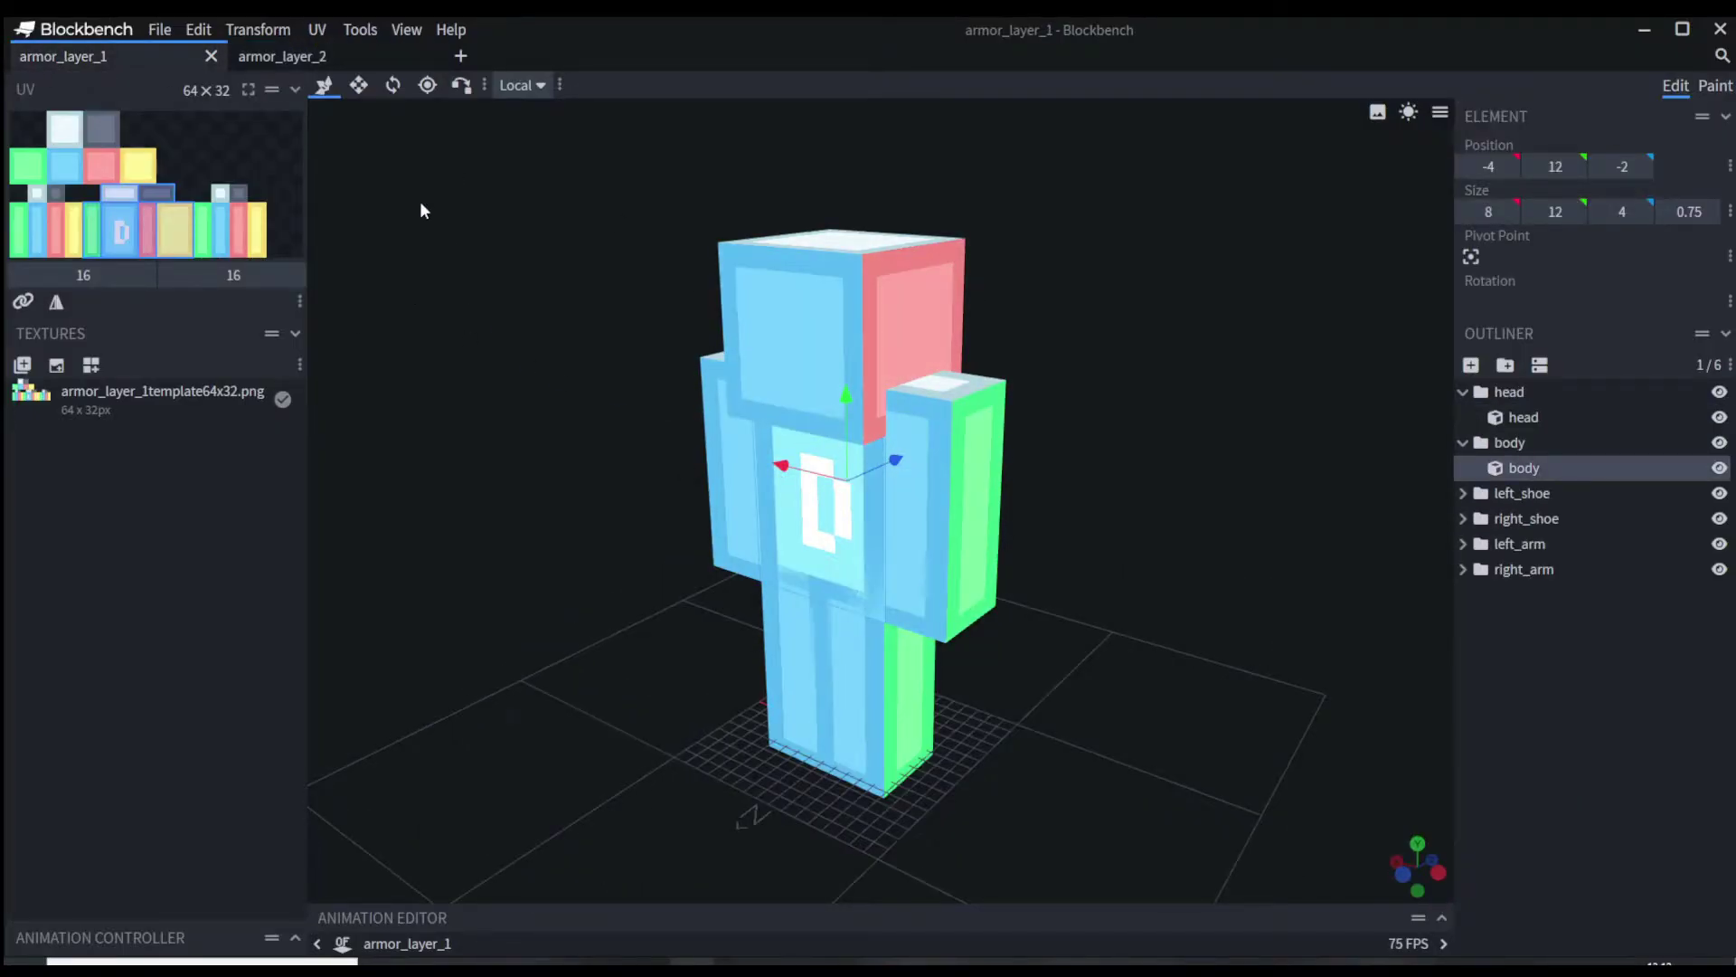
left_click(280, 56)
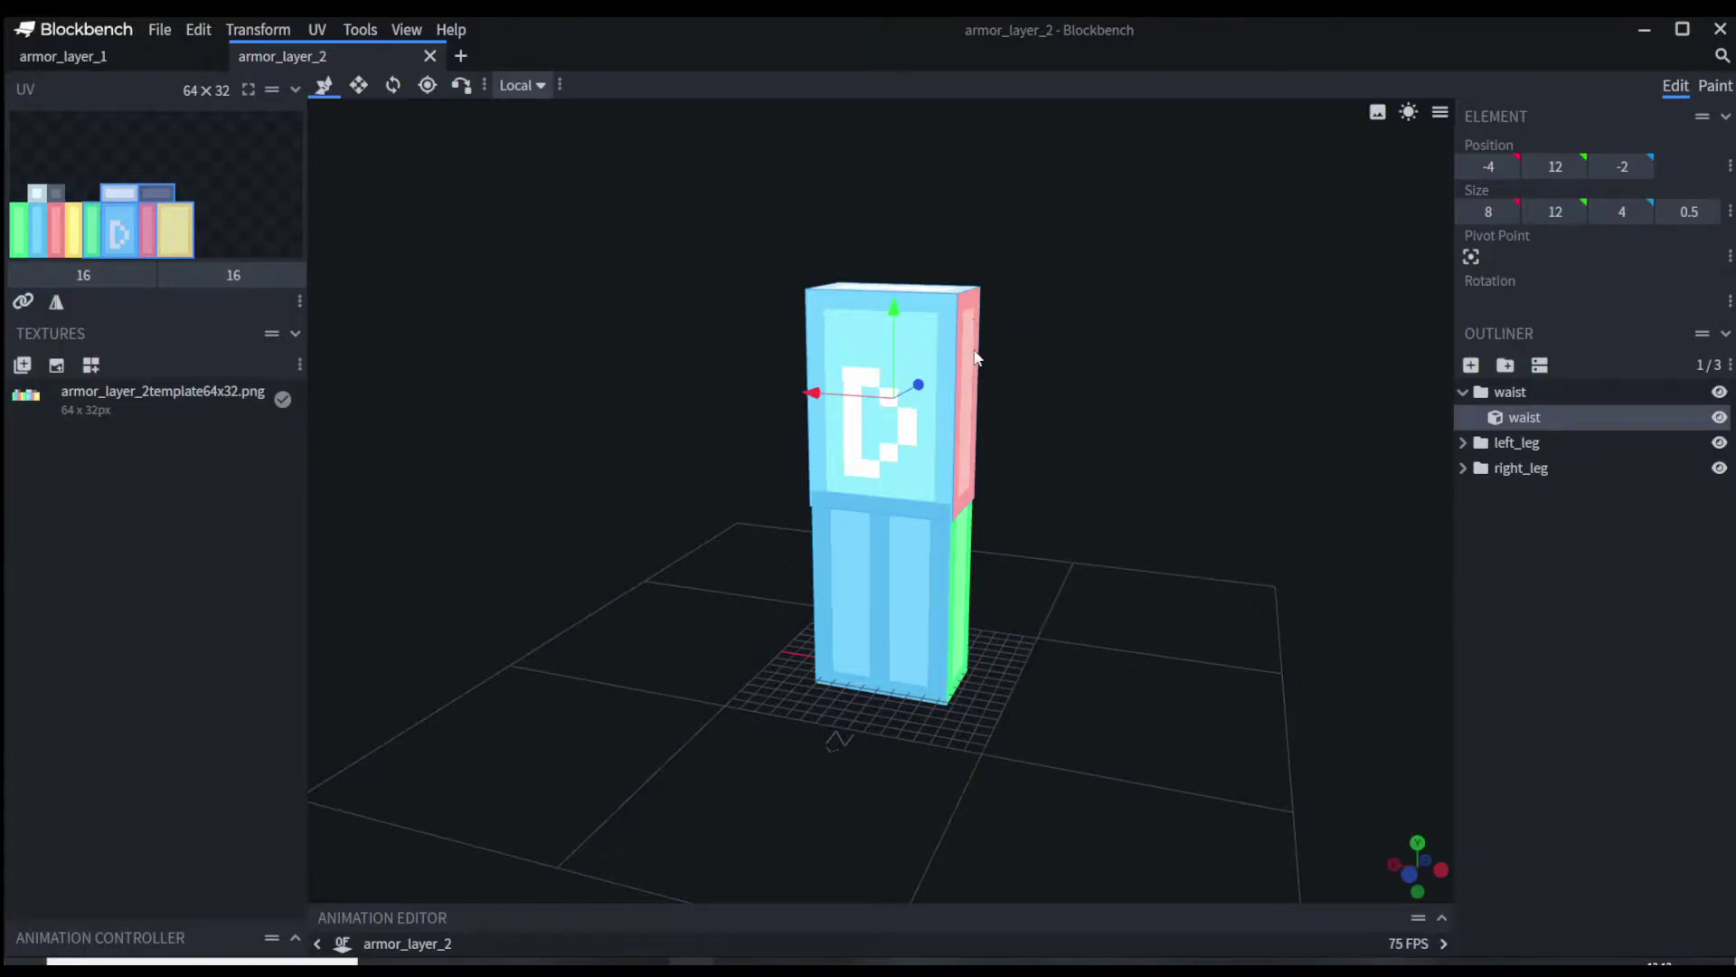
left_click_drag(989, 399, 1130, 431)
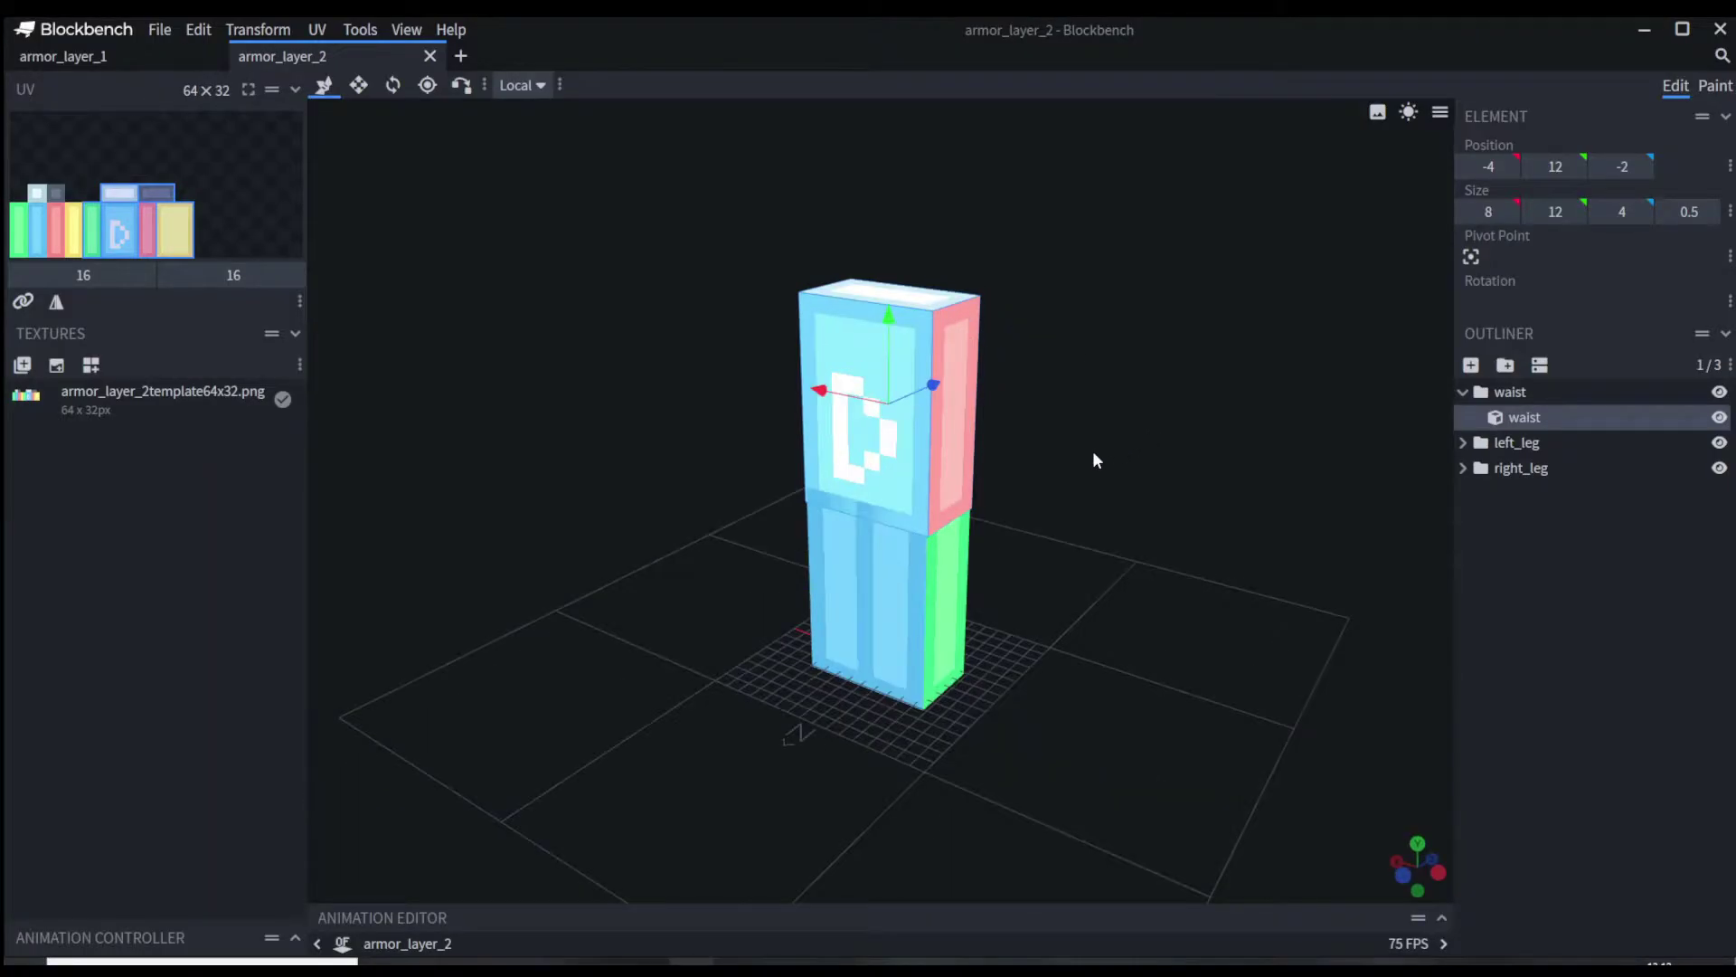
Switch armor_layer_1 to Paint mode and try erasing pixels on the head's front face with the Eraser
left_click(42, 61)
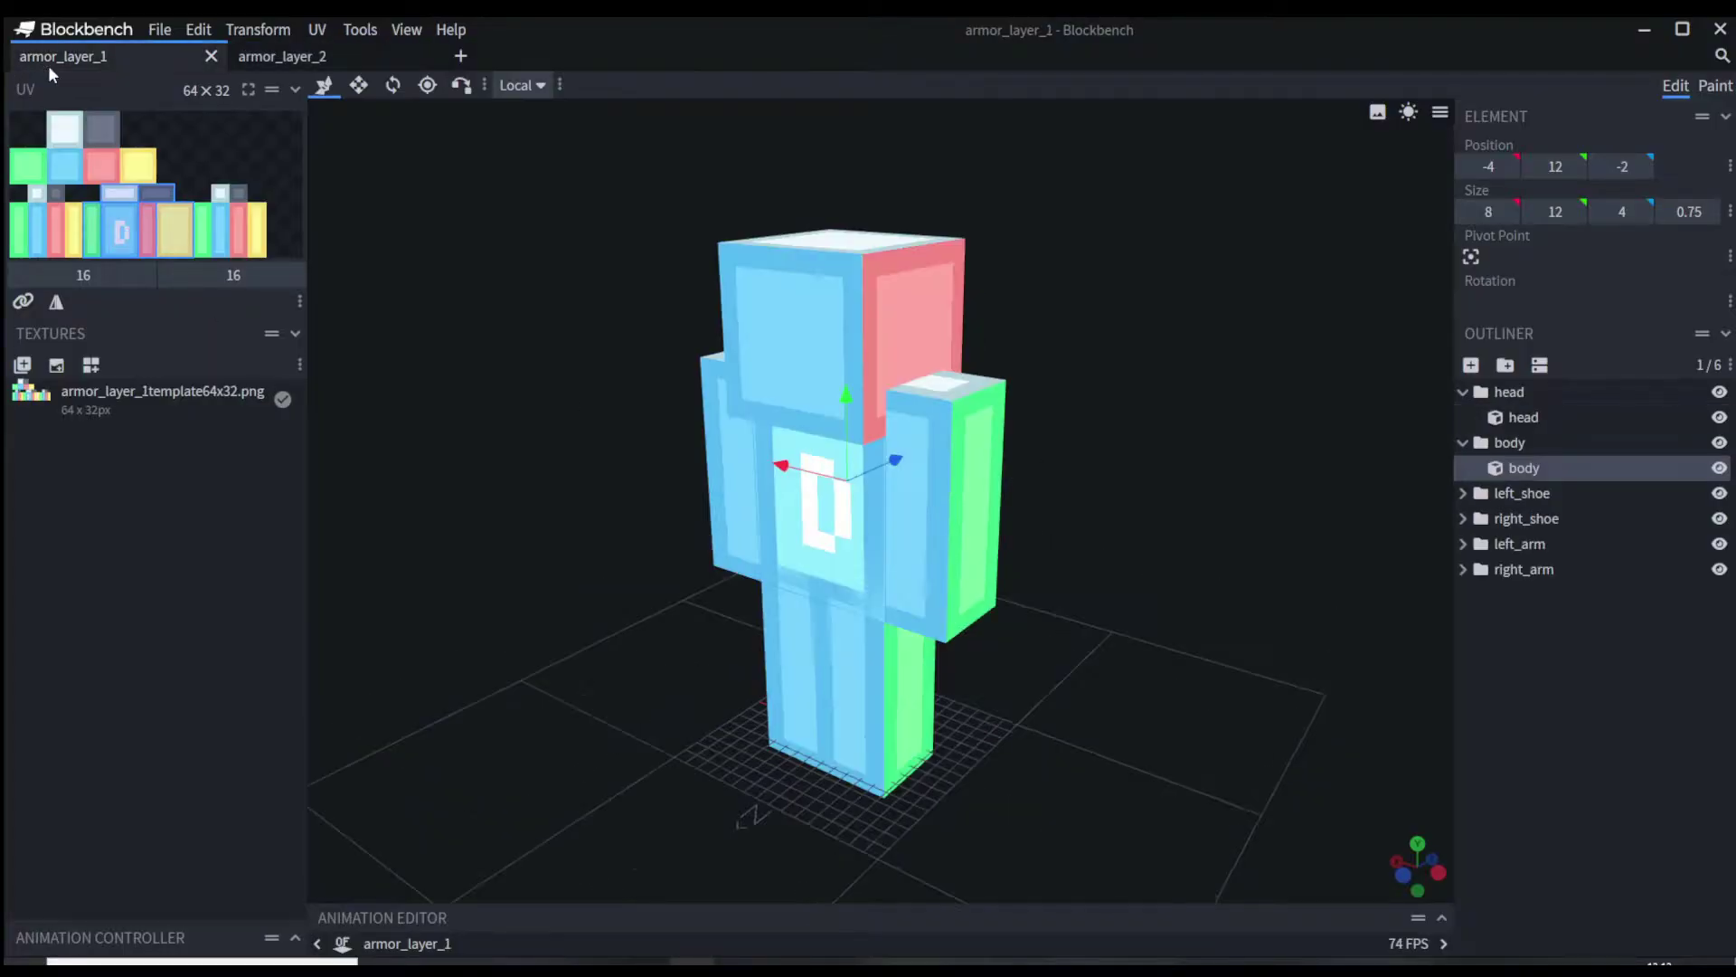
left_click(1716, 90)
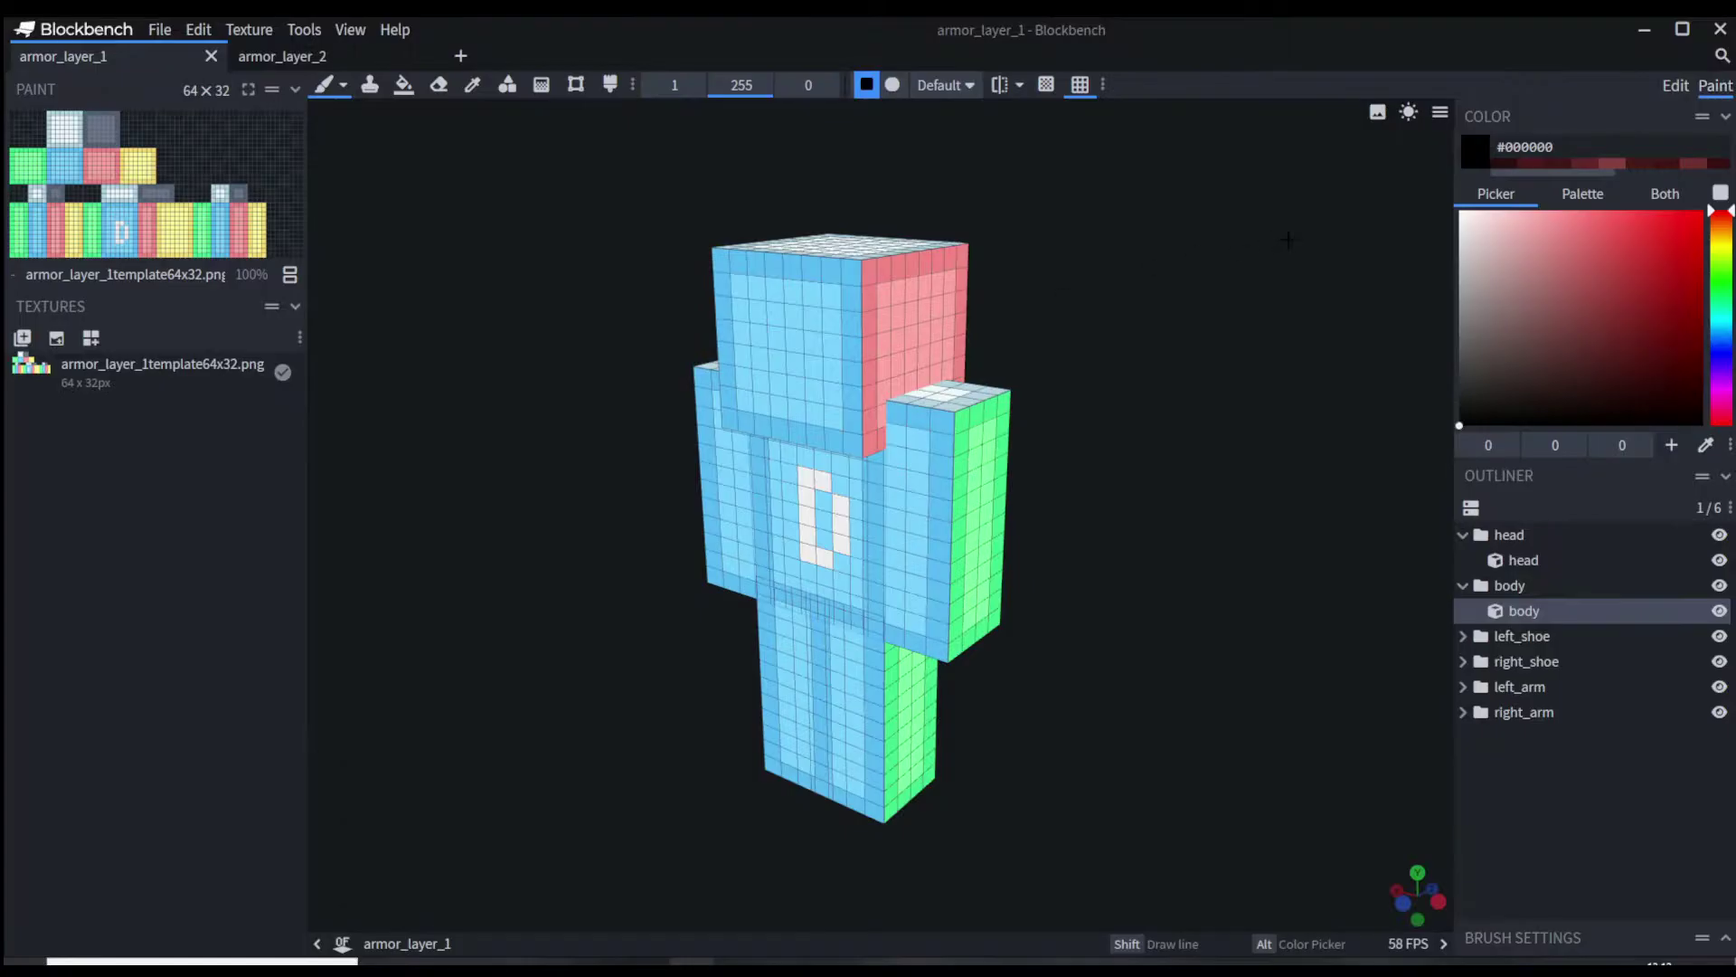
left_click(439, 86)
mouse_move(760, 317)
left_mouse_down()
mouse_move(778, 392)
mouse_move(855, 402)
left_mouse_up()
mouse_move(791, 332)
left_mouse_down()
mouse_move(746, 337)
mouse_move(785, 312)
left_mouse_up()
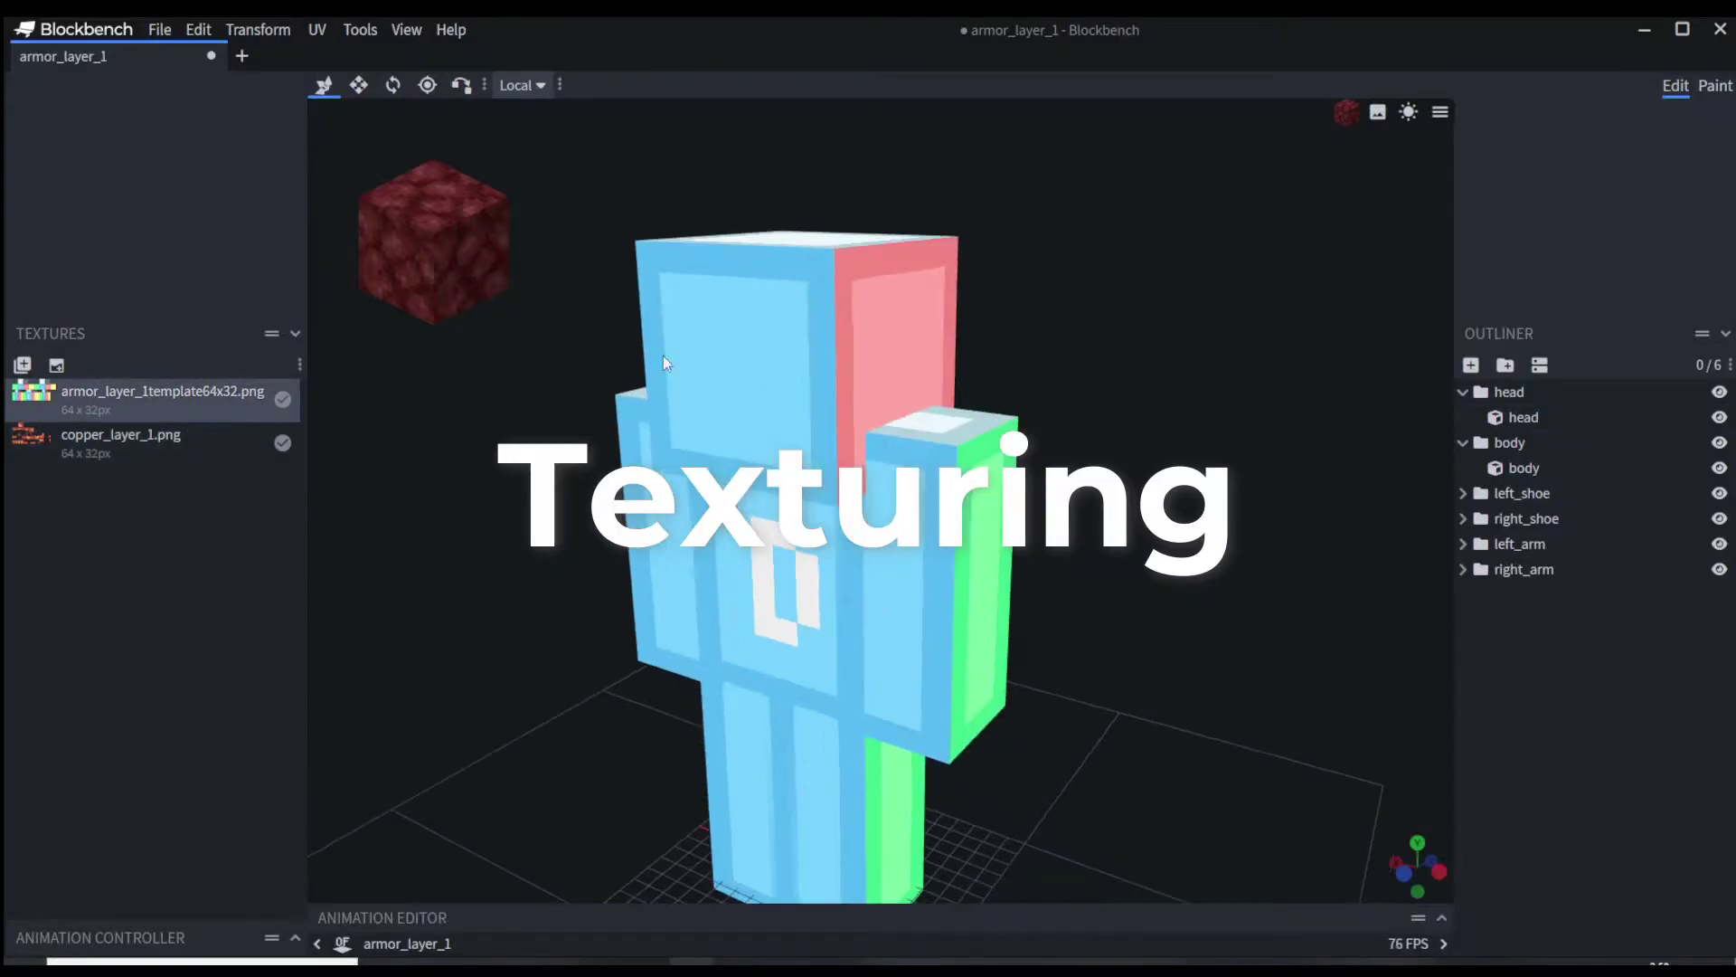
Hide every part of armor_layer_1 except the head and erase the head's template texture with the Eraser
left_click(664, 356)
left_click_drag(1723, 470, 1718, 569)
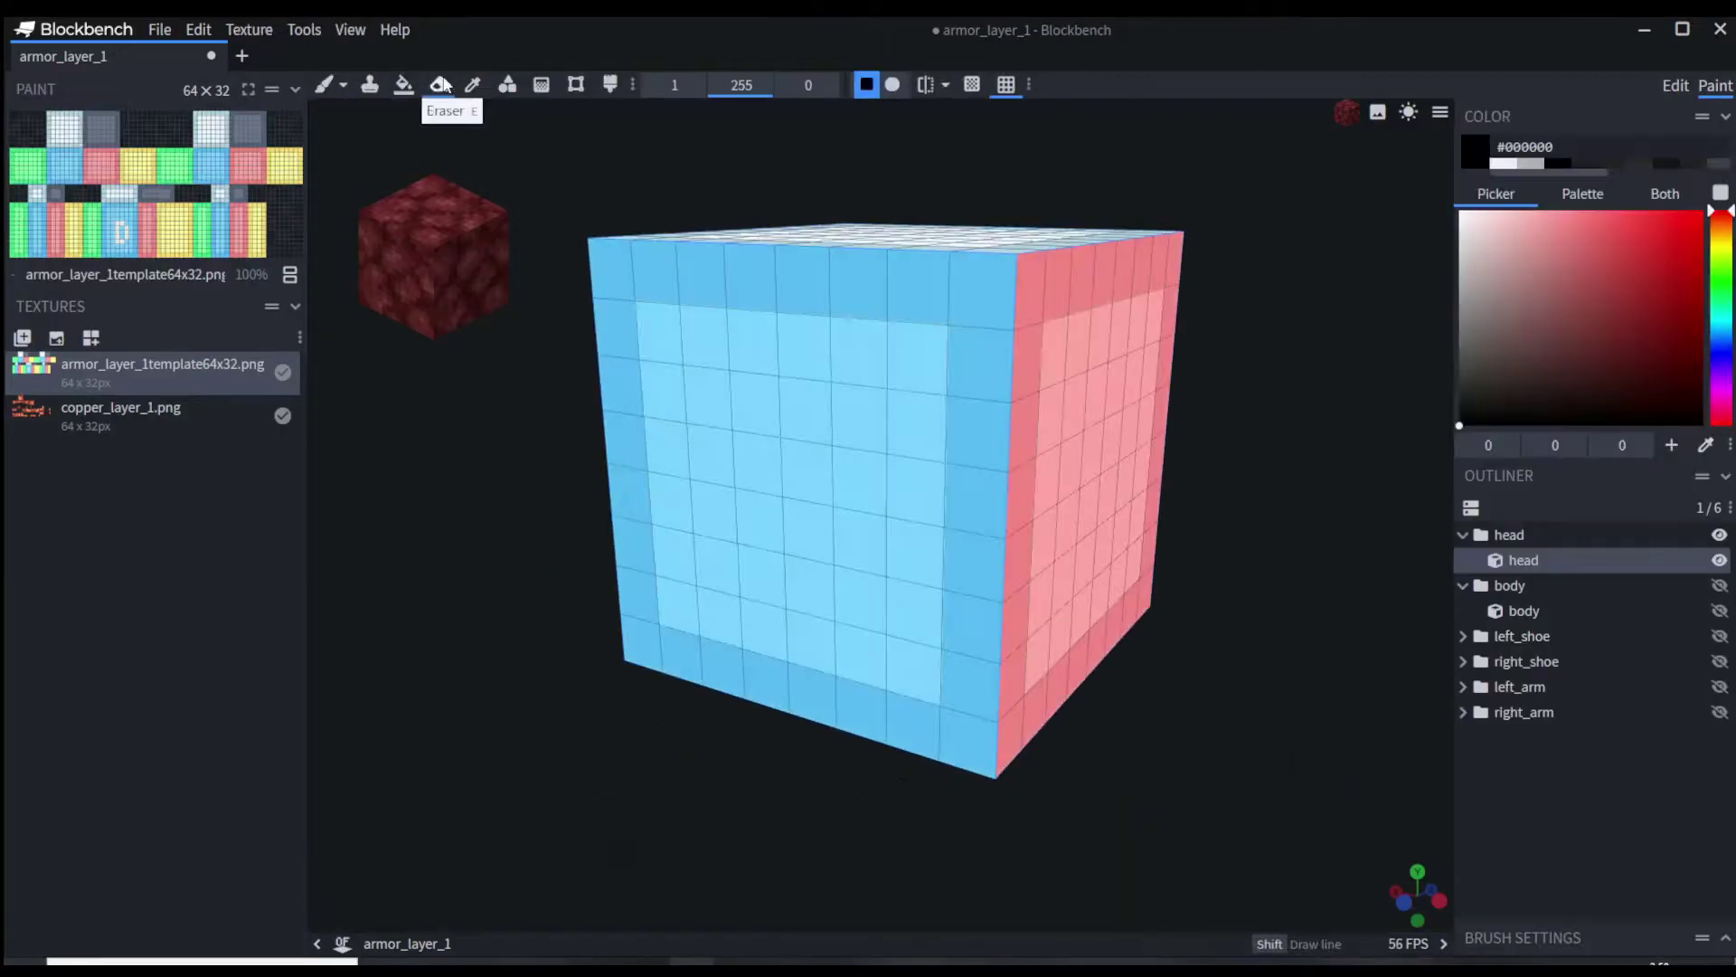
mouse_move(891, 291)
left_mouse_down()
mouse_move(817, 302)
mouse_move(904, 312)
left_mouse_up()
Paint the head in mixed dark-red netherrack shades such as #4f1a1a and #632727 with the Paint Brush
key("b")
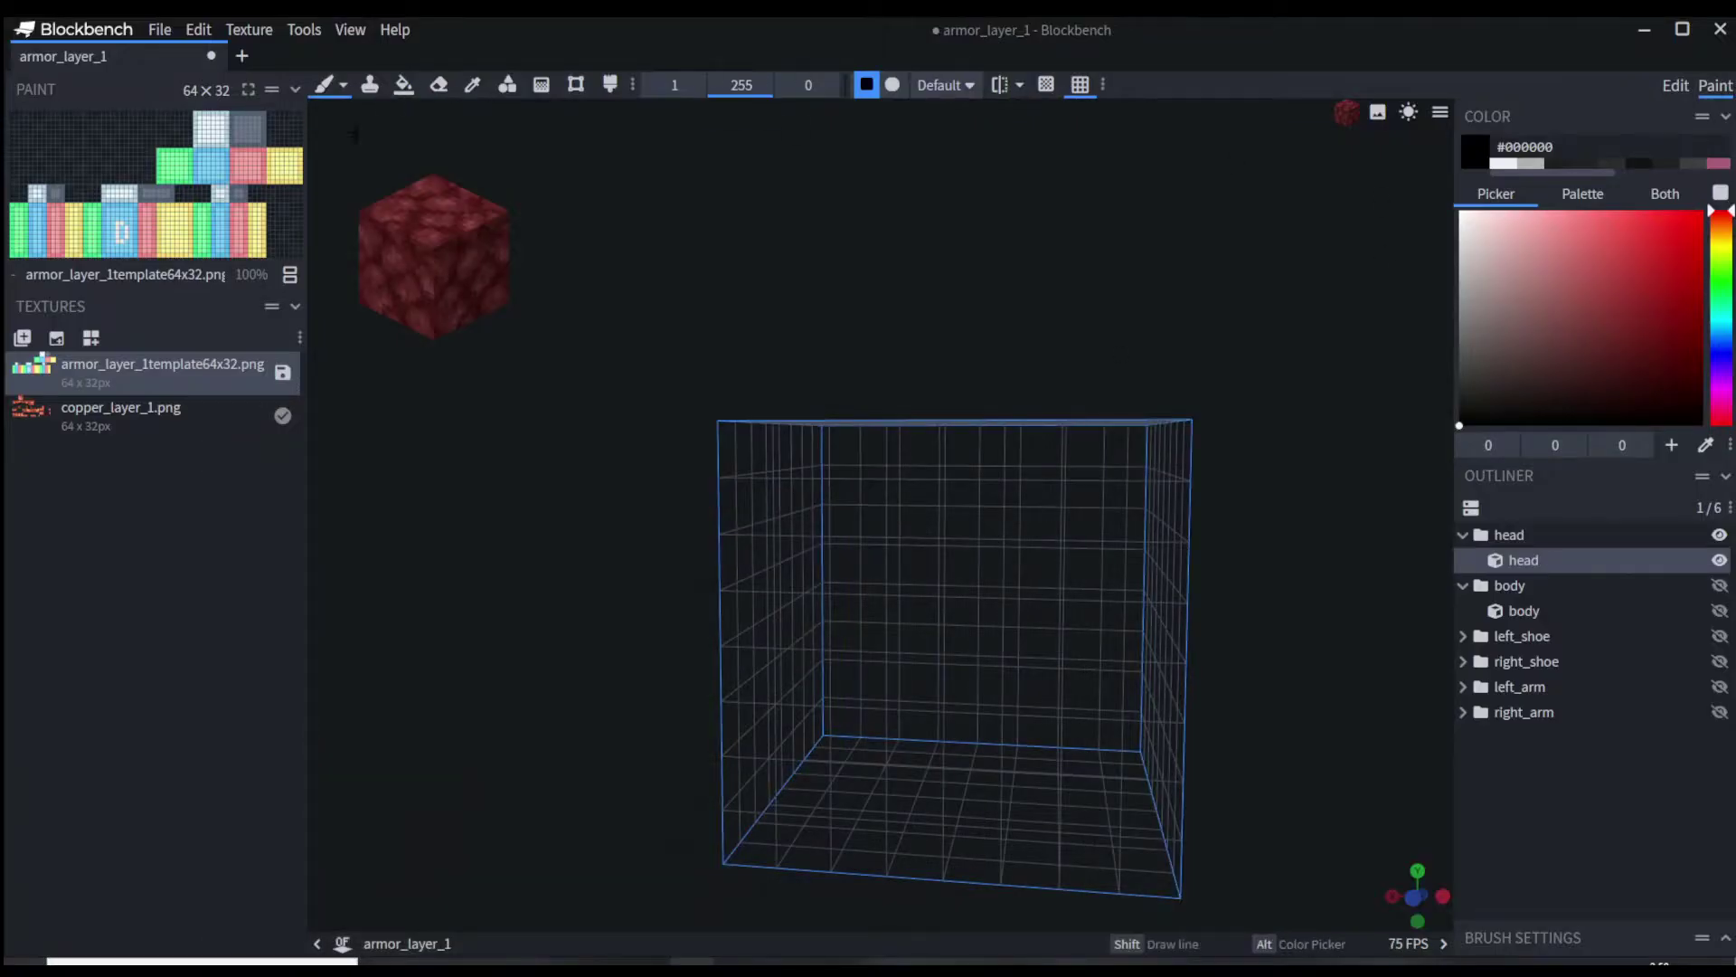
left_click(342, 84)
left_click(380, 112)
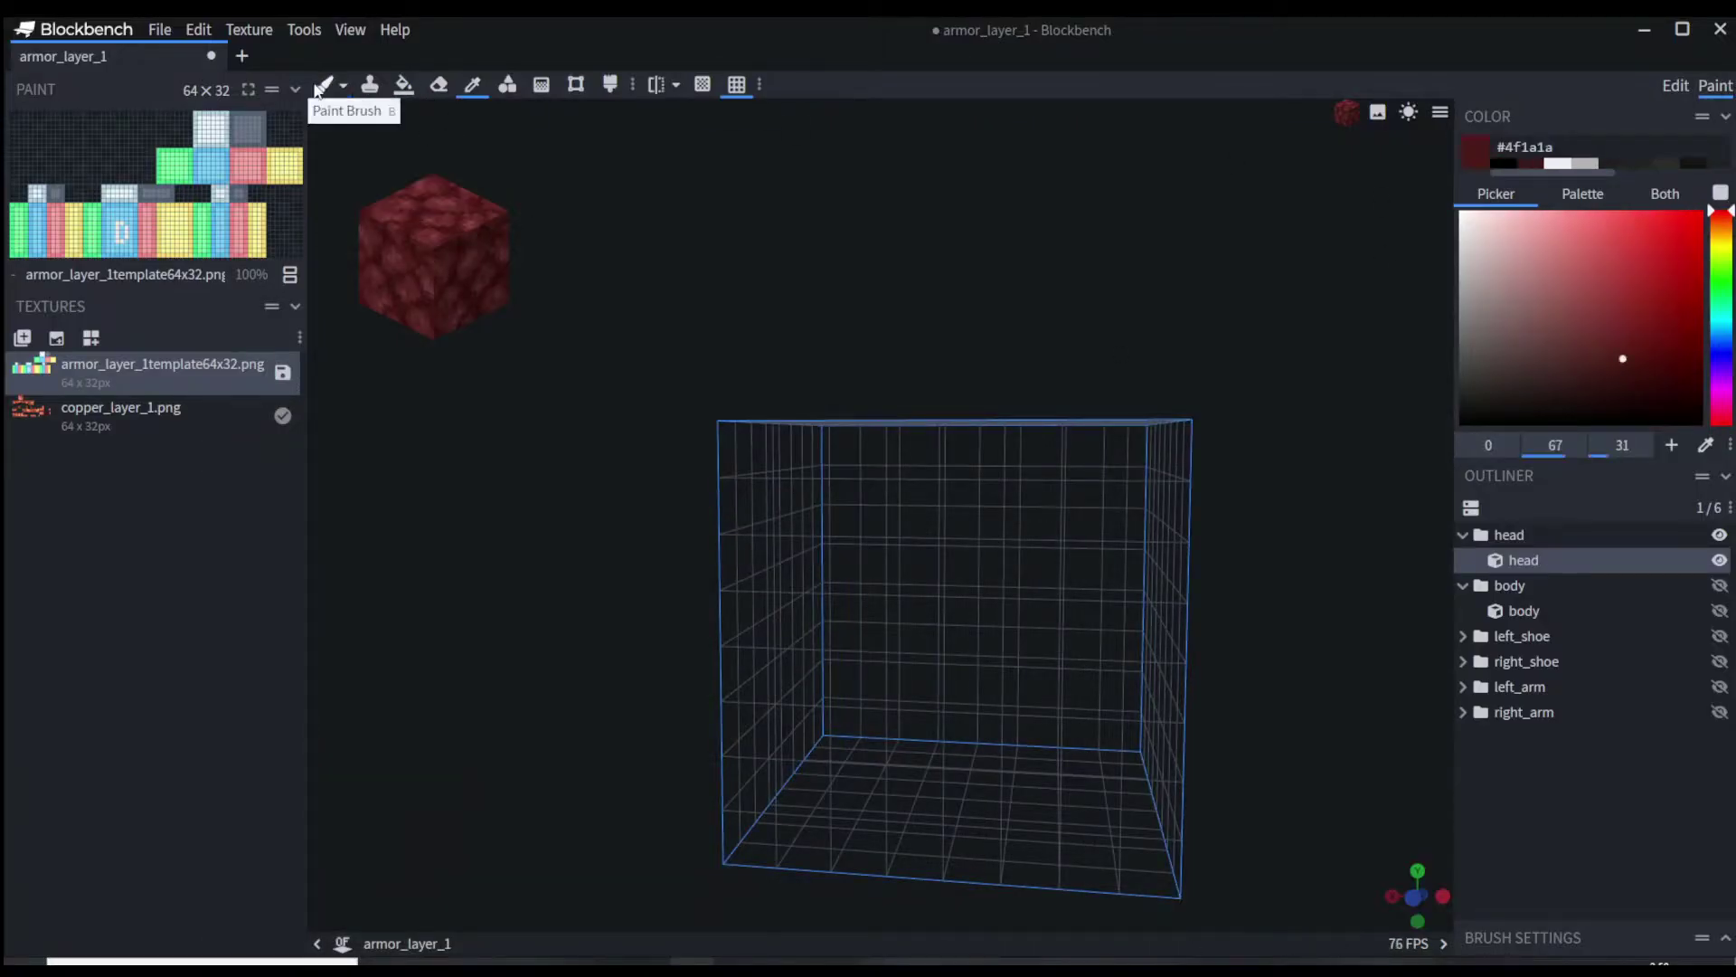
left_click_drag(750, 497, 1004, 543)
mouse_move(1193, 506)
left_mouse_down()
mouse_move(1150, 398)
mouse_move(1040, 506)
left_mouse_up()
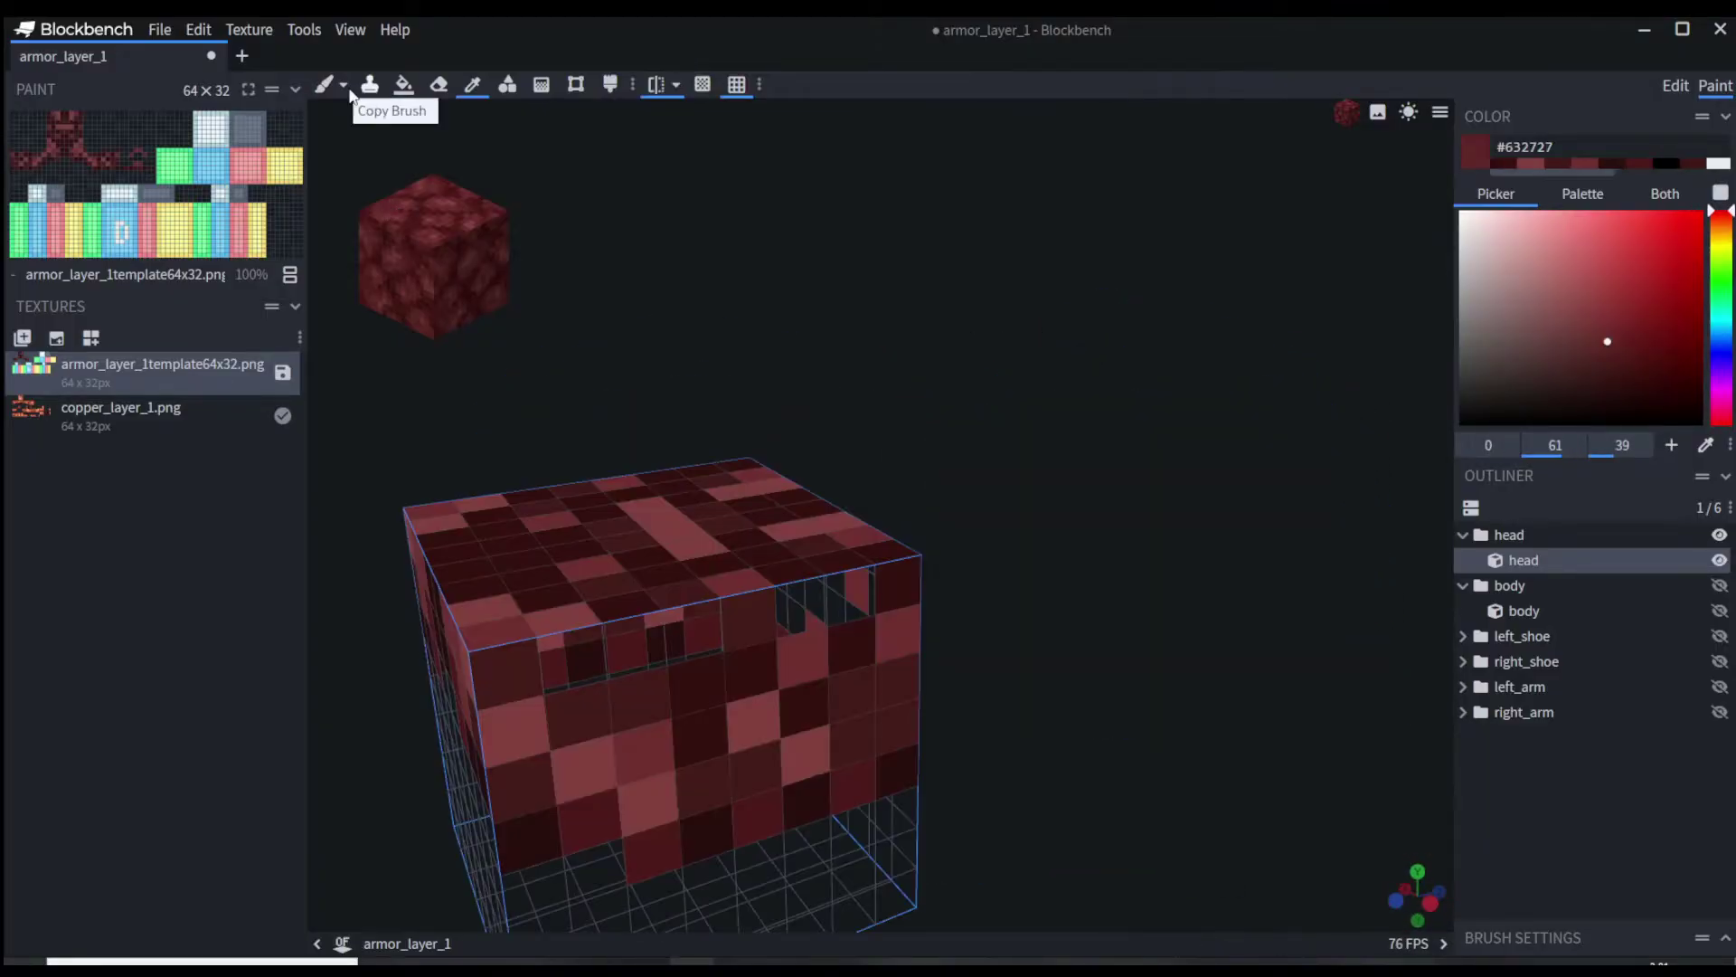
left_click_drag(950, 633, 904, 597)
left_click_drag(624, 542, 846, 560)
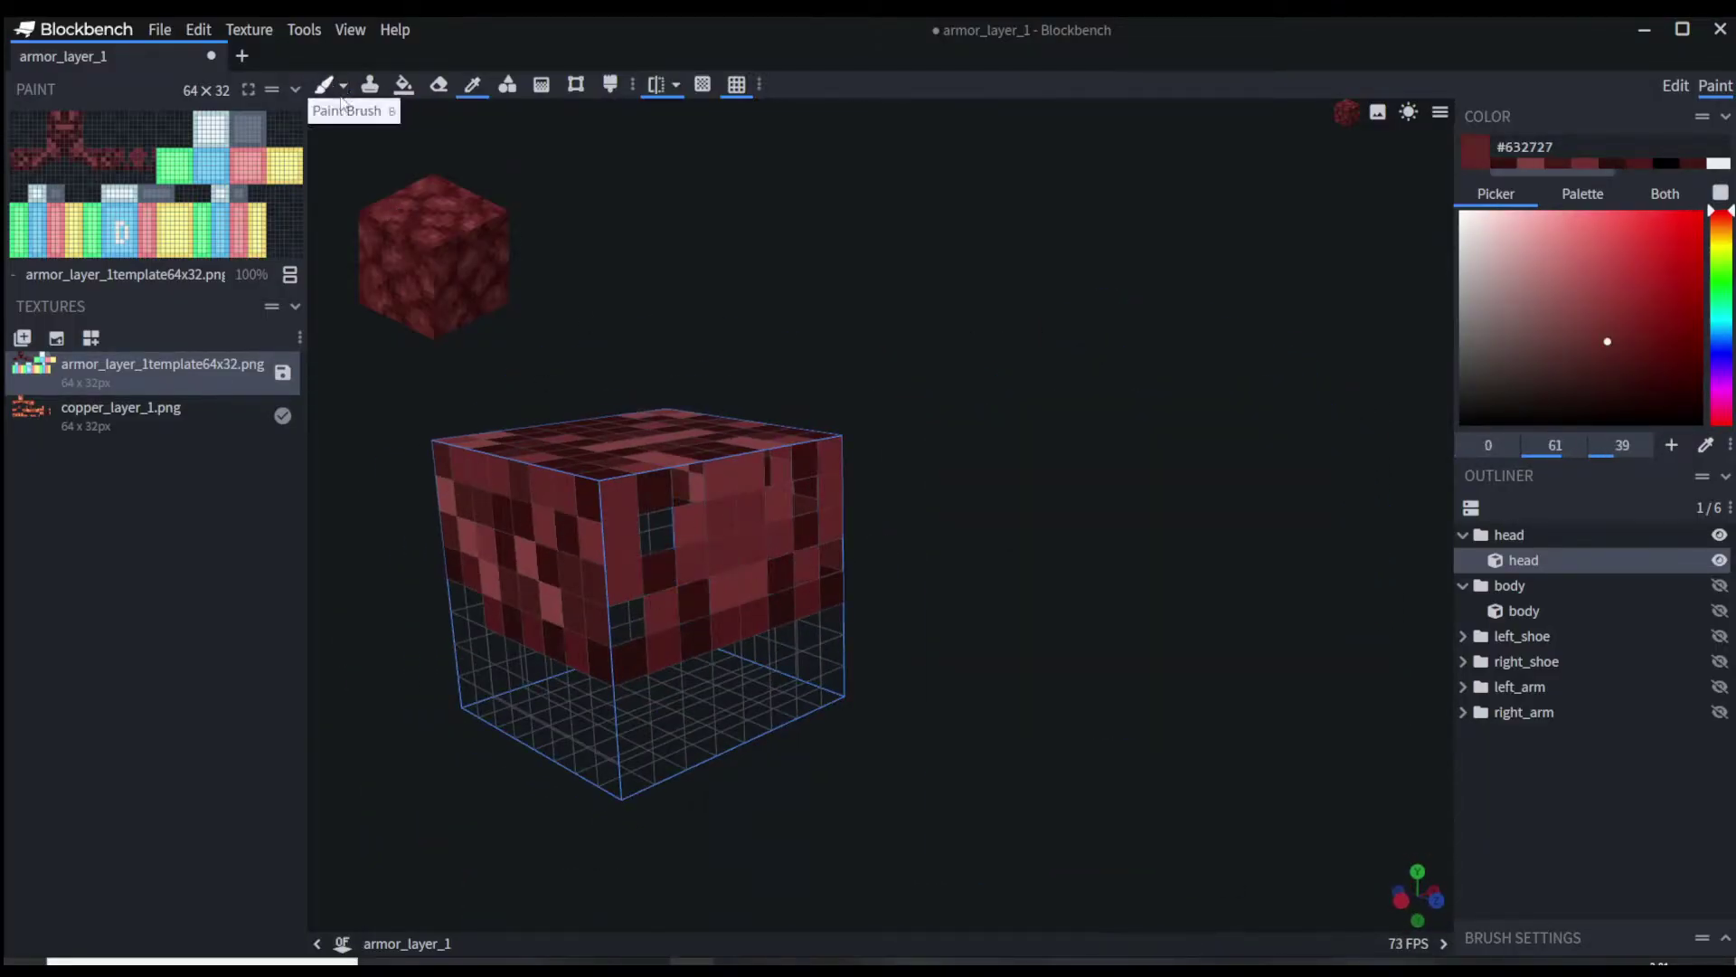
key("Tab")
key("Tab")
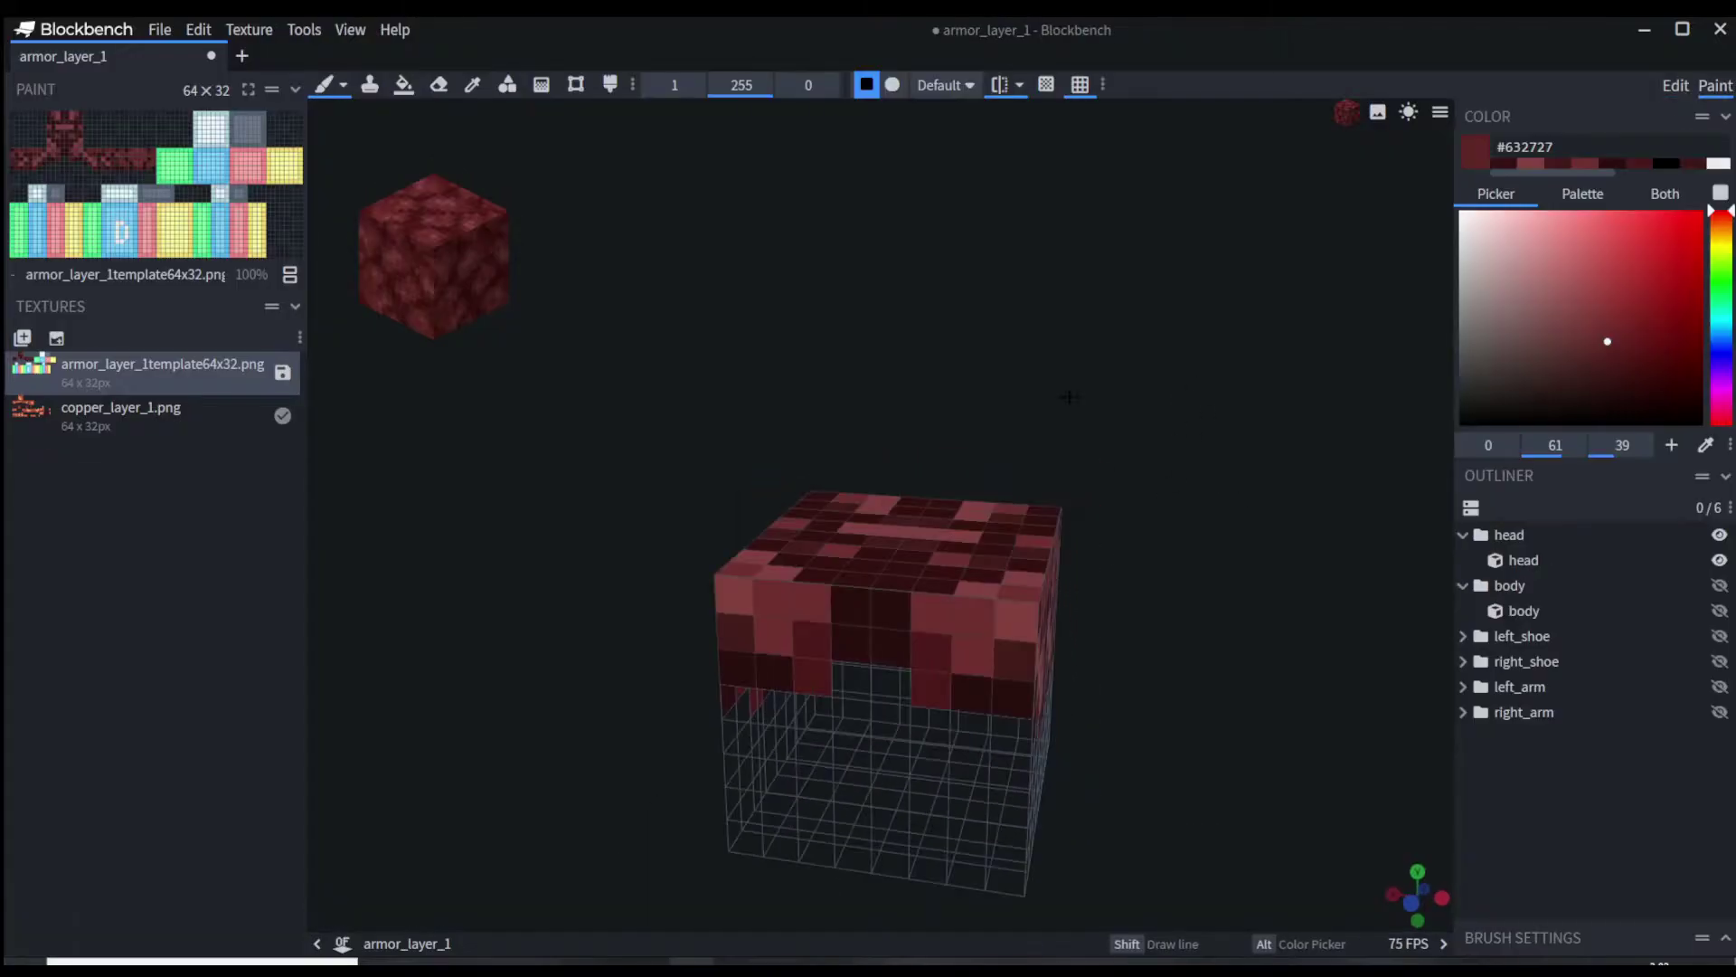
Show the body beside the head, erase its template texture and select the body cube
left_click(1719, 586)
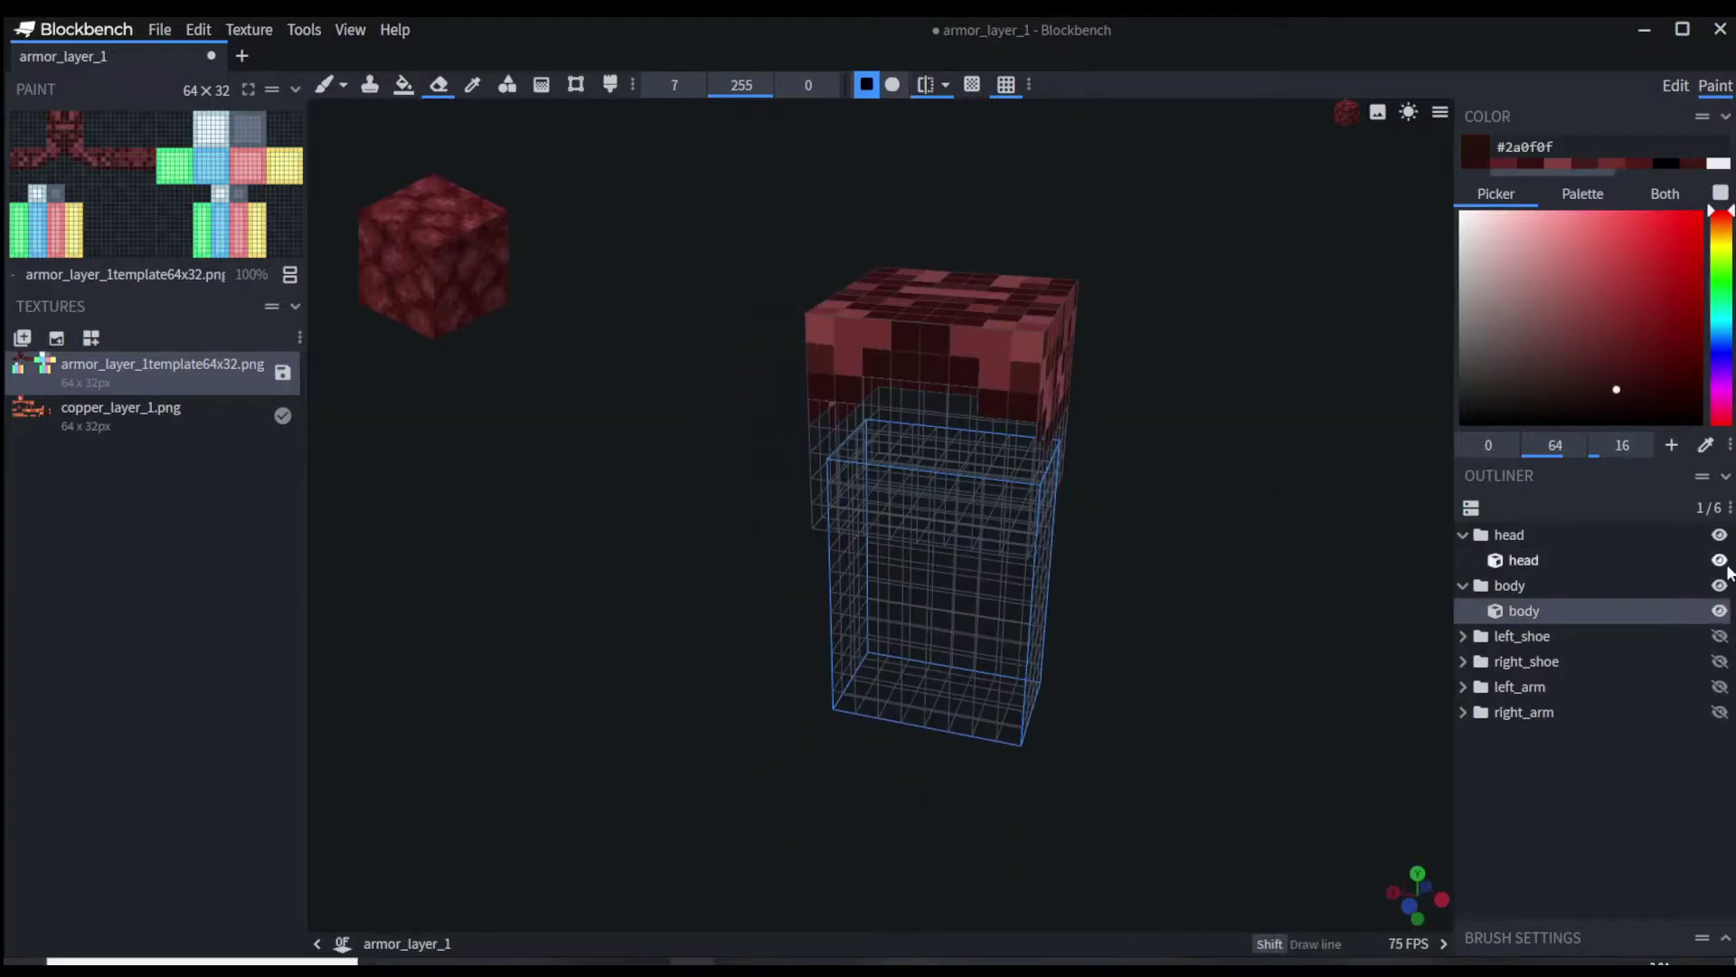
scroll(1021, 628, "up", 3)
left_click(1523, 559)
left_click(1523, 610)
Paint the body with rows of netherrack shades, picking colours from existing pixels, and check it together with the head in Edit mode
left_click_drag(995, 551, 841, 543)
left_click(918, 564, "alt")
left_click(995, 562, "alt")
left_click(1040, 542, "alt")
scroll(1083, 440, "up", 5)
key("ctrl+z")
left_click(1072, 542, "alt")
left_click(905, 560, "alt")
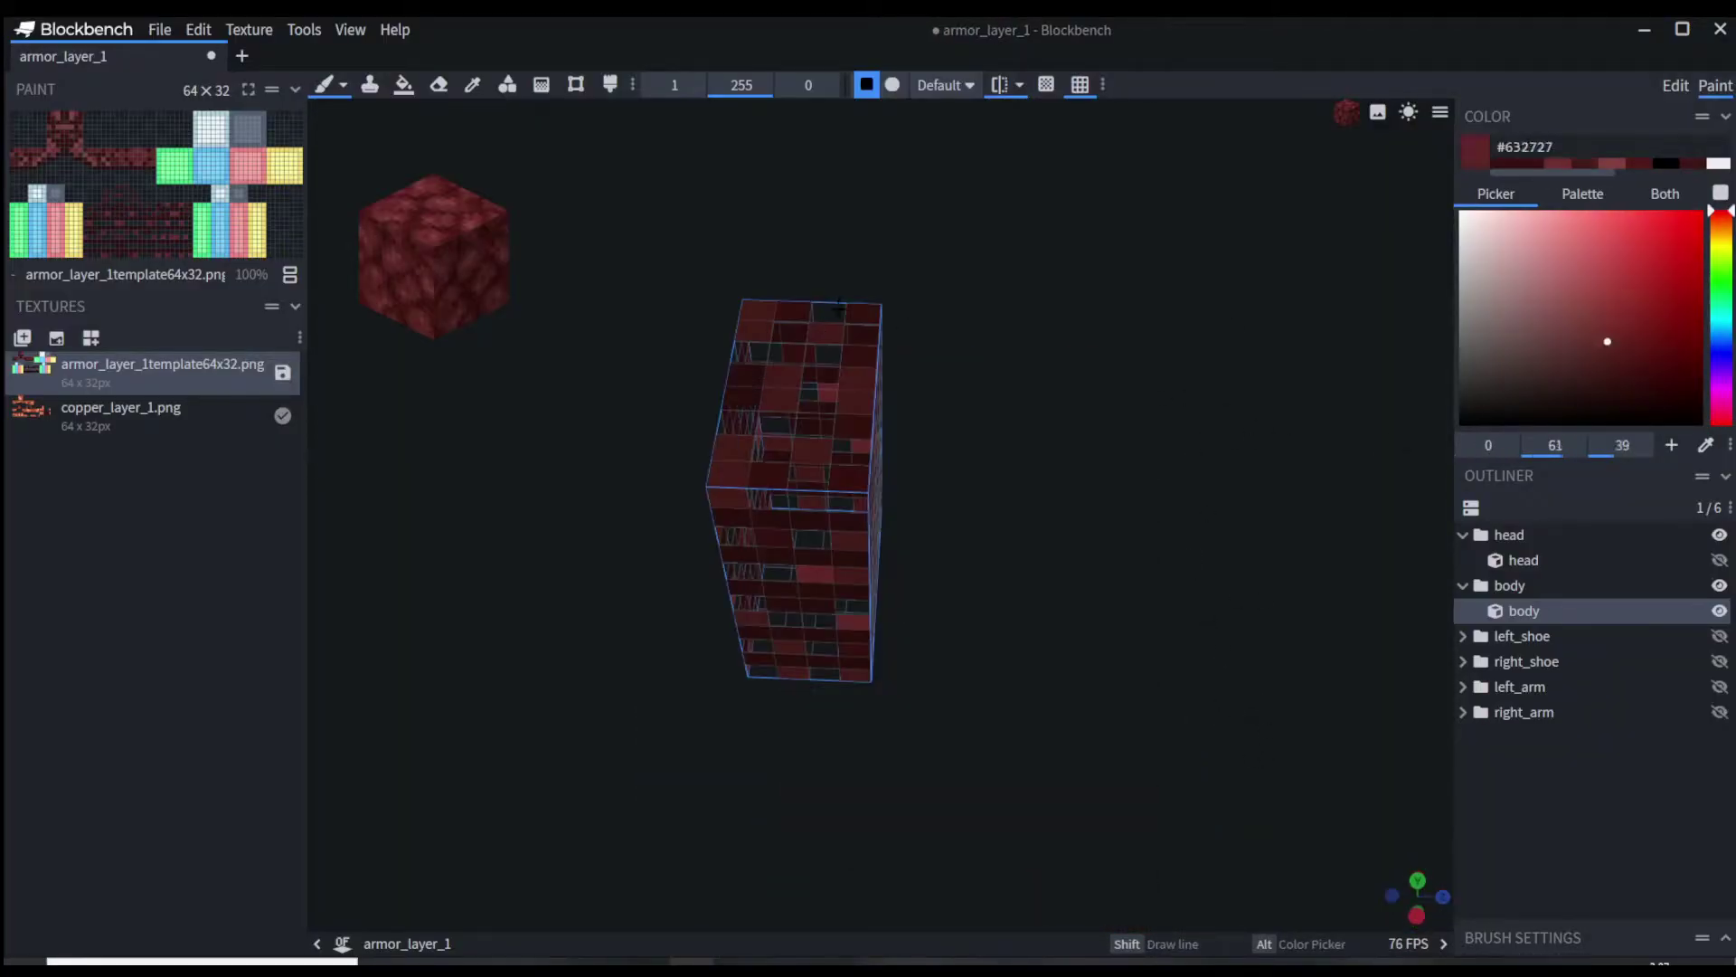
scroll(838, 538, "up", 3)
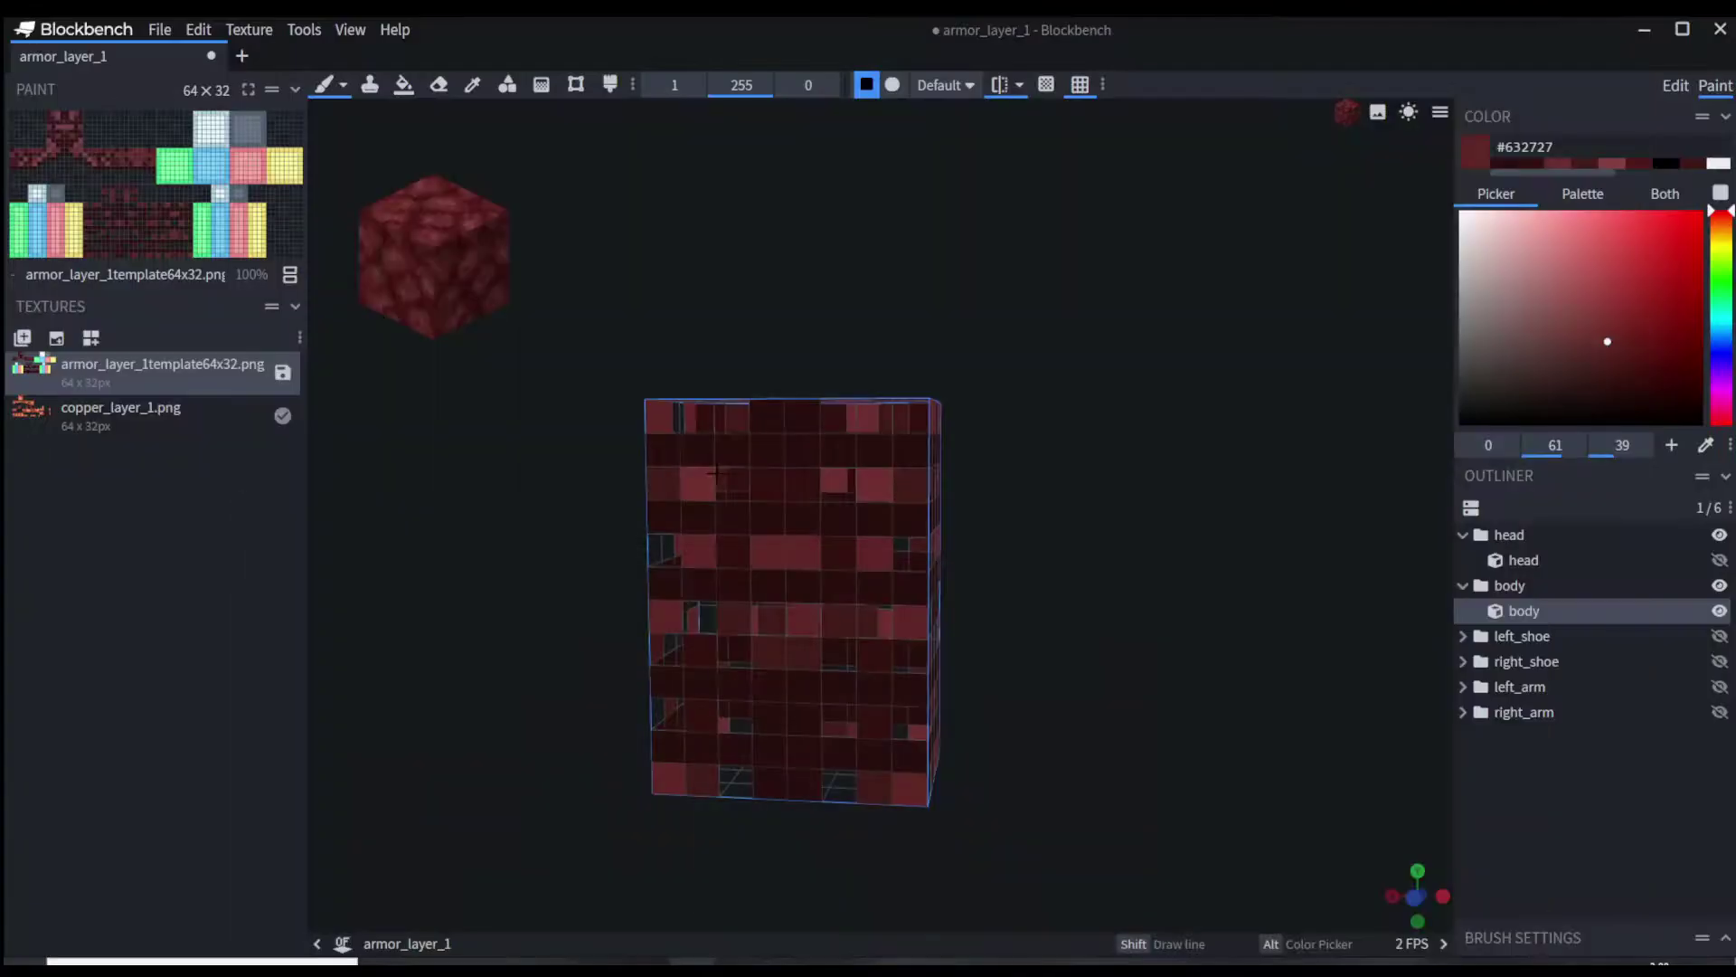
key("1")
left_click_drag(1424, 606, 1244, 530)
scroll(1100, 568, "down", 3)
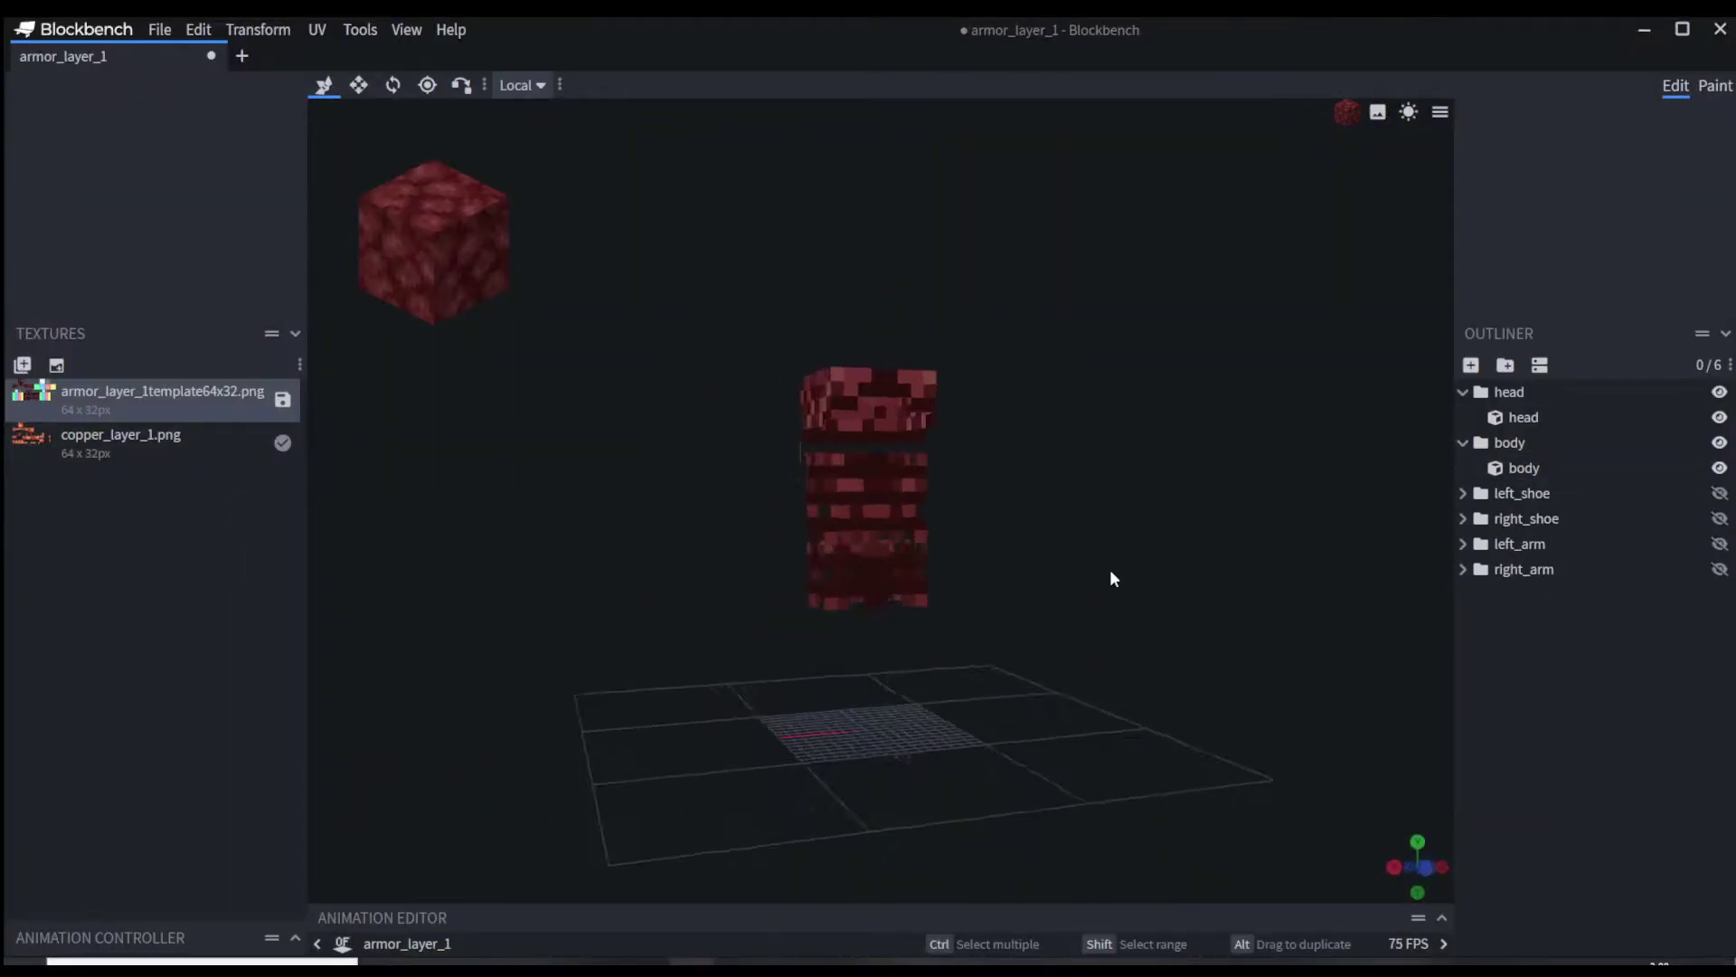
Texture the right_shoe in netherrack reds with #2a0f0f bands and check its sides
scroll(1170, 597, "up", 5)
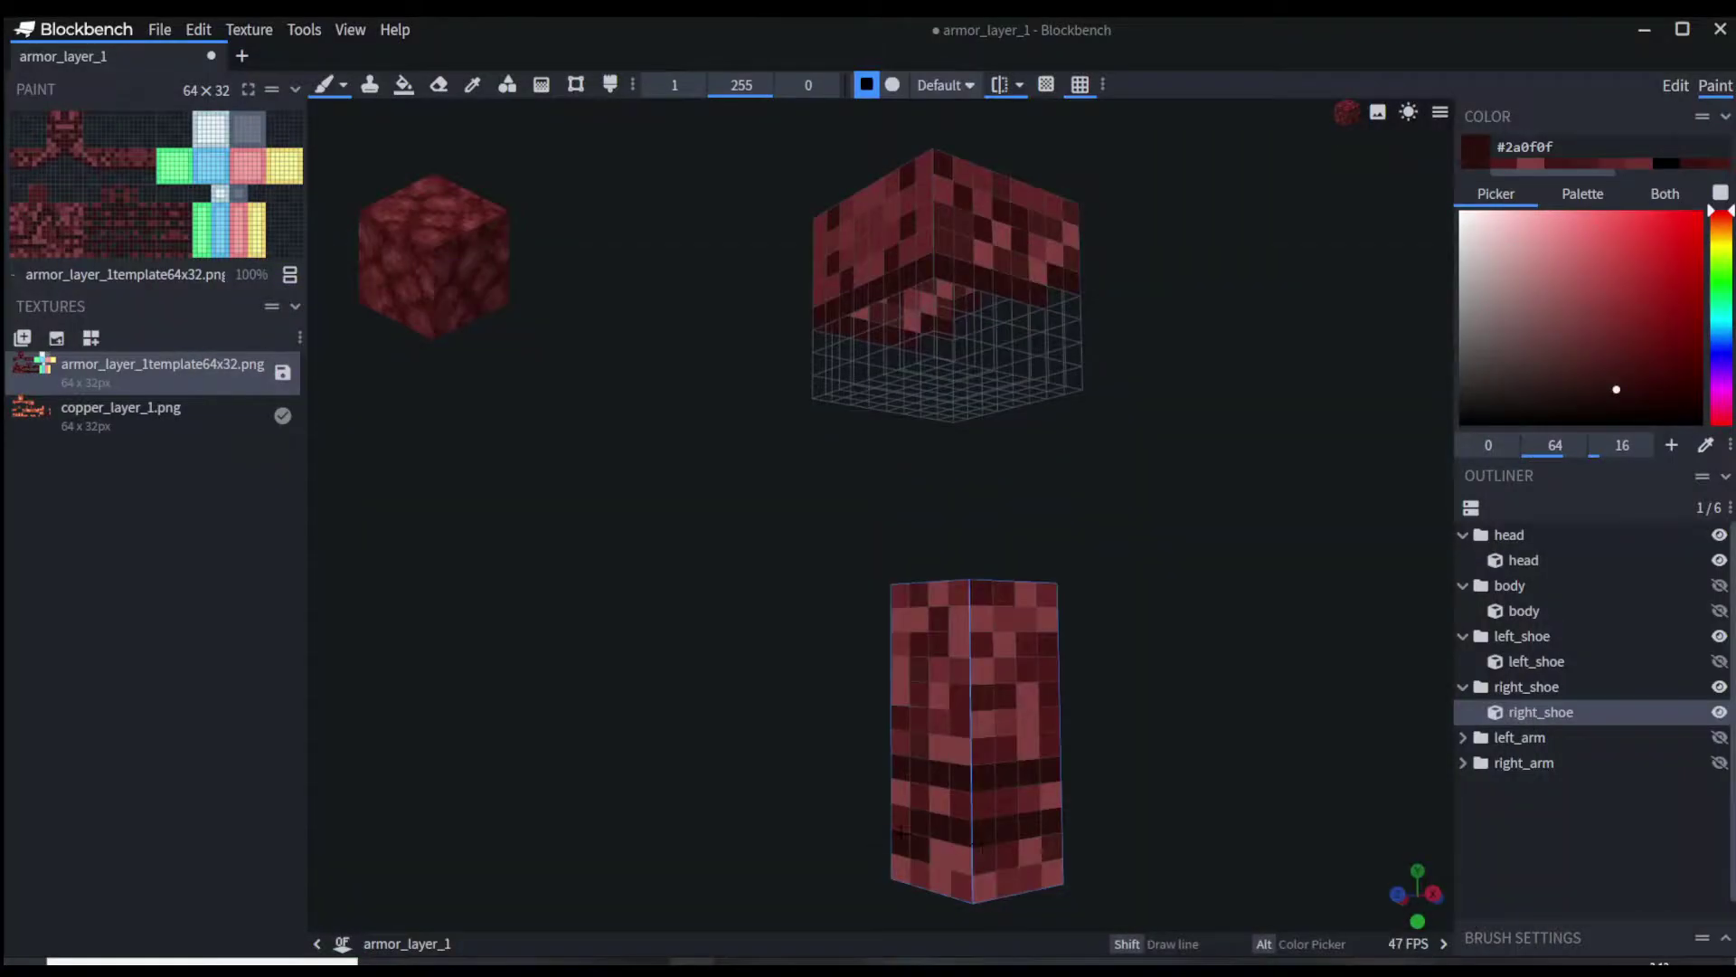
left_click_drag(1040, 706, 905, 701)
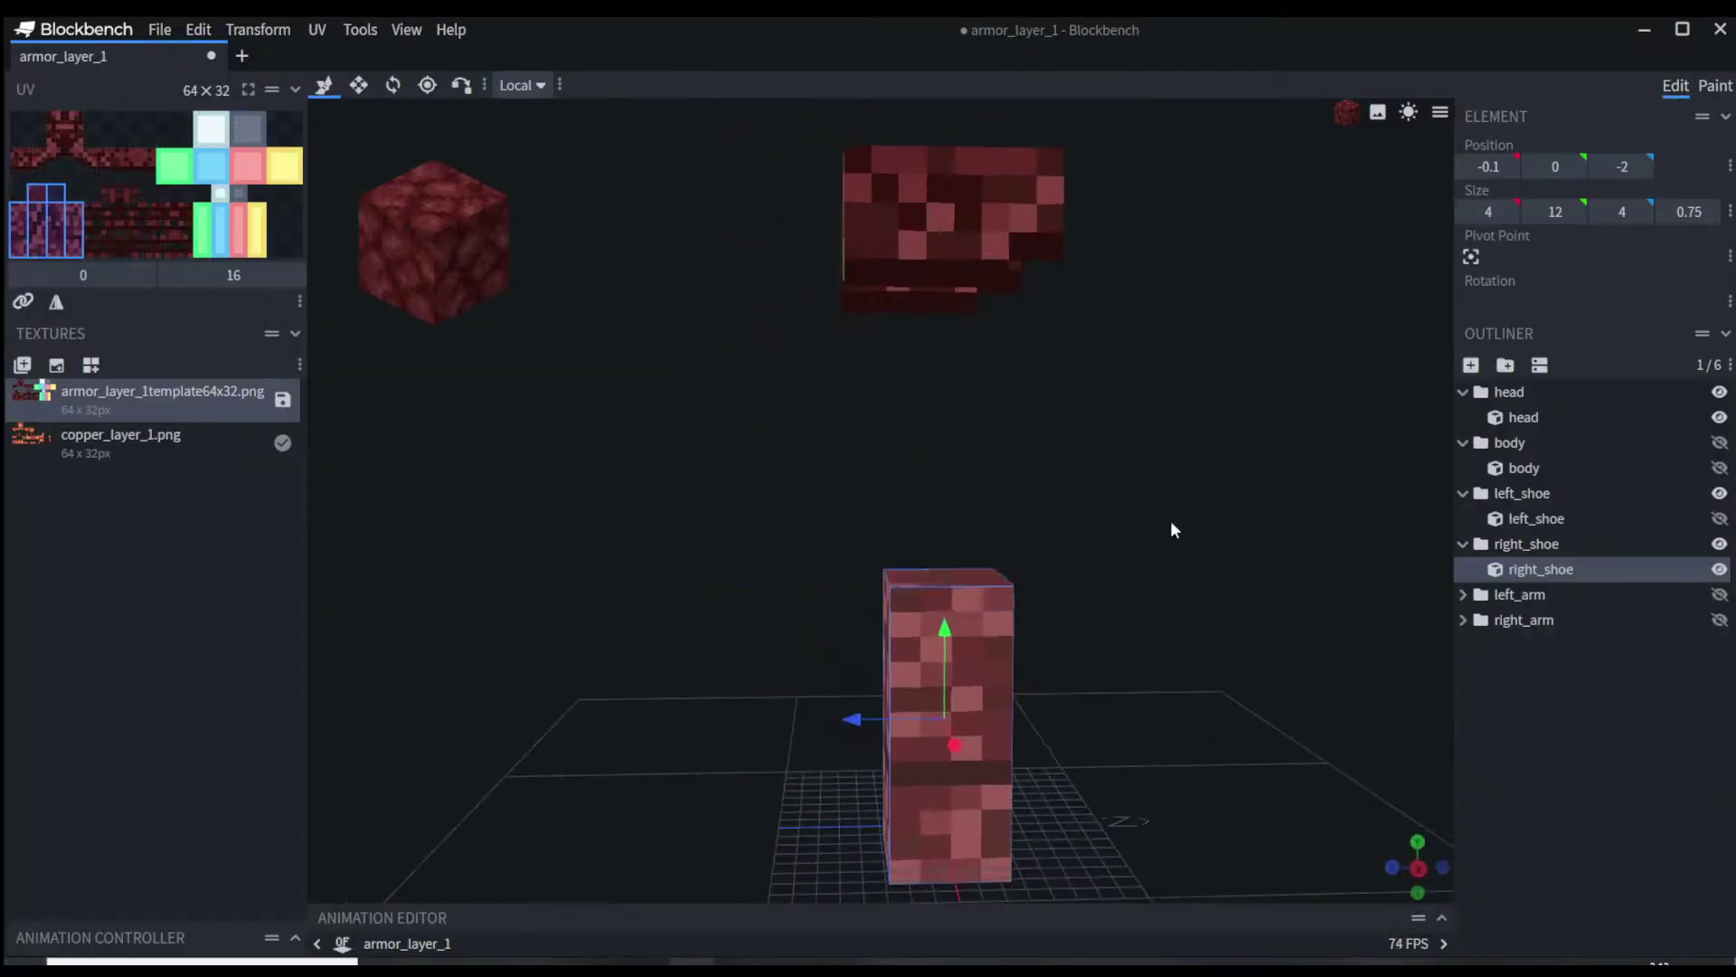
mouse_move(1170, 519)
left_mouse_down()
mouse_move(1176, 686)
mouse_move(1024, 545)
left_mouse_up()
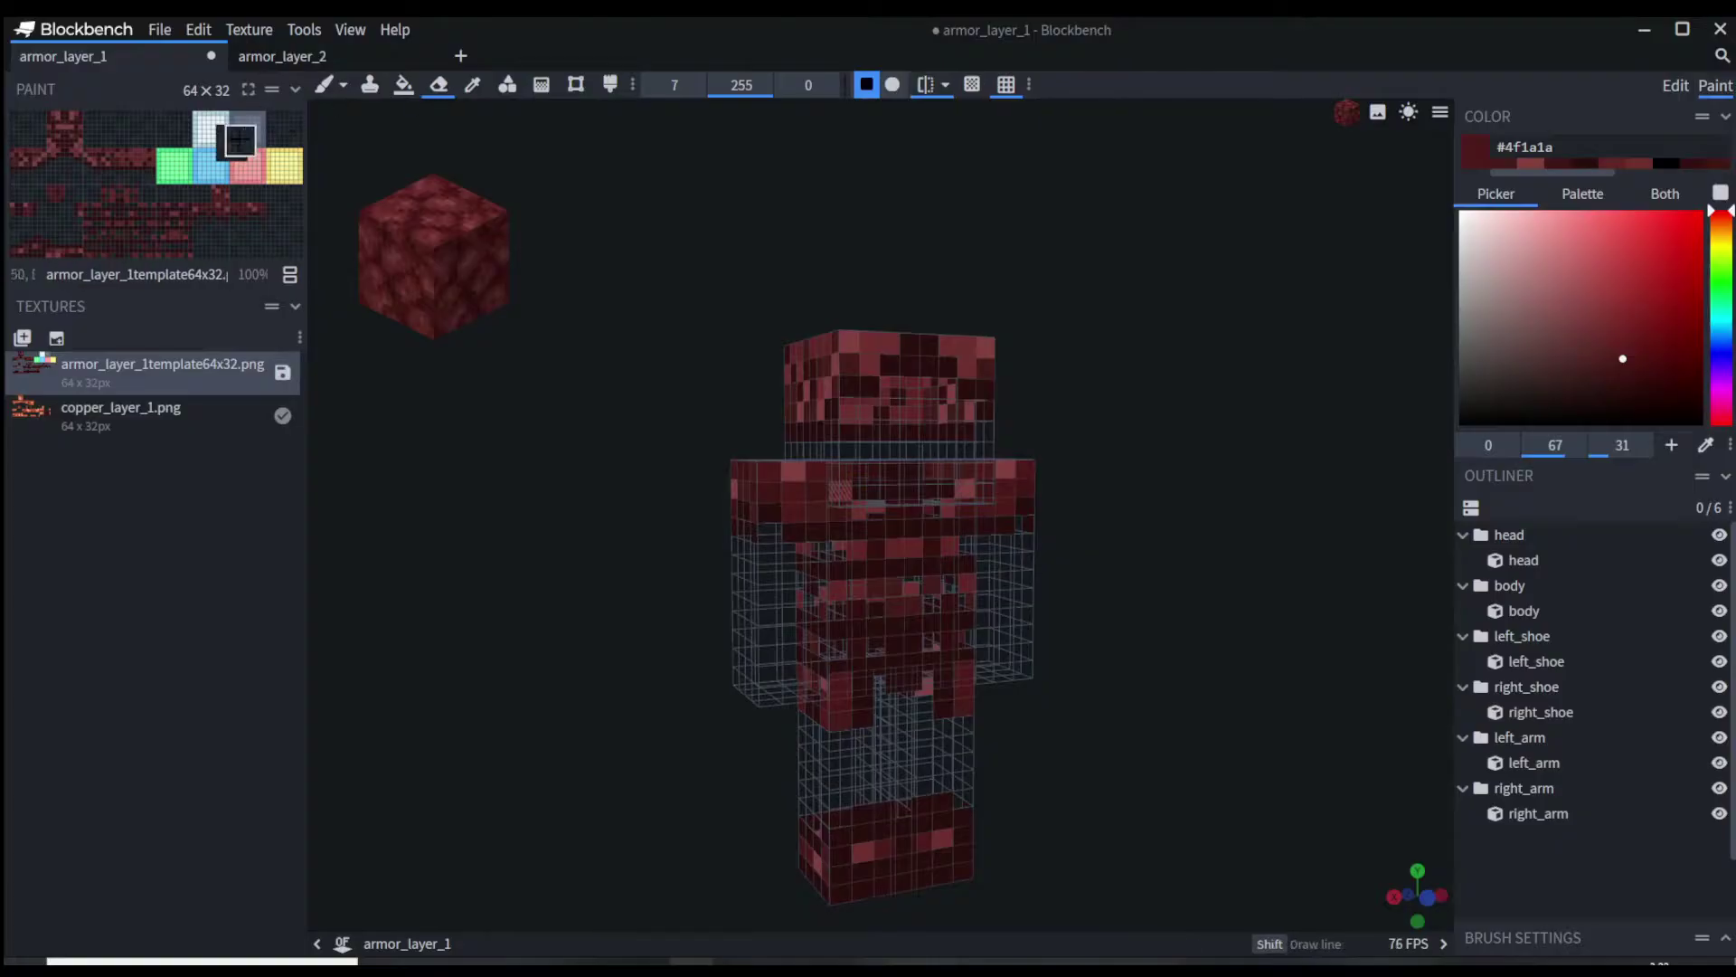
Erase the unused template blocks from the armor_layer_1 texture and select the painted texture of armor_layer_2
mouse_move(240, 141)
left_mouse_down()
mouse_move(176, 167)
mouse_move(262, 167)
left_mouse_up()
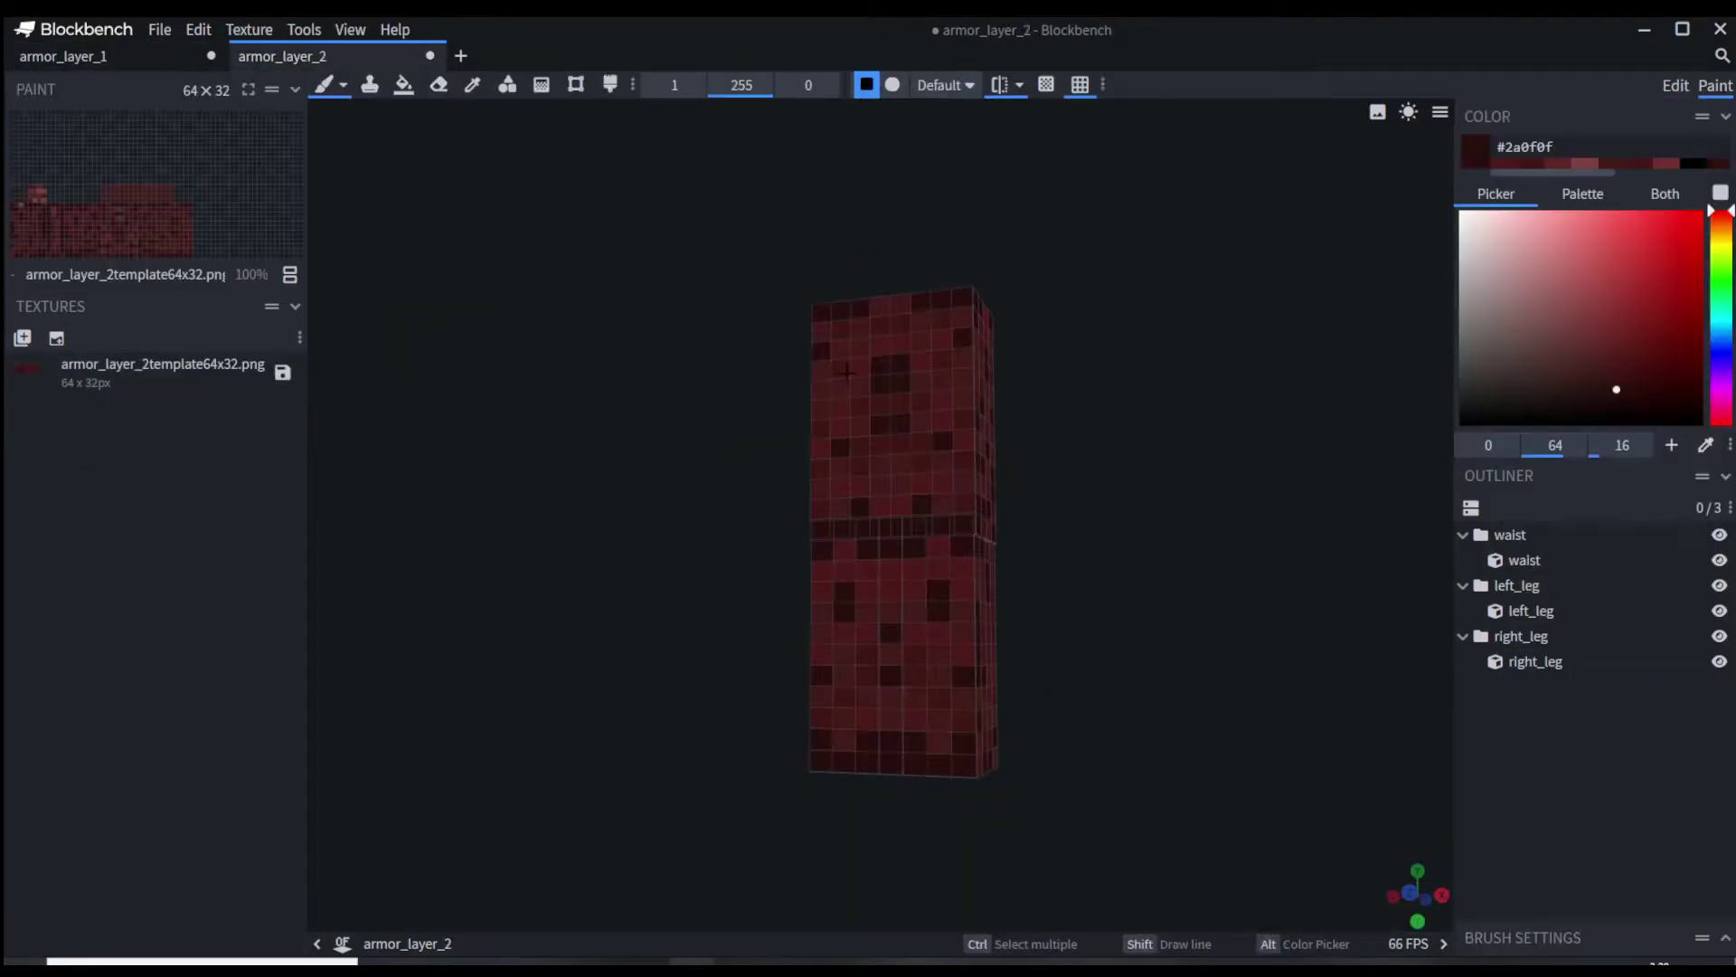
left_click(163, 371)
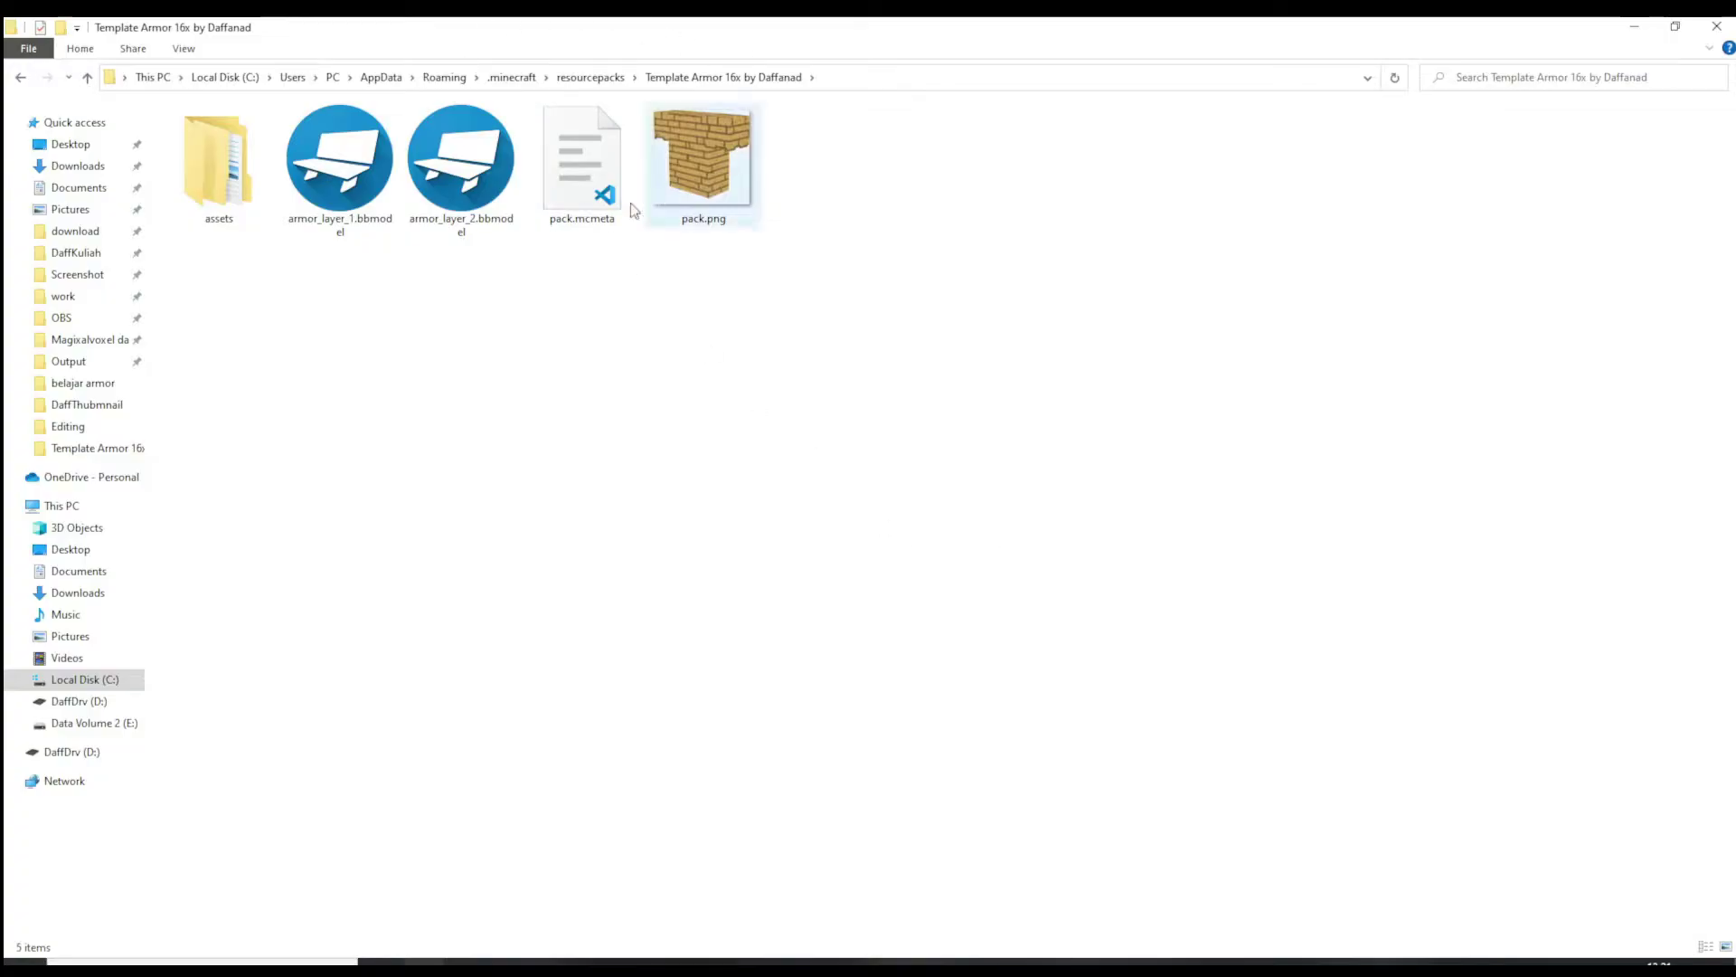
Rename the Template Armor 16x folder in resourcepacks as "Armor Netherack Daffanad" and open it
left_click(590, 77)
right_click(295, 286)
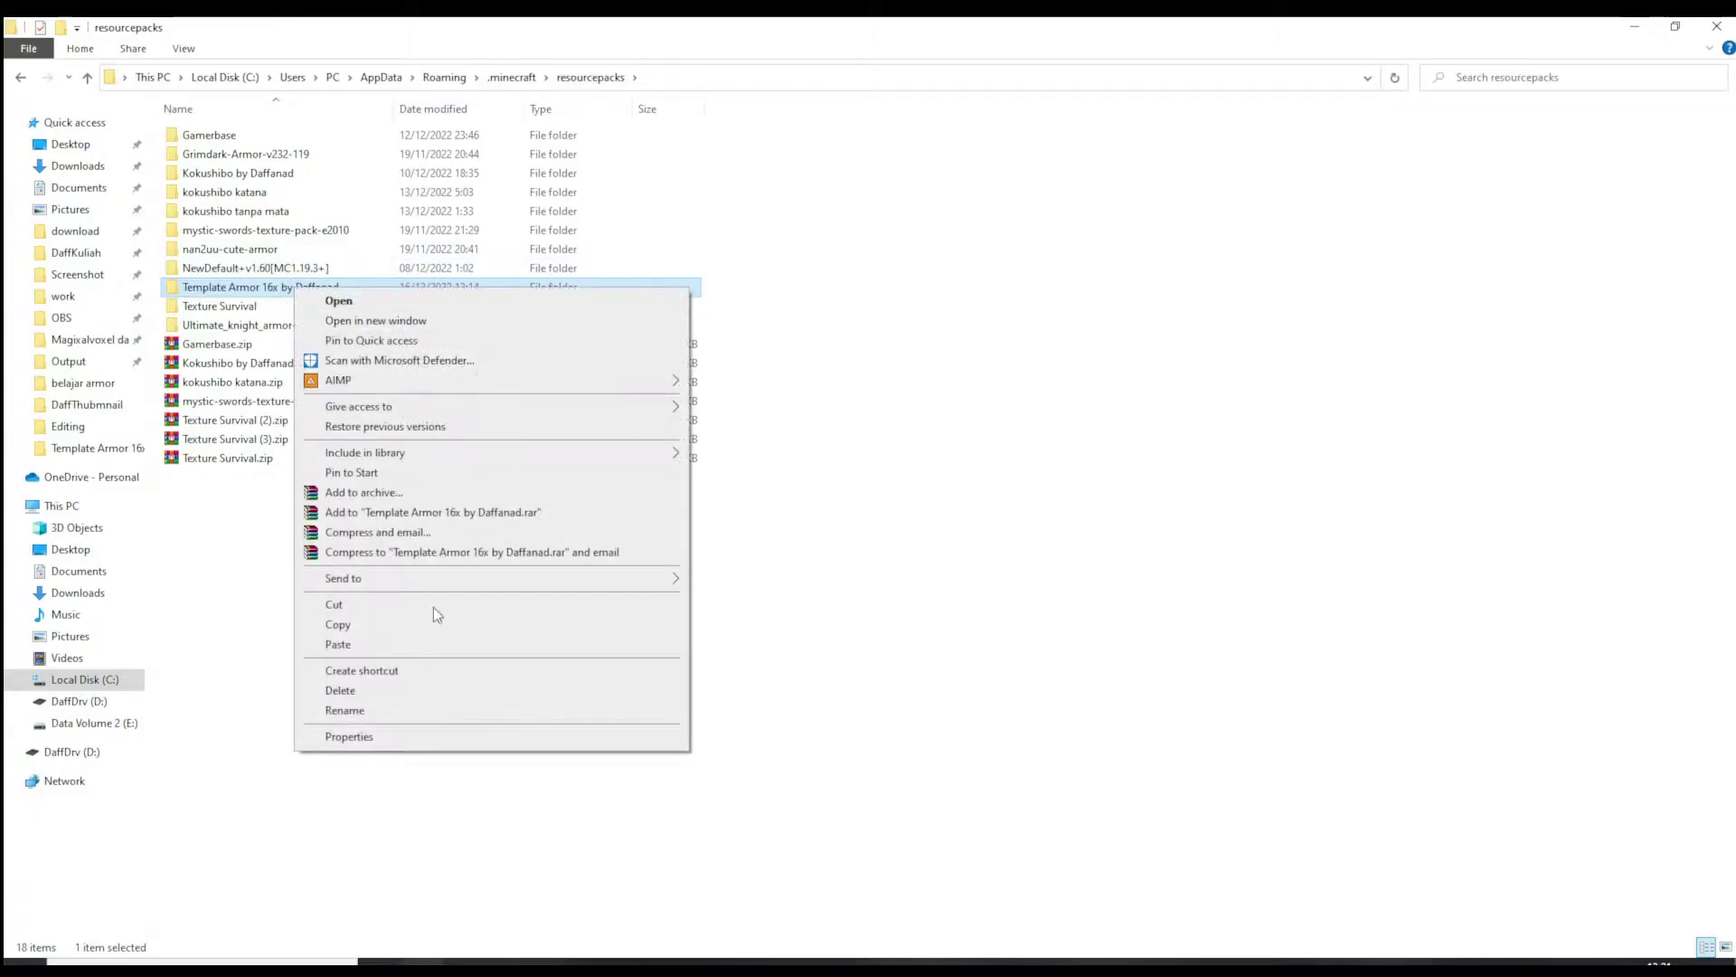
left_click(398, 708)
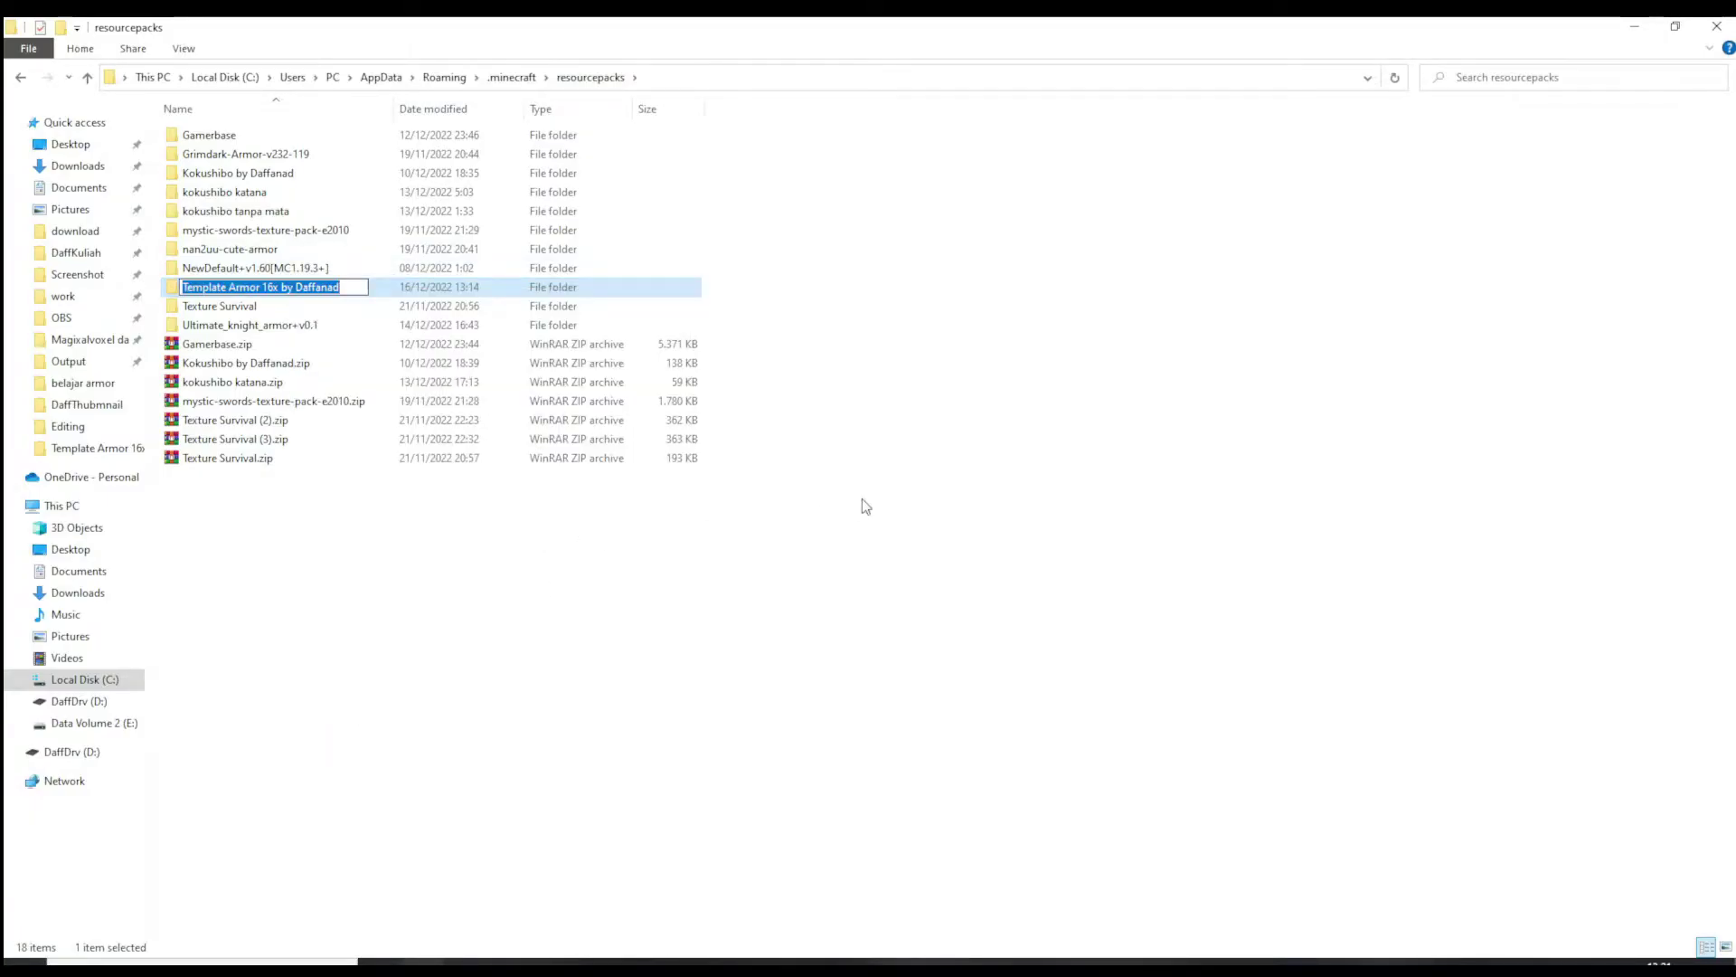
type("Armor Netherack Daffanad")
key("Return")
key("Return")
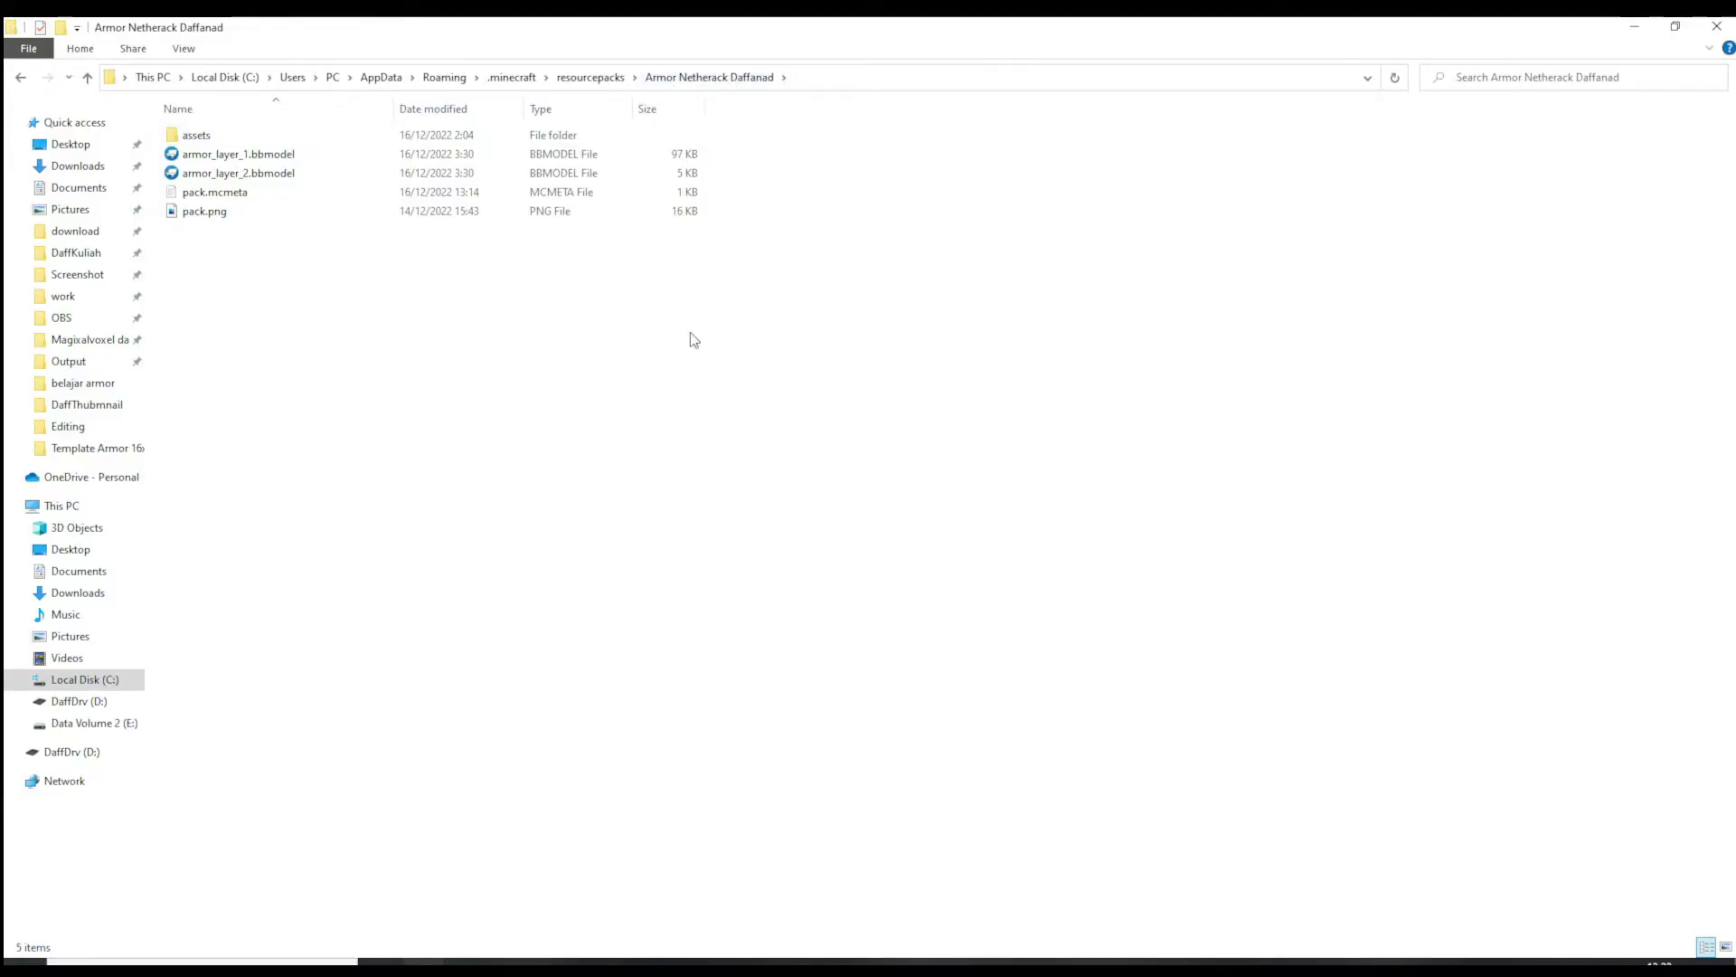
Enlarge the file icons and open the pack's assets/minecraft/optifine/cit folder
scroll(691, 339, "up", 3, "ctrl")
scroll(539, 379, "up", 5, "ctrl")
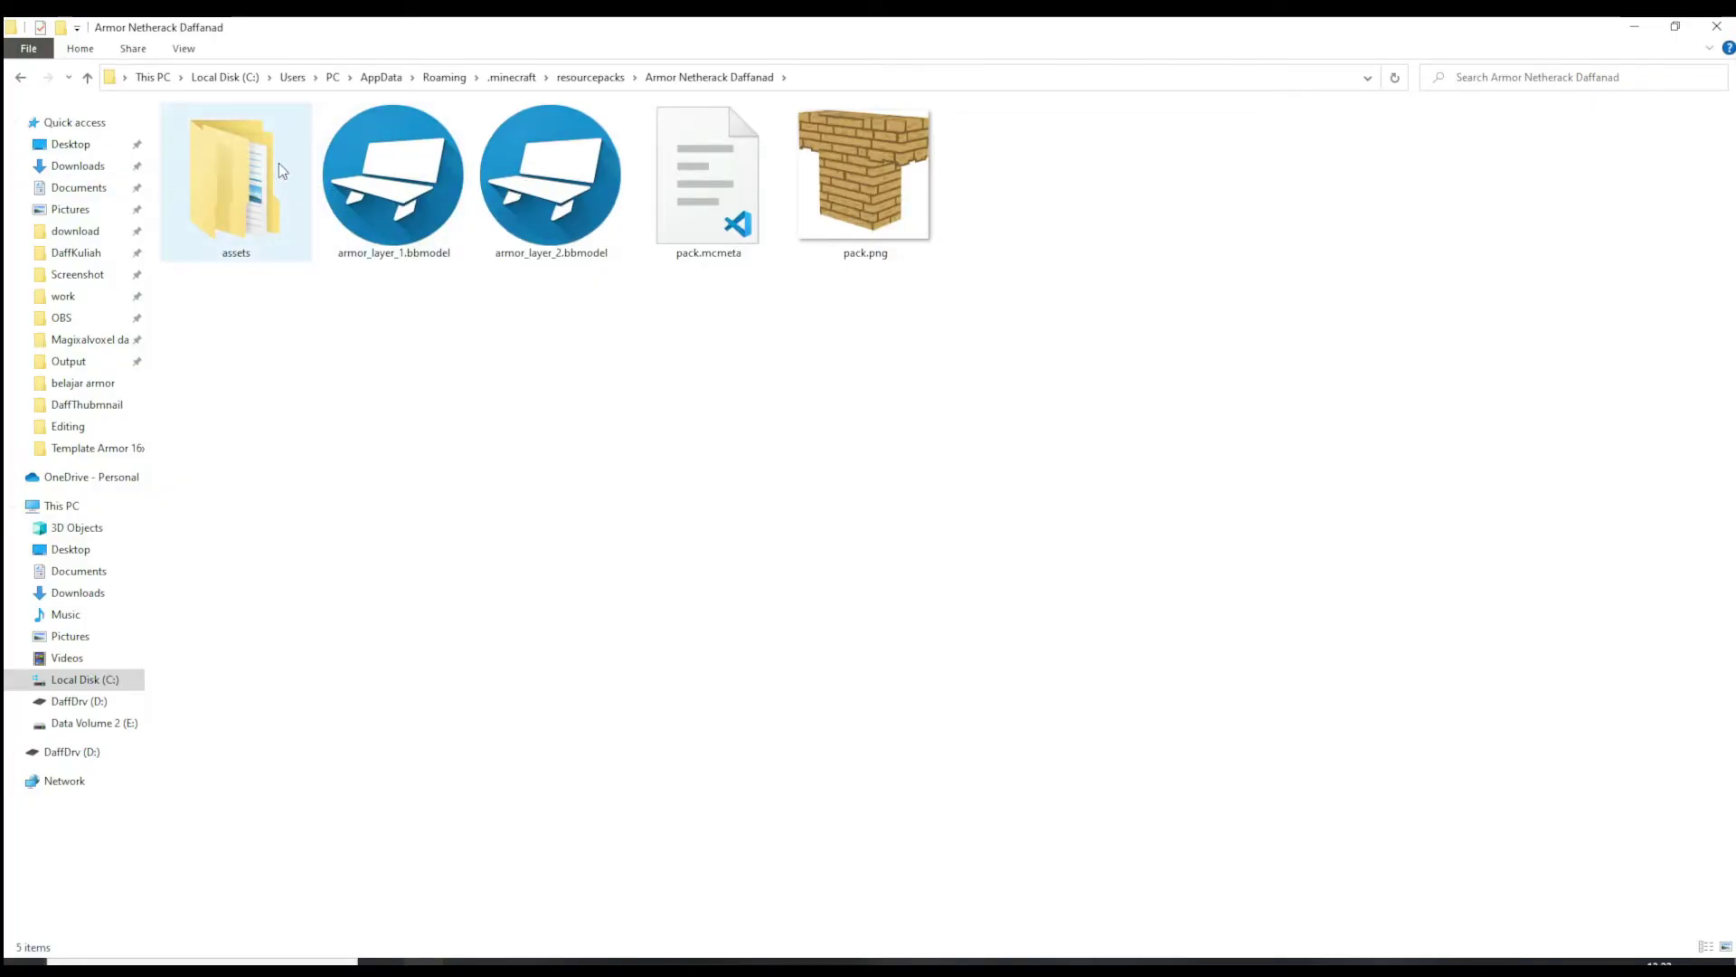
double_click(279, 163)
double_click(276, 136)
double_click(276, 136)
double_click(276, 135)
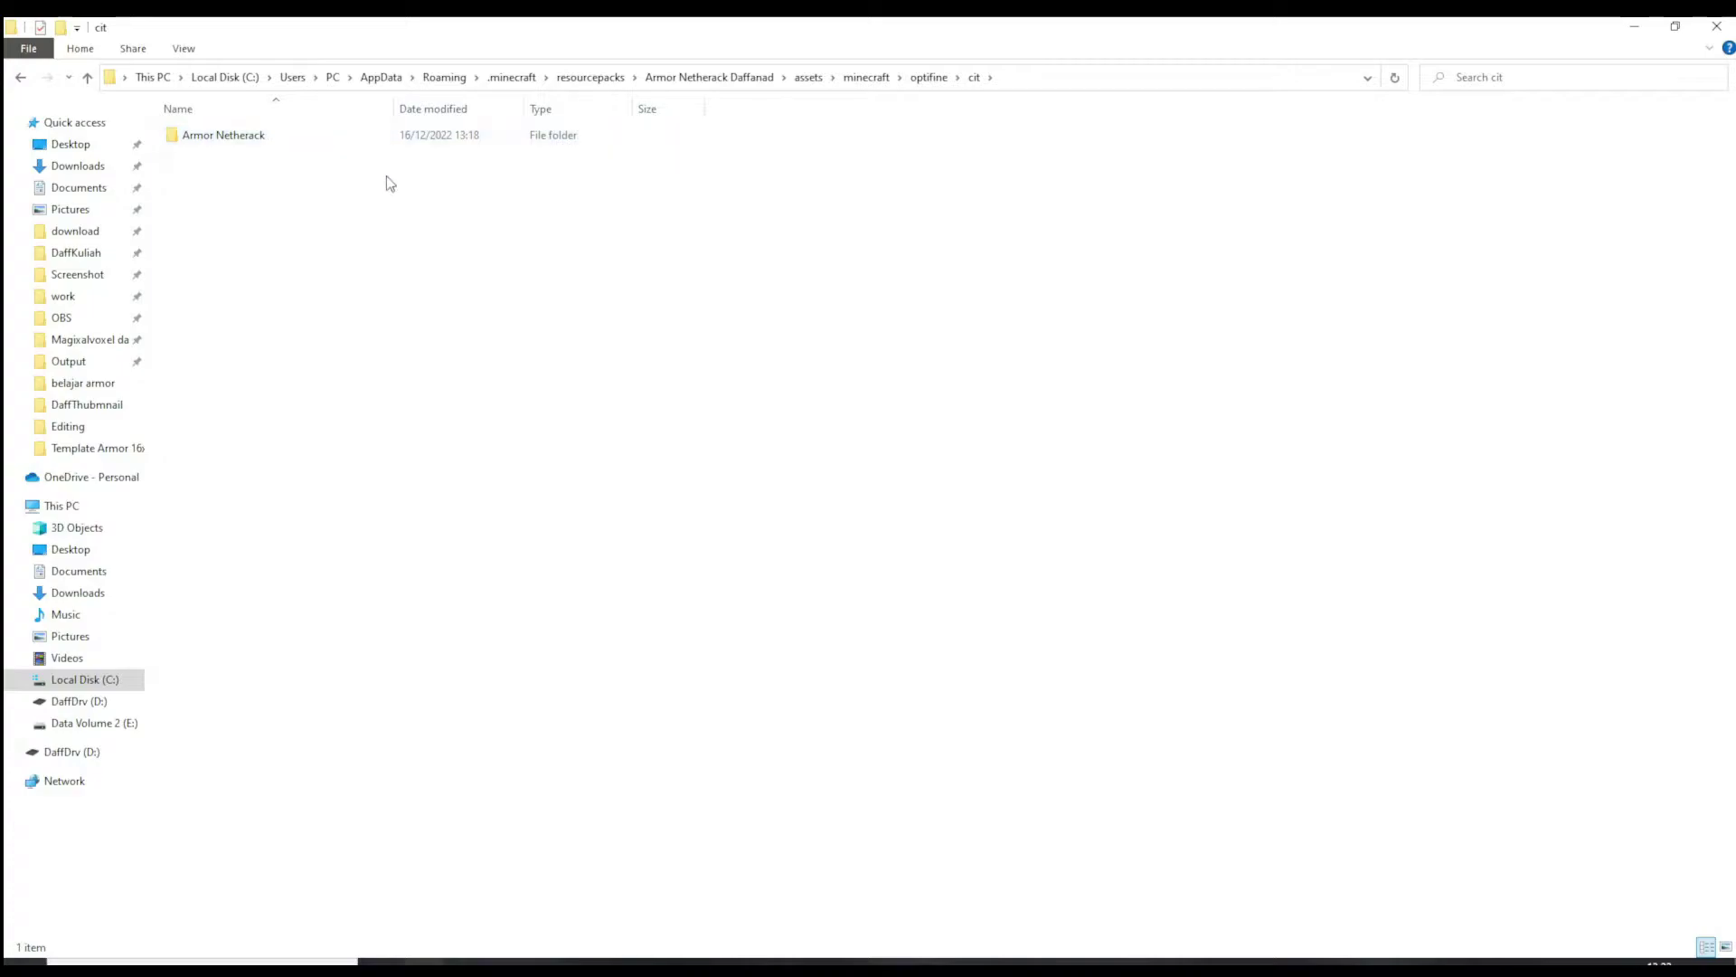
Open the name of the Armor Netherack folder inside cit for editing
left_click(244, 138)
right_click(244, 138)
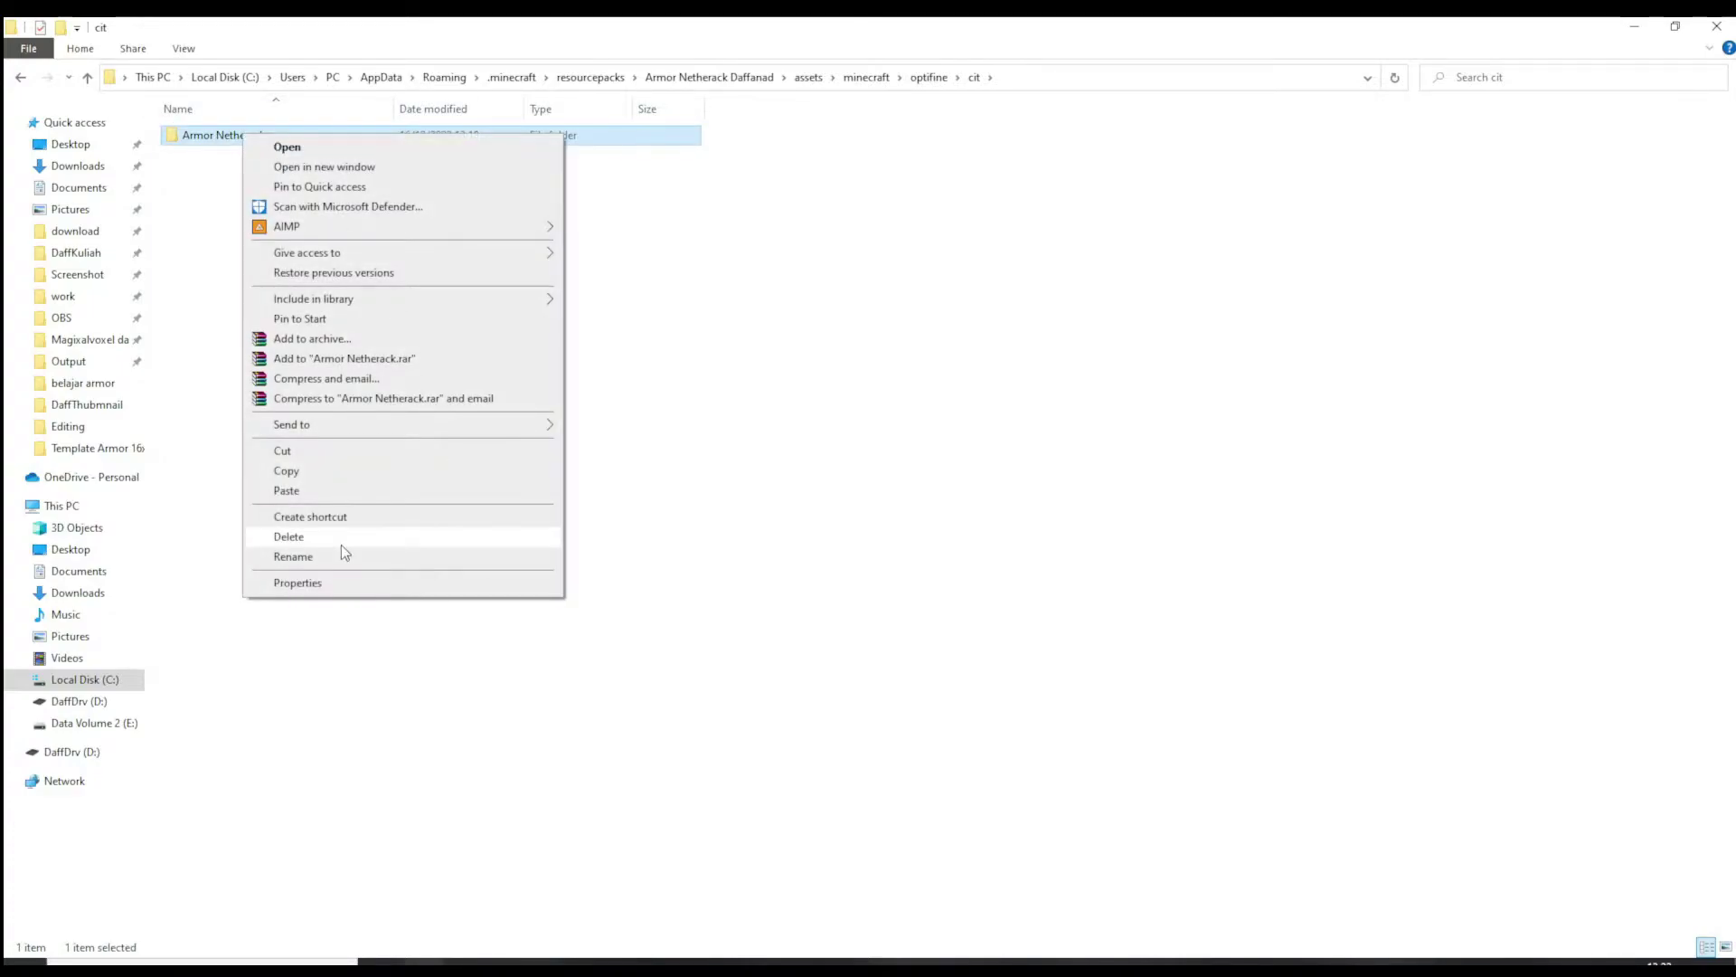
left_click(335, 550)
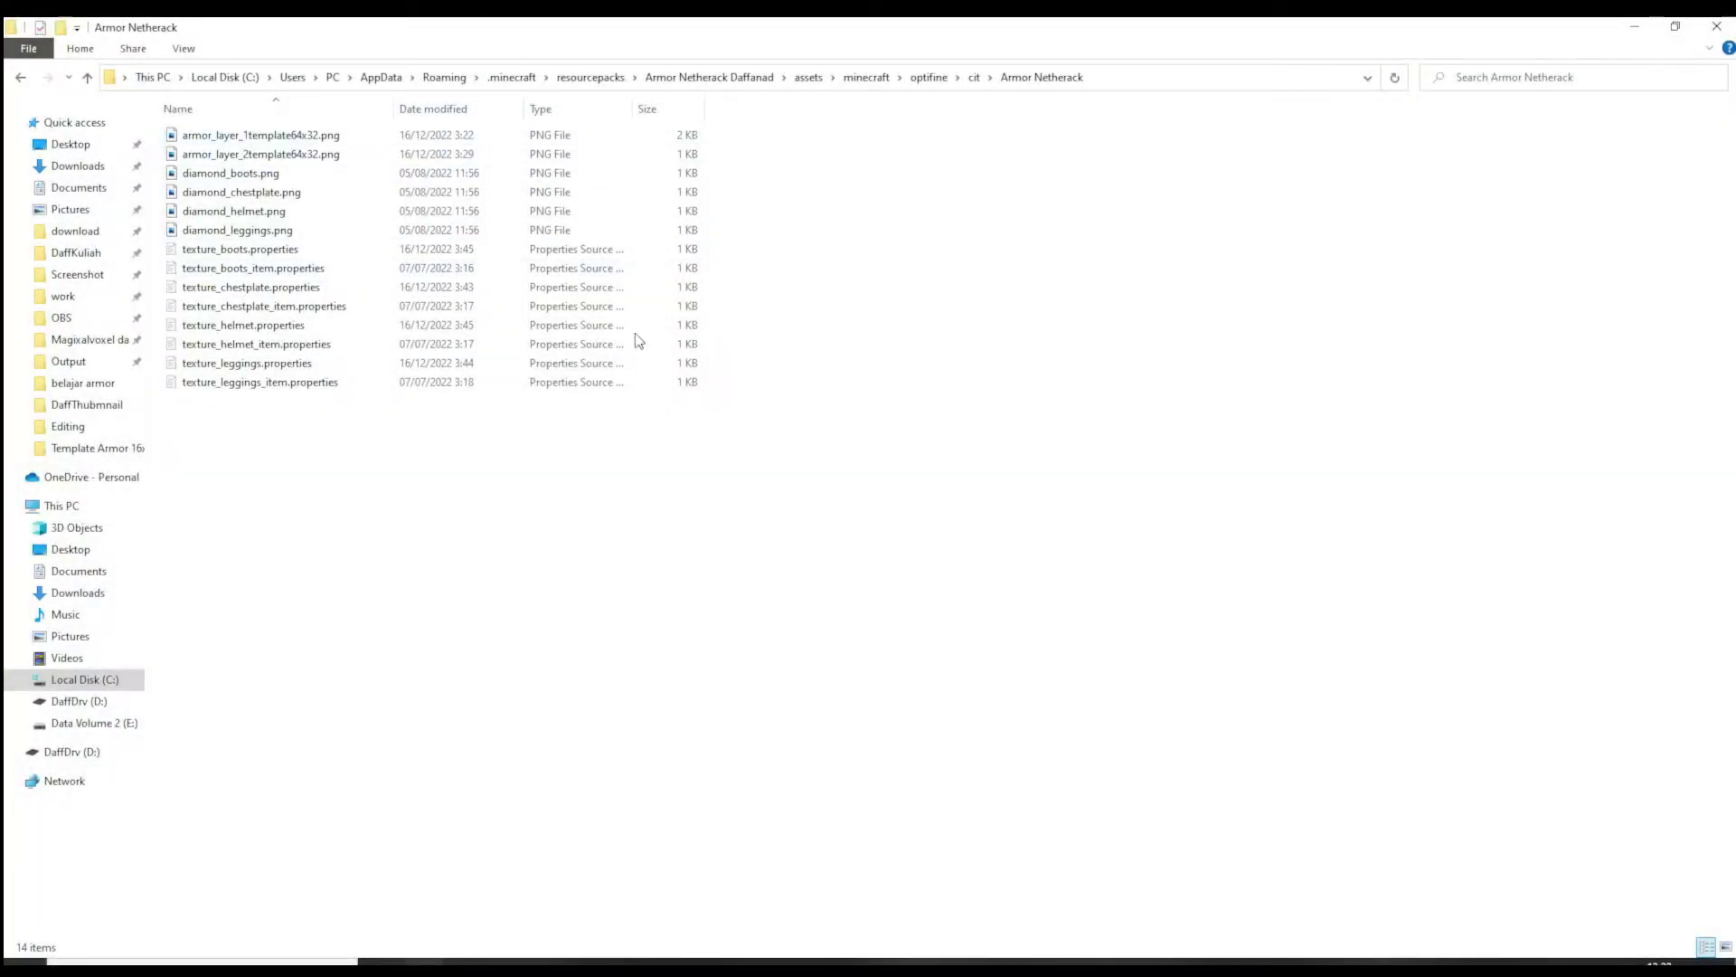
Enlarge the icons in the Armor Netherack folder and examine the two armor layer template textures
scroll(437, 422, "up", 3, "ctrl")
scroll(380, 525, "up", 3, "ctrl")
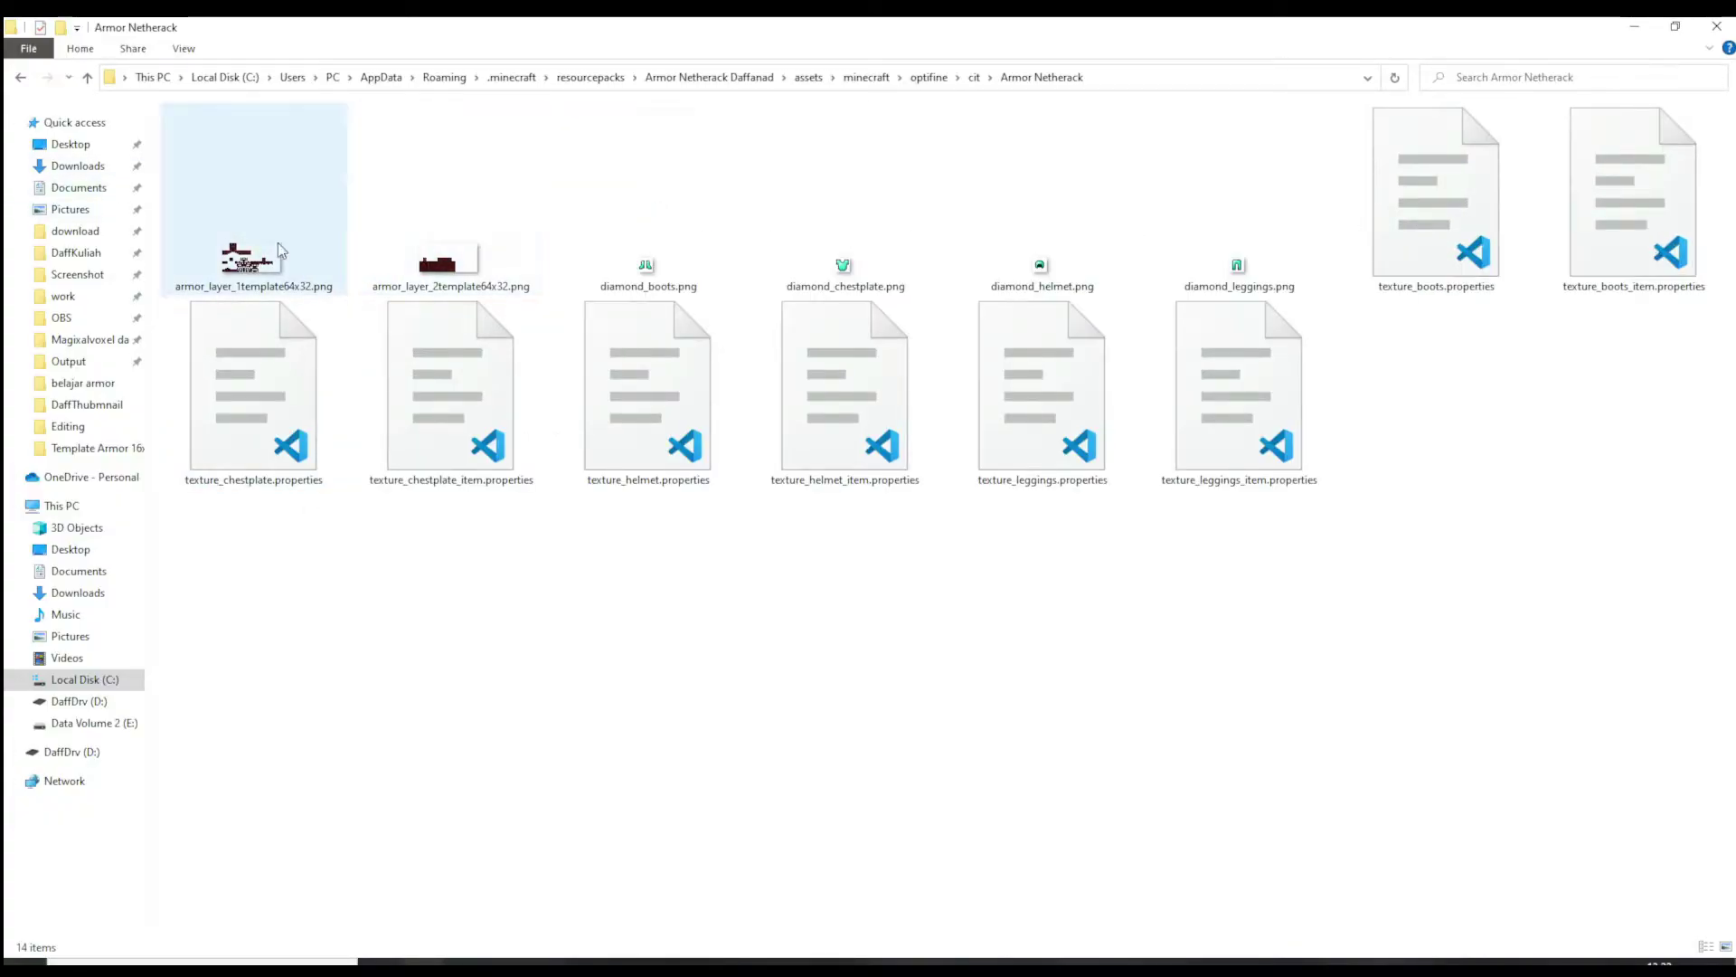
left_click(256, 201)
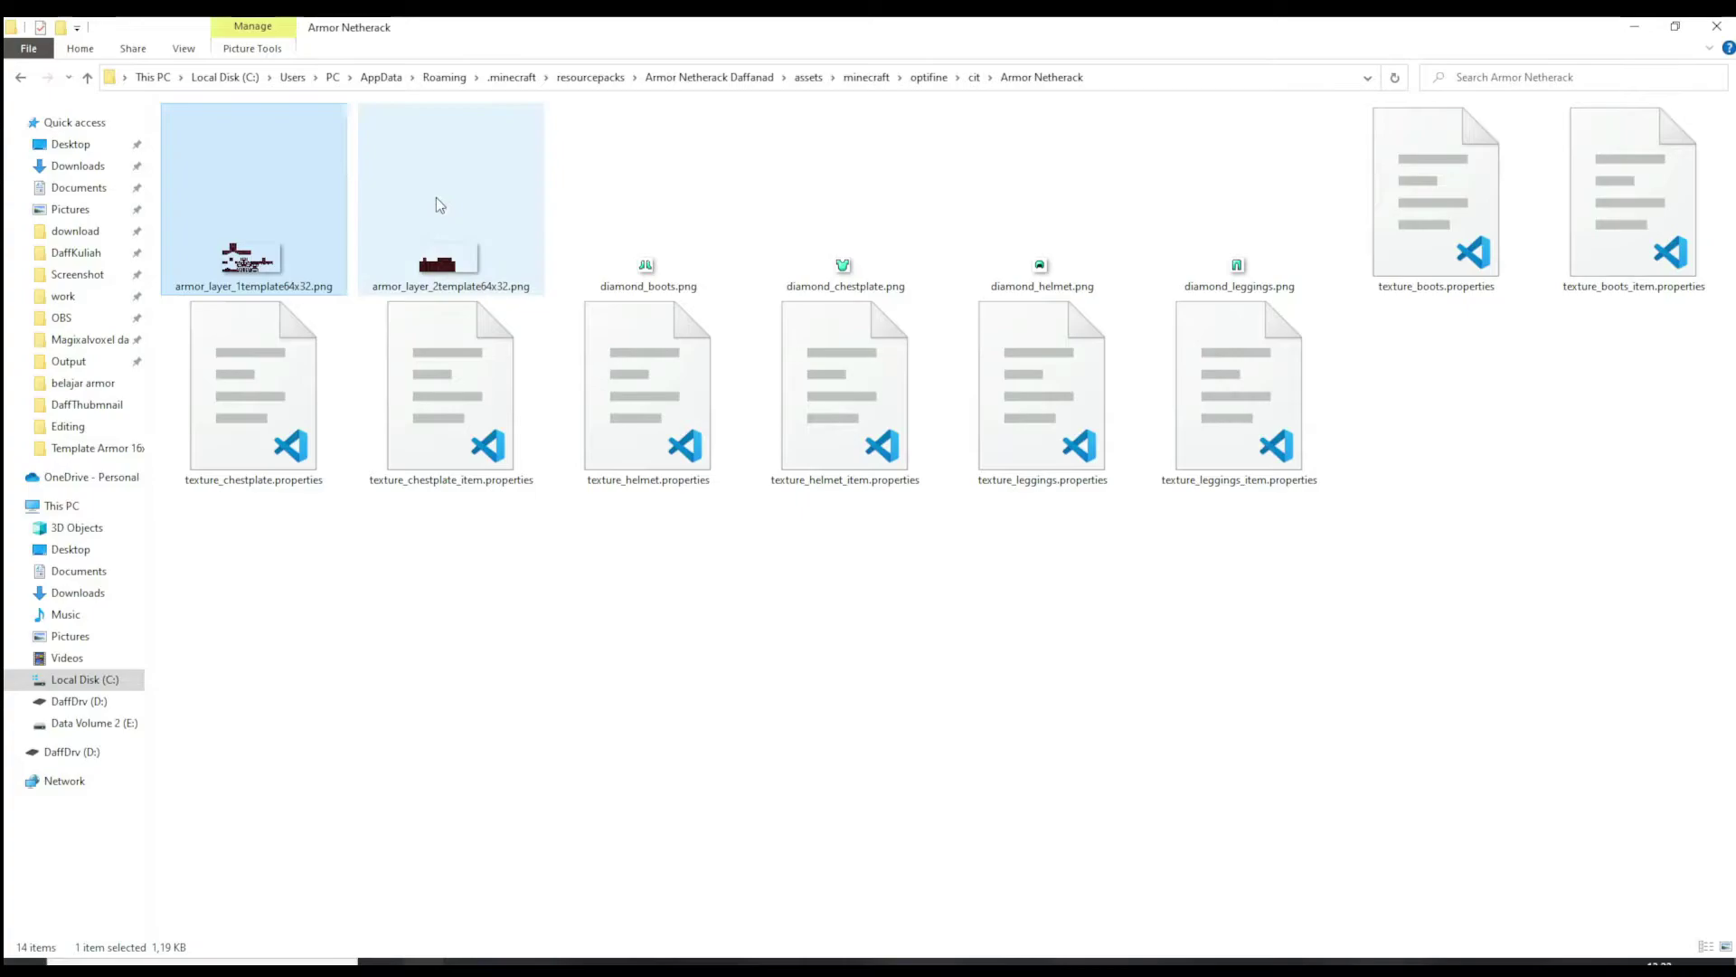
left_click(386, 201)
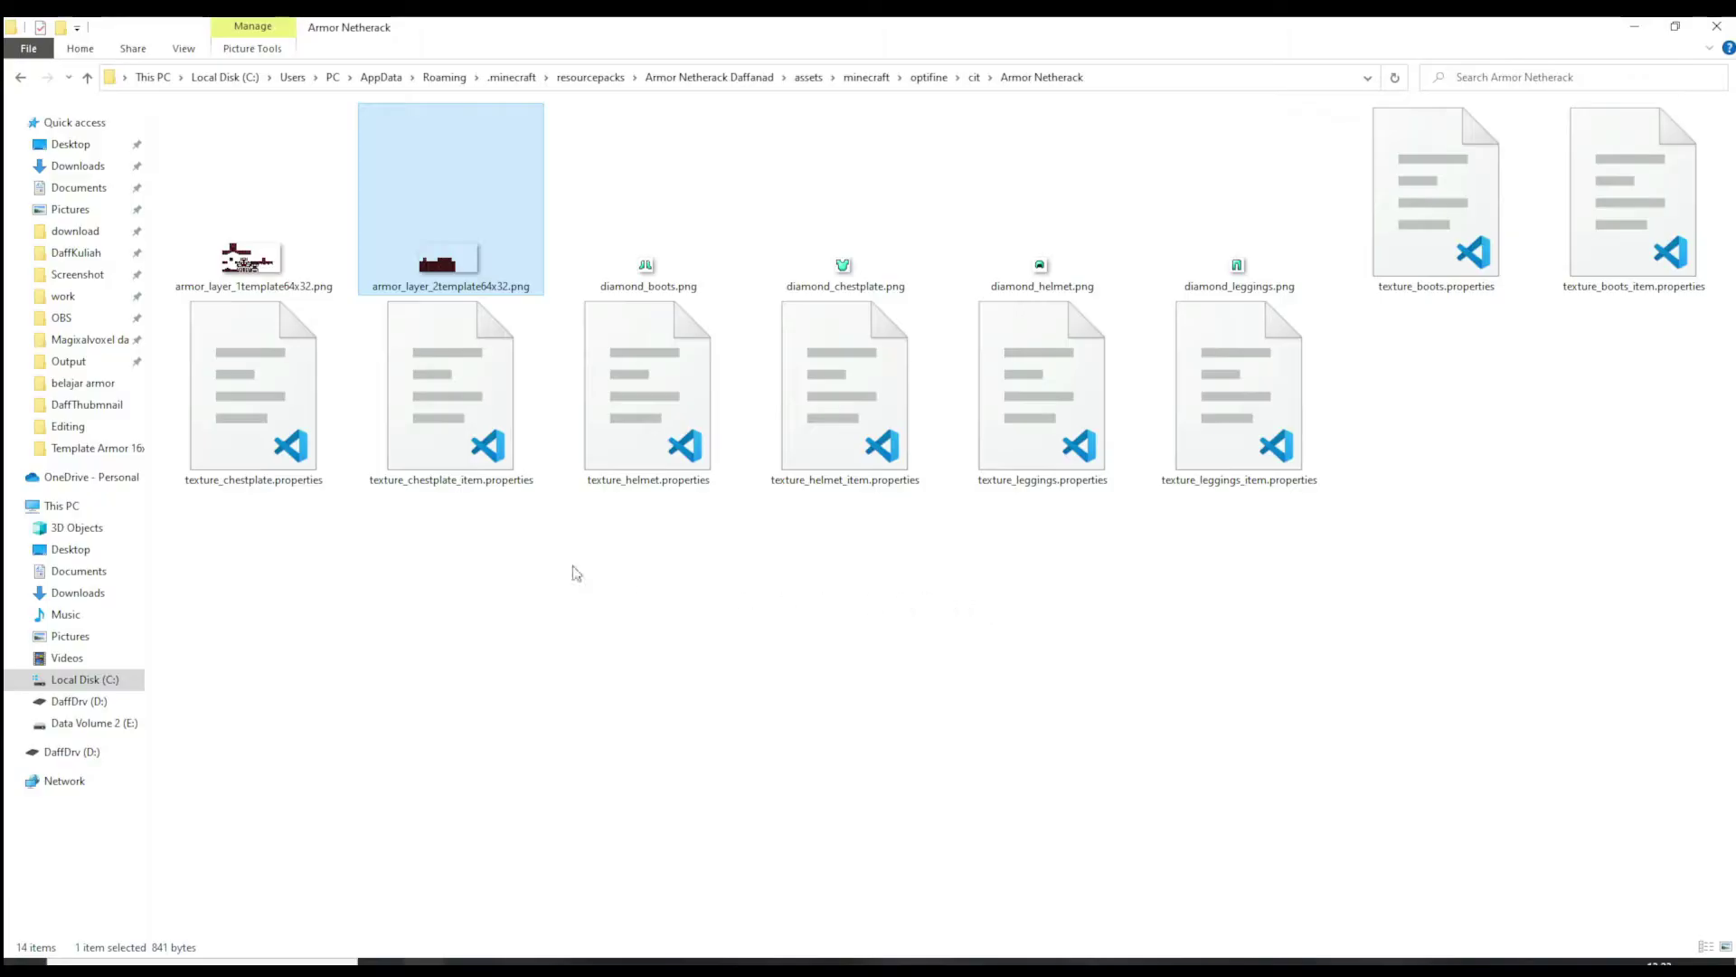
left_click(674, 670)
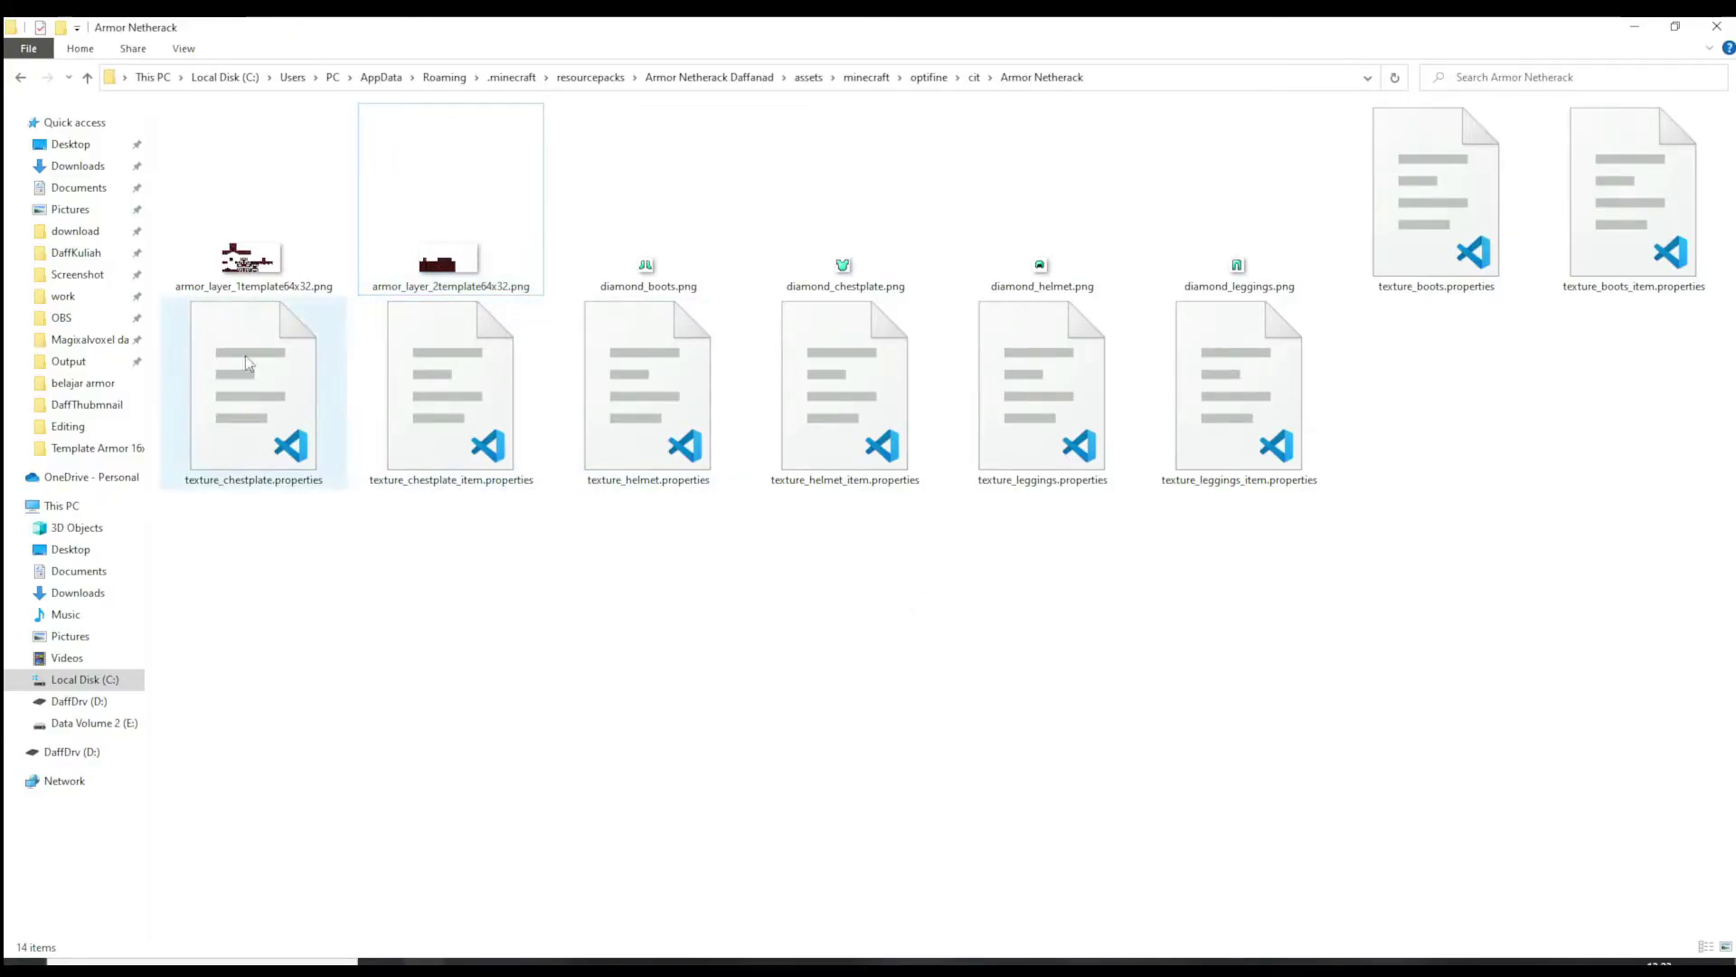
Rename the two armor layer template textures as armor_netherack_1.png and armor_netherack_2.png
left_click(248, 263)
right_click(259, 262)
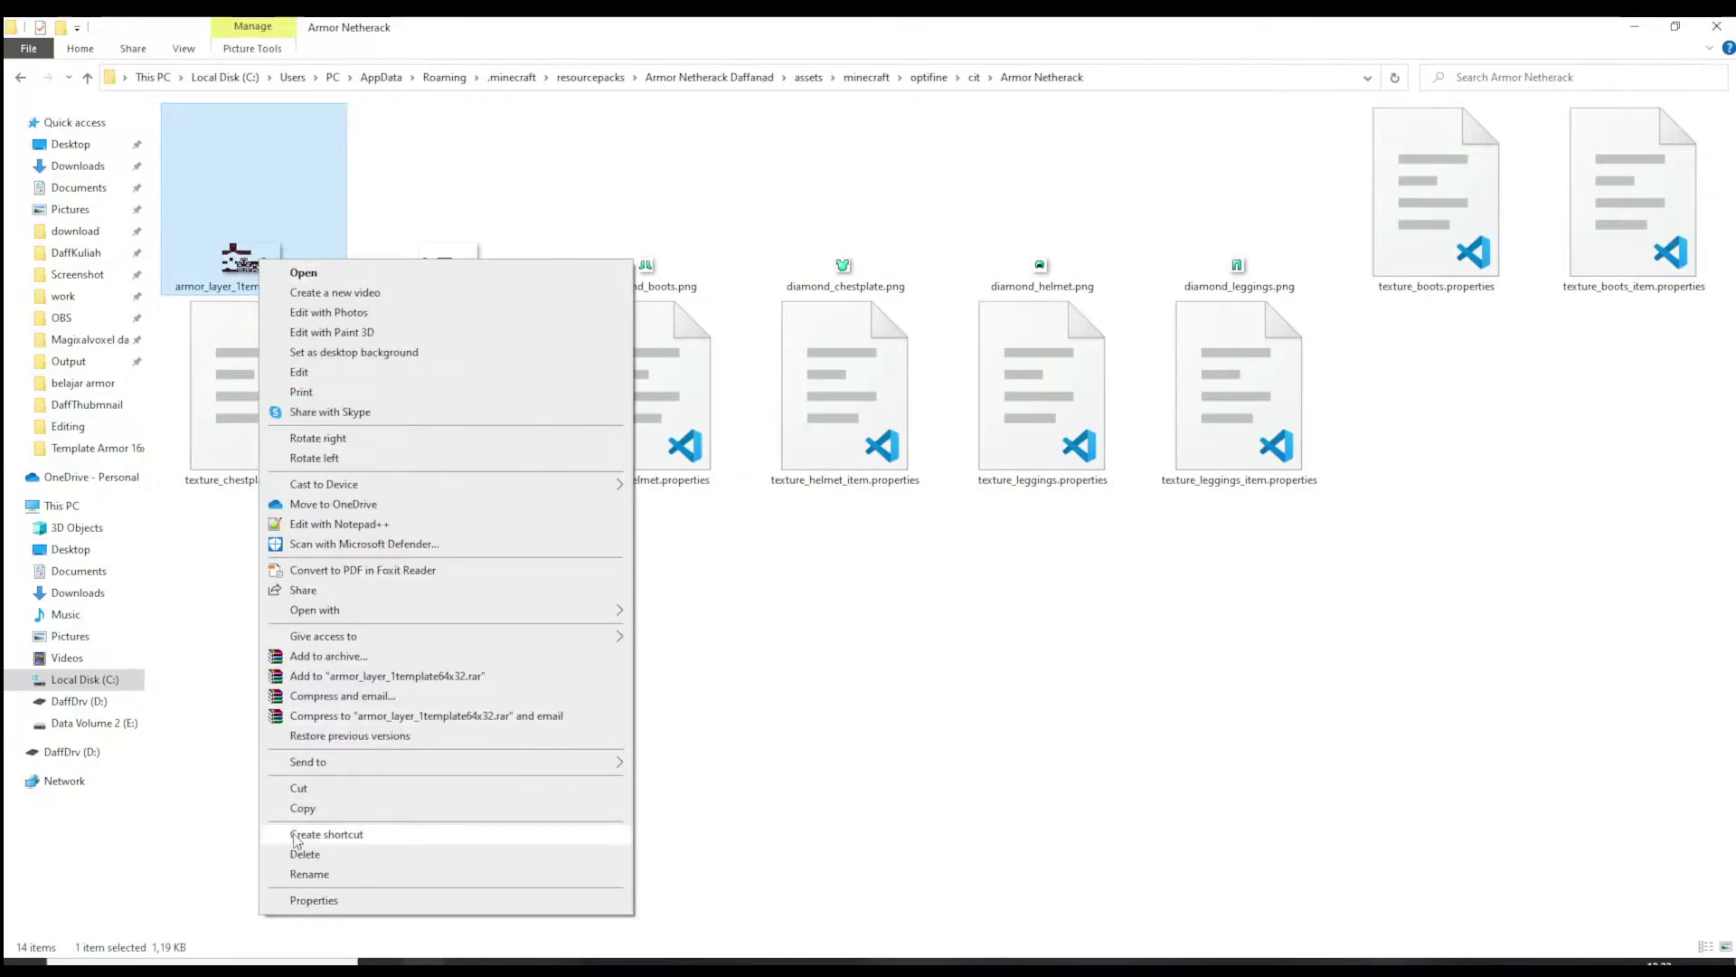
left_click(313, 874)
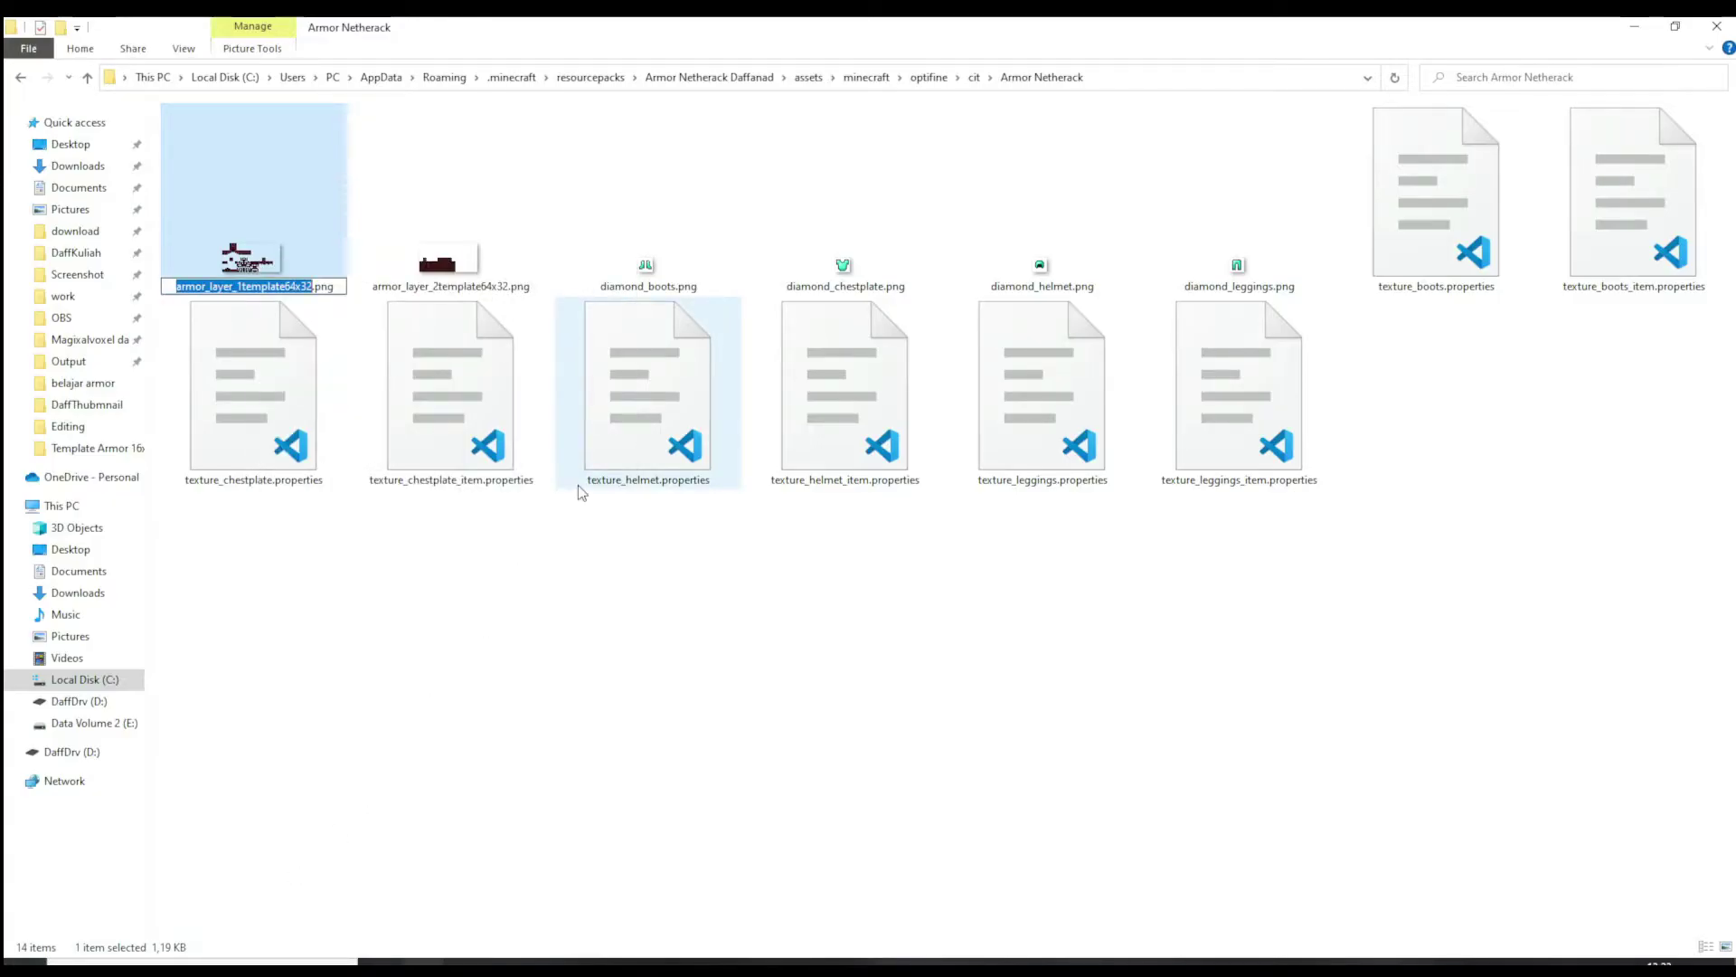
type("armor_netherack_1")
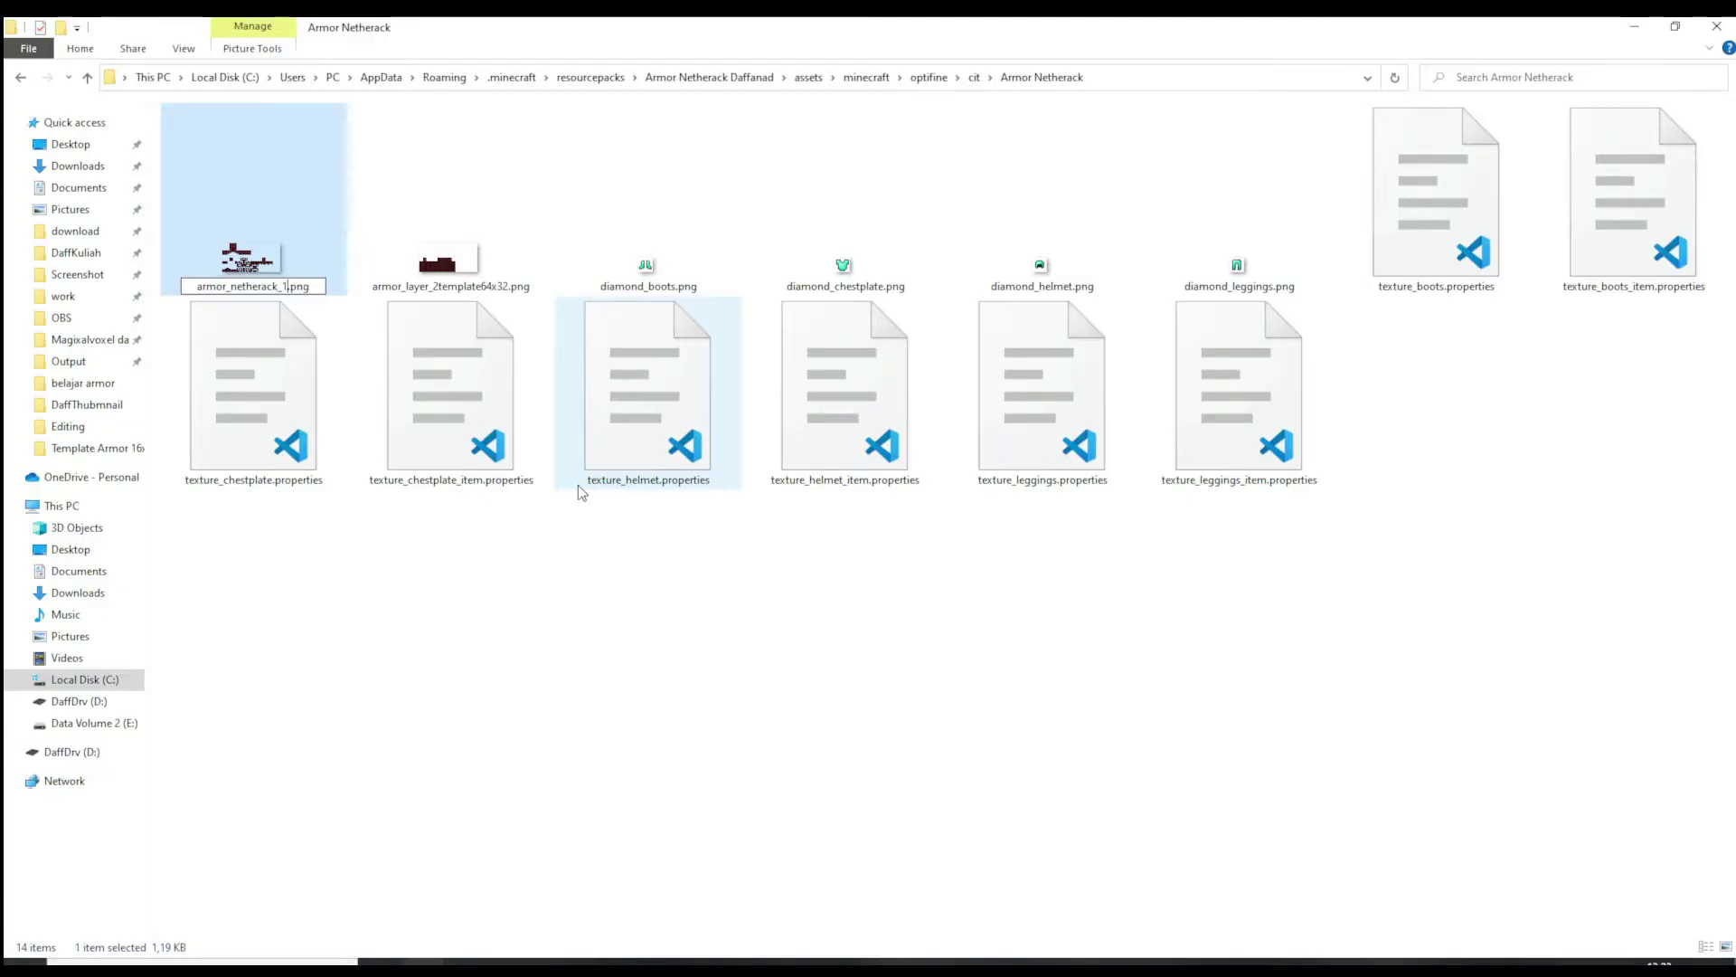
left_click(577, 491)
right_click(292, 236)
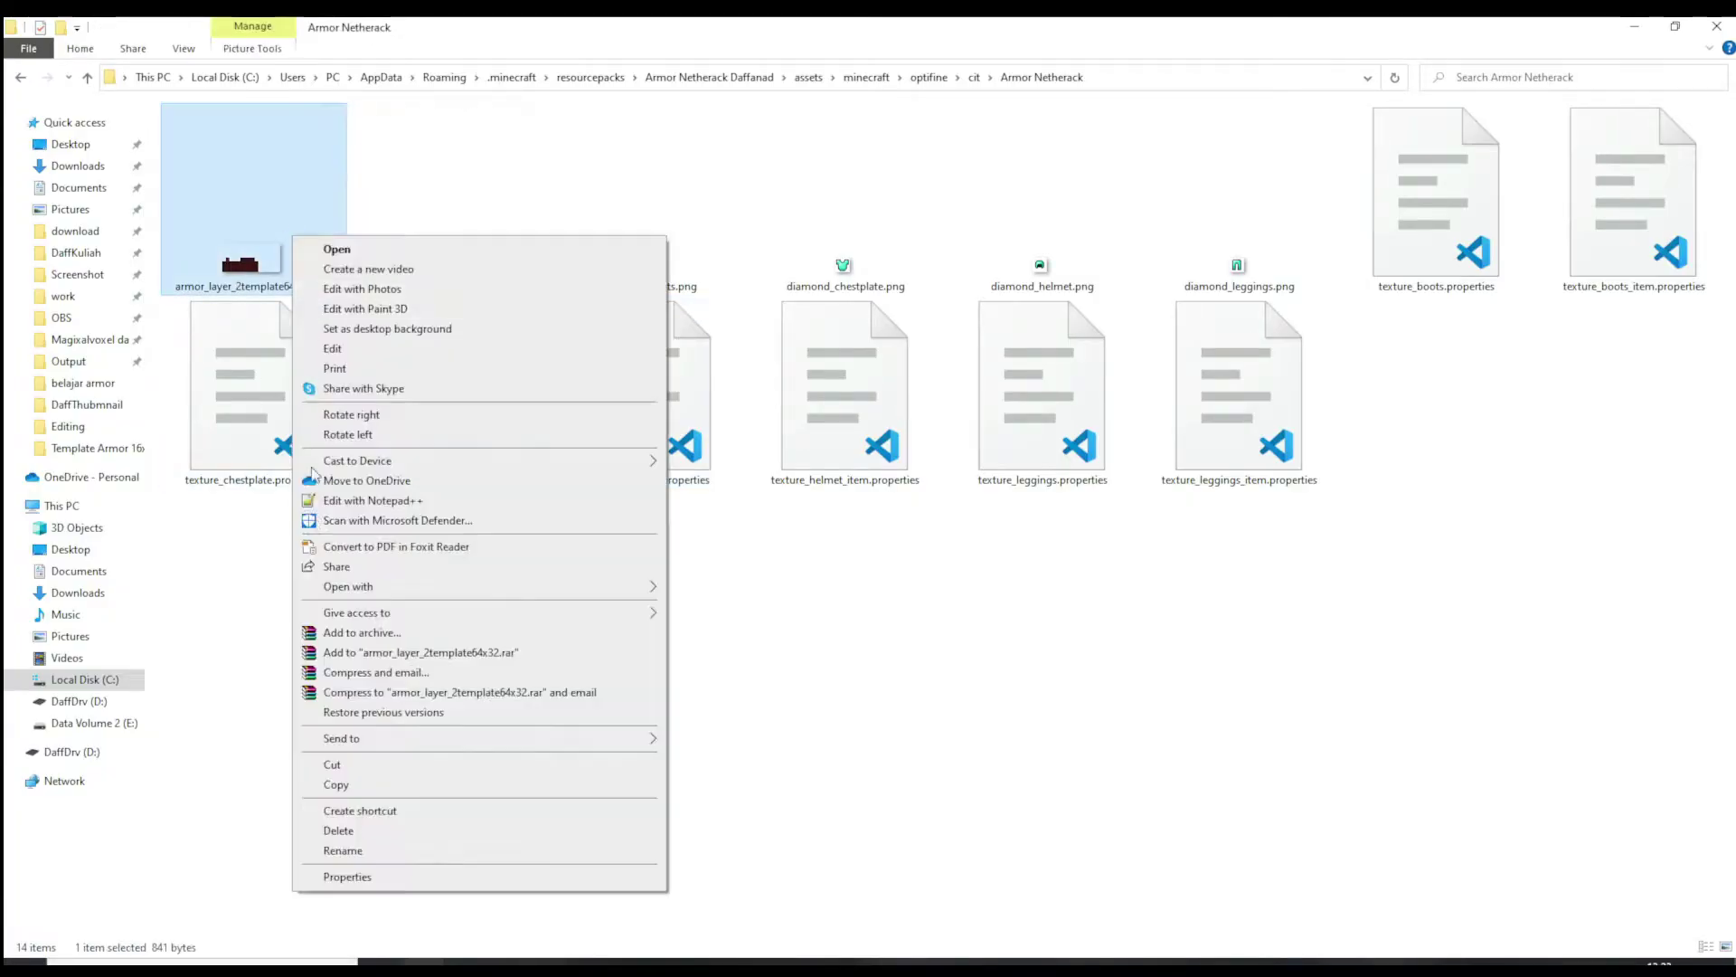
left_click(343, 850)
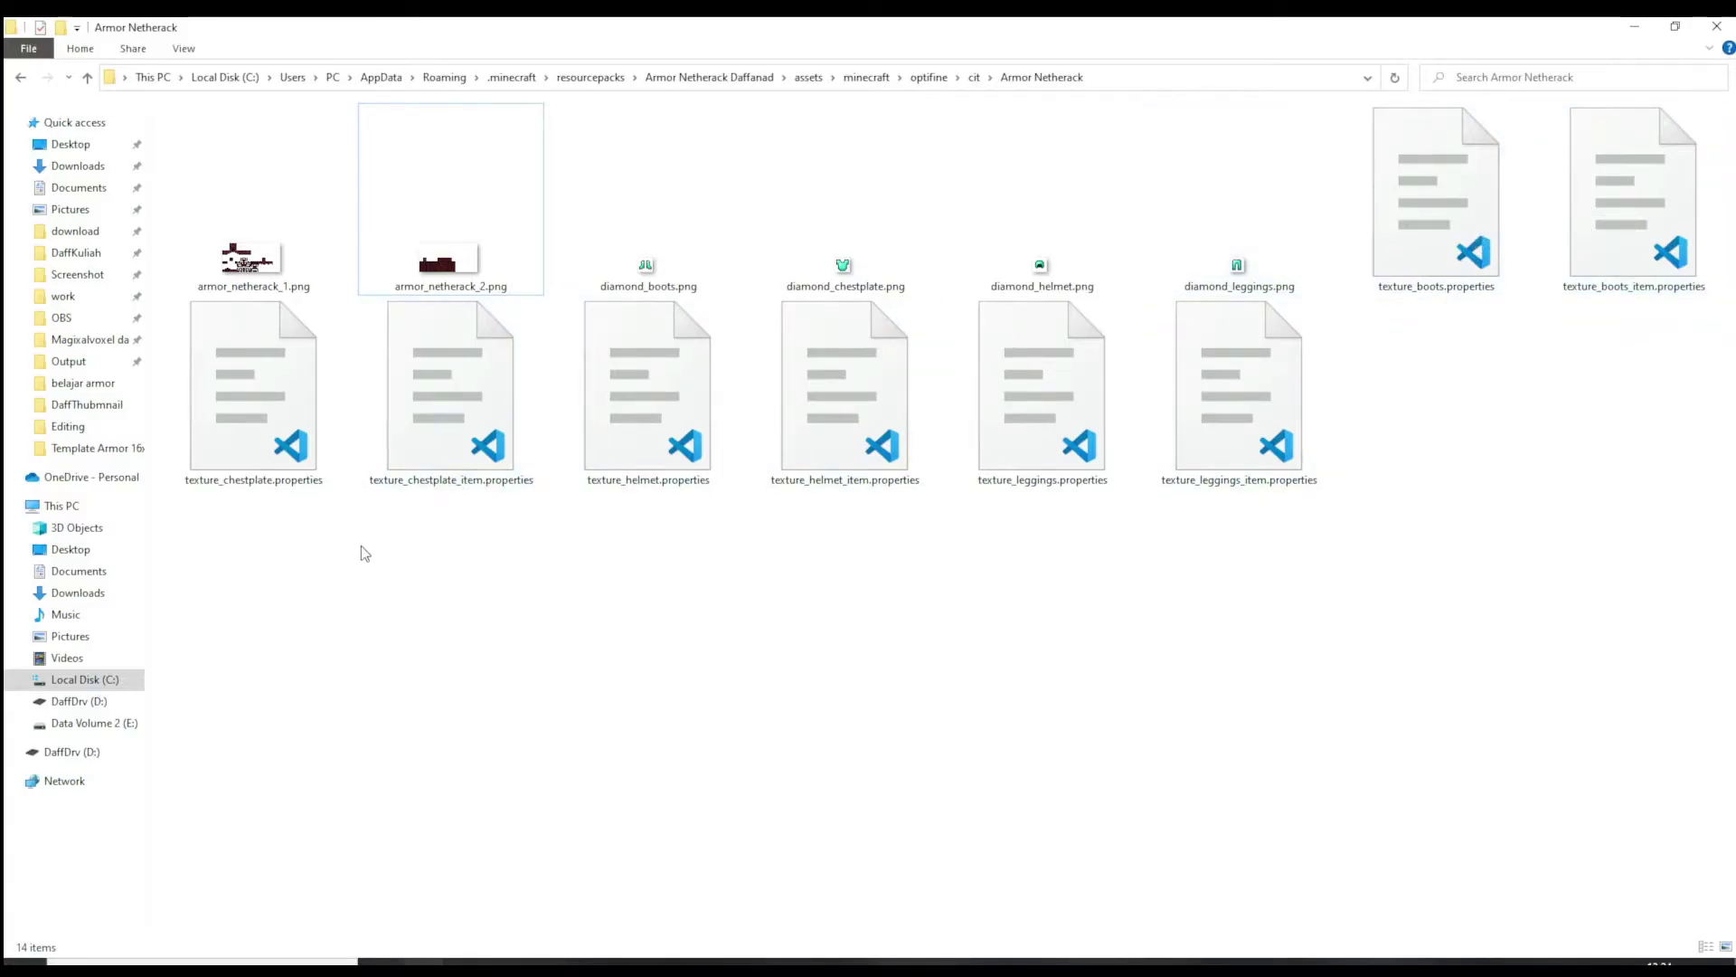
Open texture_chestplate.properties in Visual Studio Code and remove iron_chestplate, chainmail_chestplate and golden_chestplate from its items line
double_click(214, 409)
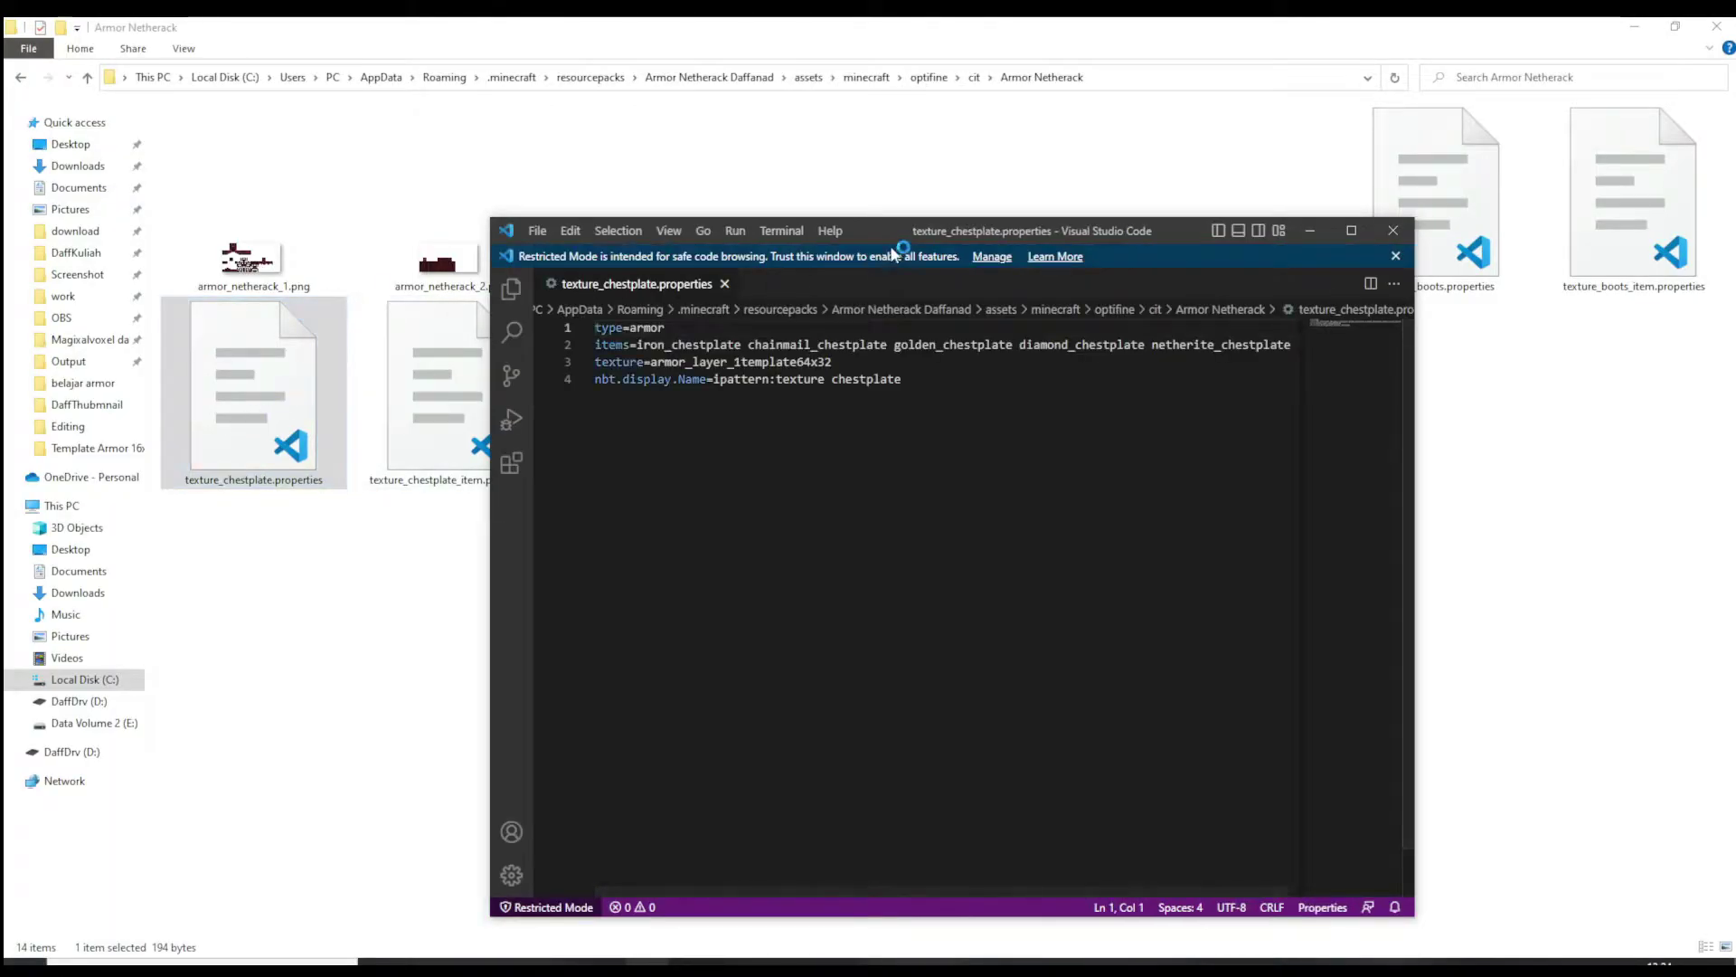
left_click_drag(883, 239, 976, 238)
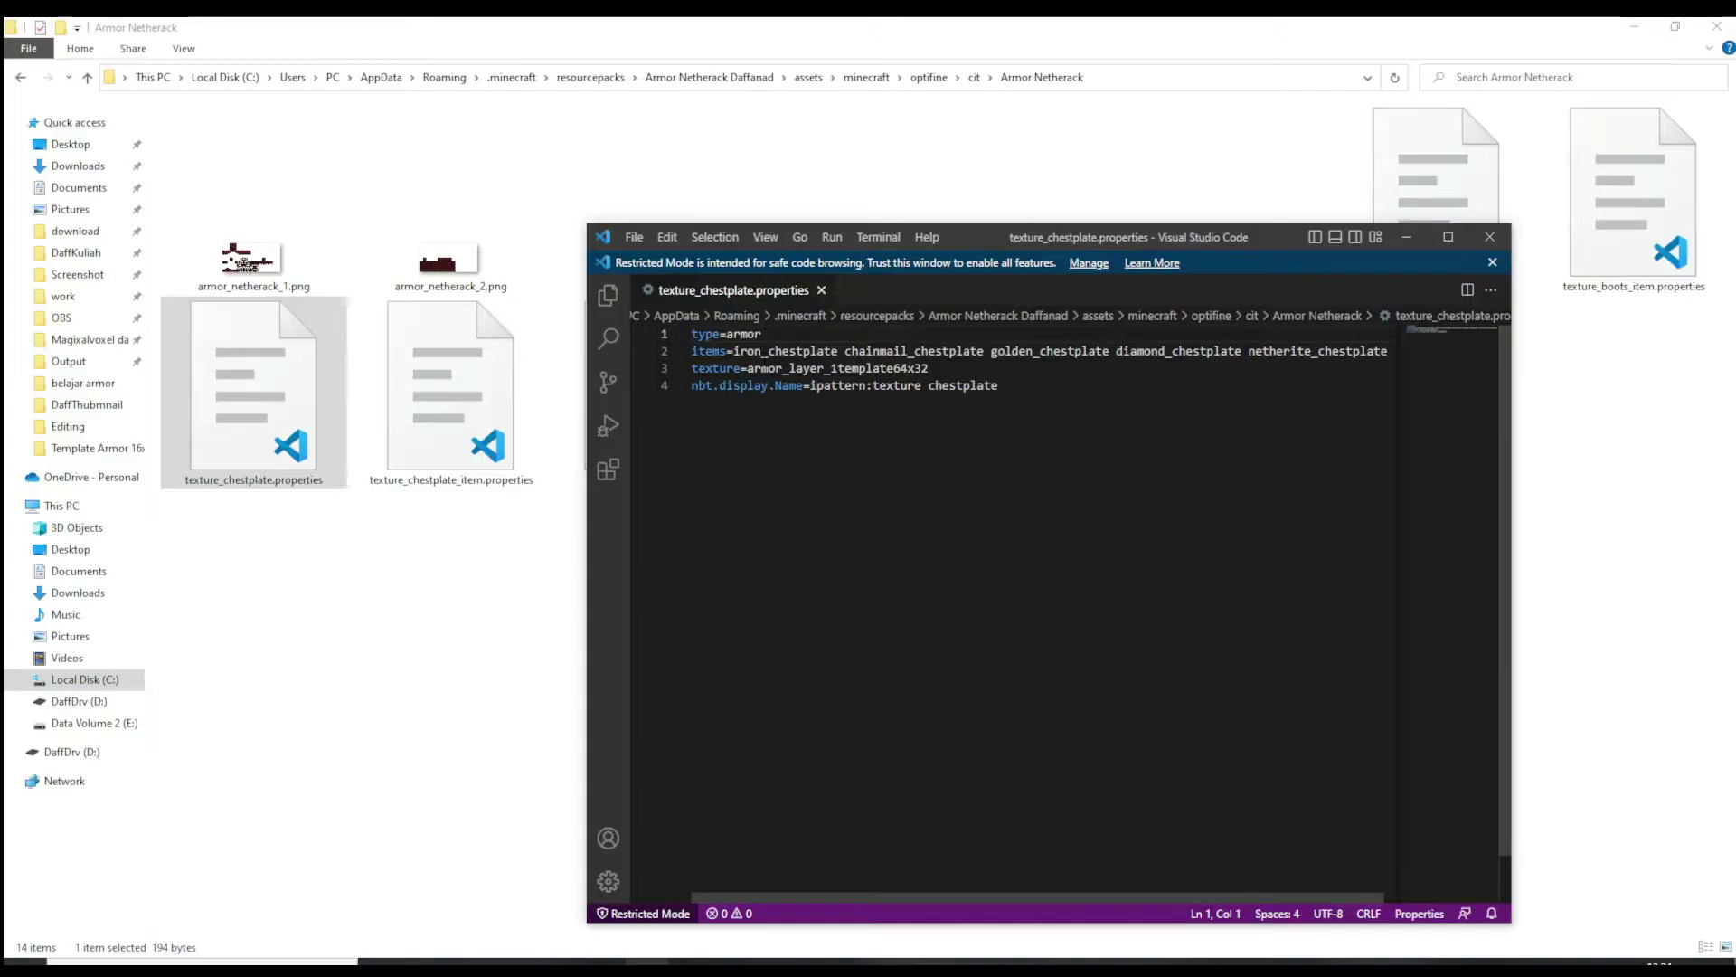
left_click_drag(1118, 351, 741, 351)
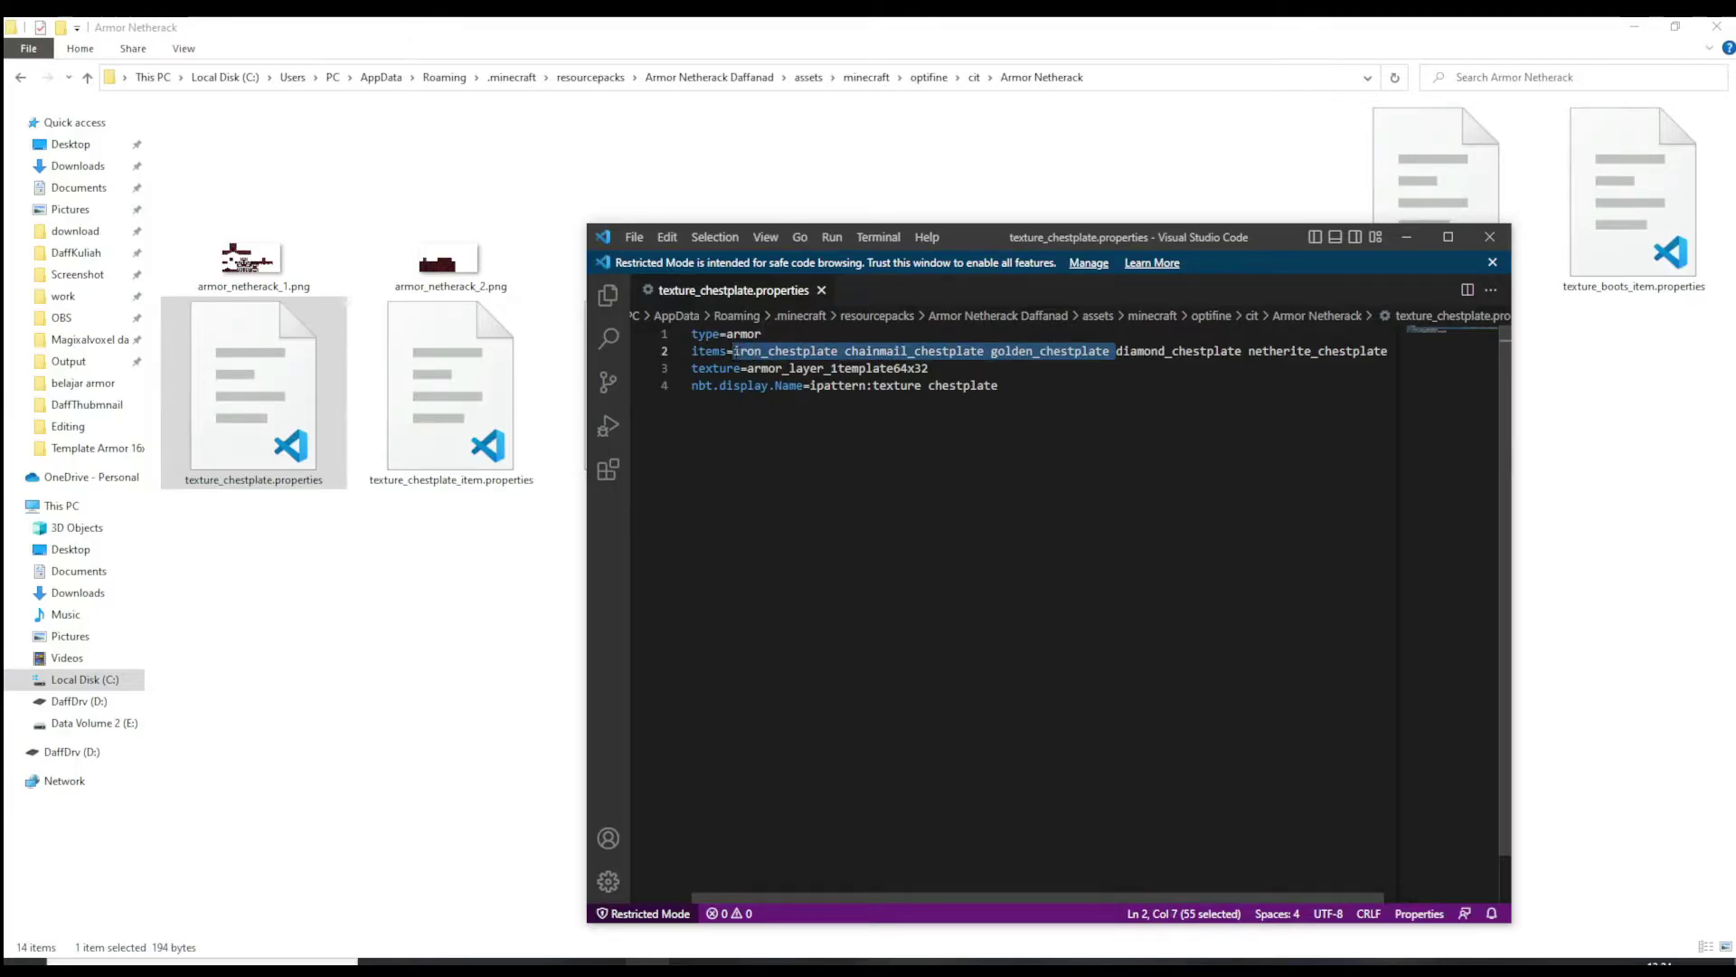
key("BackSpace")
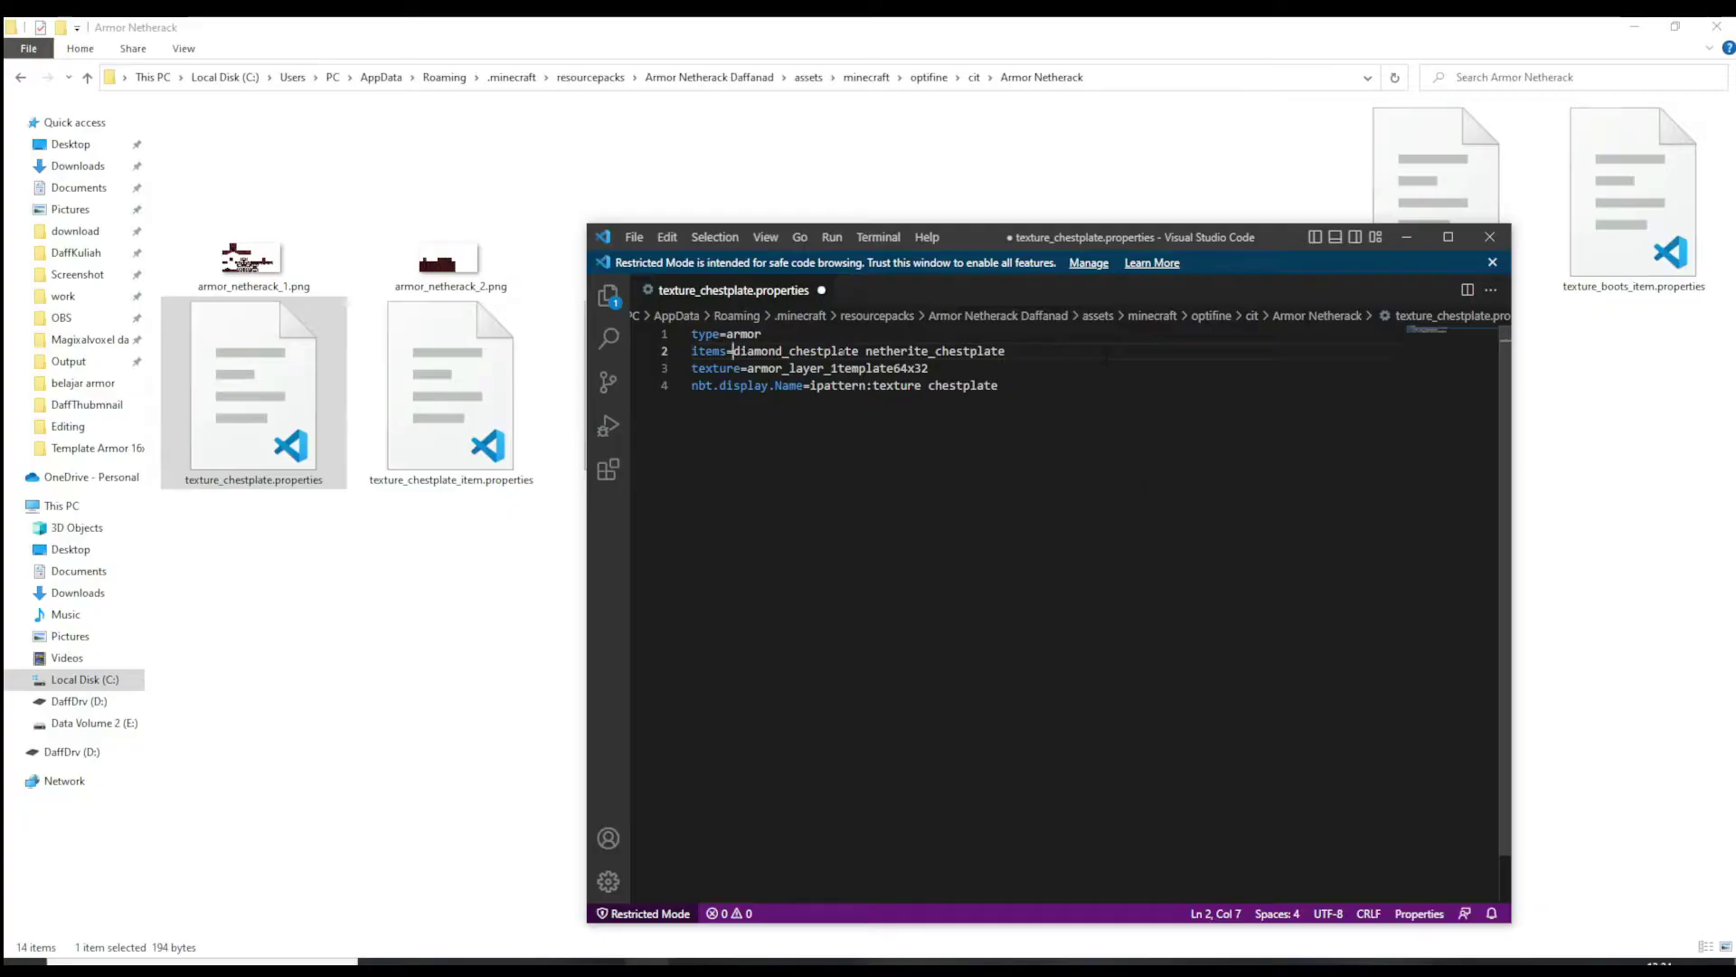
Set the texture value in texture_chestplate.properties to armor_netherack_1
left_click_drag(929, 368, 747, 368)
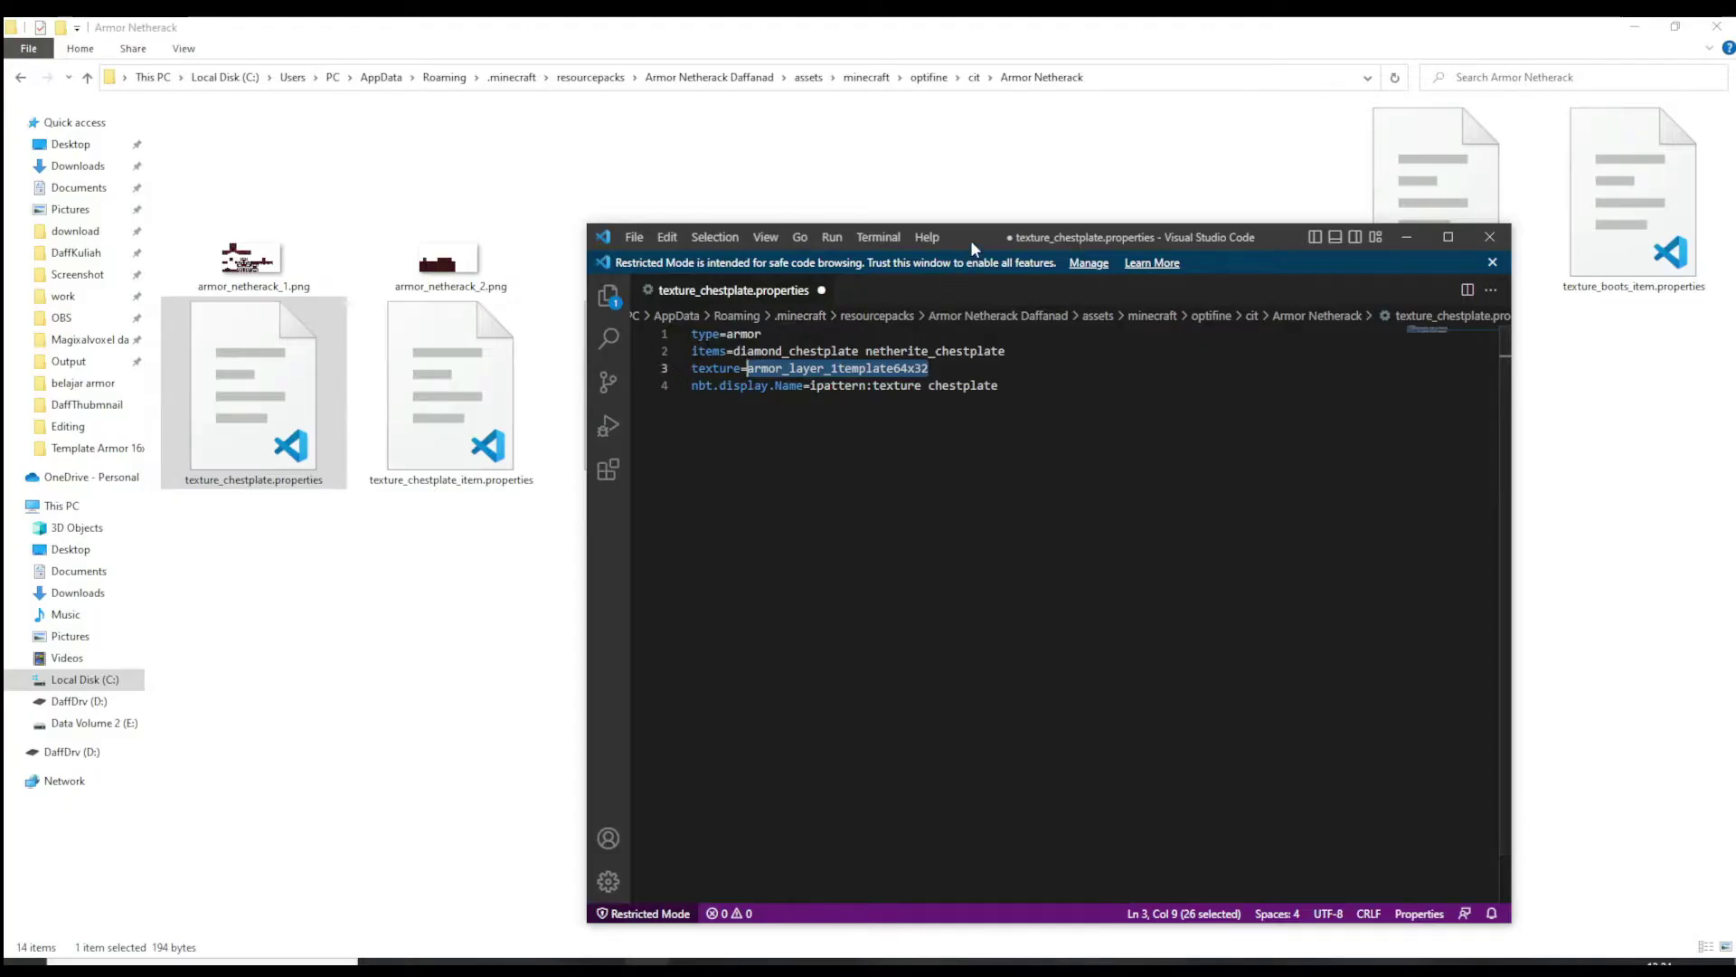
type("armor")
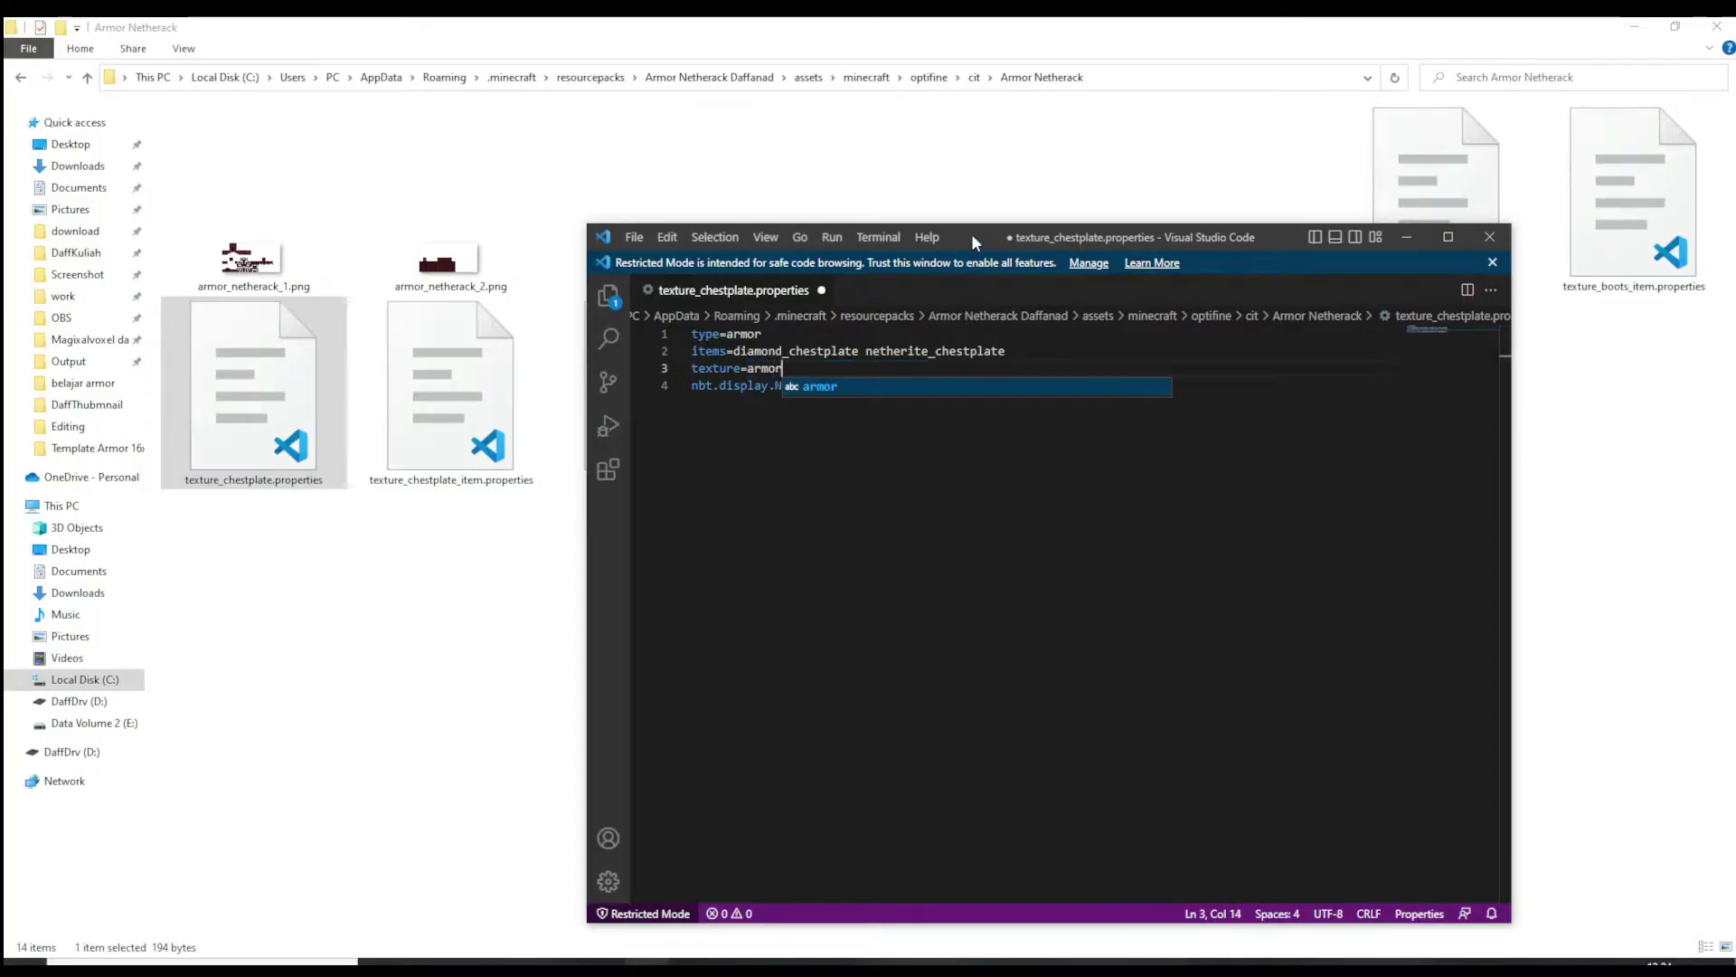
type("_neterack_1")
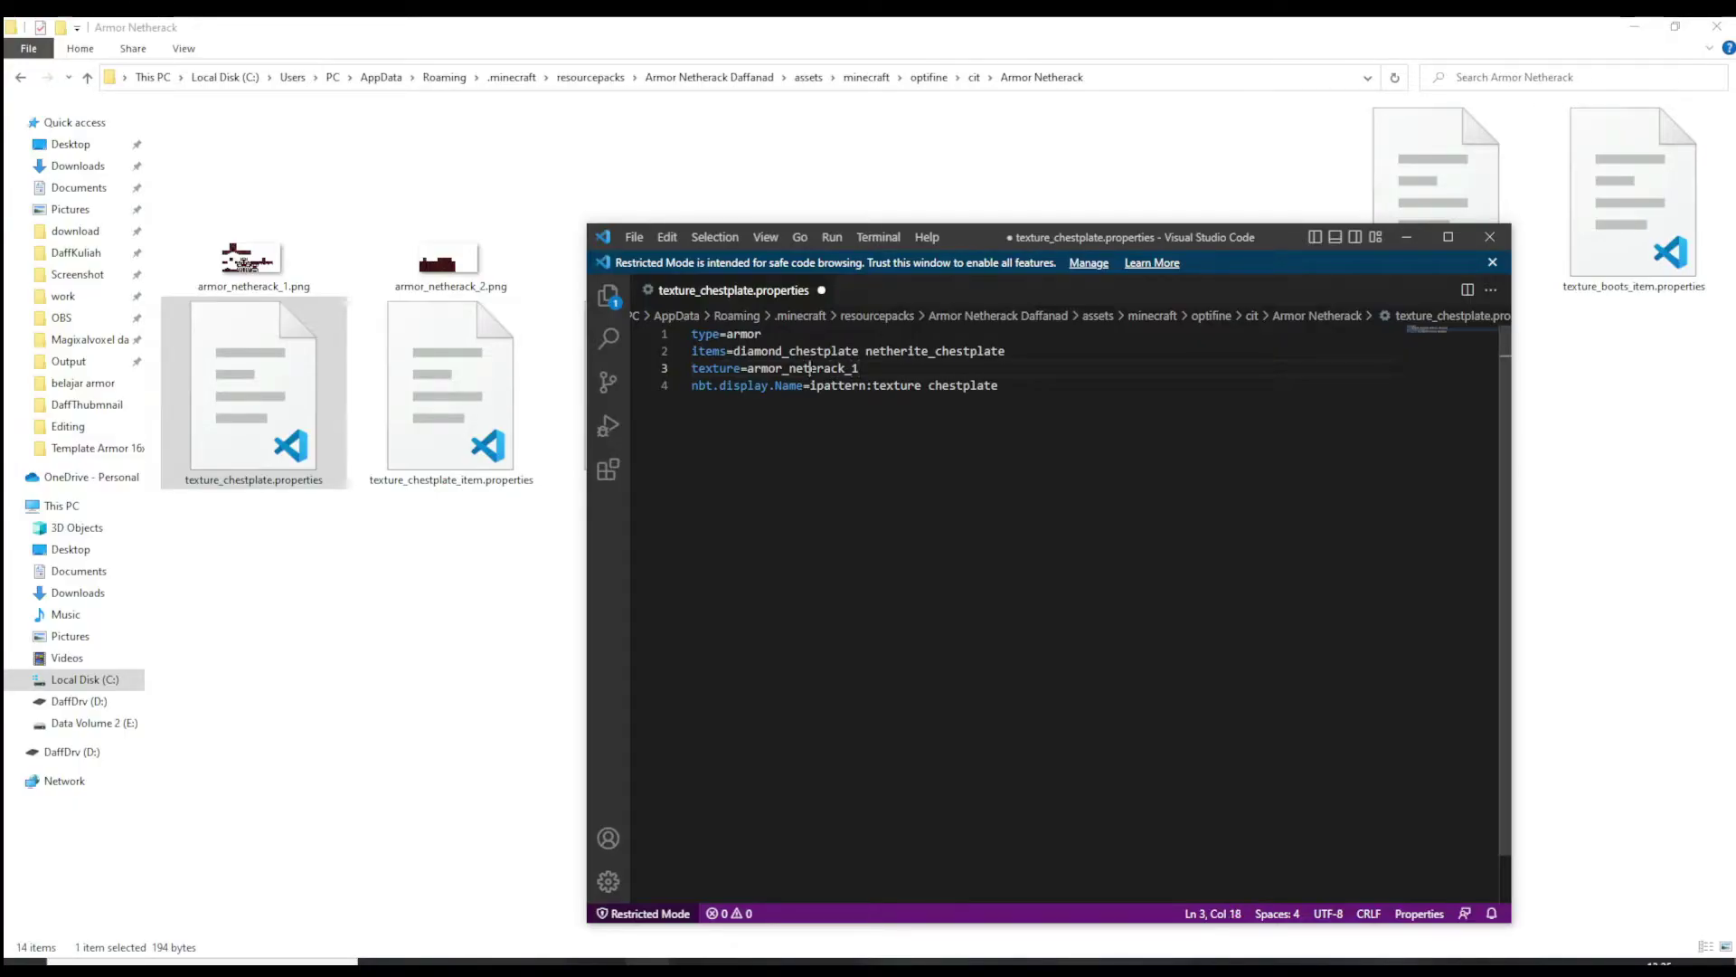
type("h")
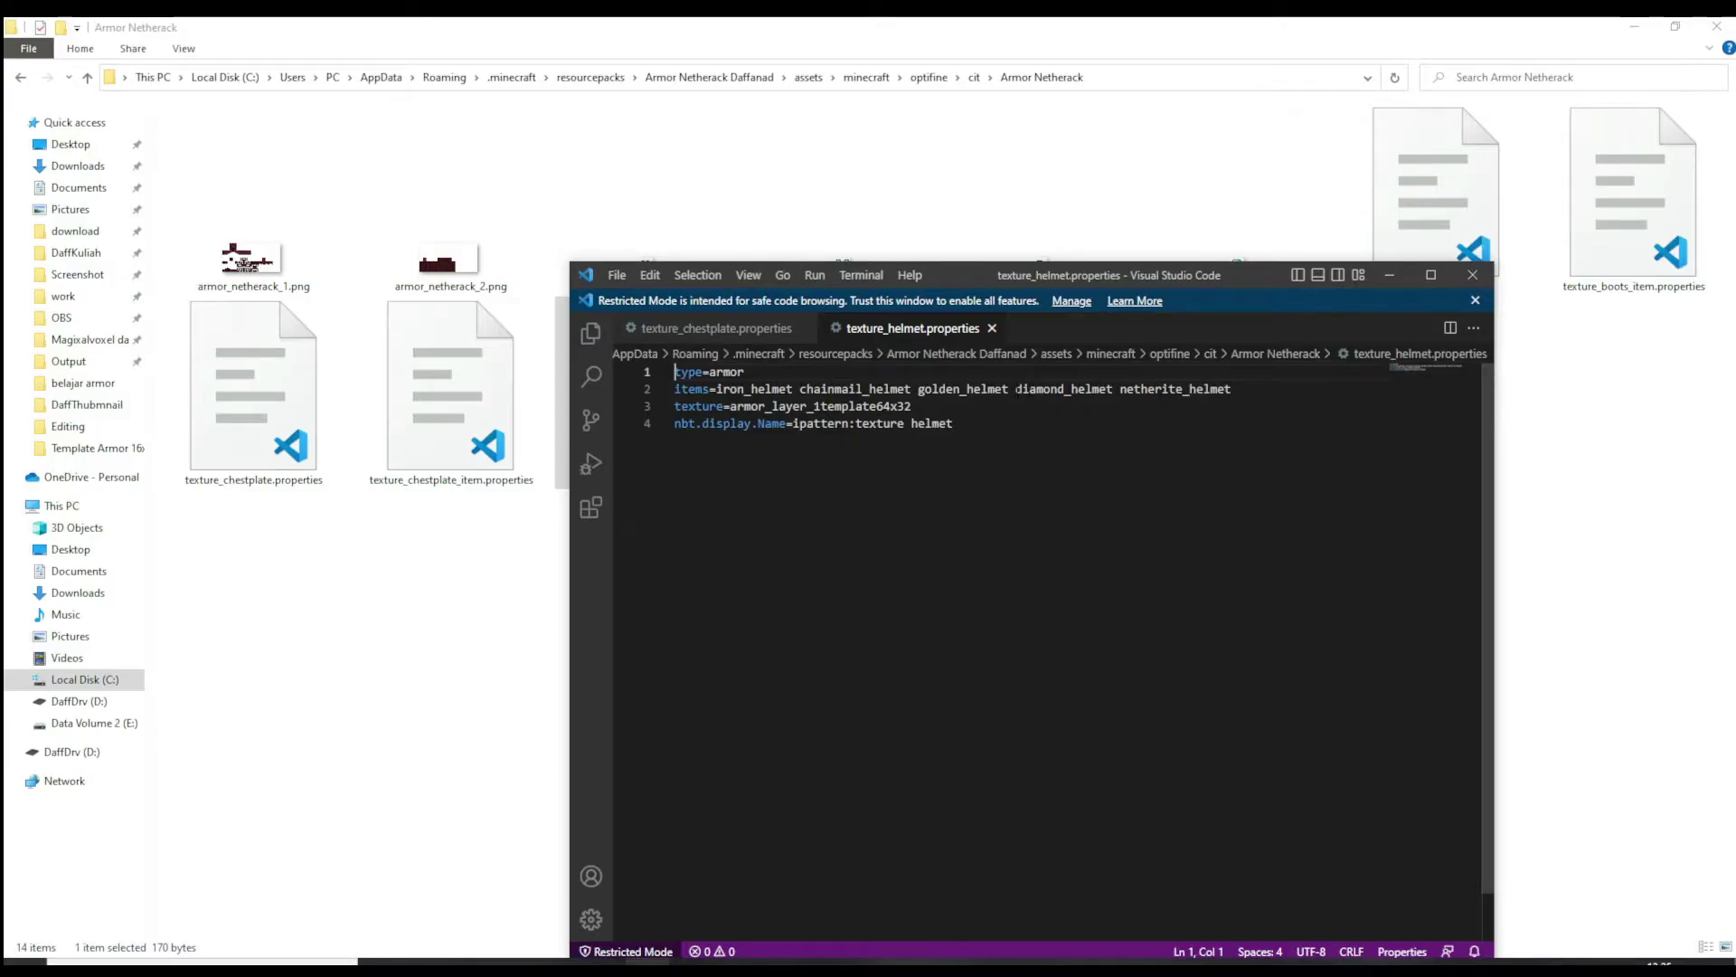
In texture_helmet.properties, remove the iron, chainmail and golden helmets, set the texture to armor_netherack_1 and the display name to armor netherack, and save
left_click_drag(1014, 389, 715, 389)
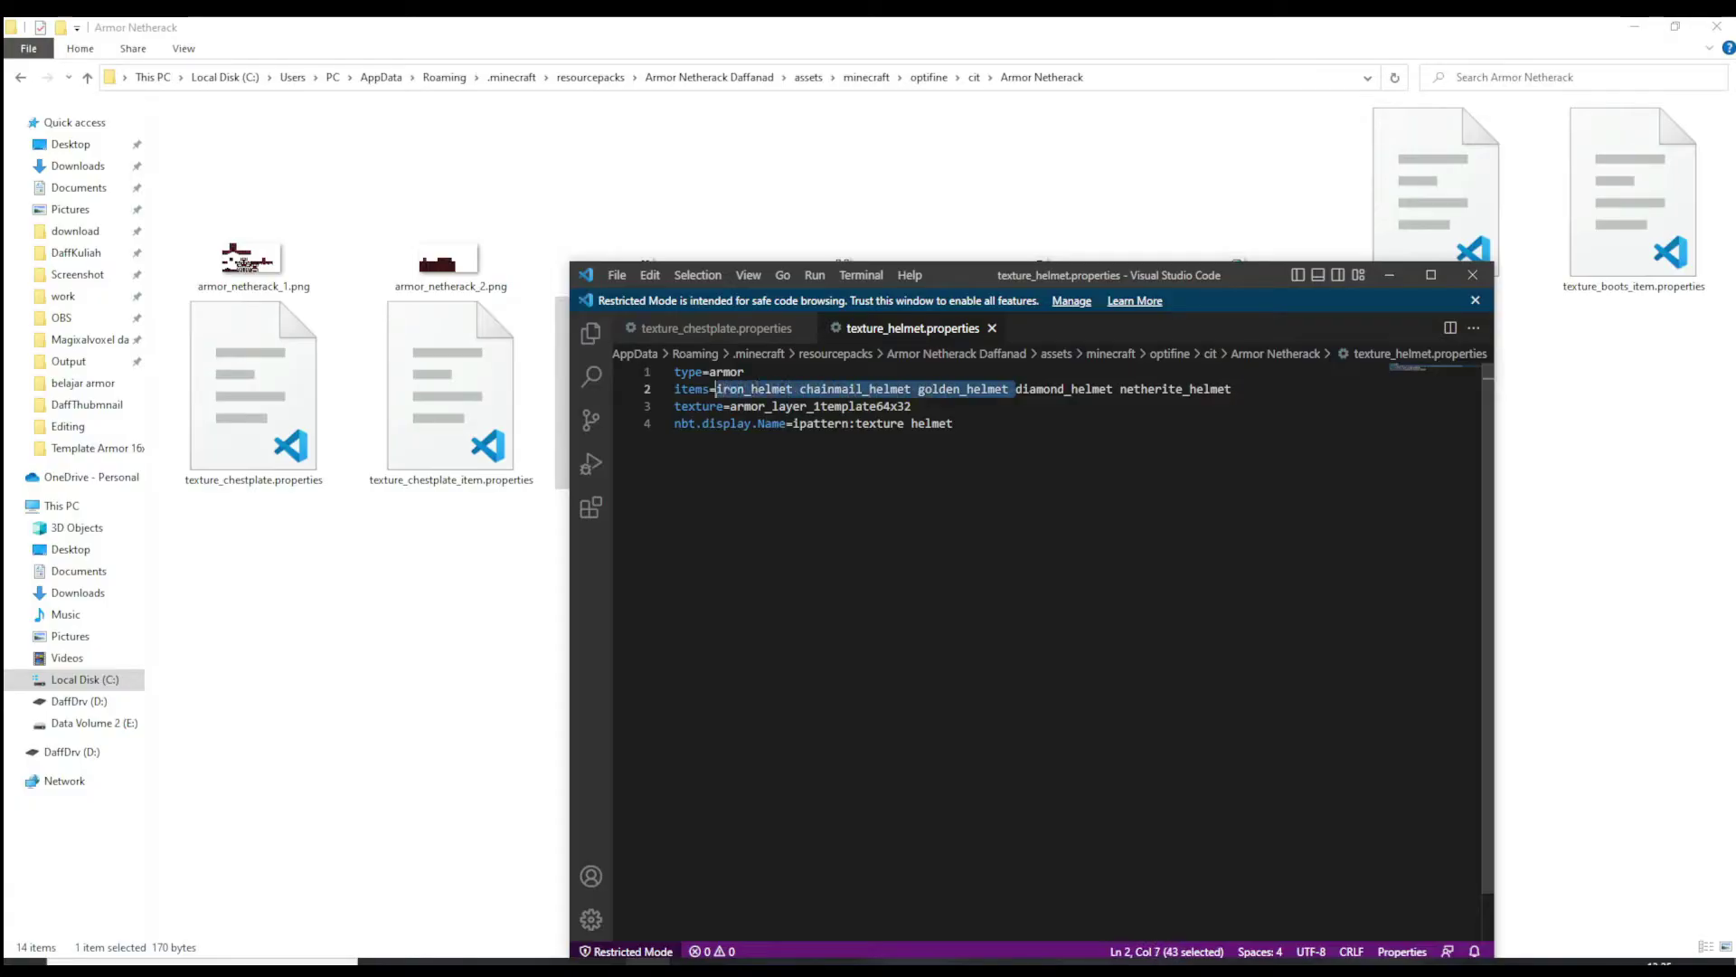
key("BackSpace")
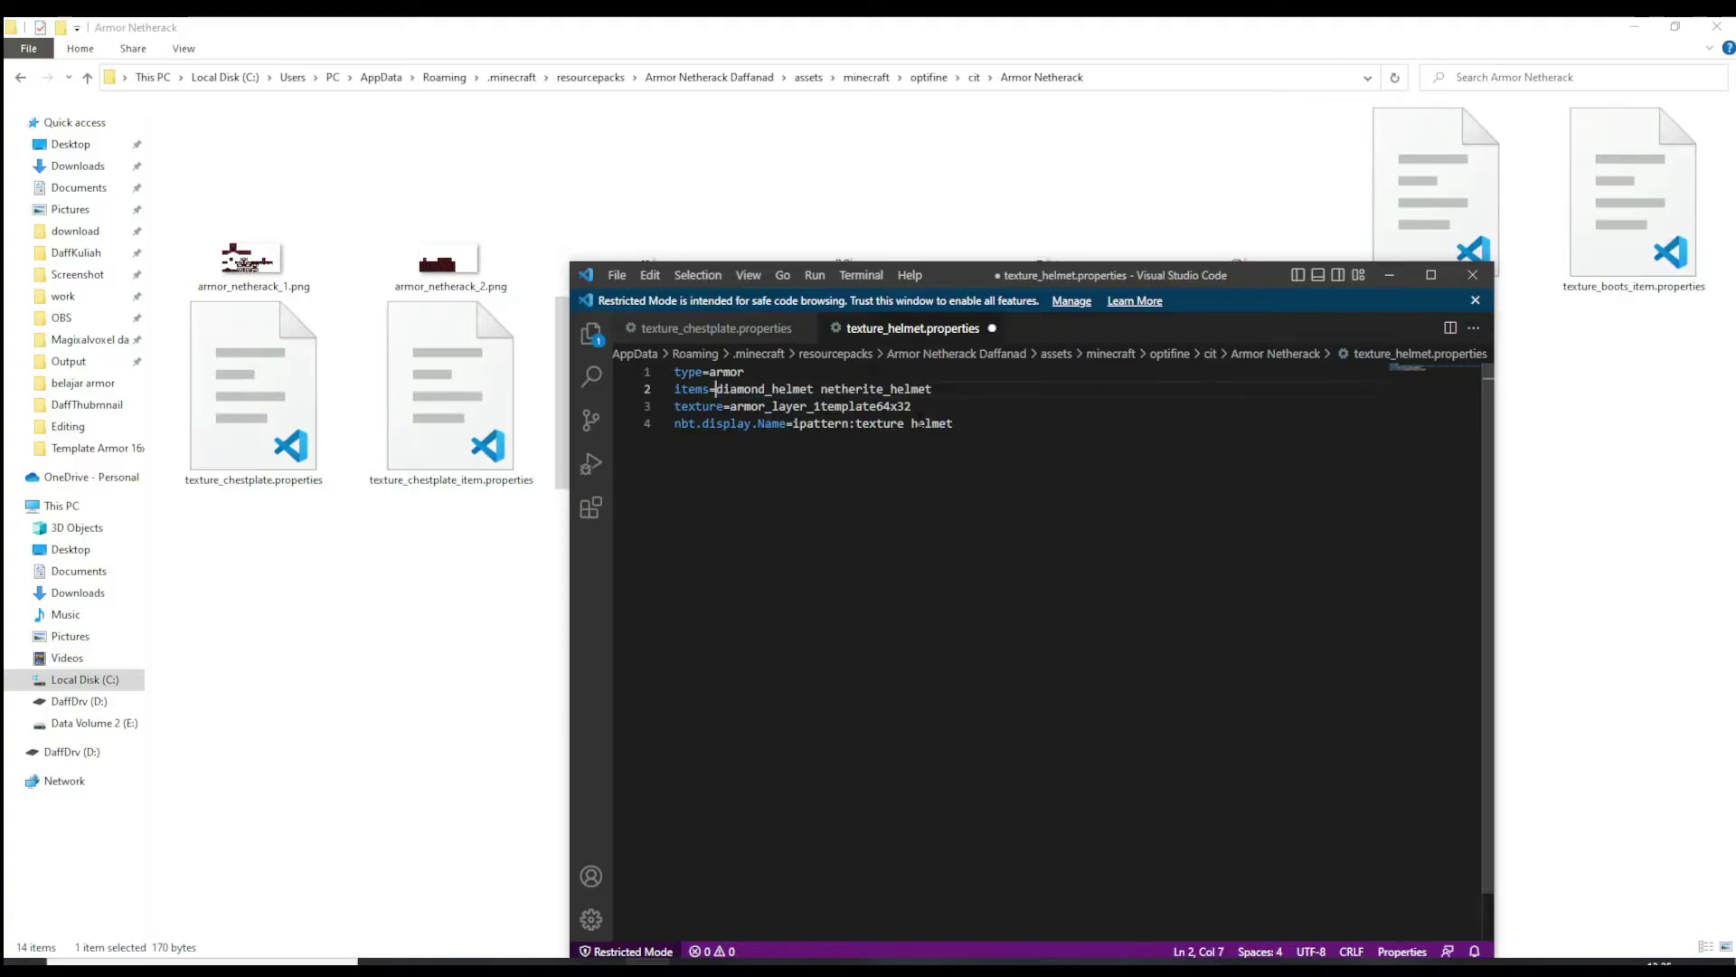
left_click_drag(911, 406, 768, 406)
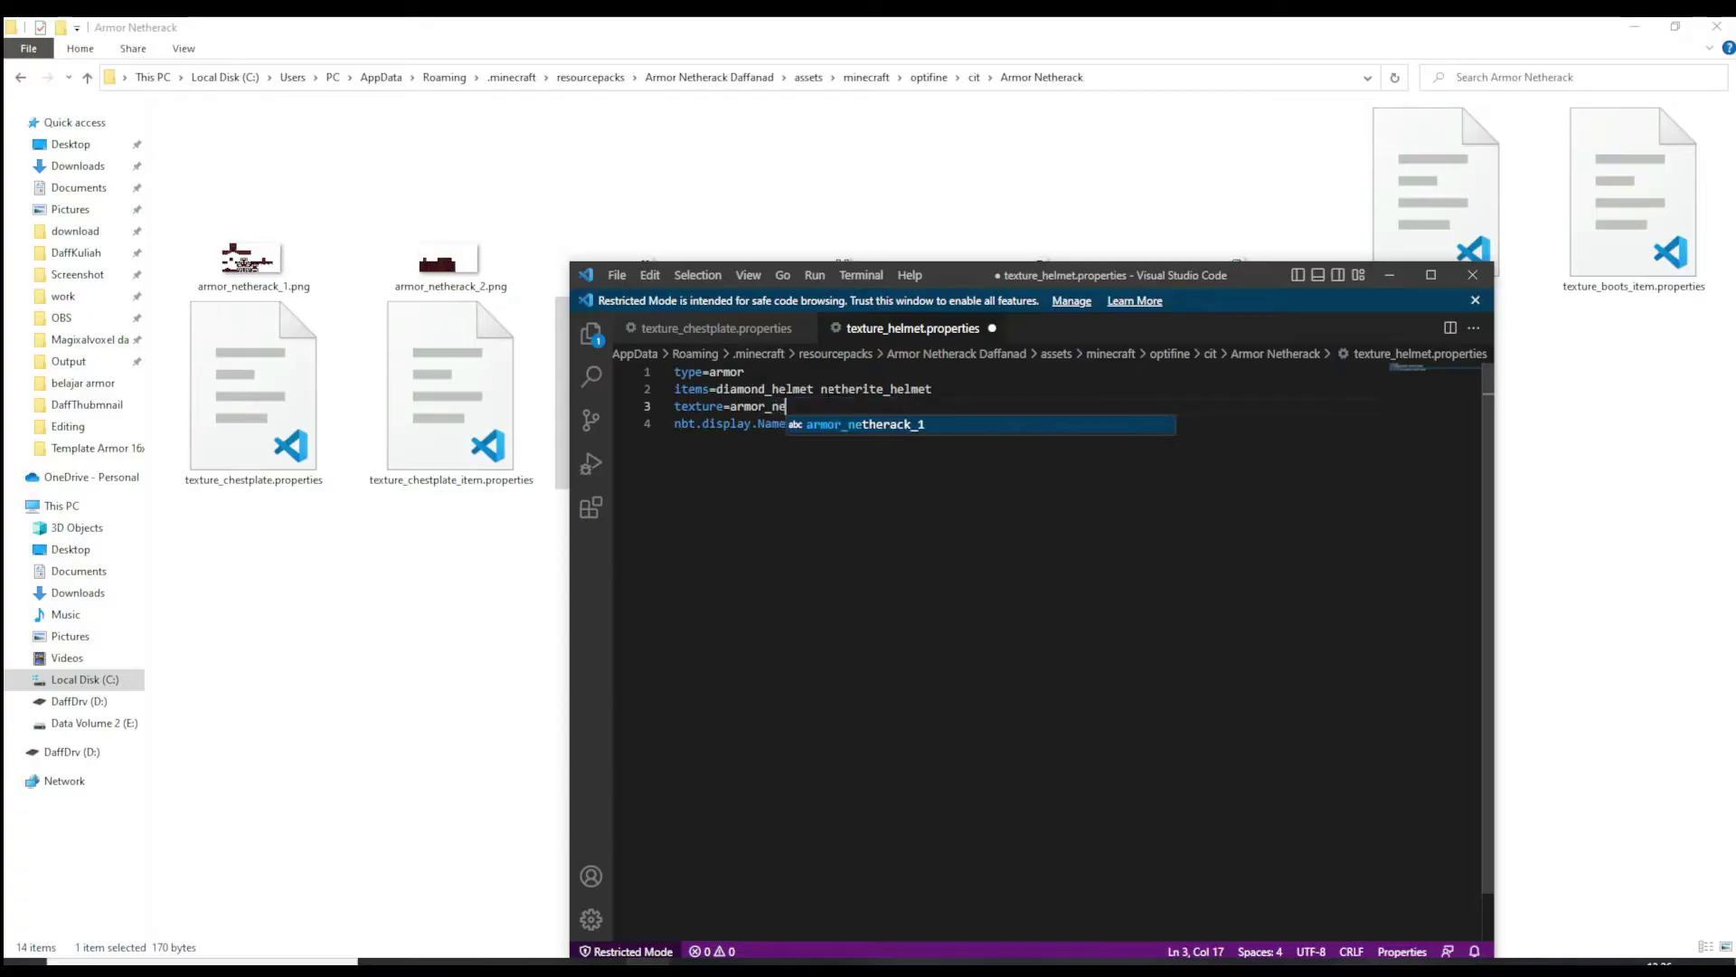
key("ctrl+s")
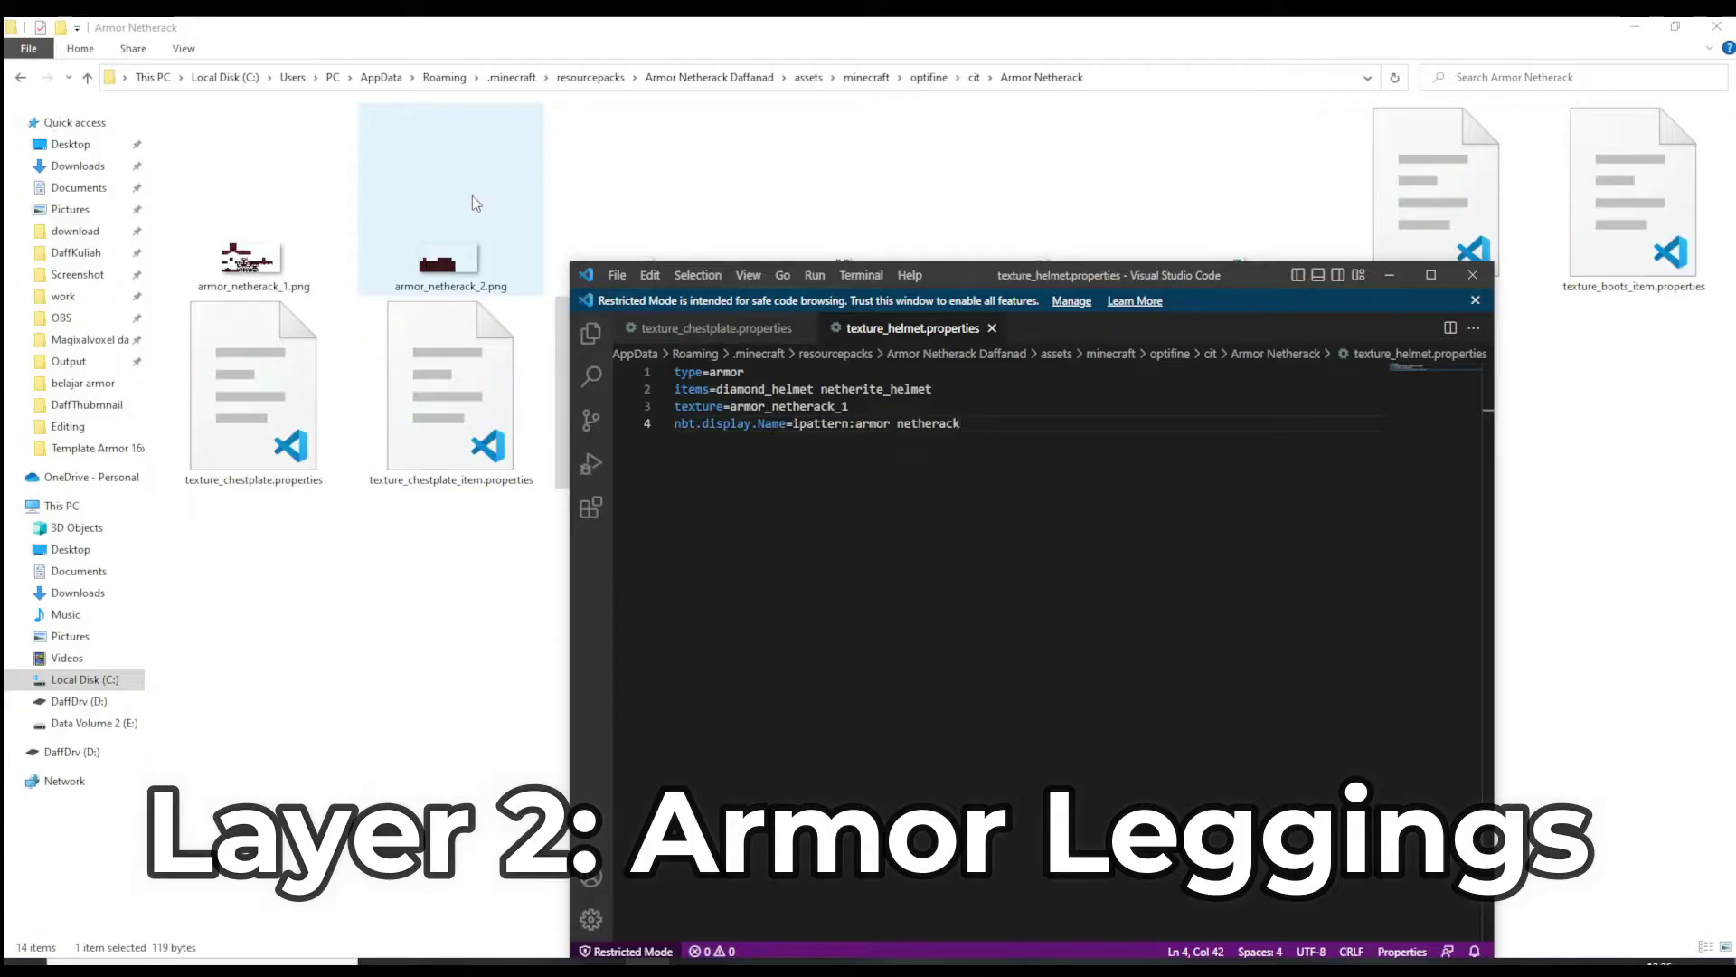
Open texture_leggings.properties, set its texture to armor_netherack_1 and remove iron_leggings, chainmail_leggings and golden_leggings from the items line
left_click_drag(966, 279, 937, 586)
double_click(1010, 449)
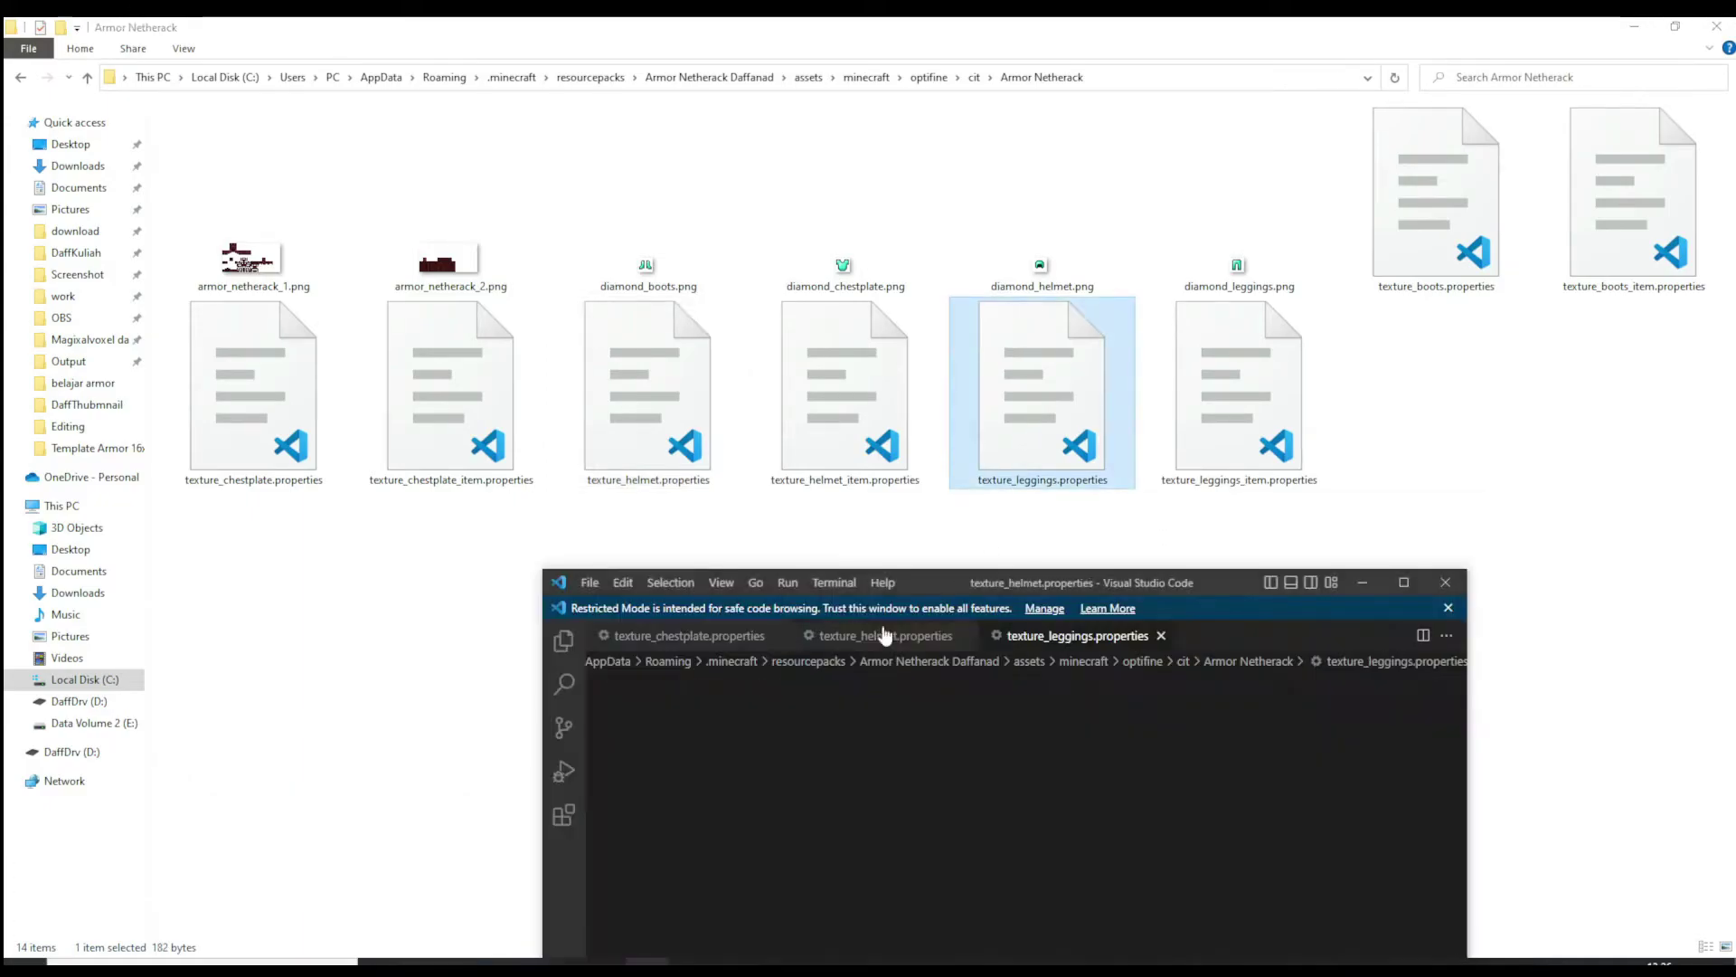
left_click_drag(941, 571, 901, 332)
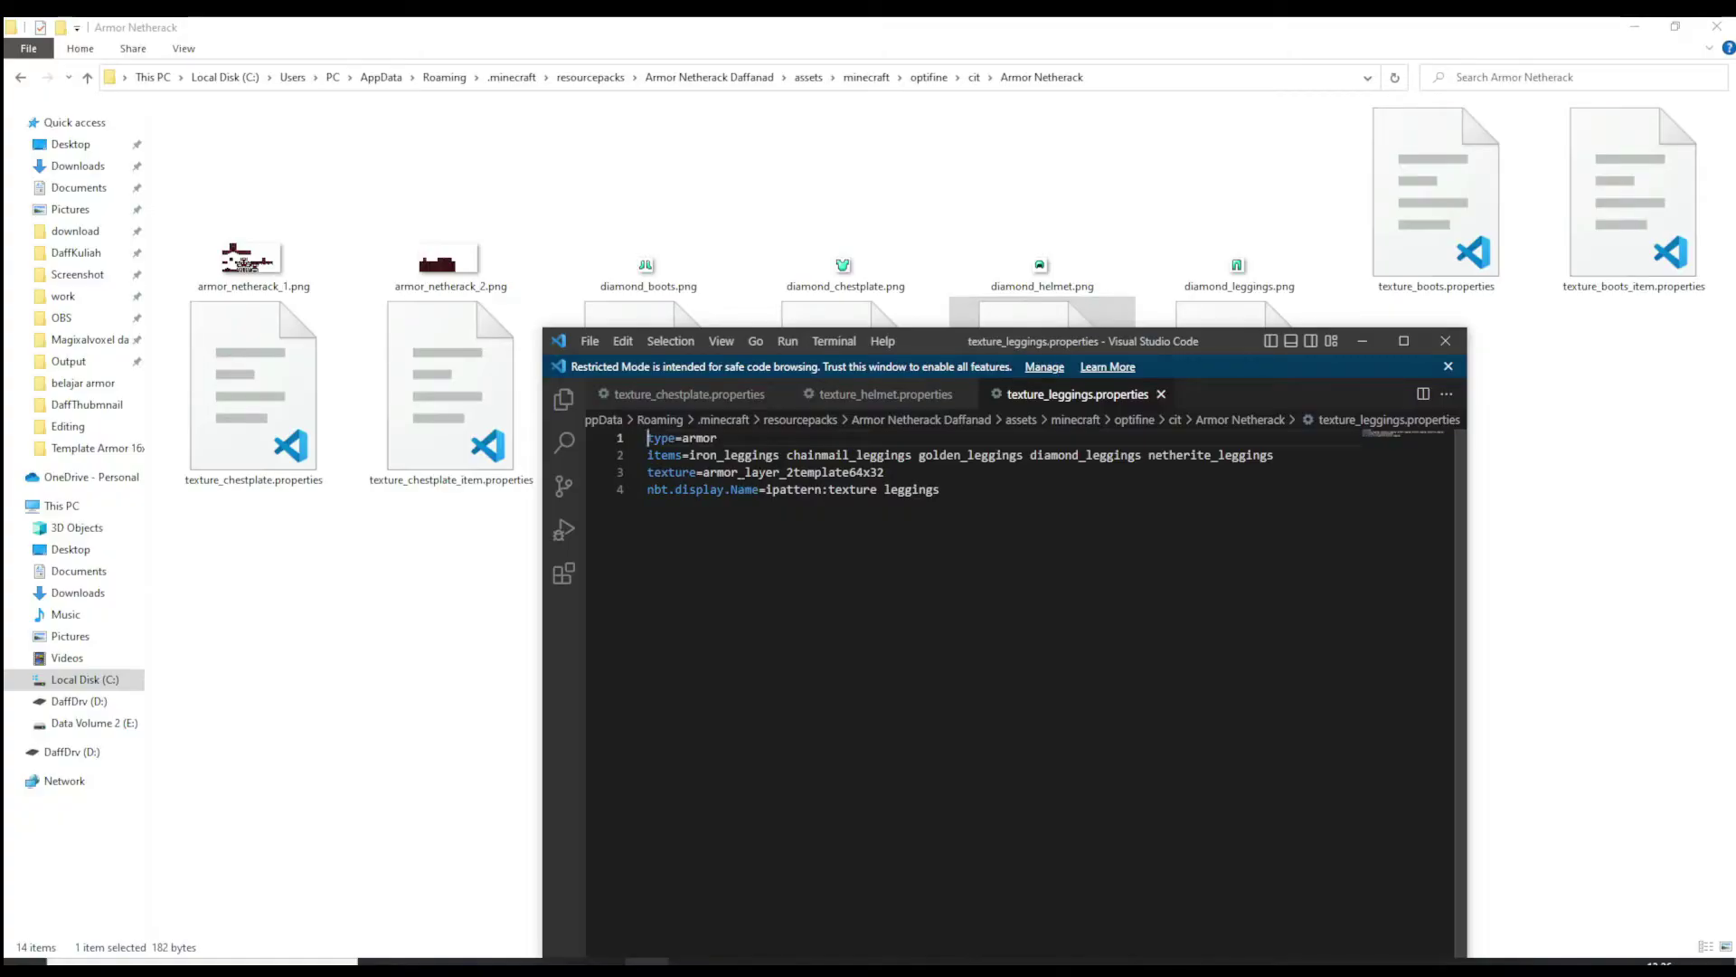
left_click_drag(884, 472, 793, 472)
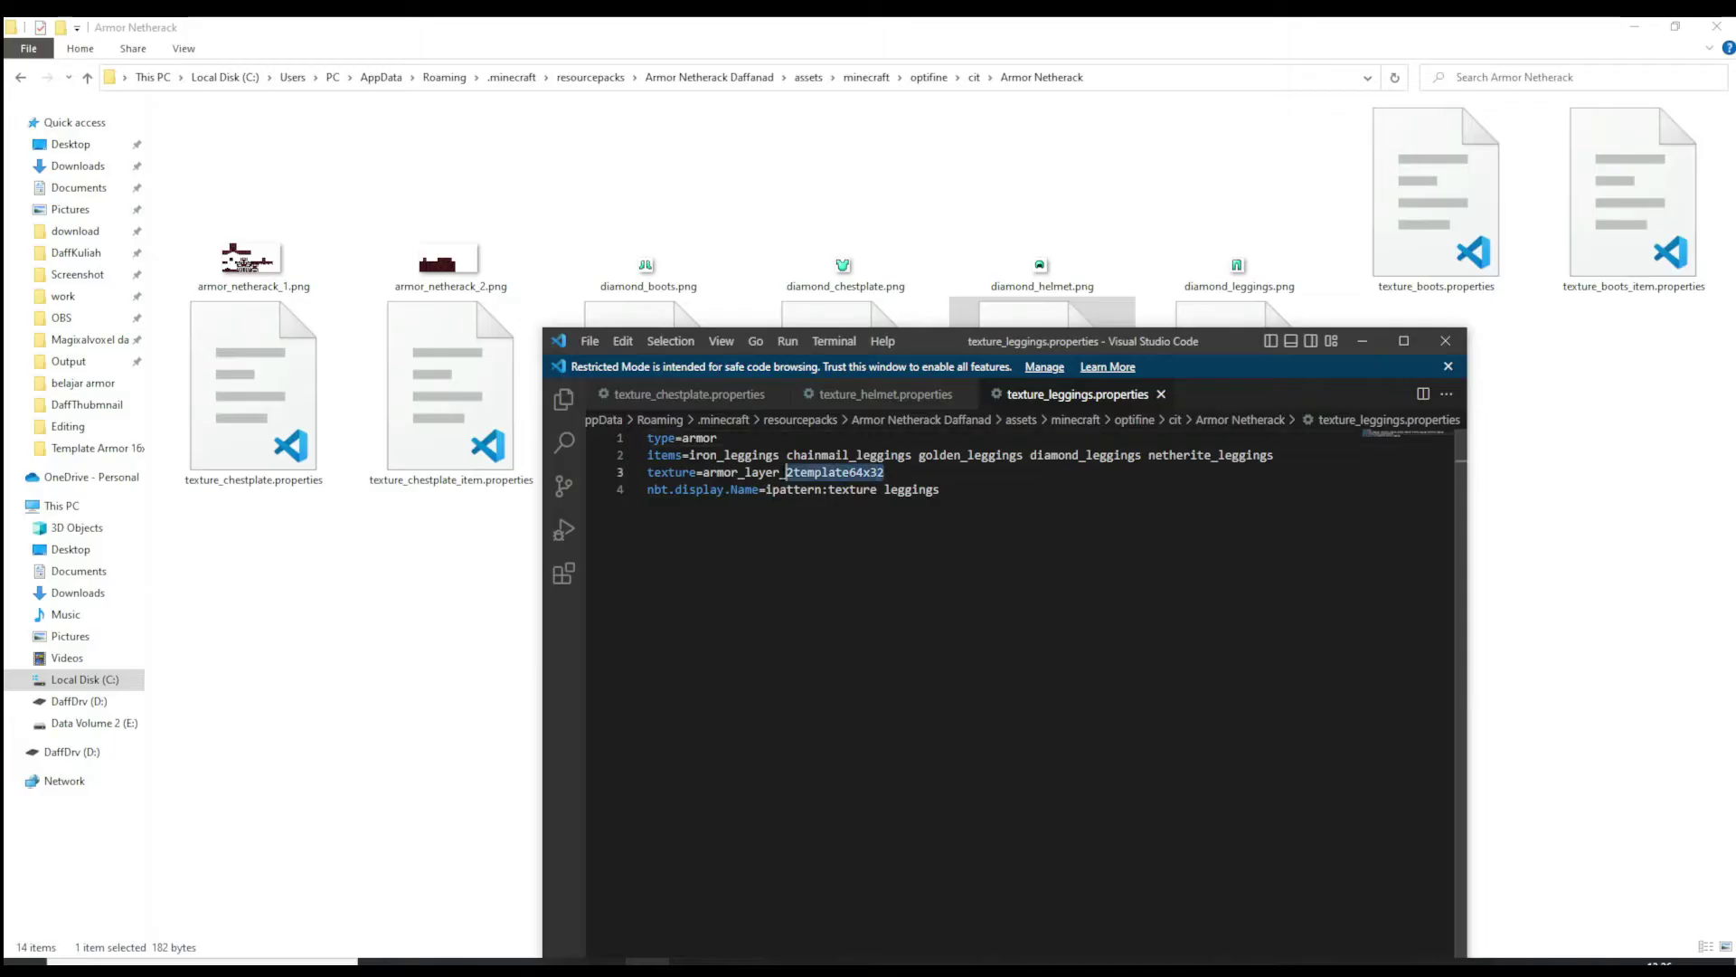
type("netehe")
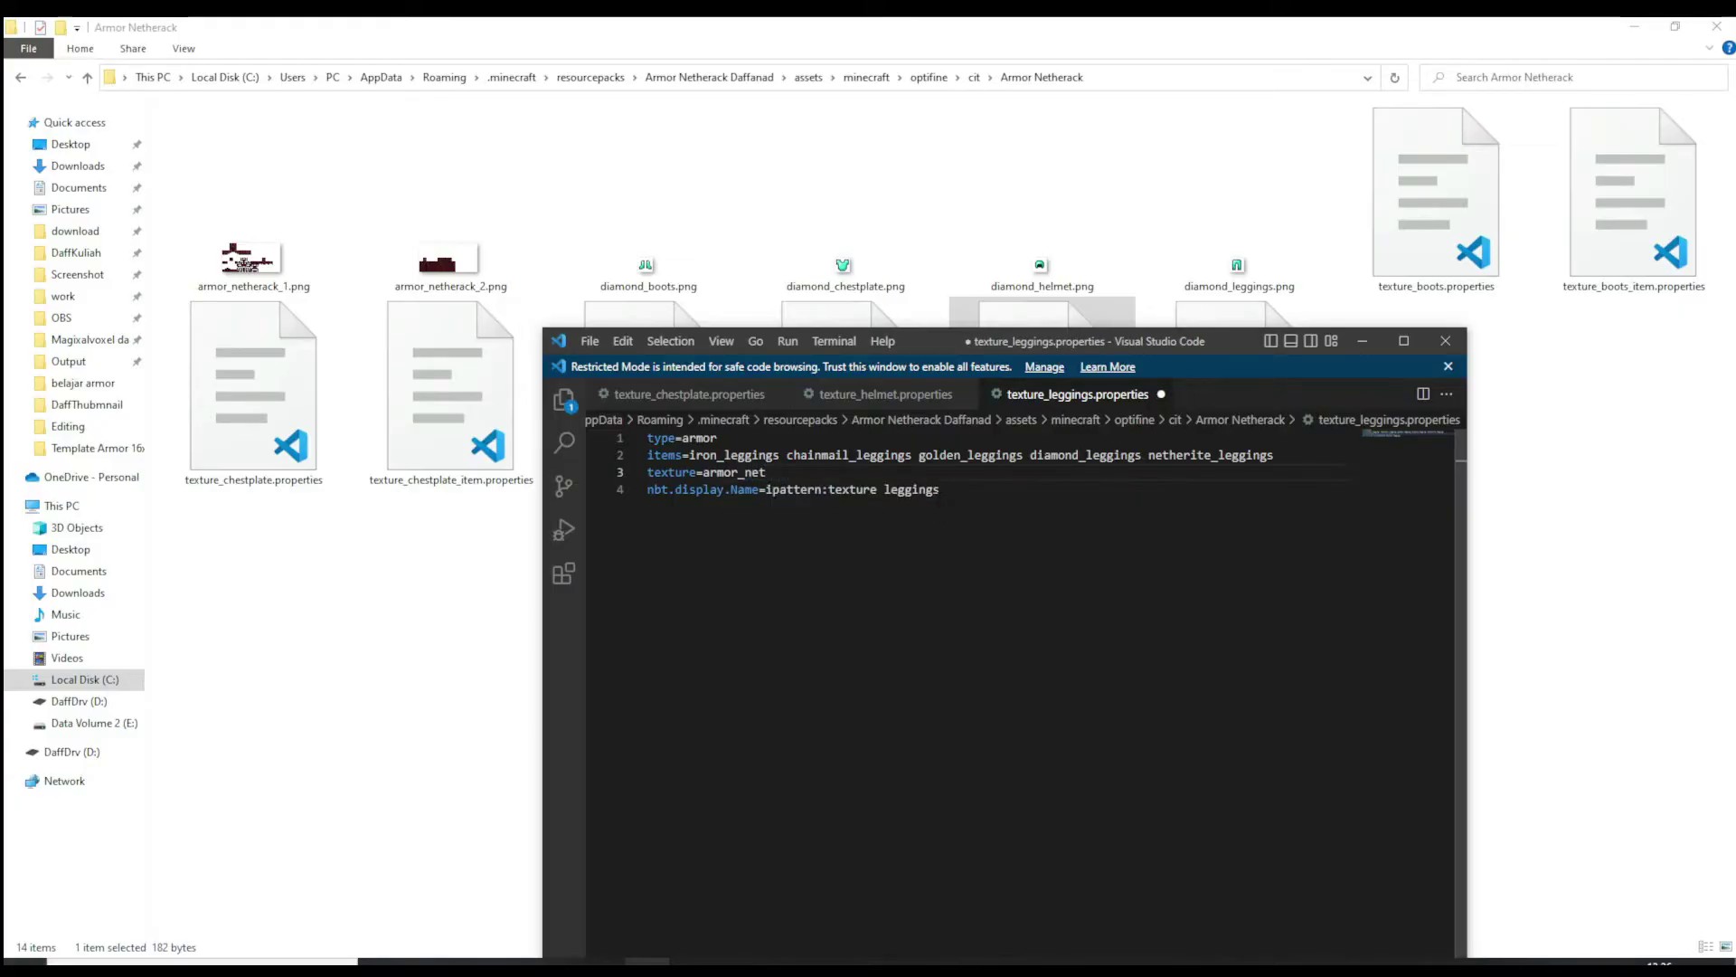
type("herack_1")
left_click_drag(1029, 455, 688, 455)
key("BackSpace")
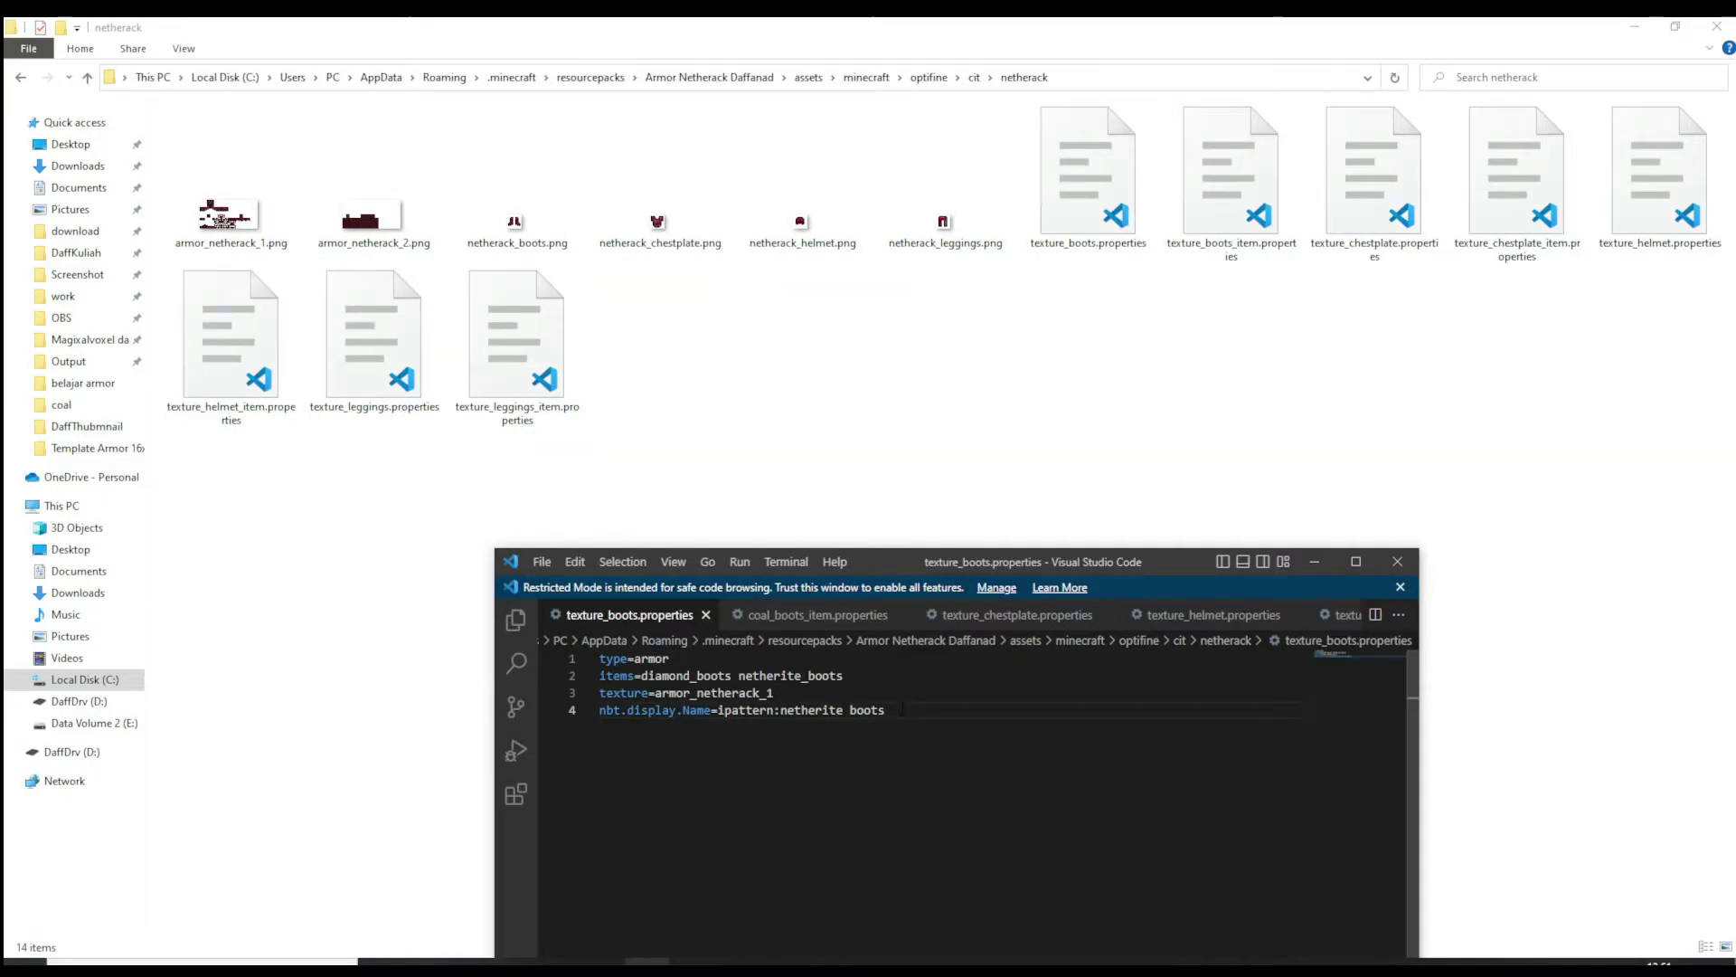
Set the display name in texture_boots.properties to netherack boots, keeping the ipattern prefix, and save the file
left_click_drag(884, 710, 795, 710)
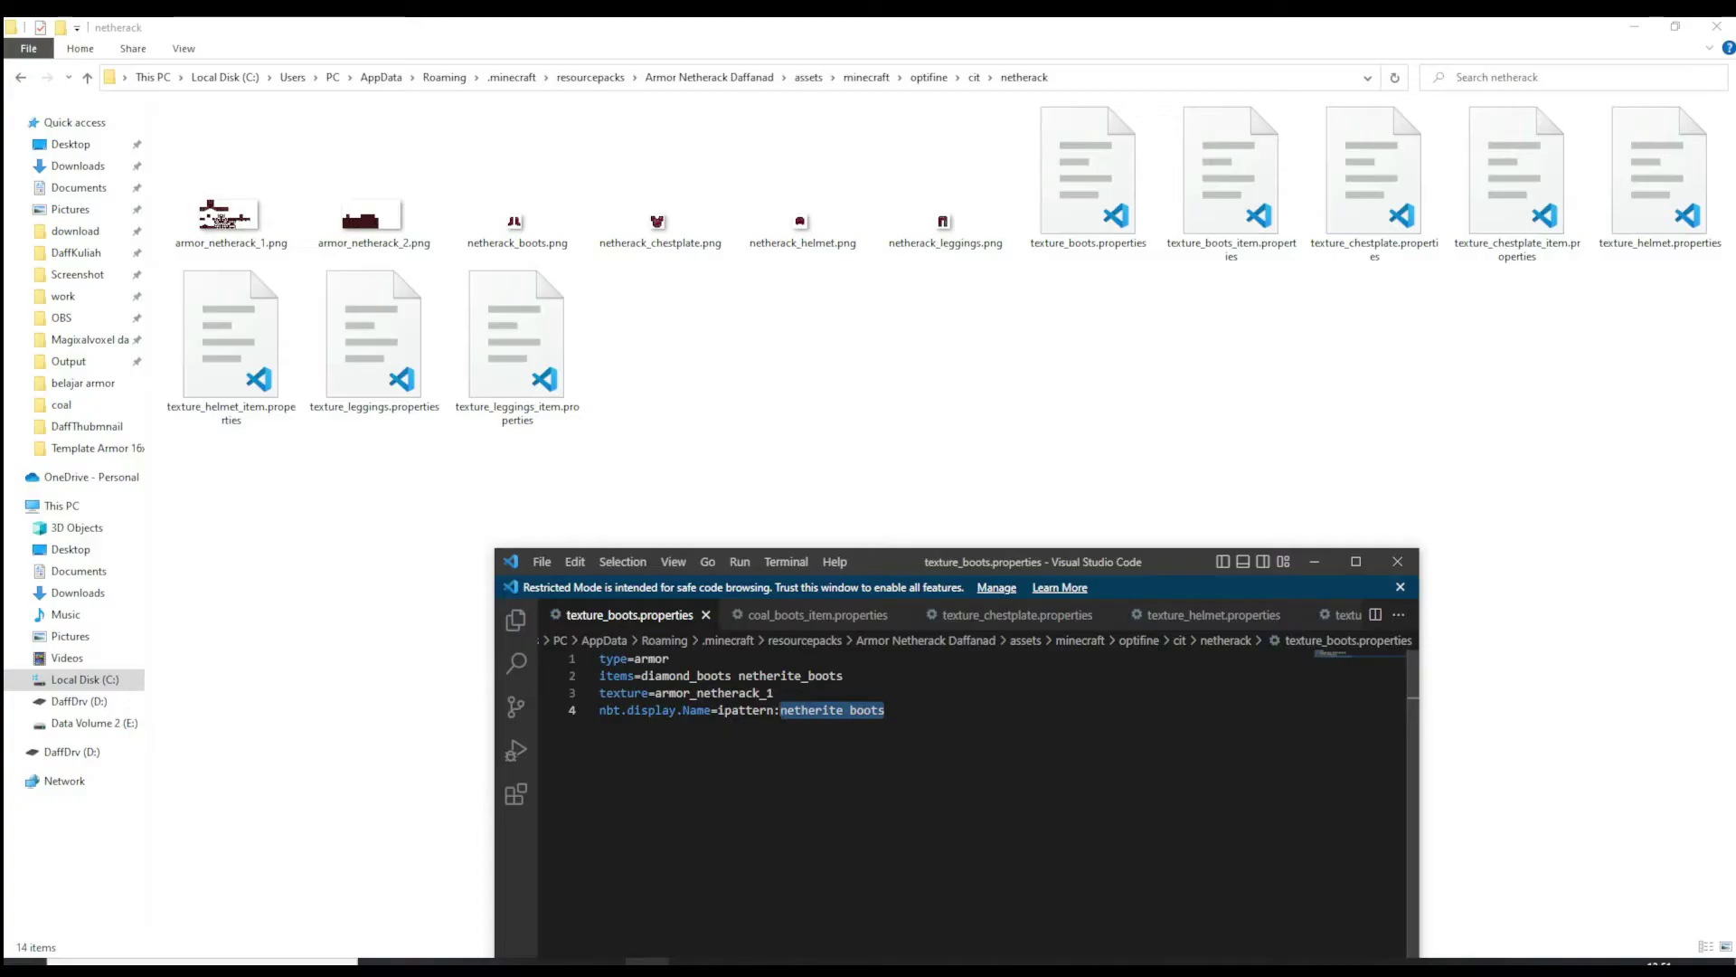
left_click_drag(843, 710, 821, 710)
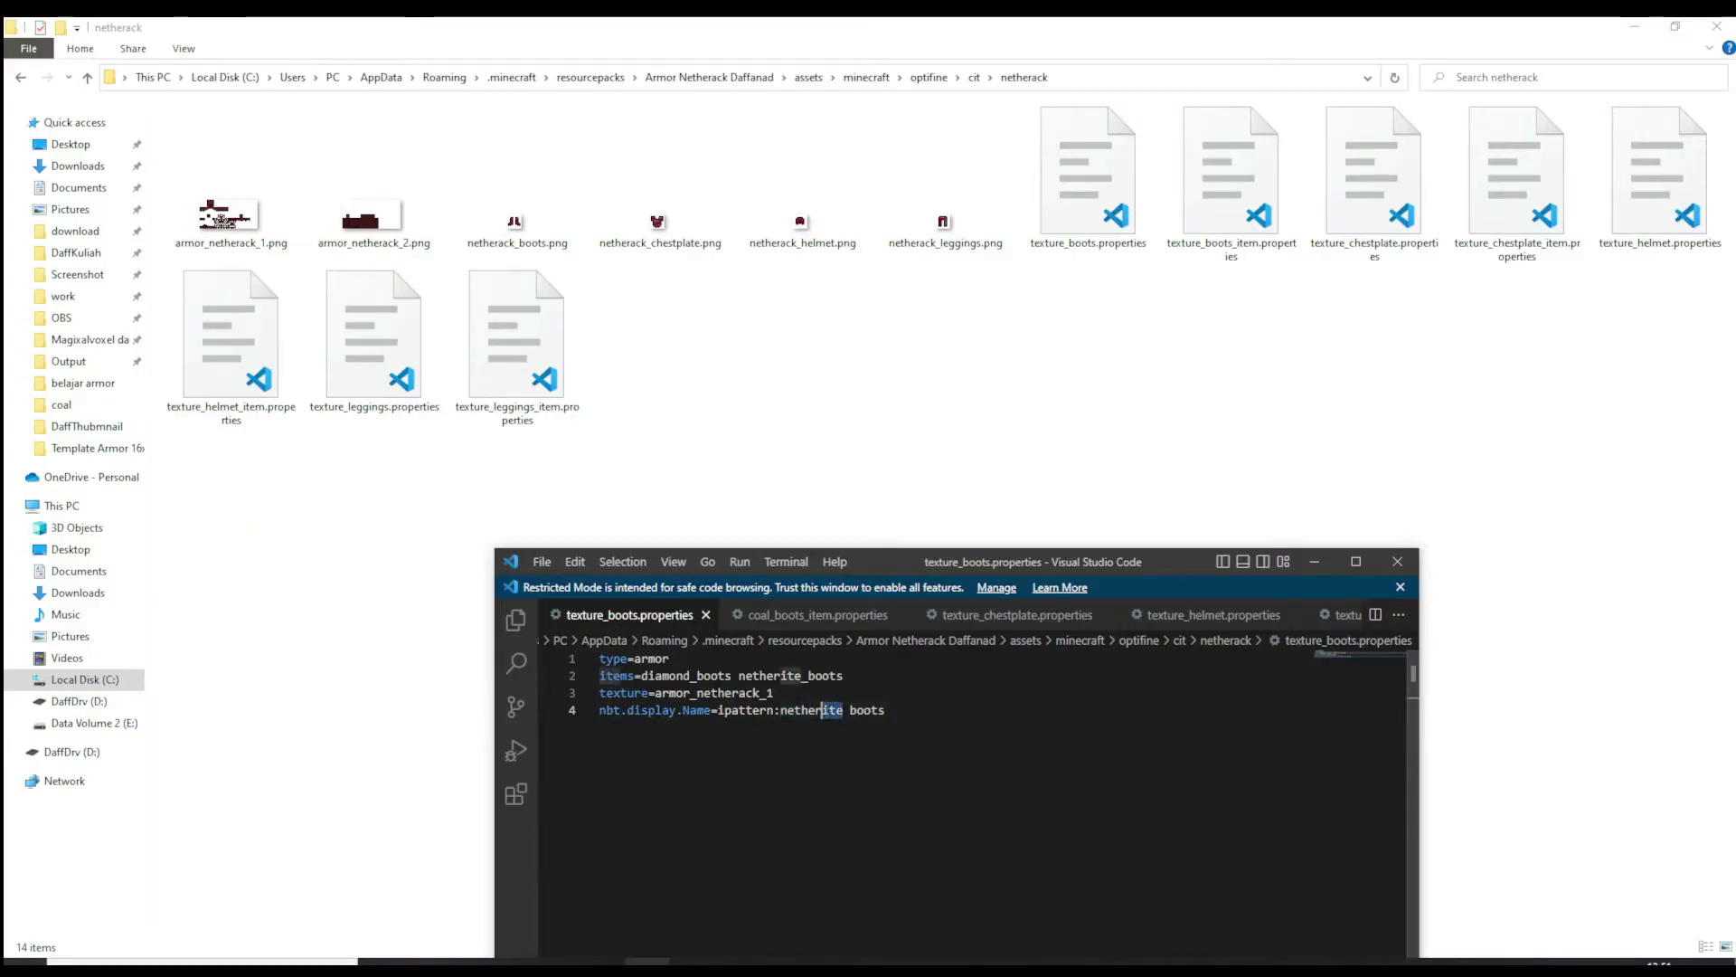
type("ack")
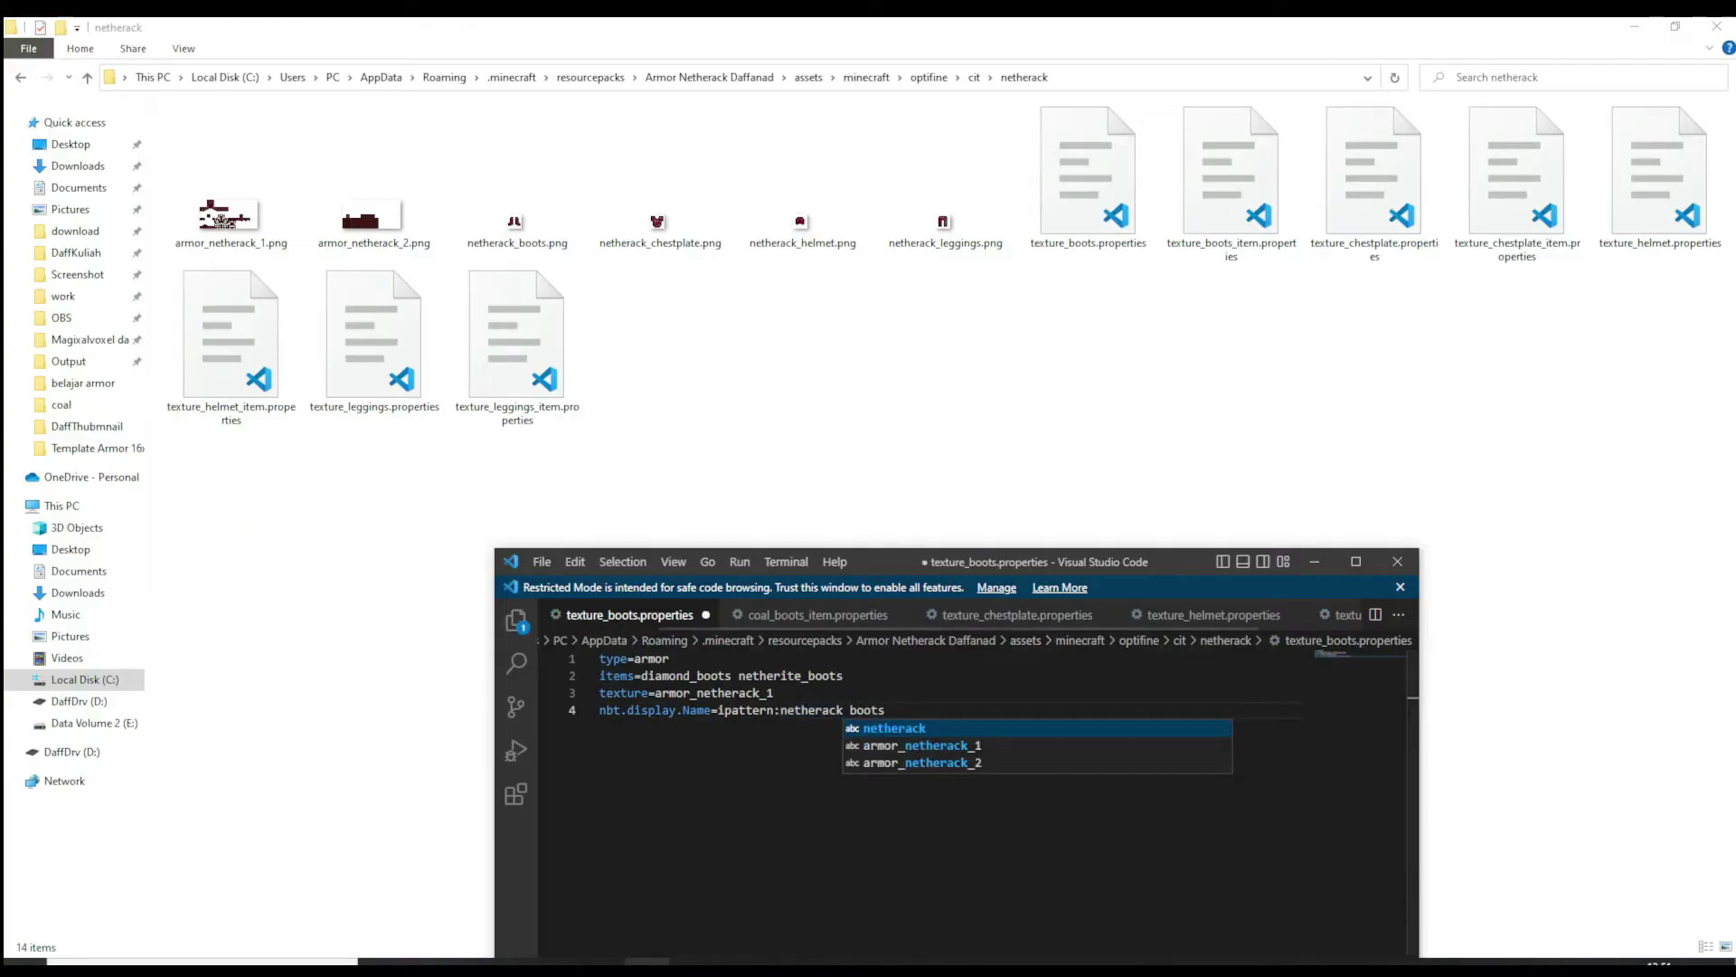
key("Escape")
left_click(1052, 775)
key("ctrl+s")
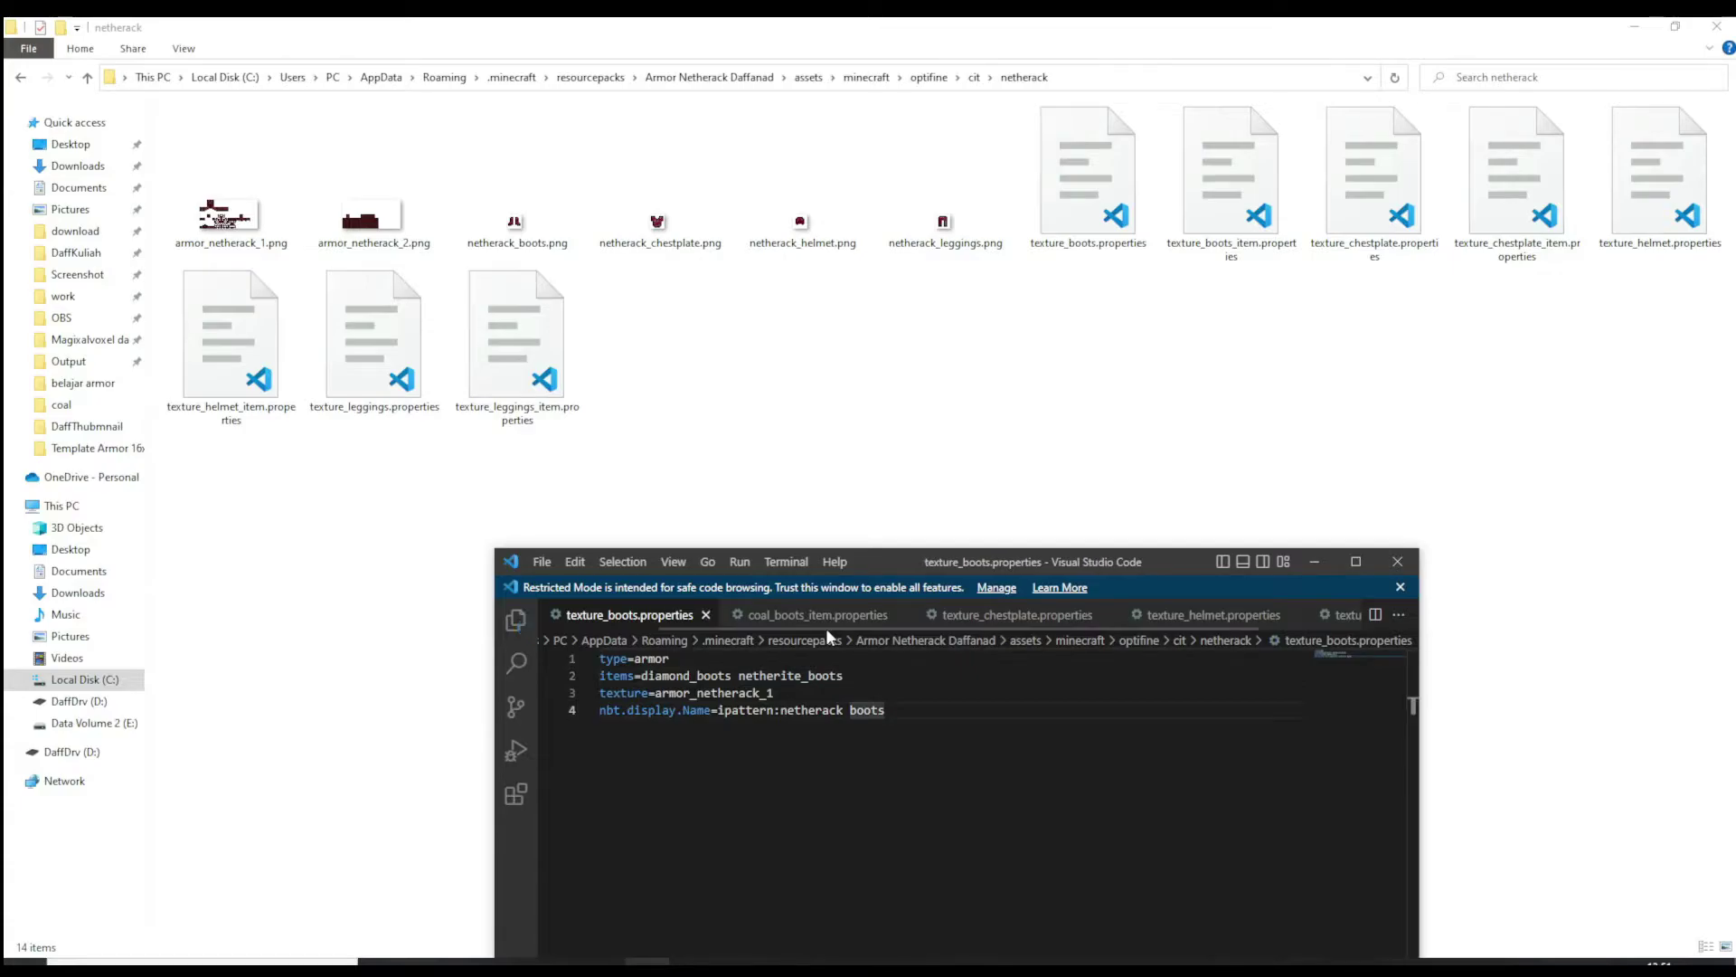
Set the display name in texture_chestplate.properties to netherack chestplate, keeping the ipattern prefix
left_click(981, 622)
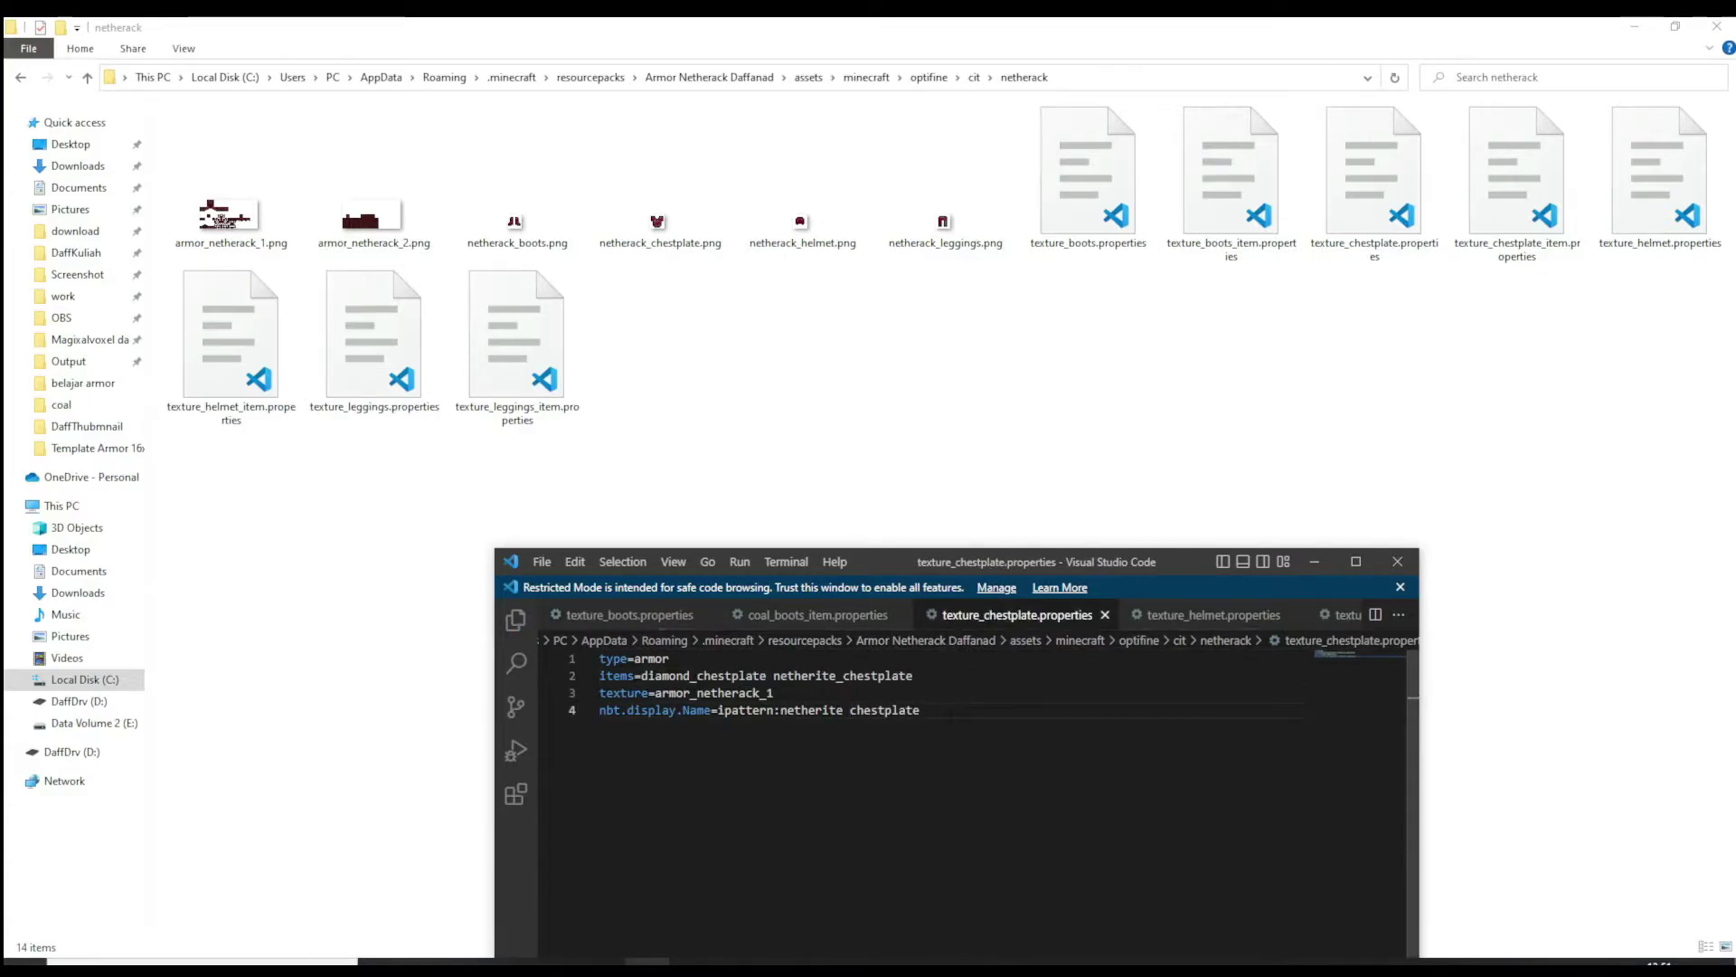
left_click_drag(844, 710, 822, 710)
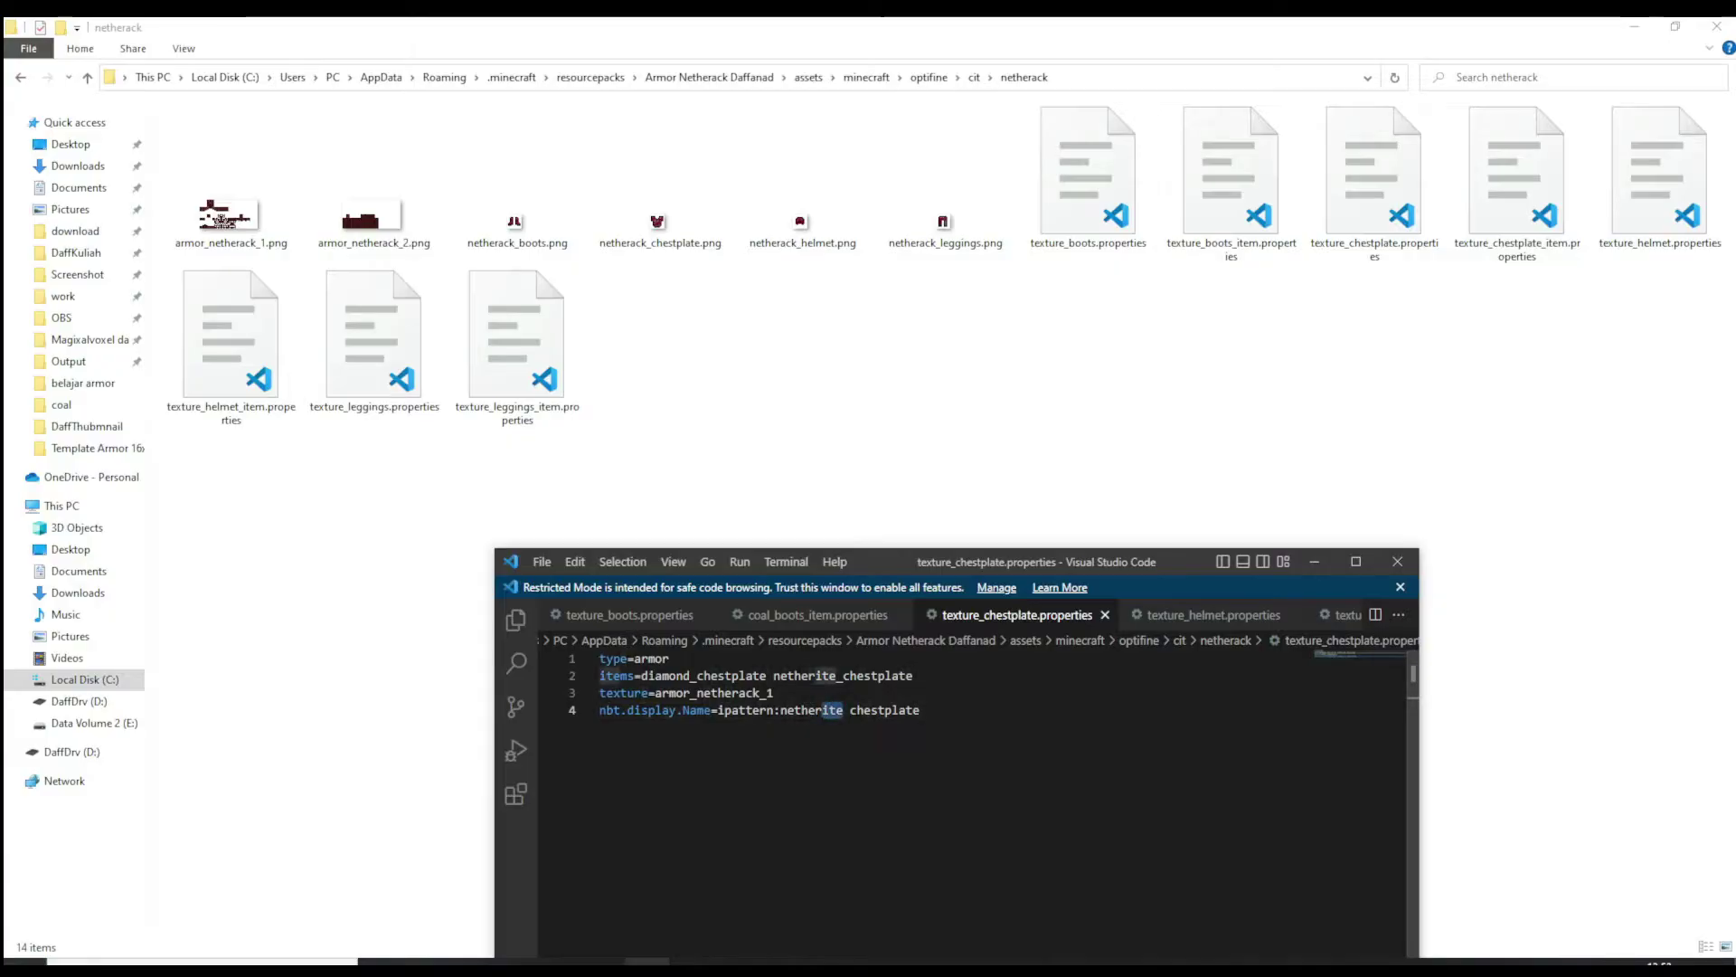
type("ack")
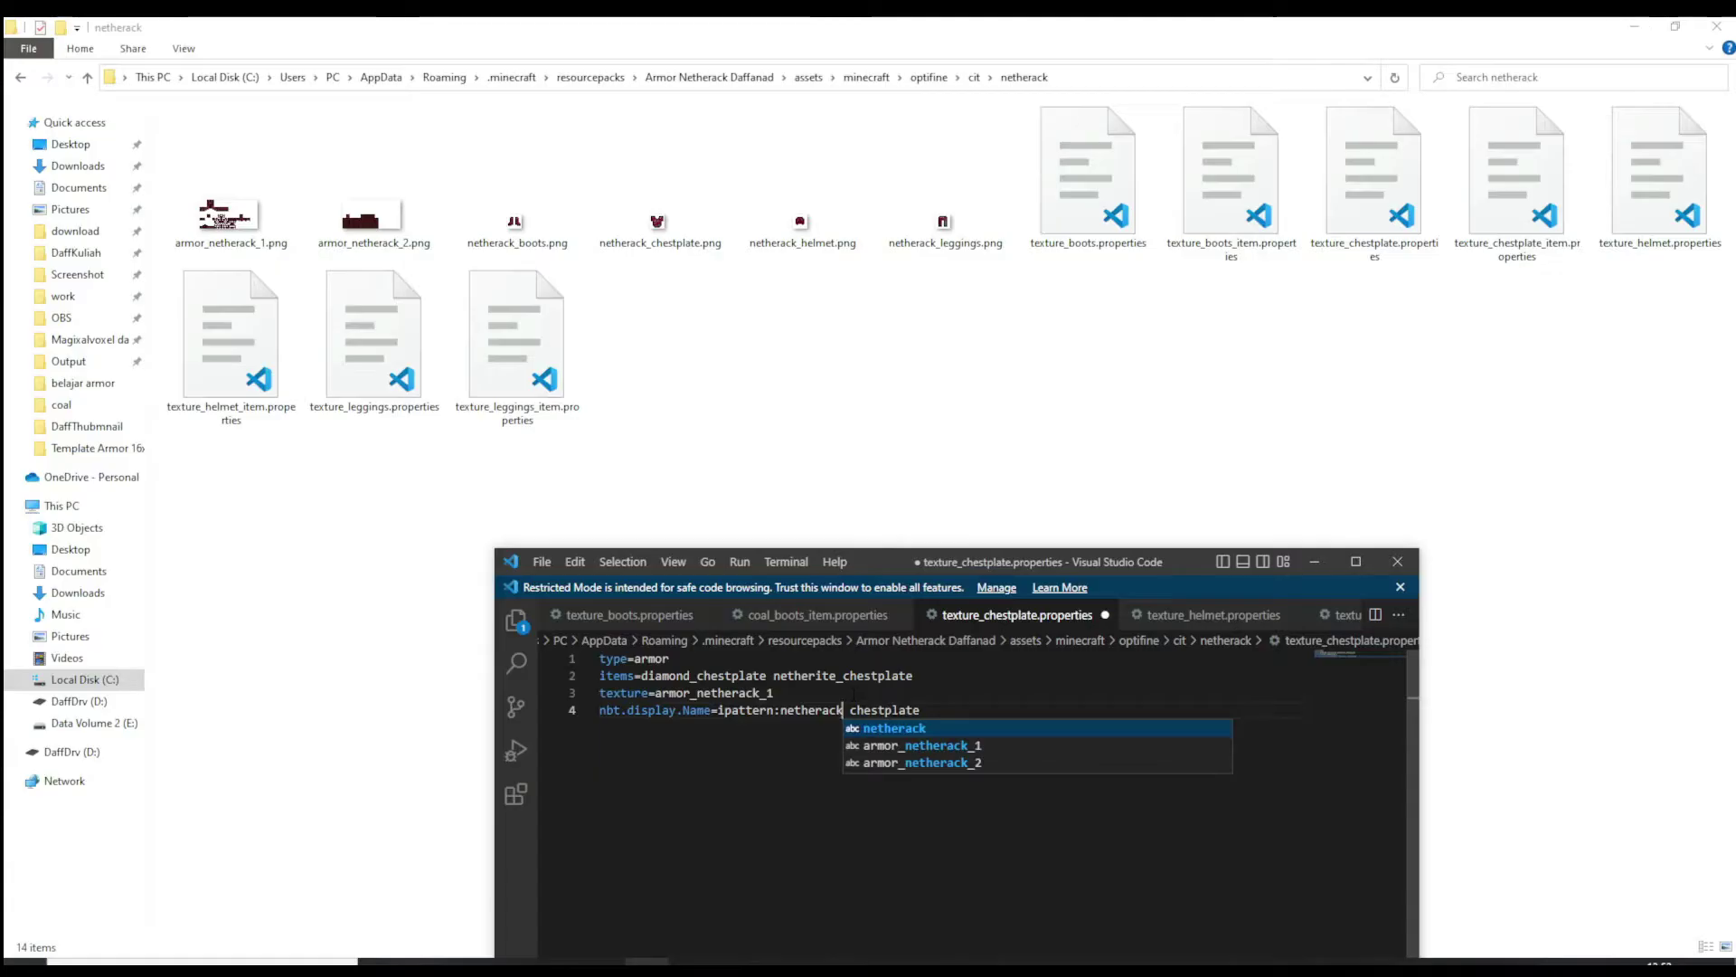
key("Escape")
Replace netherite with netherack in the display name of texture_helmet.properties, and save both the helmet and chestplate files
left_click(1214, 615)
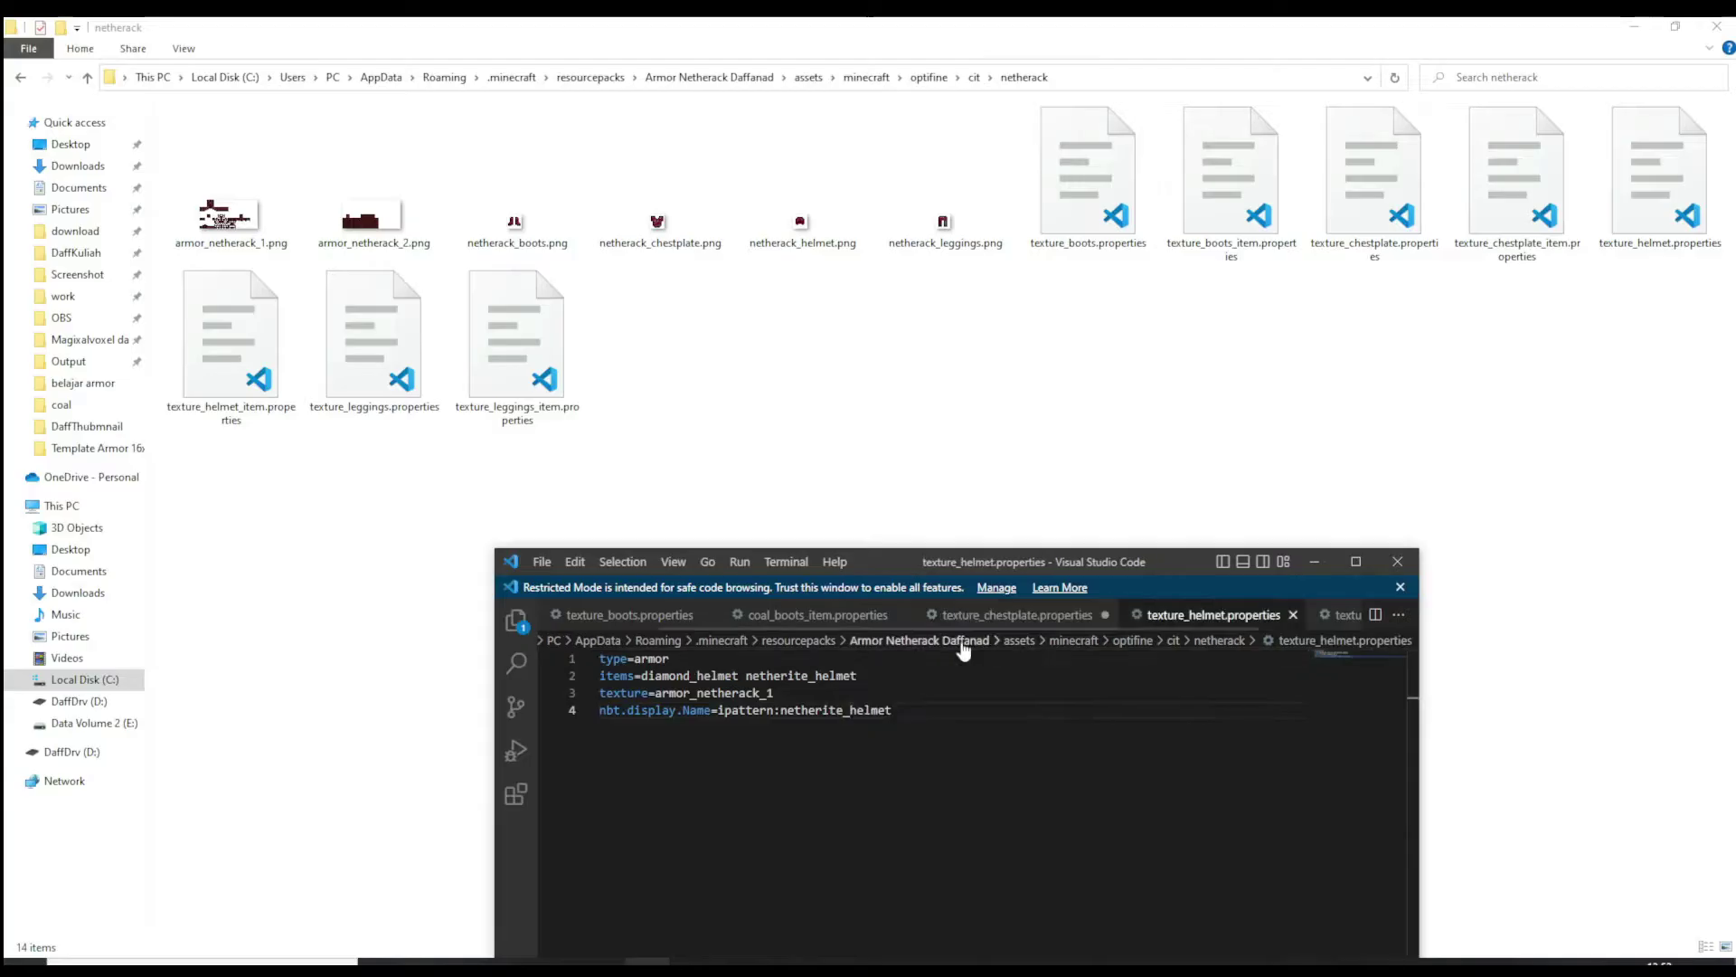
left_click(850, 710)
key("BackSpace")
key("BackSpace")
key("BackSpace")
type("ack")
key("ctrl+s")
left_click(1006, 620)
key("ctrl+s")
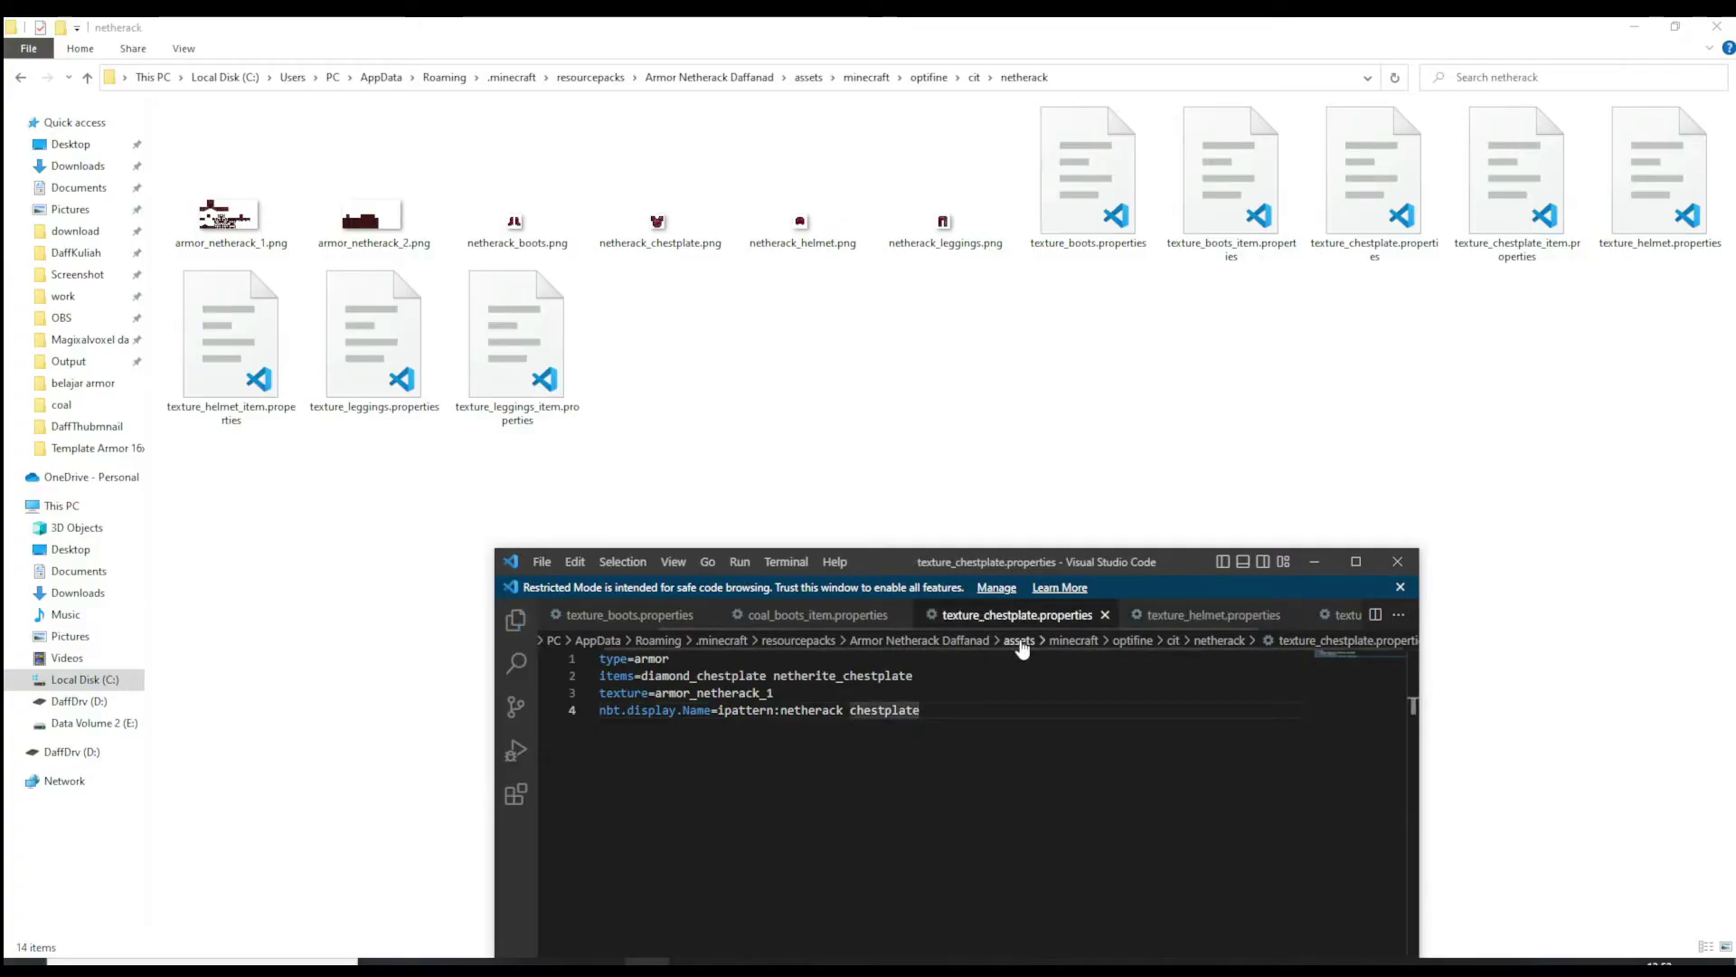
Open diamond_chestplate.png from the Armor Netherack folder in Paint 3D for editing
left_click(414, 346)
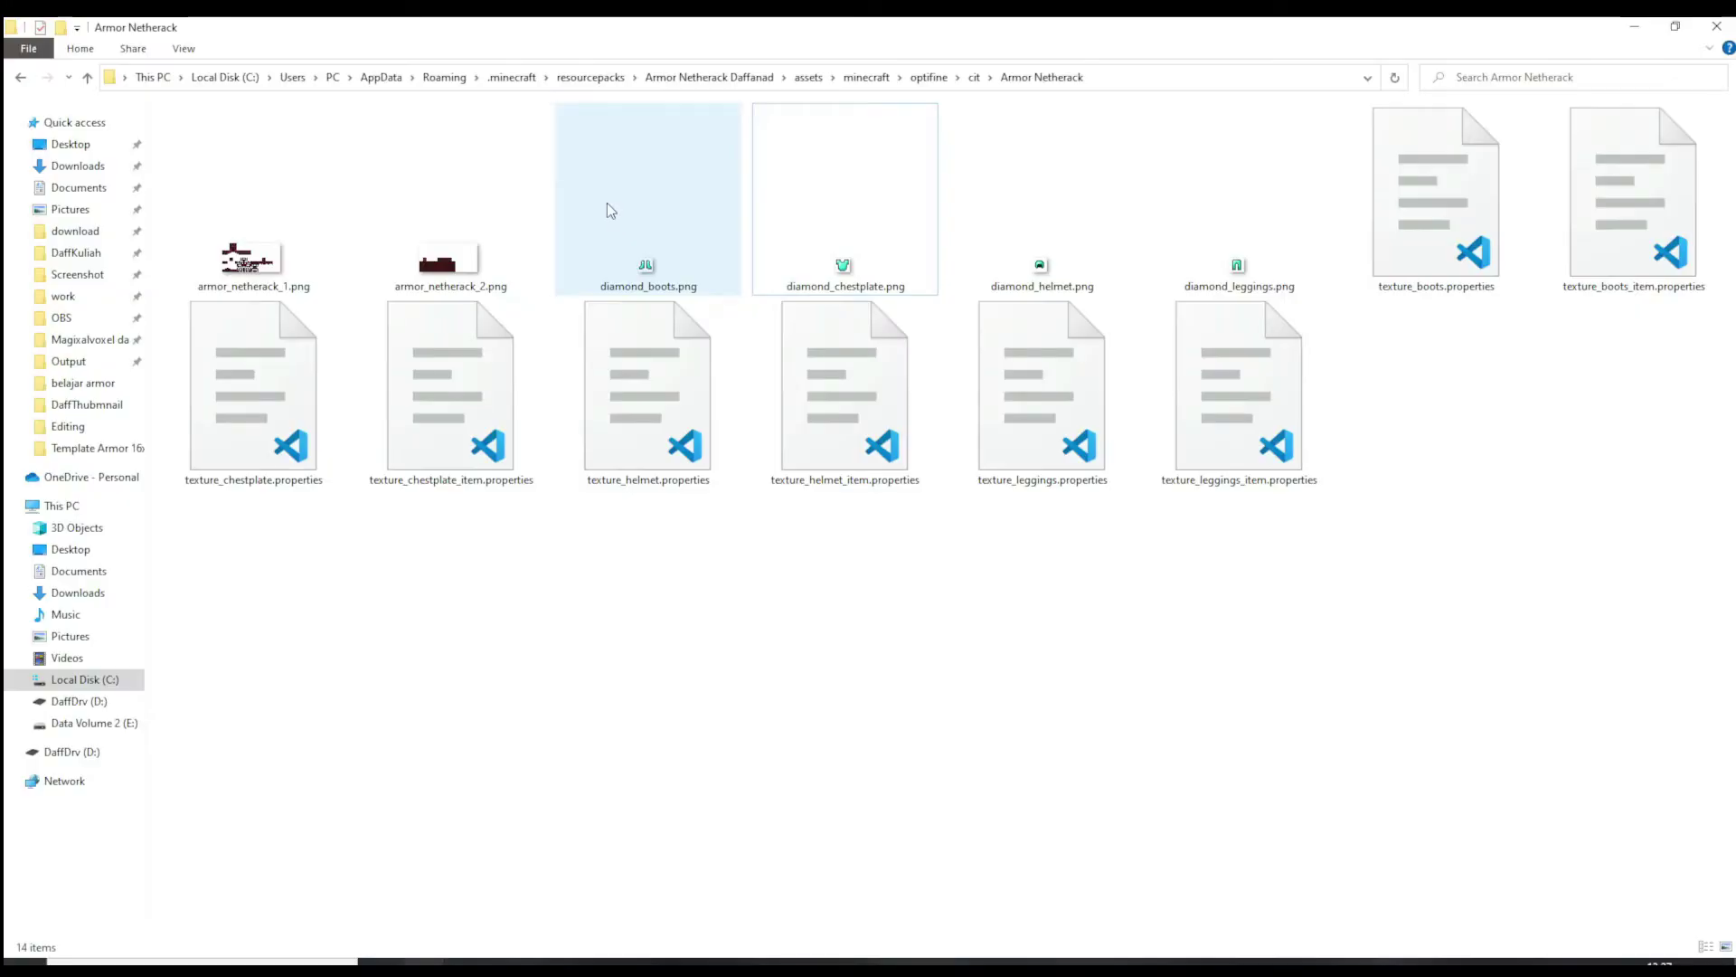
mouse_move(607, 208)
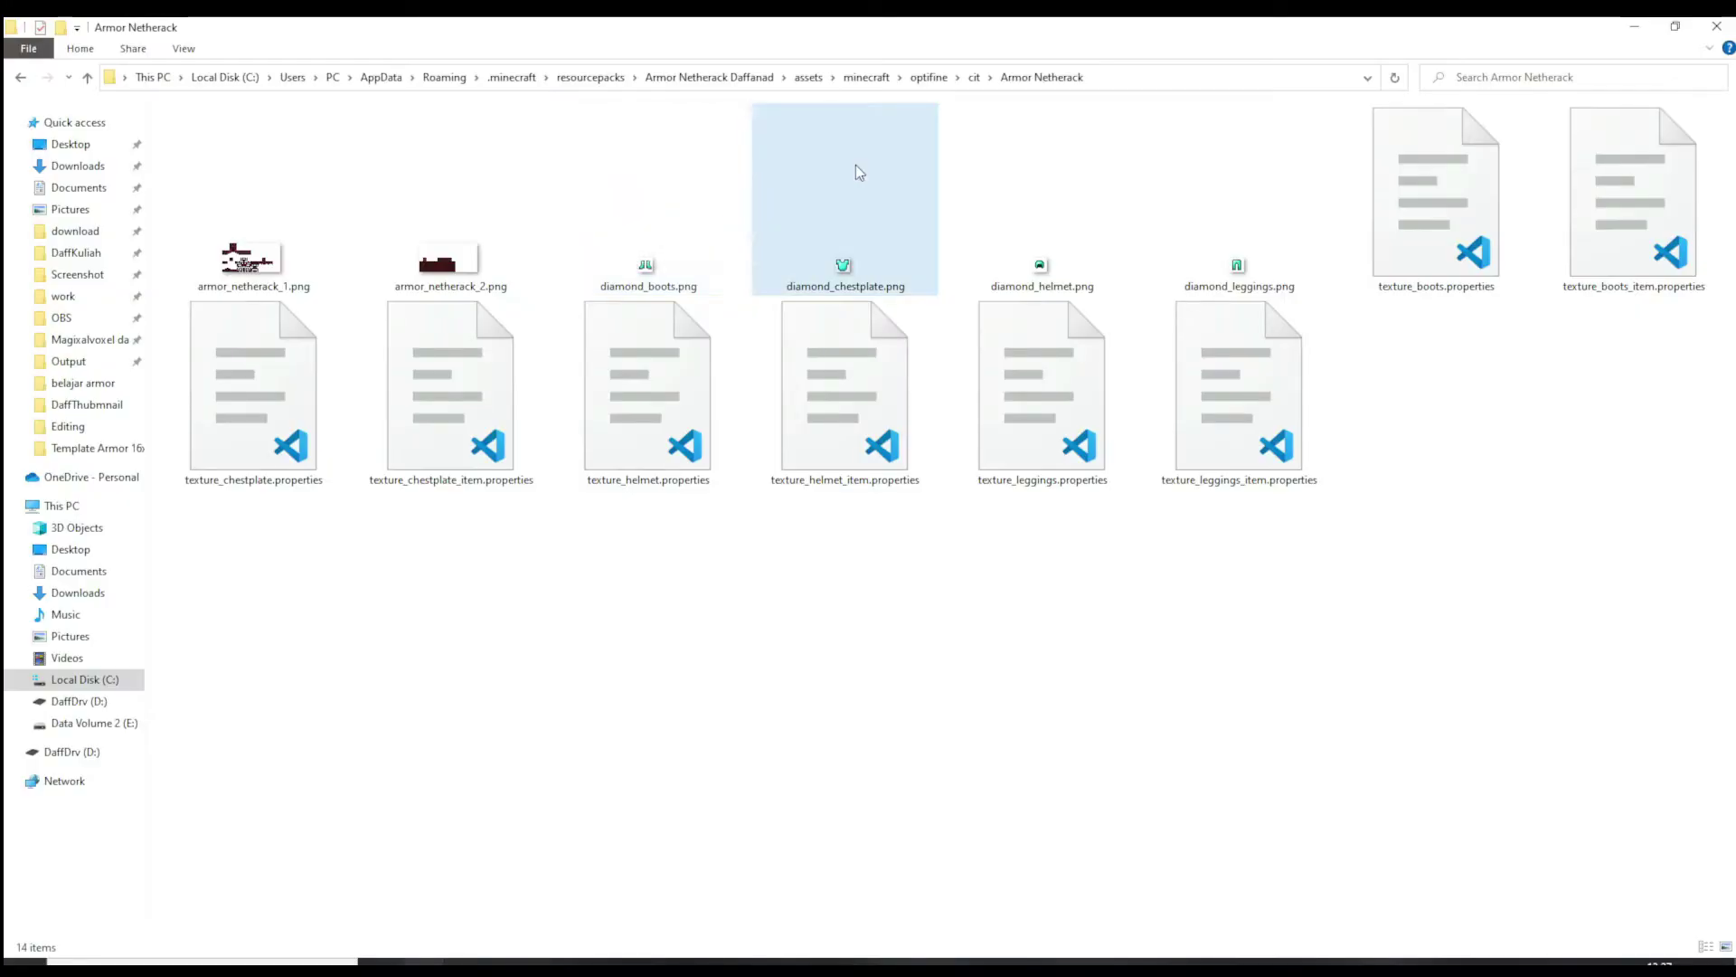
mouse_move(856, 164)
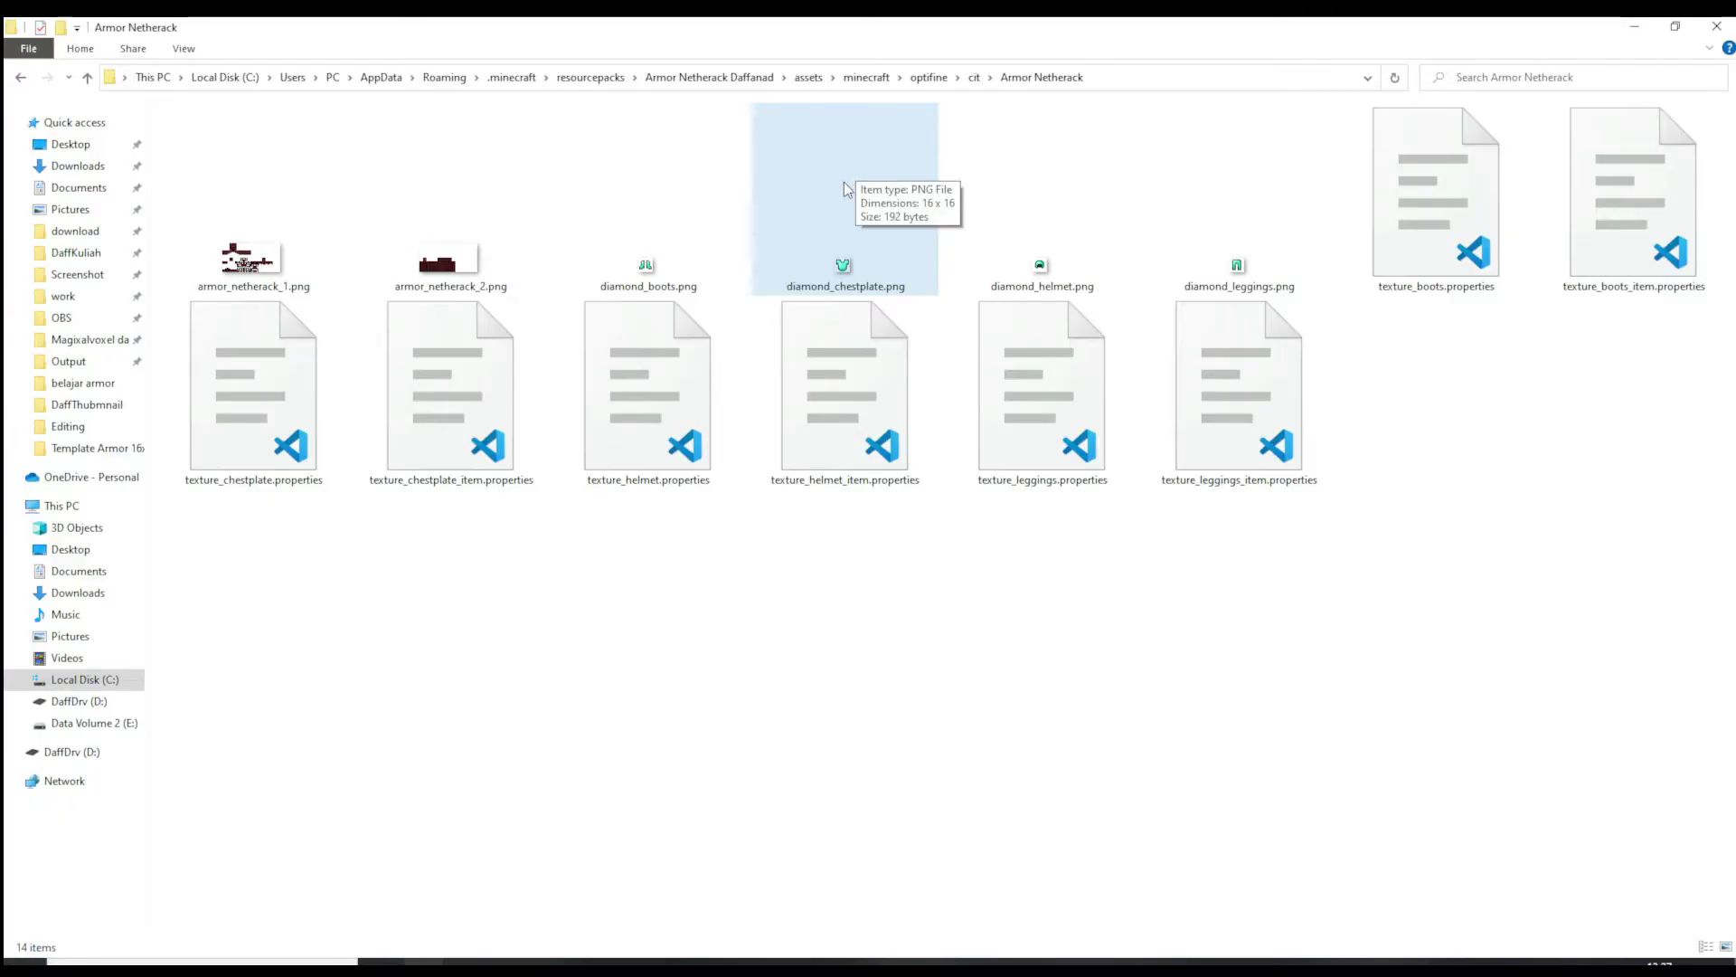
right_click(841, 182)
left_click(787, 177)
right_click(787, 177)
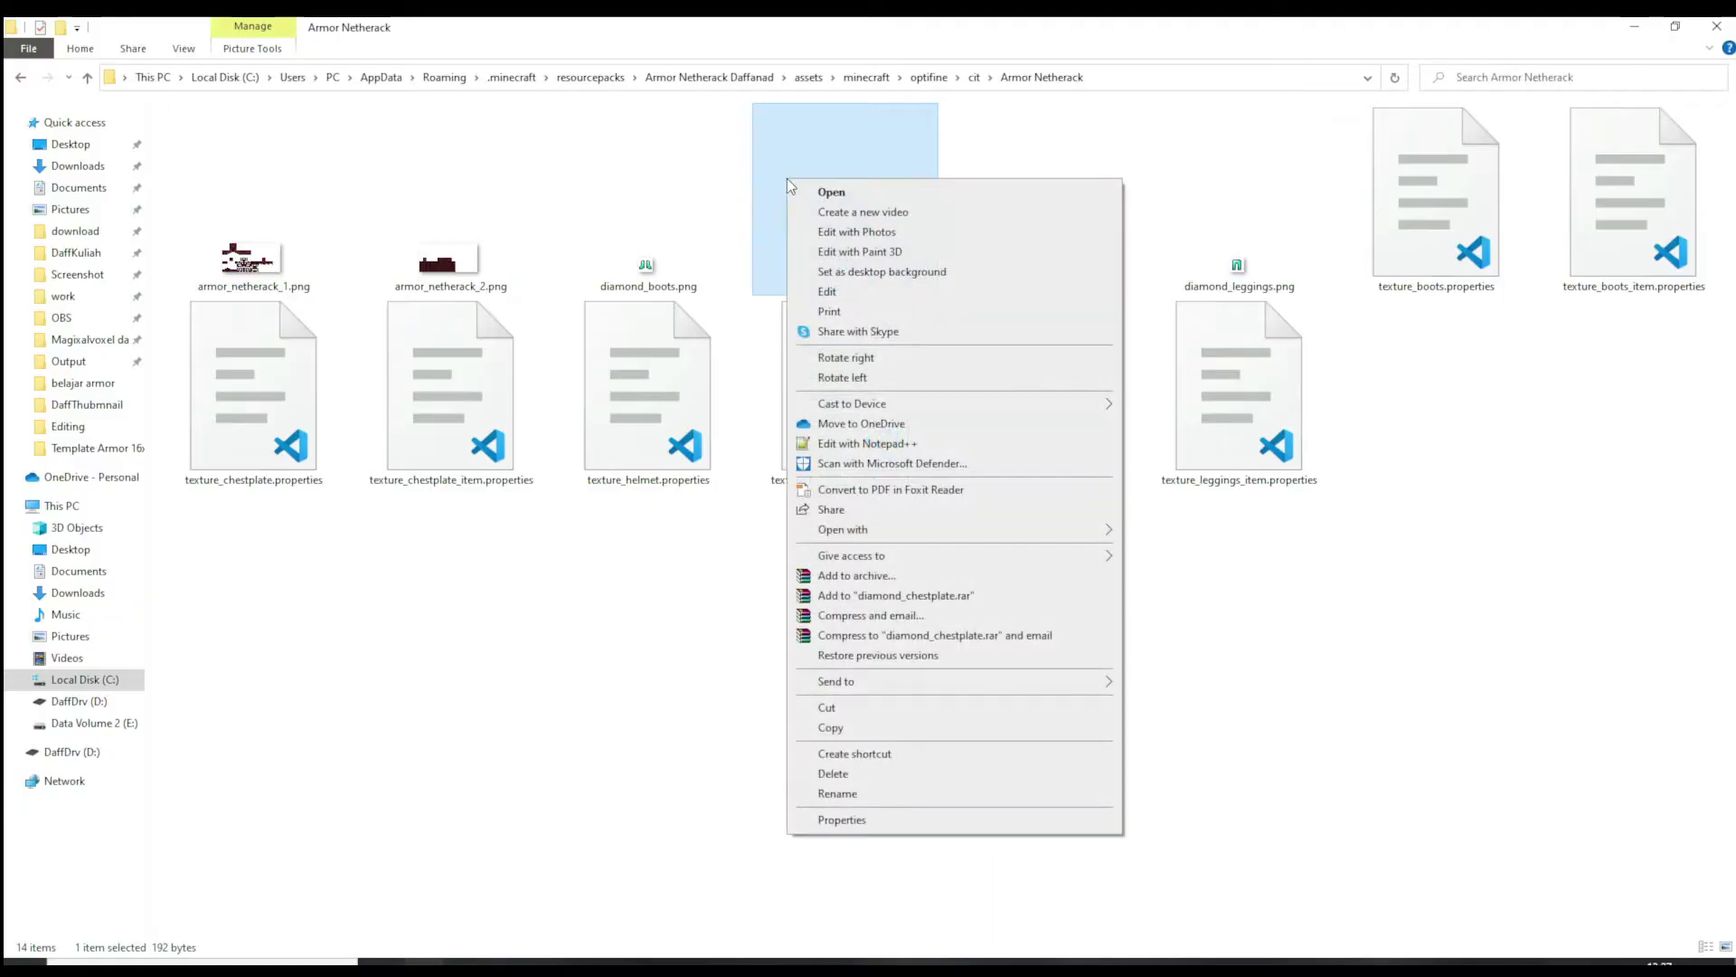
left_click(874, 253)
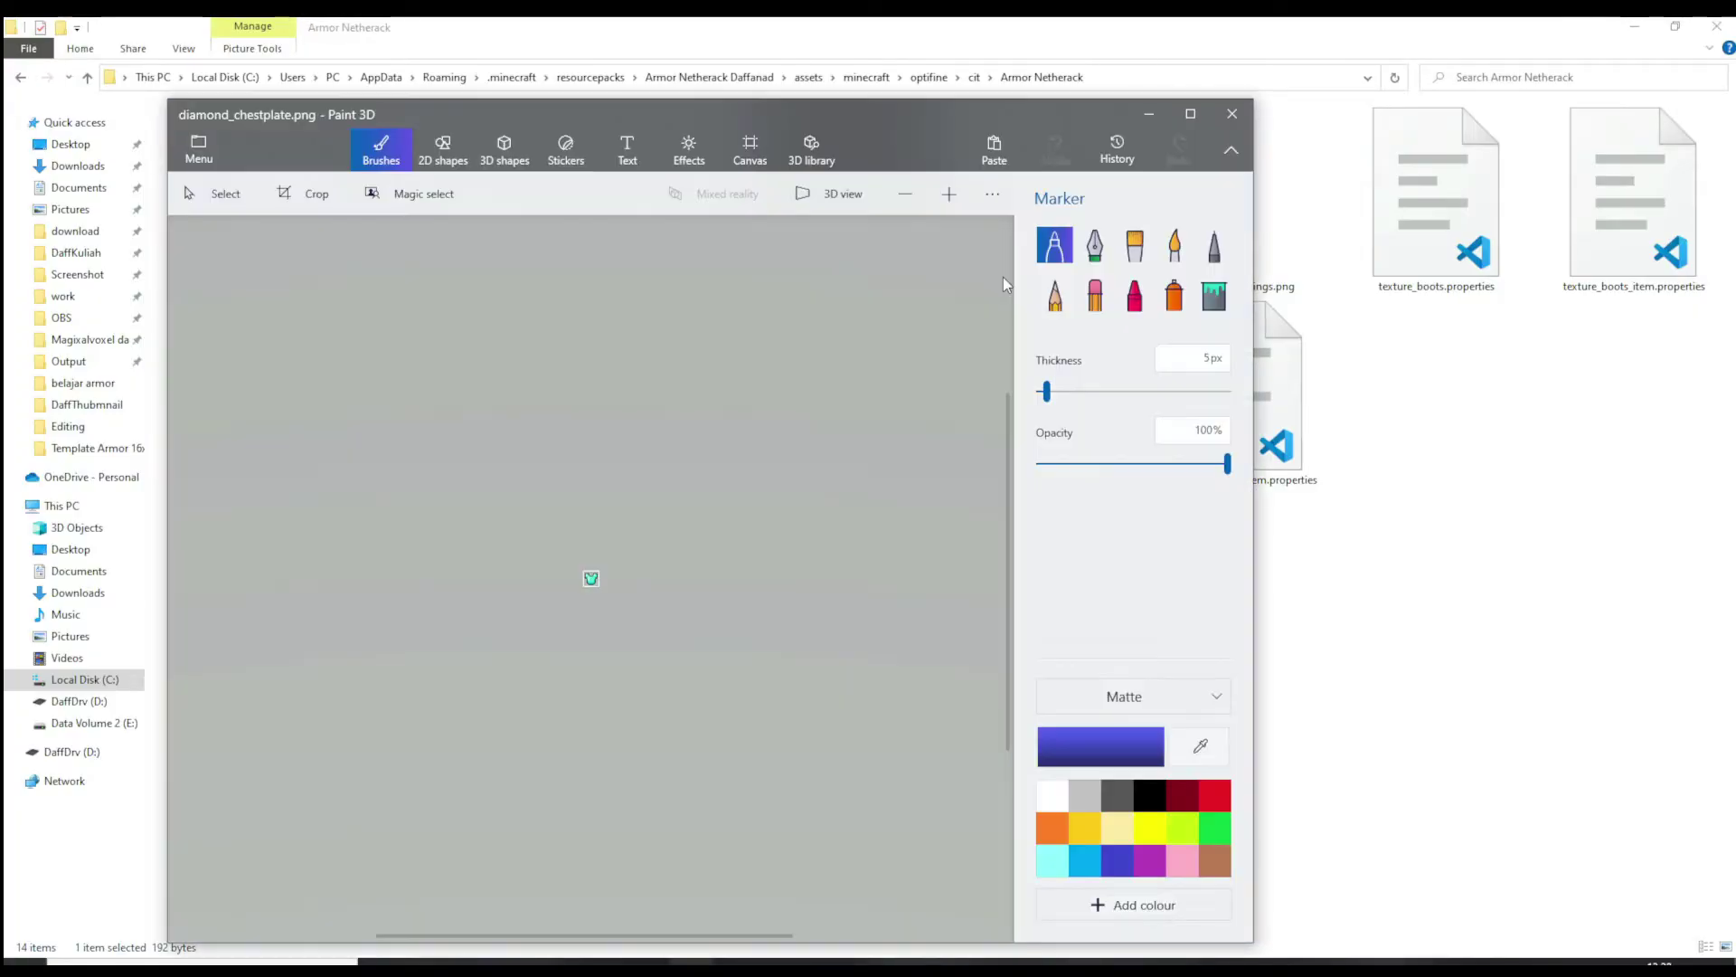
scroll(637, 561, "up", 5)
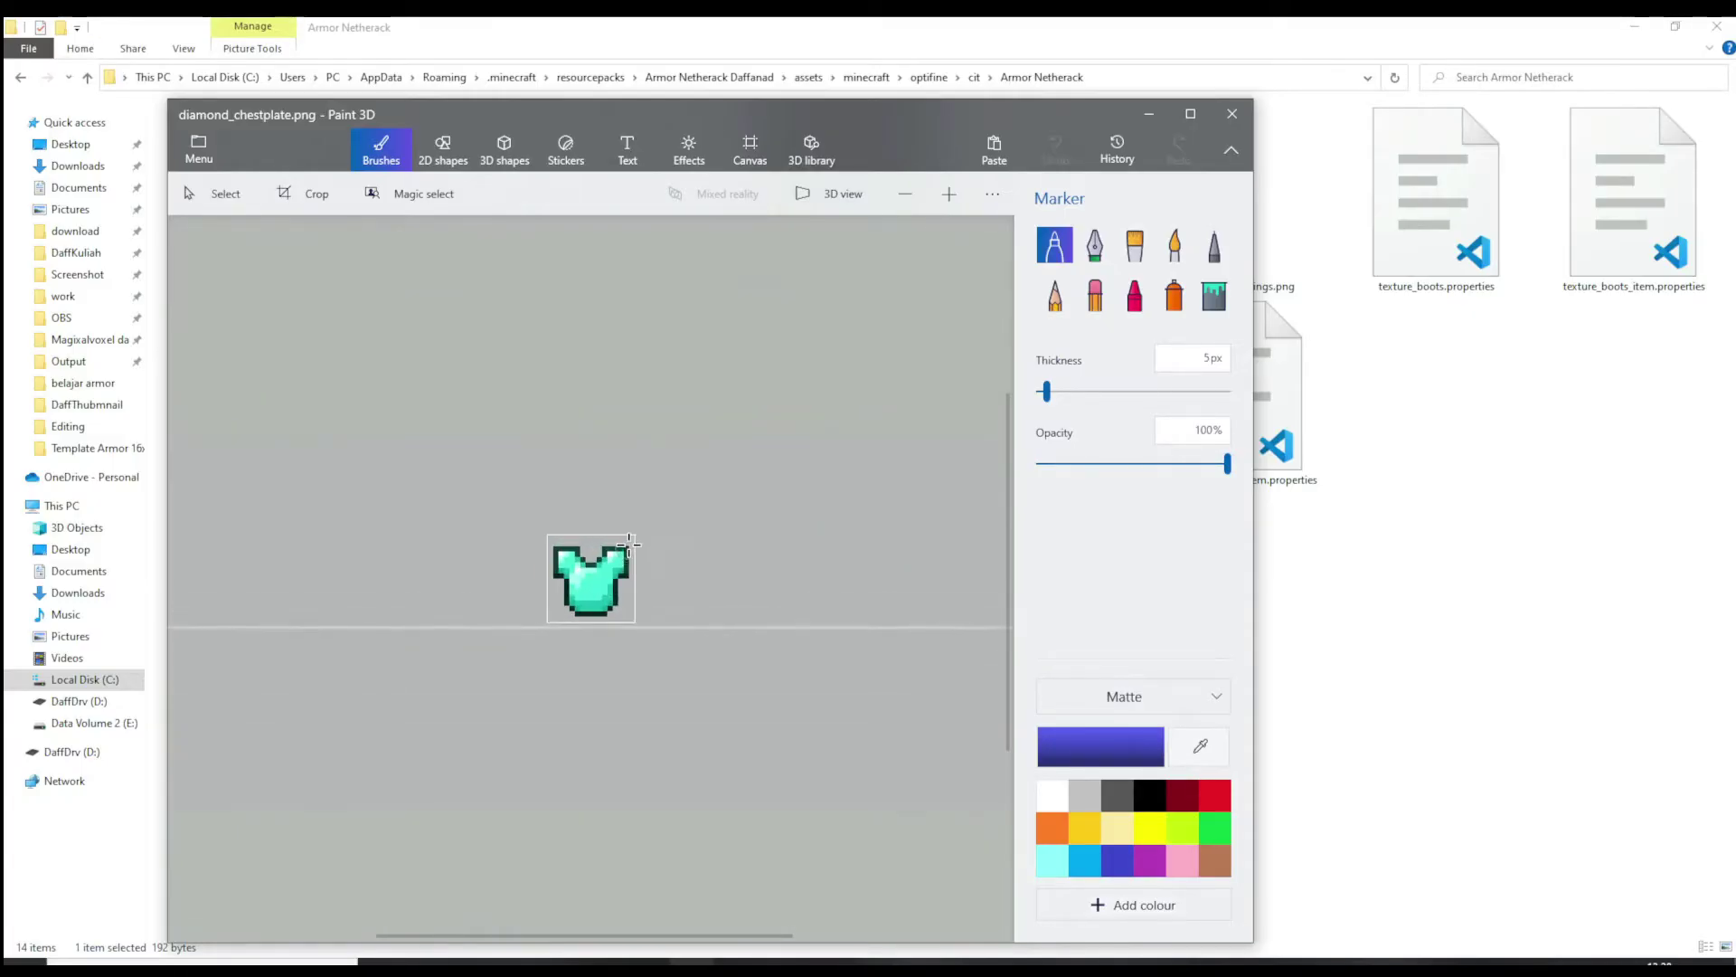
scroll(628, 519, "up", 3)
scroll(628, 495, "down", 2)
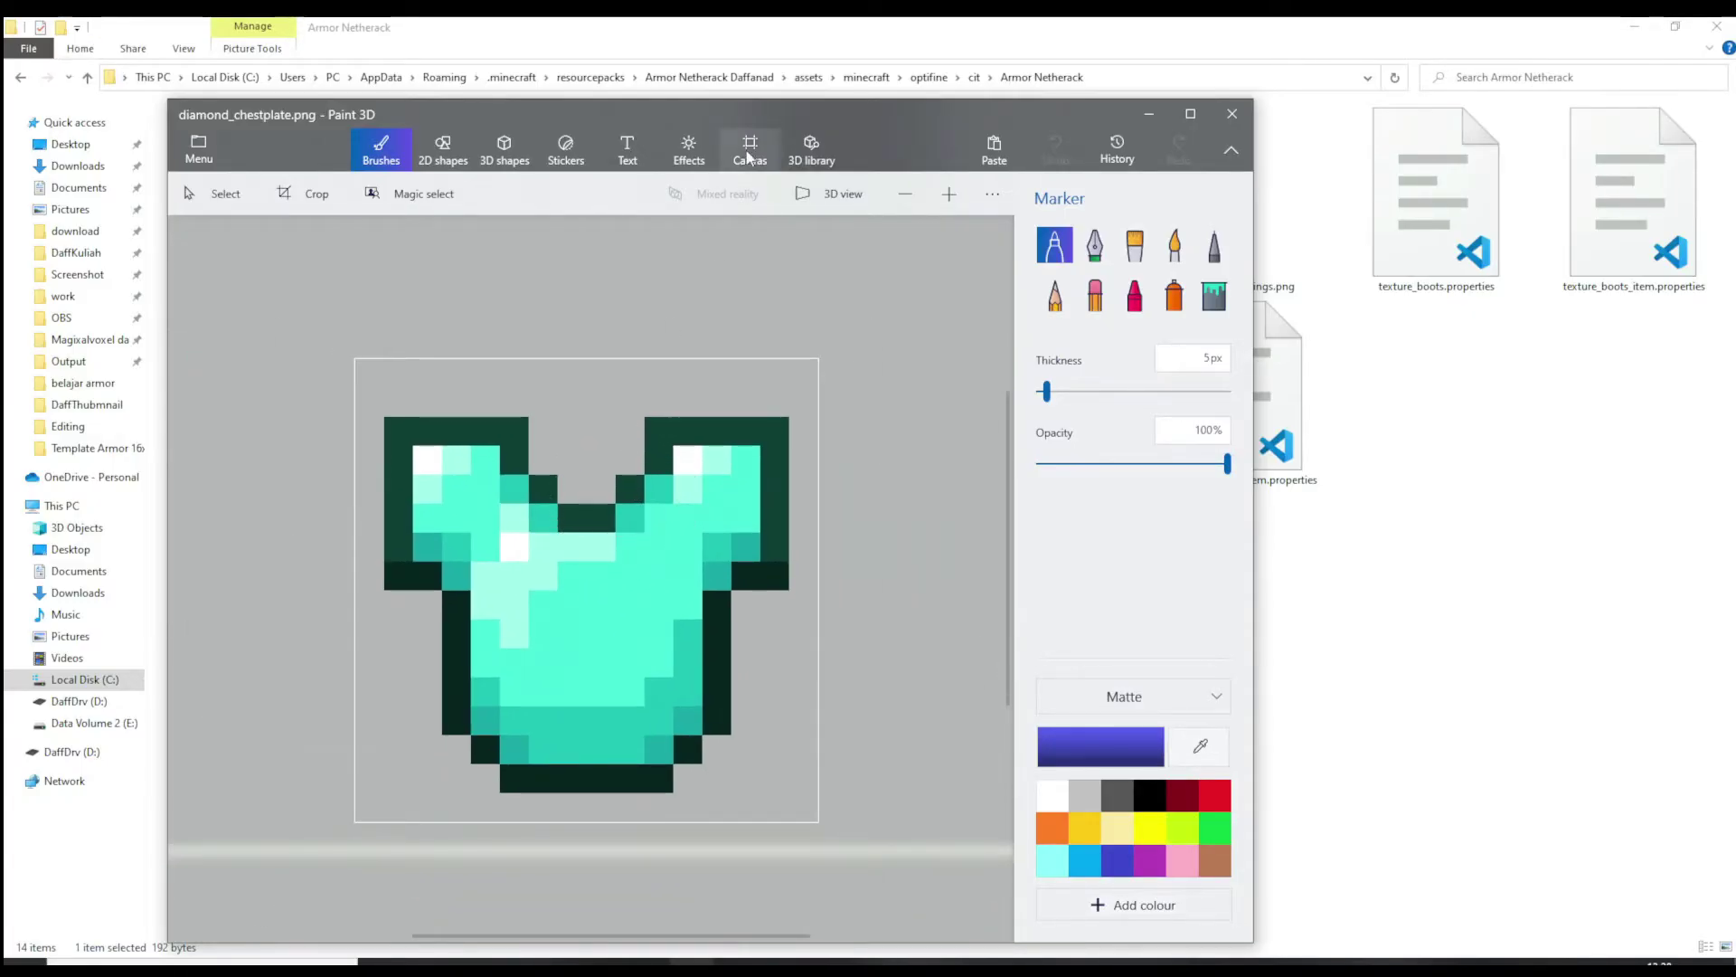
mouse_move(746, 122)
left_mouse_down()
mouse_move(877, 77)
mouse_move(885, 96)
left_mouse_up()
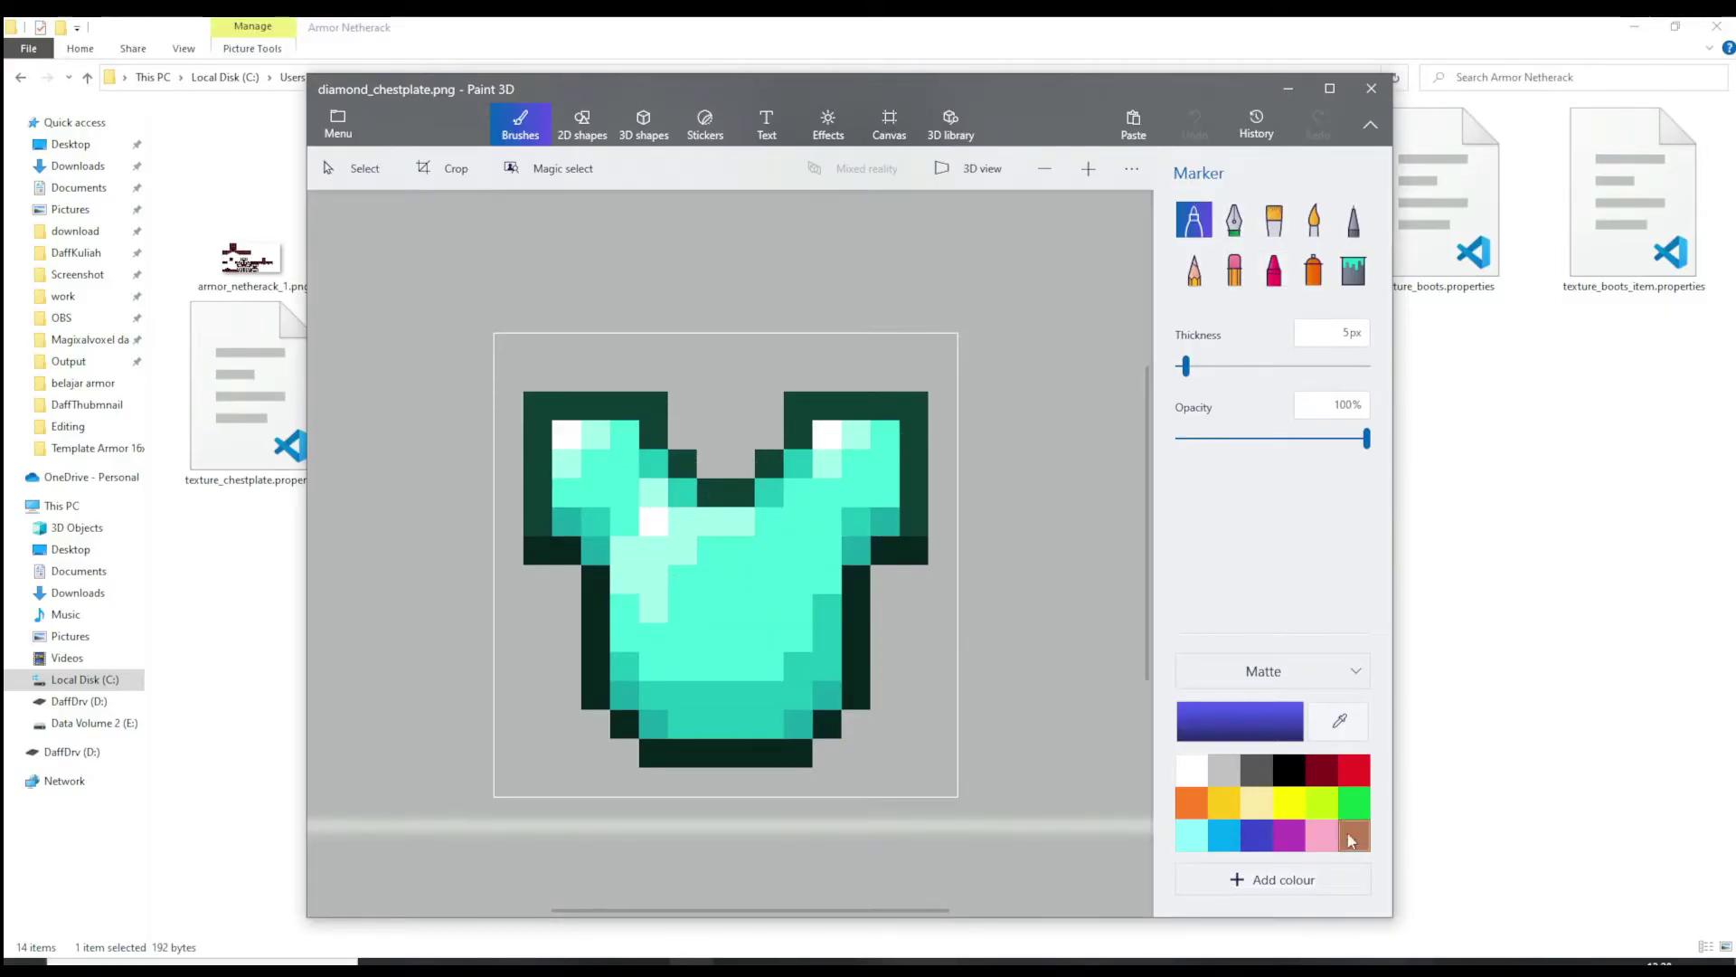
Paint the interior of the chestplate icon dark red with the Marker at 1 px thickness
left_click(1323, 770)
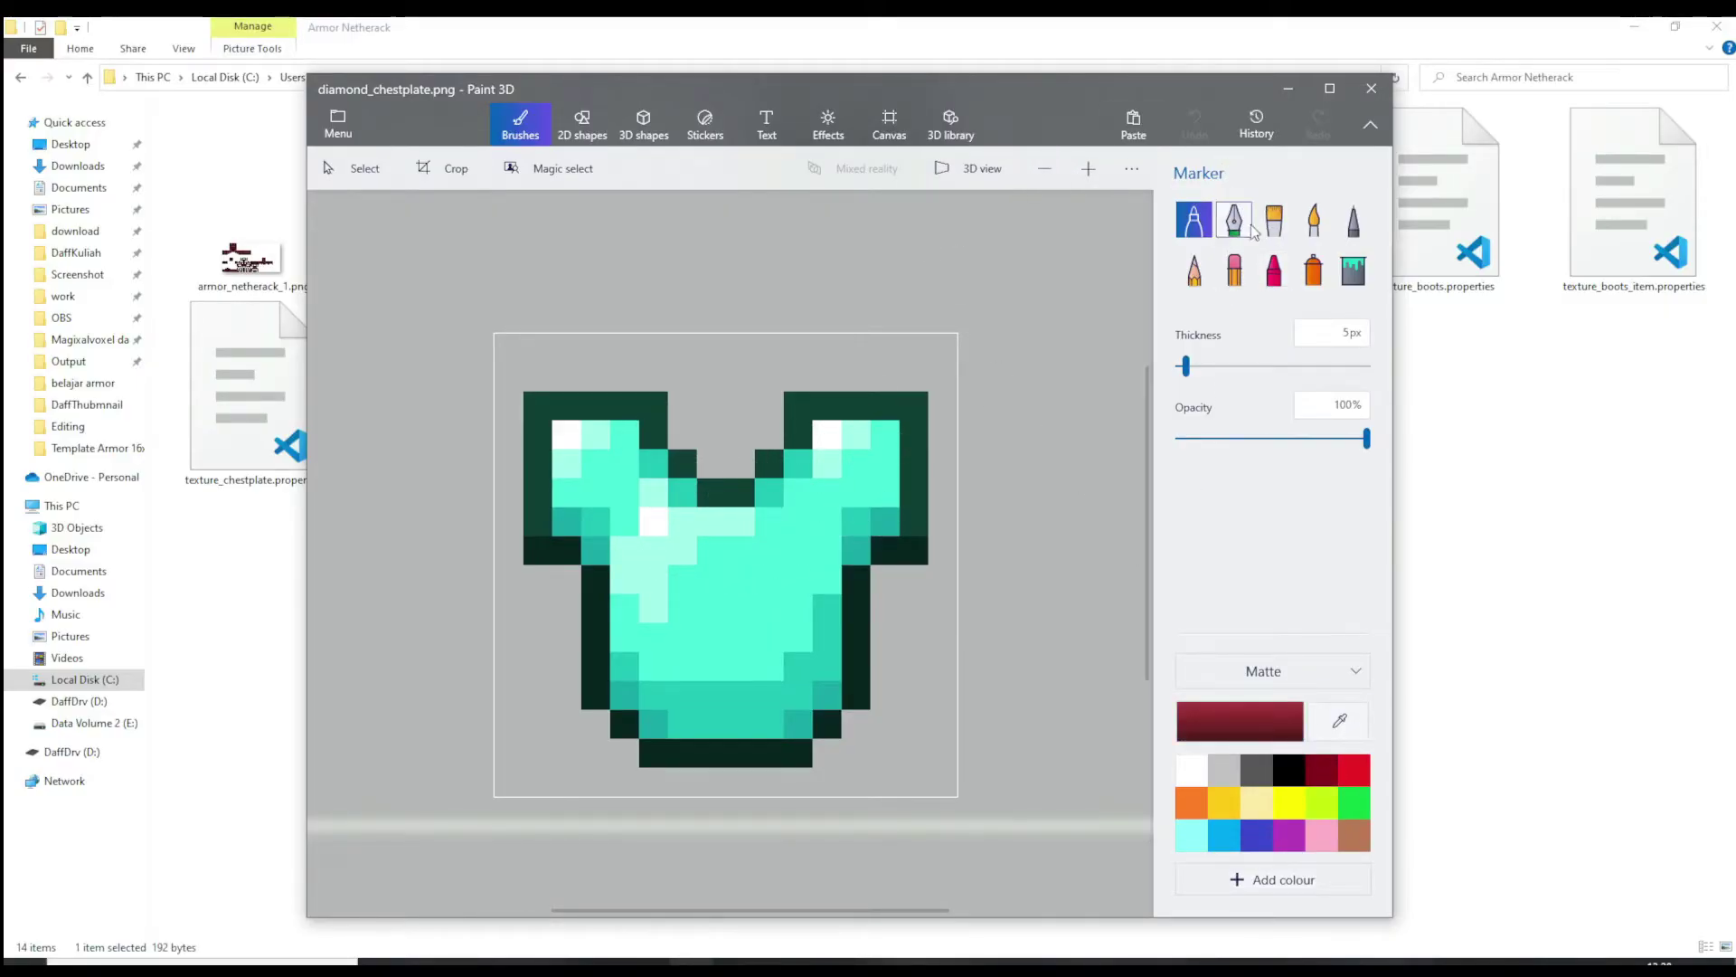
left_click_drag(1186, 366, 1179, 365)
mouse_move(841, 429)
left_mouse_down()
mouse_move(796, 529)
mouse_move(695, 573)
mouse_move(565, 429)
mouse_move(879, 446)
mouse_move(864, 505)
mouse_move(882, 443)
mouse_move(890, 528)
mouse_move(841, 538)
mouse_move(755, 647)
mouse_move(641, 604)
mouse_move(633, 633)
mouse_move(637, 583)
mouse_move(710, 547)
mouse_move(750, 625)
mouse_move(688, 602)
mouse_move(683, 651)
mouse_move(624, 674)
mouse_move(736, 718)
mouse_move(779, 696)
mouse_move(774, 721)
mouse_move(659, 701)
mouse_move(632, 647)
mouse_move(853, 644)
mouse_move(801, 633)
mouse_move(725, 663)
mouse_move(830, 508)
mouse_move(855, 551)
left_mouse_up()
Recolour the chestplate icon's outline black using the 1 px Pixel pen, save the image and minimize Paint 3D
left_click(1290, 770)
mouse_move(655, 404)
left_mouse_down()
mouse_move(613, 399)
mouse_move(588, 723)
left_mouse_up()
key("ctrl+z")
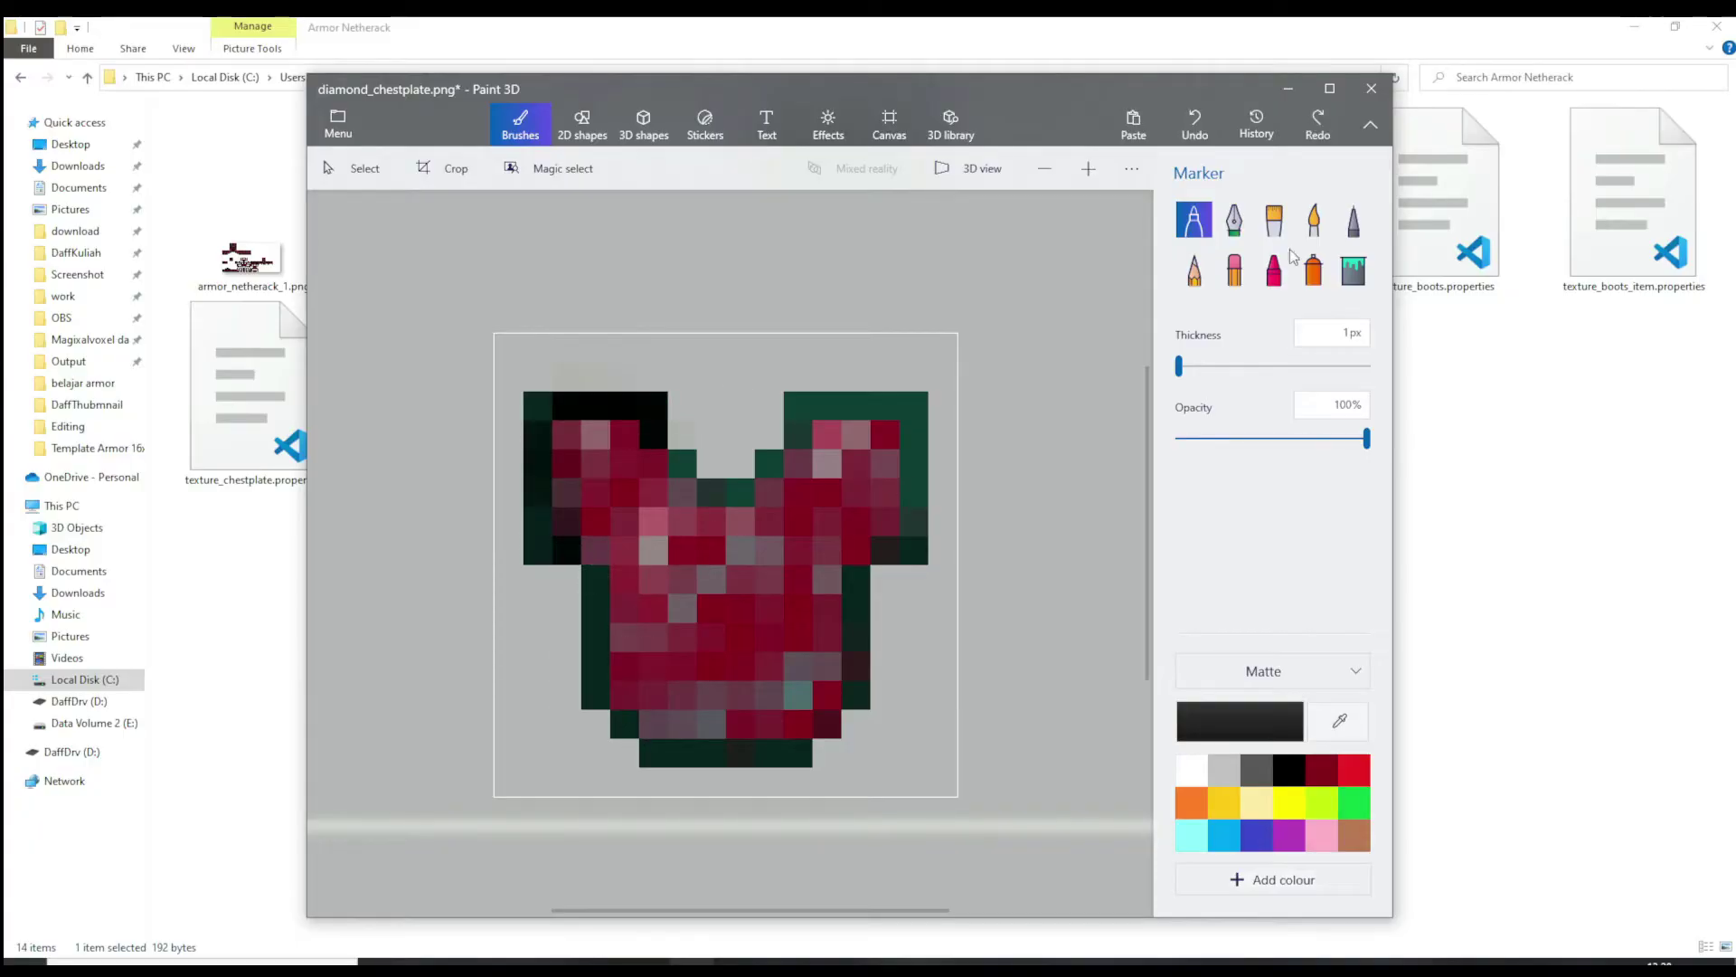
left_click(1194, 269)
left_click(1354, 220)
mouse_move(596, 571)
left_mouse_down()
mouse_move(763, 748)
mouse_move(919, 504)
mouse_move(679, 492)
left_mouse_up()
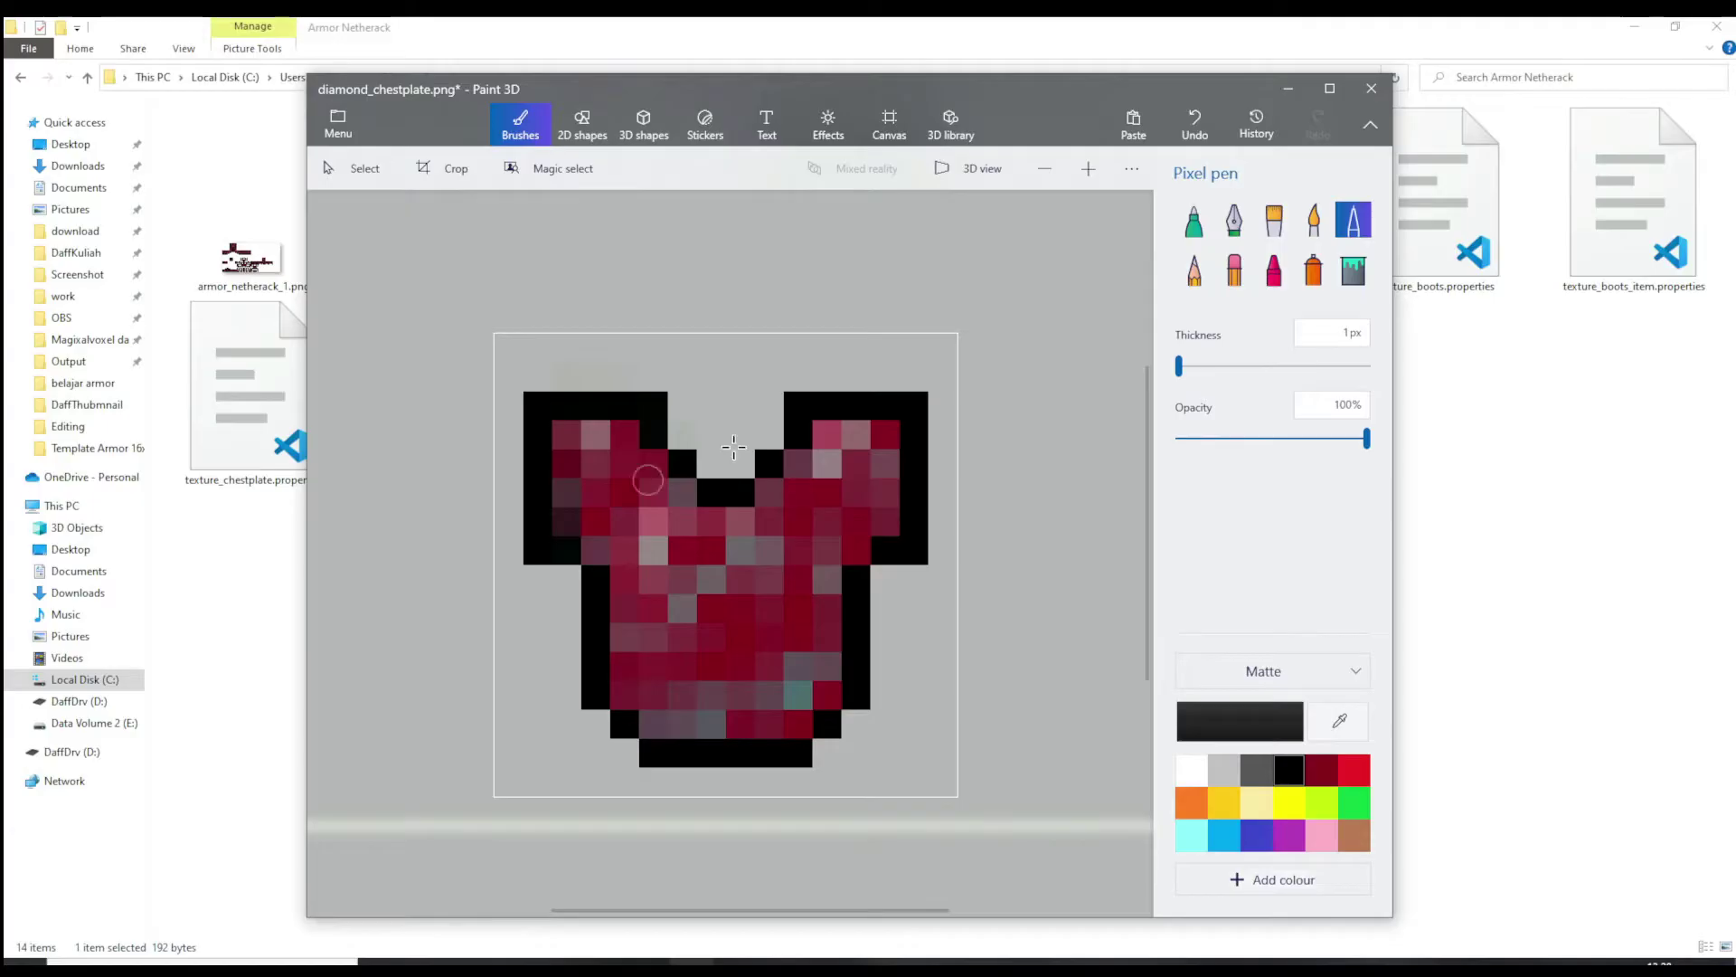
key("ctrl+s")
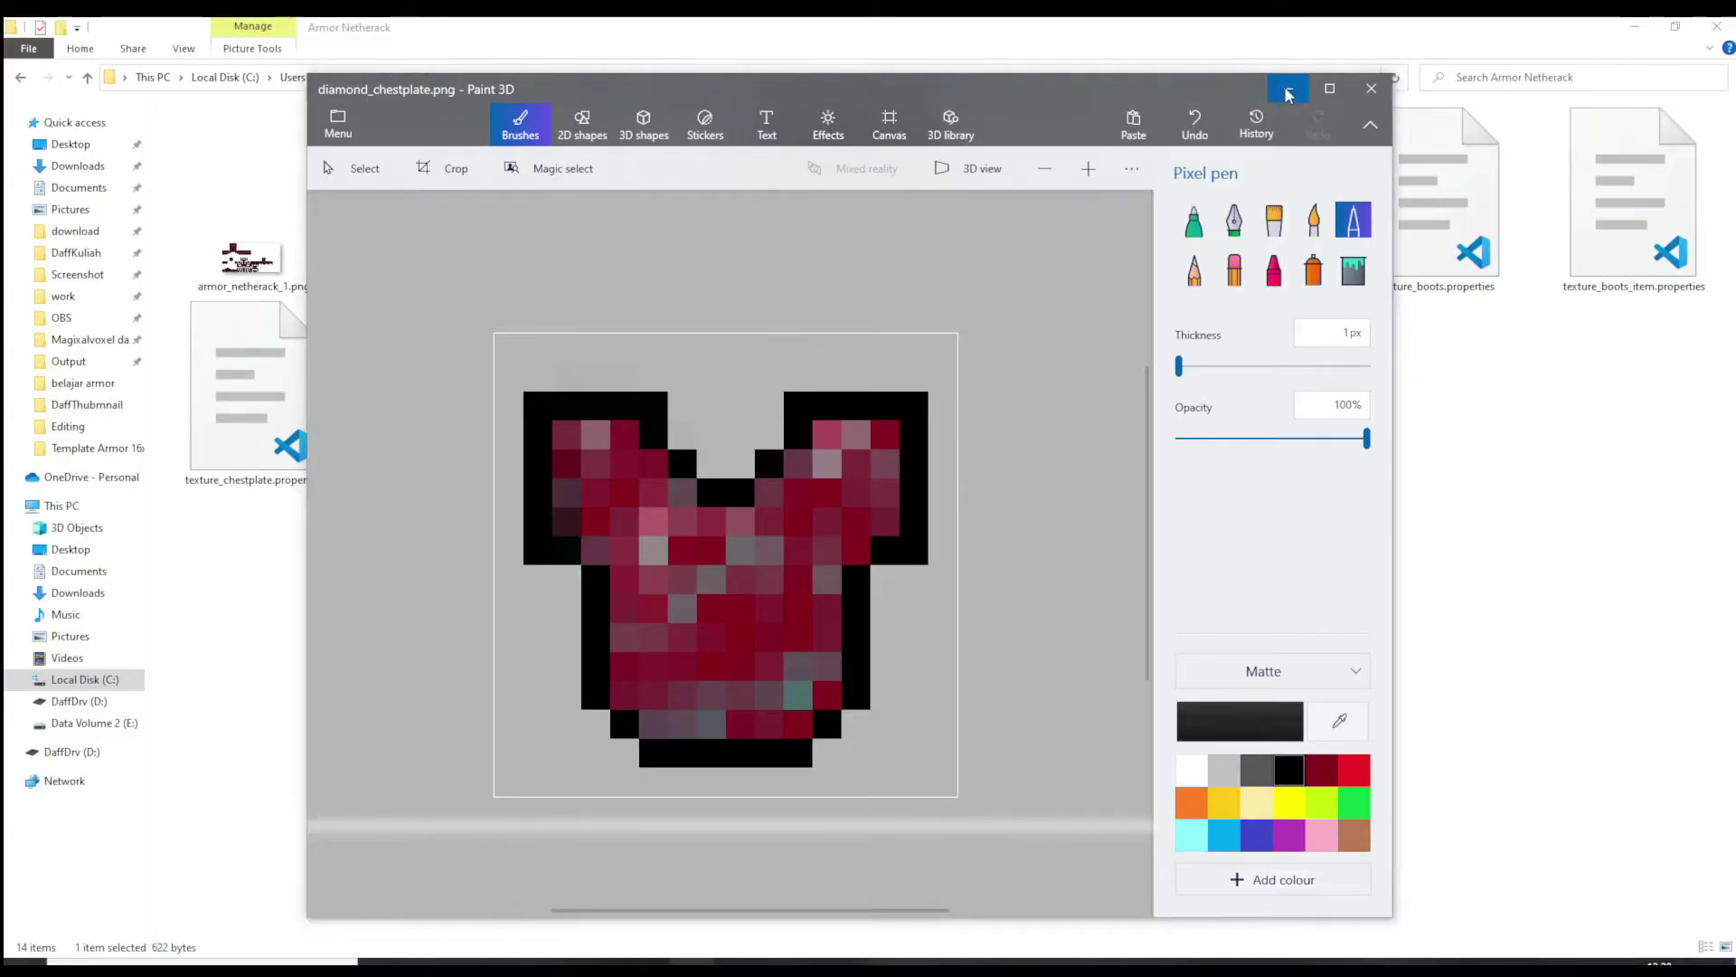
left_click(1289, 87)
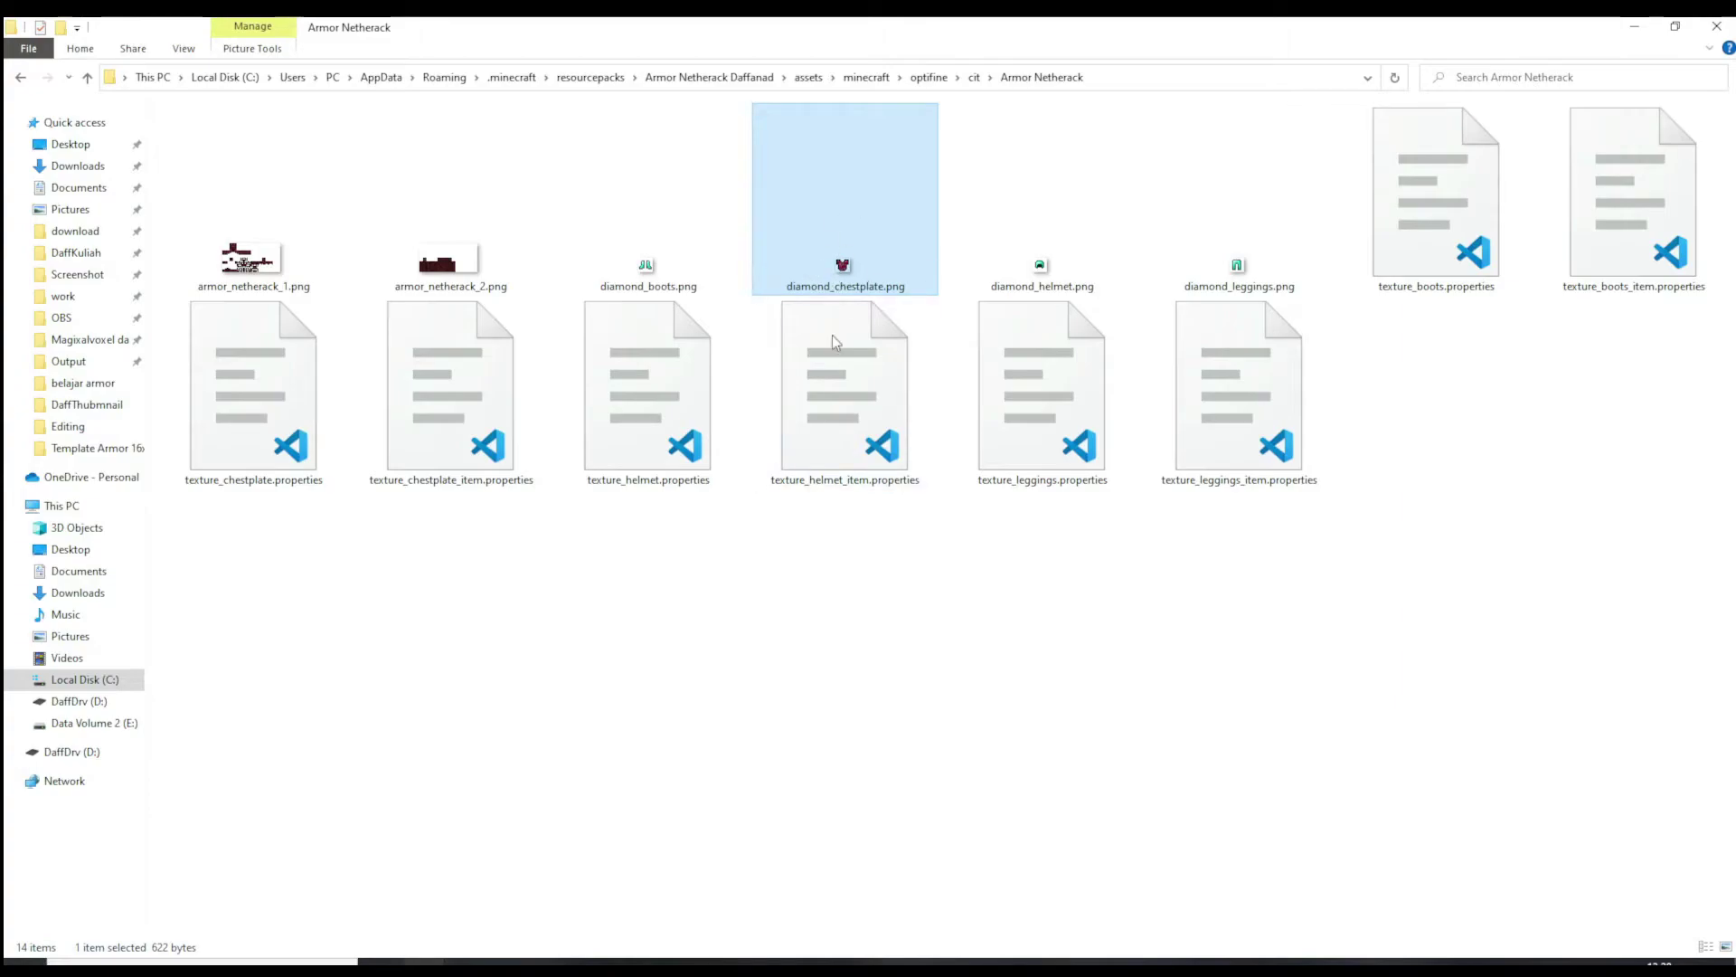
Open diamond_helmet.png in Paint 3D, repaint the helmet icon dark red with a black 1 px outline, then save and close it
right_click(1011, 242)
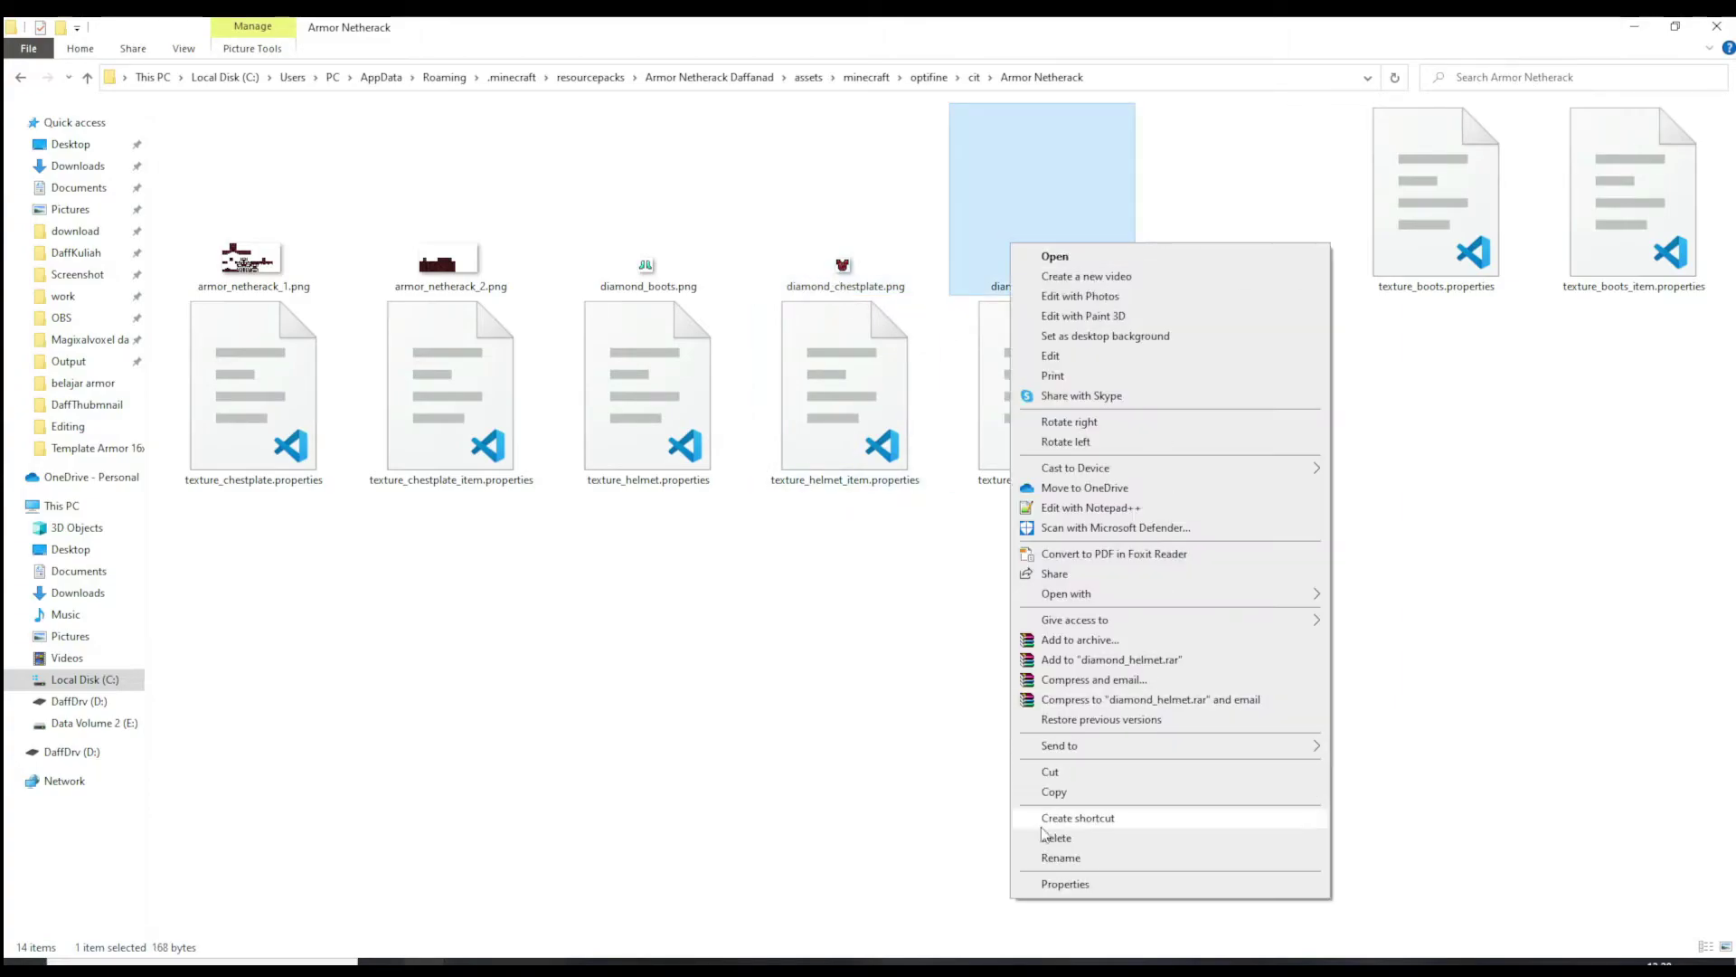
left_click(1080, 315)
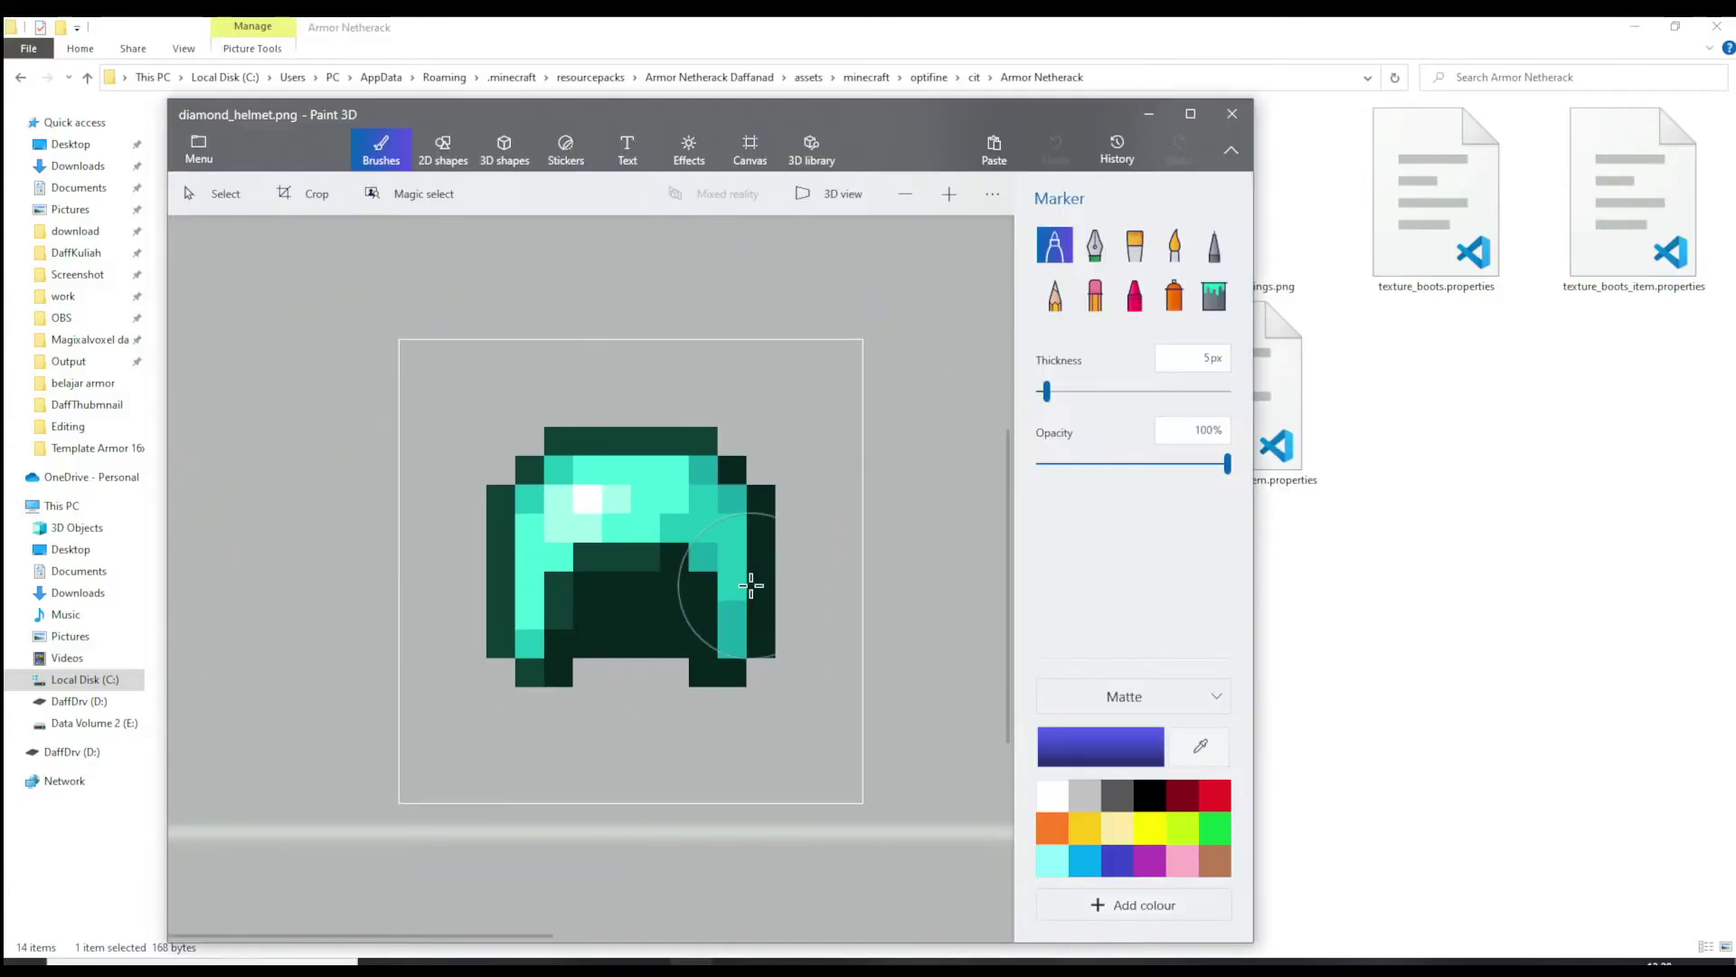
mouse_move(529, 651)
left_mouse_down()
mouse_move(633, 479)
mouse_move(733, 658)
mouse_move(609, 535)
mouse_move(574, 667)
mouse_move(623, 598)
mouse_move(651, 620)
mouse_move(554, 678)
left_mouse_up()
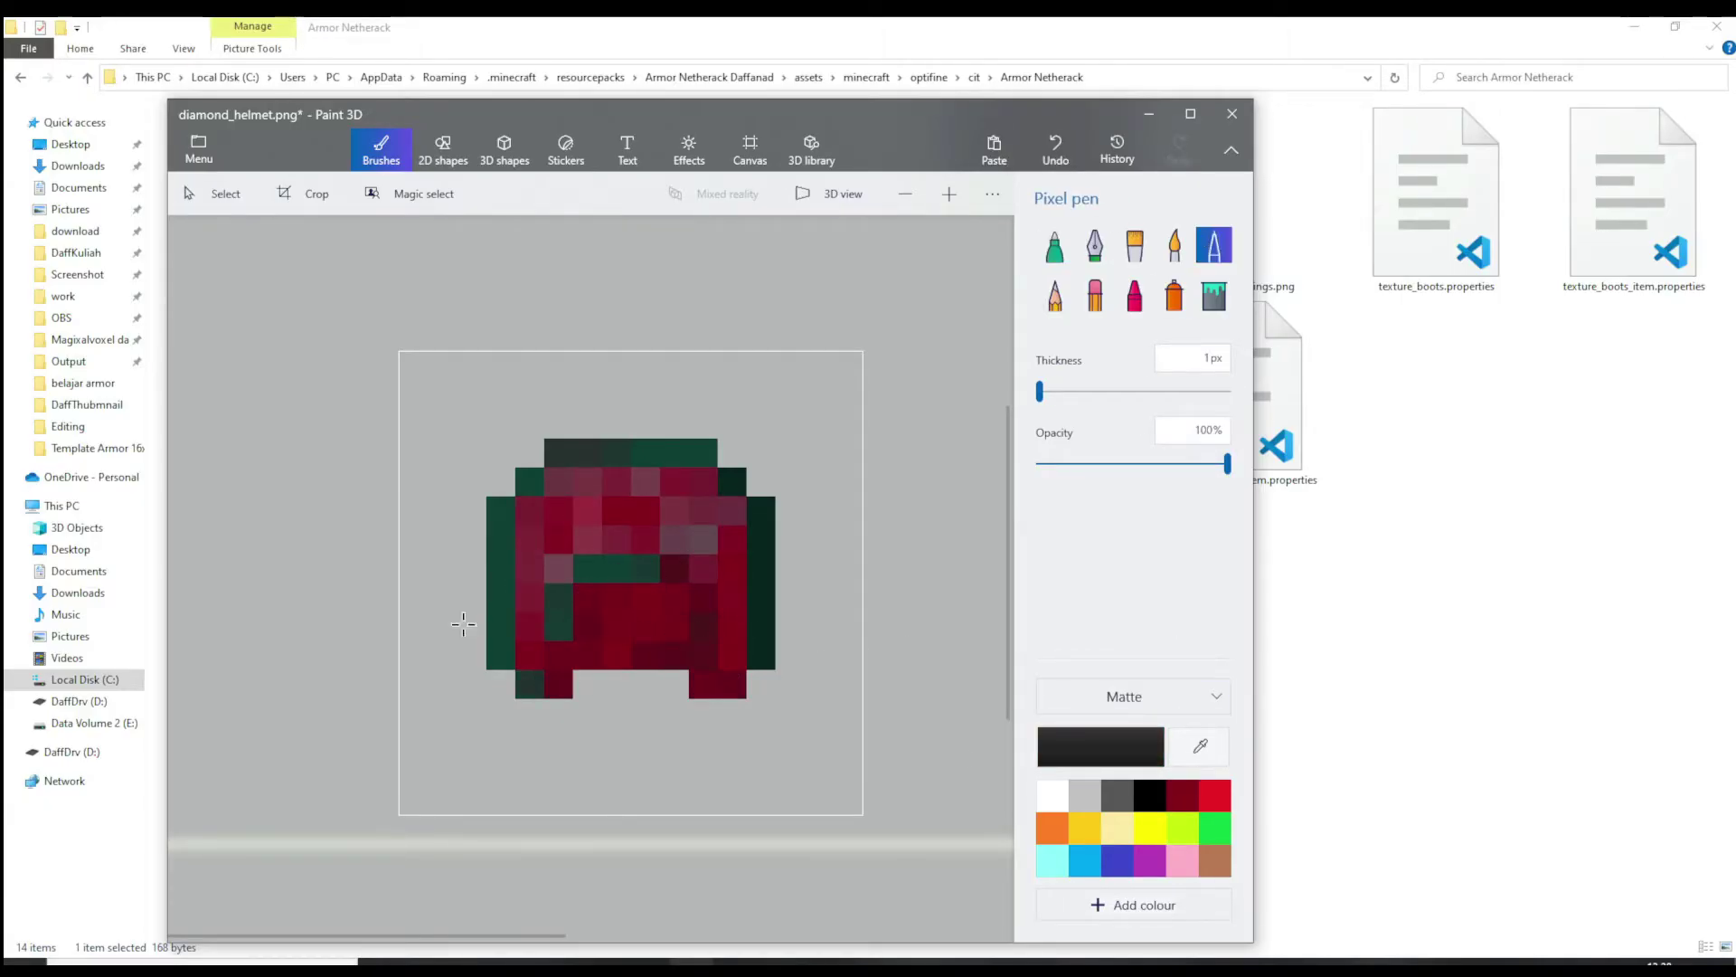
mouse_move(529, 683)
left_mouse_down()
mouse_move(692, 458)
mouse_move(721, 573)
left_mouse_up()
key("ctrl+s")
left_click(1232, 113)
Open diamond_leggings.png, paint the interior dark red with the 1 px Marker and the outline black with the Pixel pen, then save and close
double_click(1287, 187)
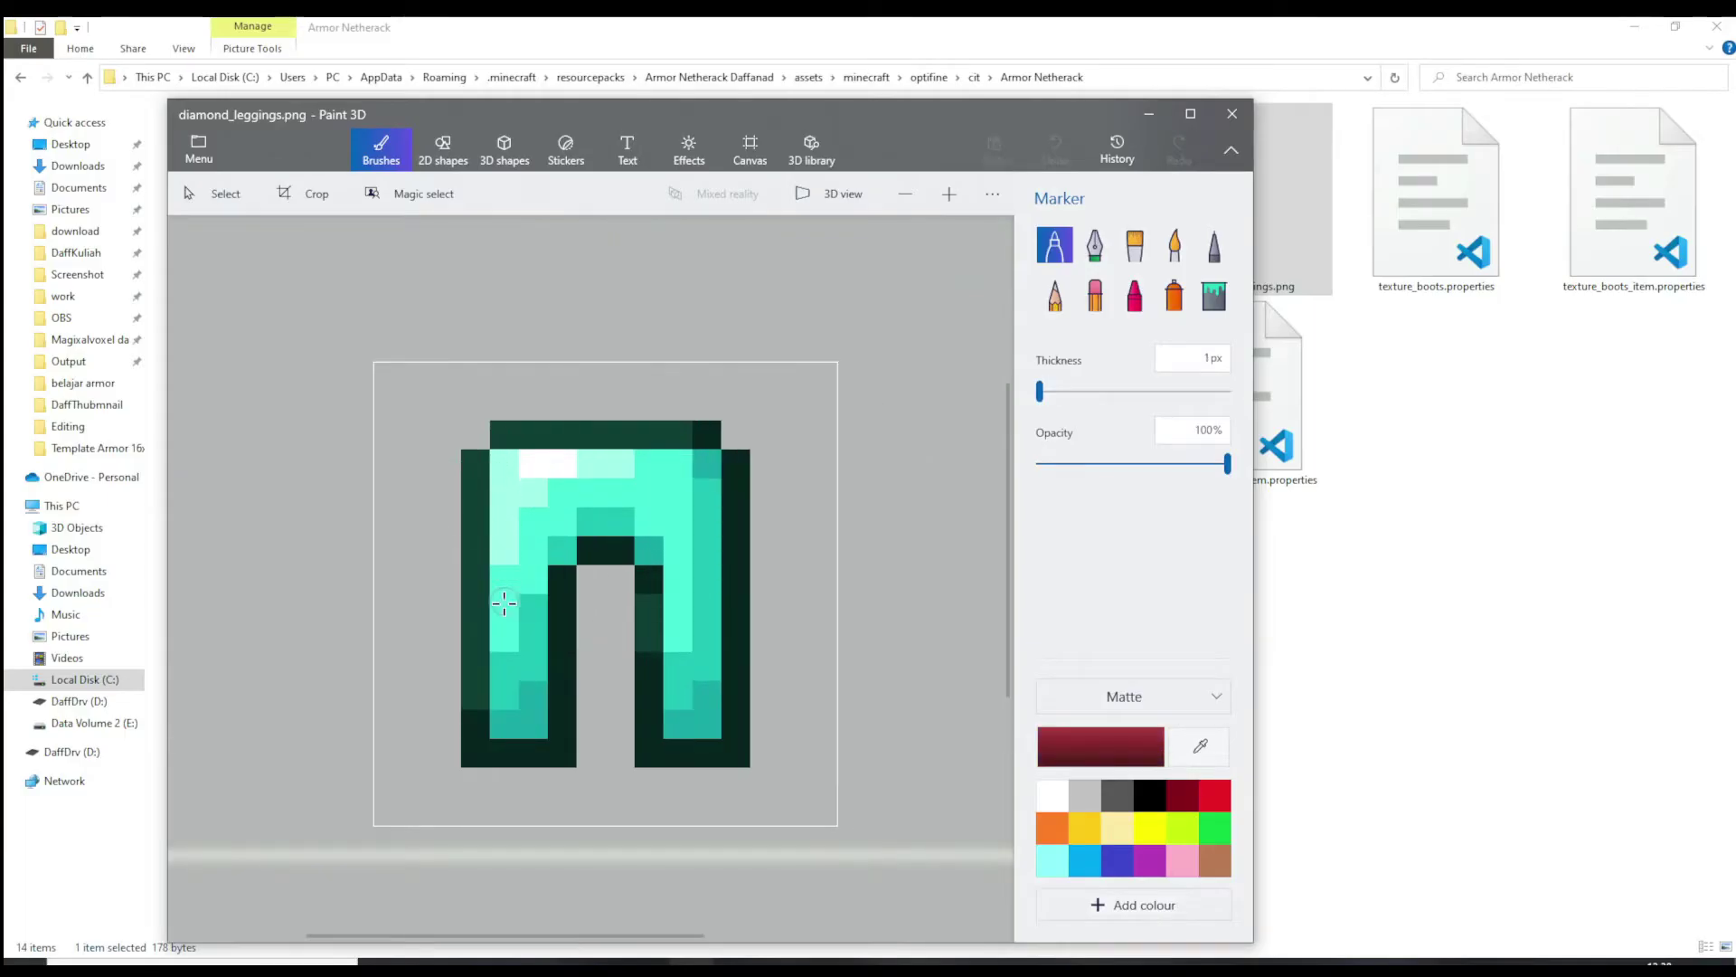
mouse_move(503, 600)
left_mouse_down()
mouse_move(549, 538)
mouse_move(543, 494)
mouse_move(551, 681)
mouse_move(699, 486)
mouse_move(690, 691)
mouse_move(697, 507)
left_mouse_up()
left_click(1150, 795)
left_click(1214, 245)
mouse_move(504, 434)
left_mouse_down()
mouse_move(570, 659)
mouse_move(475, 452)
left_mouse_up()
left_click_drag(731, 529, 643, 600)
key("ctrl+s")
left_click(1232, 113)
Open diamond_boots.png in Paint 3D, paint both boots dark red and their outlines black with the Pixel pen, then save and close
right_click(565, 253)
left_click(639, 333)
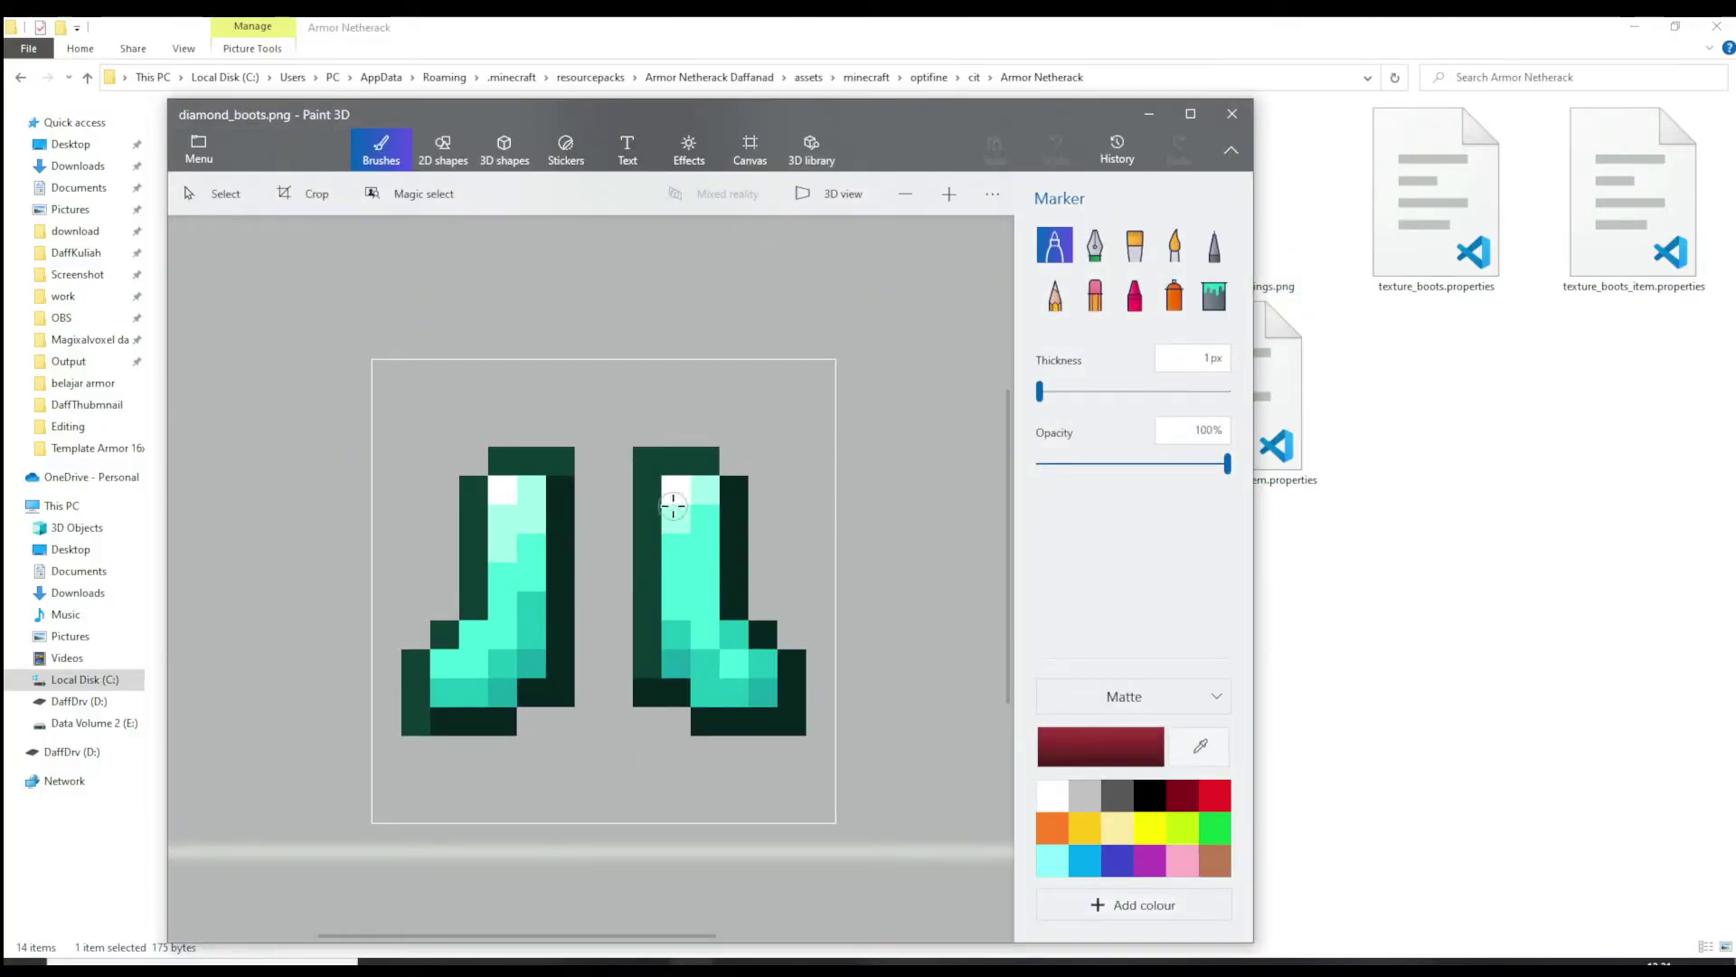
mouse_move(678, 496)
left_mouse_down()
mouse_move(690, 640)
mouse_move(506, 579)
mouse_move(455, 683)
mouse_move(531, 489)
left_mouse_up()
left_click(1150, 795)
left_click(1215, 245)
mouse_move(710, 457)
left_mouse_down()
mouse_move(647, 482)
mouse_move(795, 717)
mouse_move(692, 723)
left_mouse_up()
mouse_move(561, 697)
left_mouse_down()
mouse_move(535, 469)
mouse_move(501, 721)
left_mouse_up()
key("ctrl+s")
left_click(1231, 114)
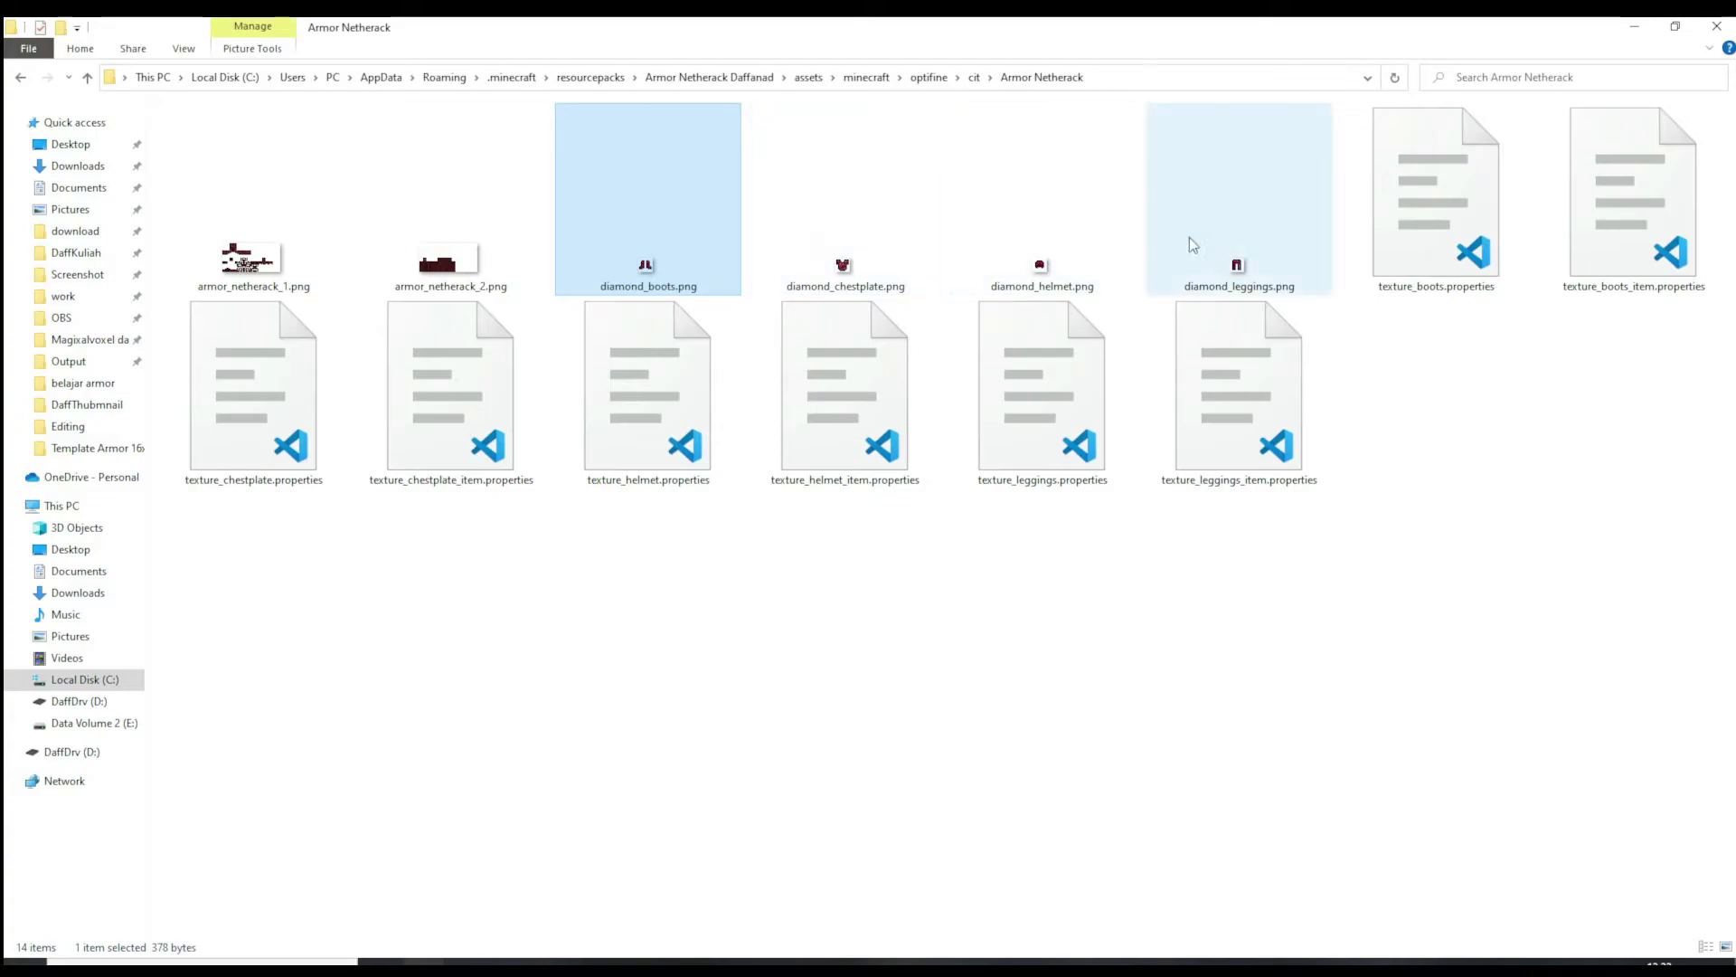
Rename the four diamond item icons to netherack_boots.png, netherack_chestplate.png, netherack_helmet.png and netherack_leggings.png
right_click(680, 207)
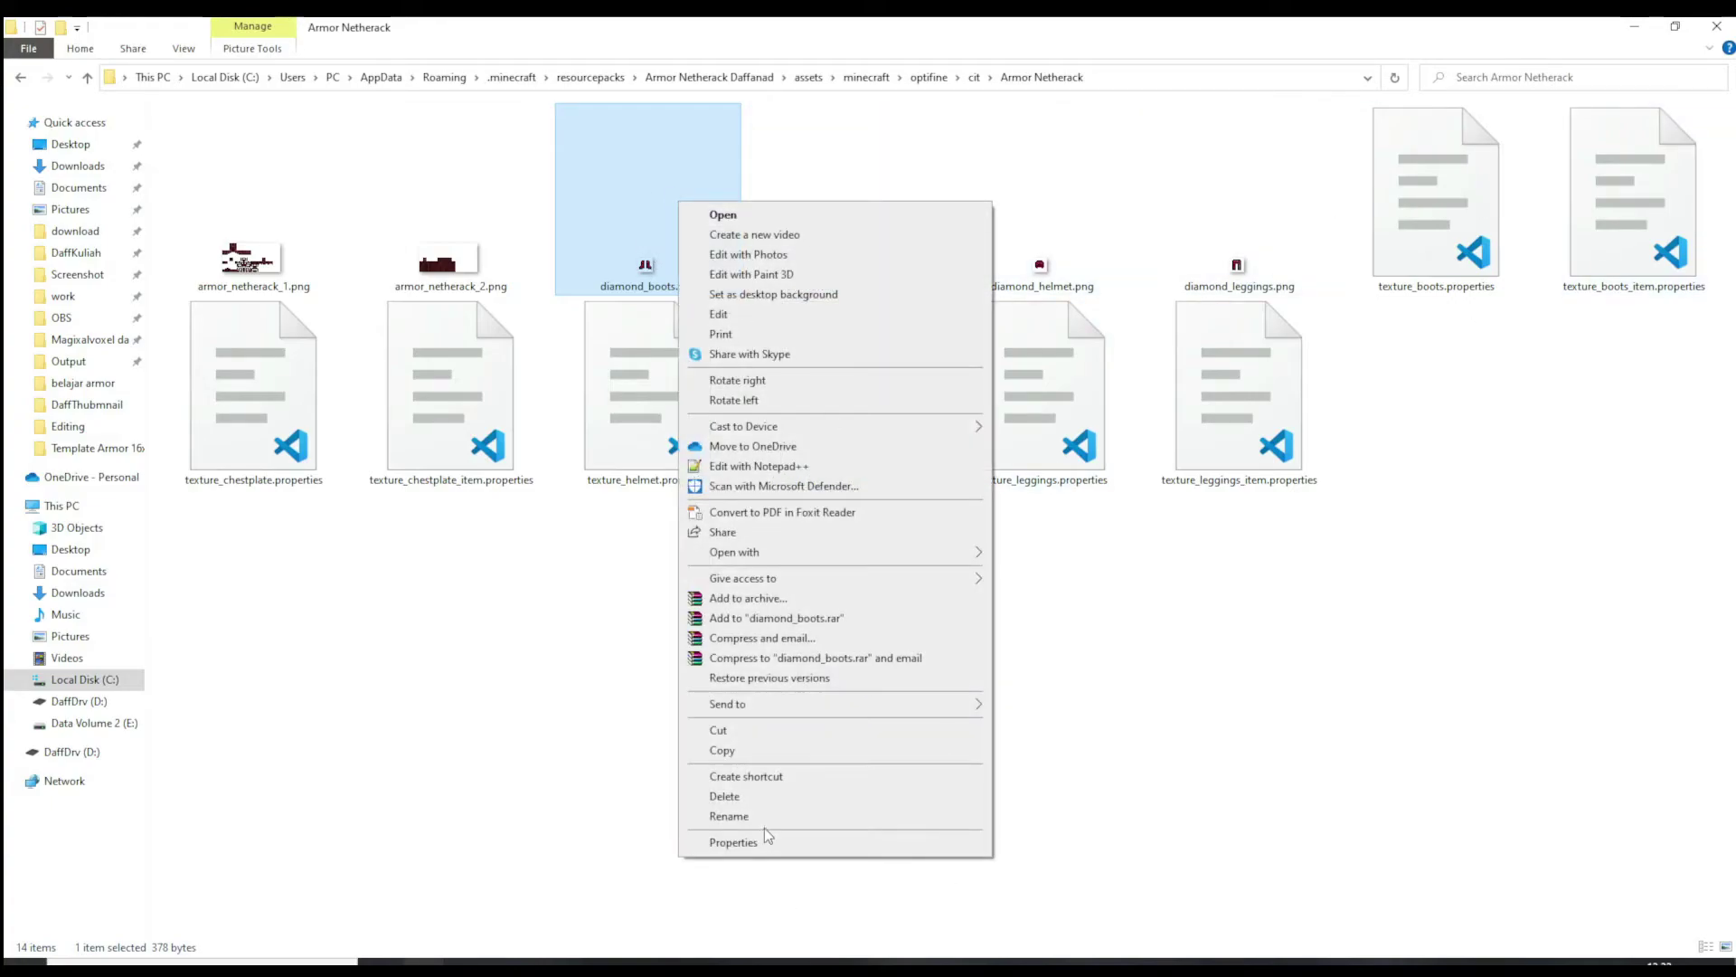
left_click(733, 816)
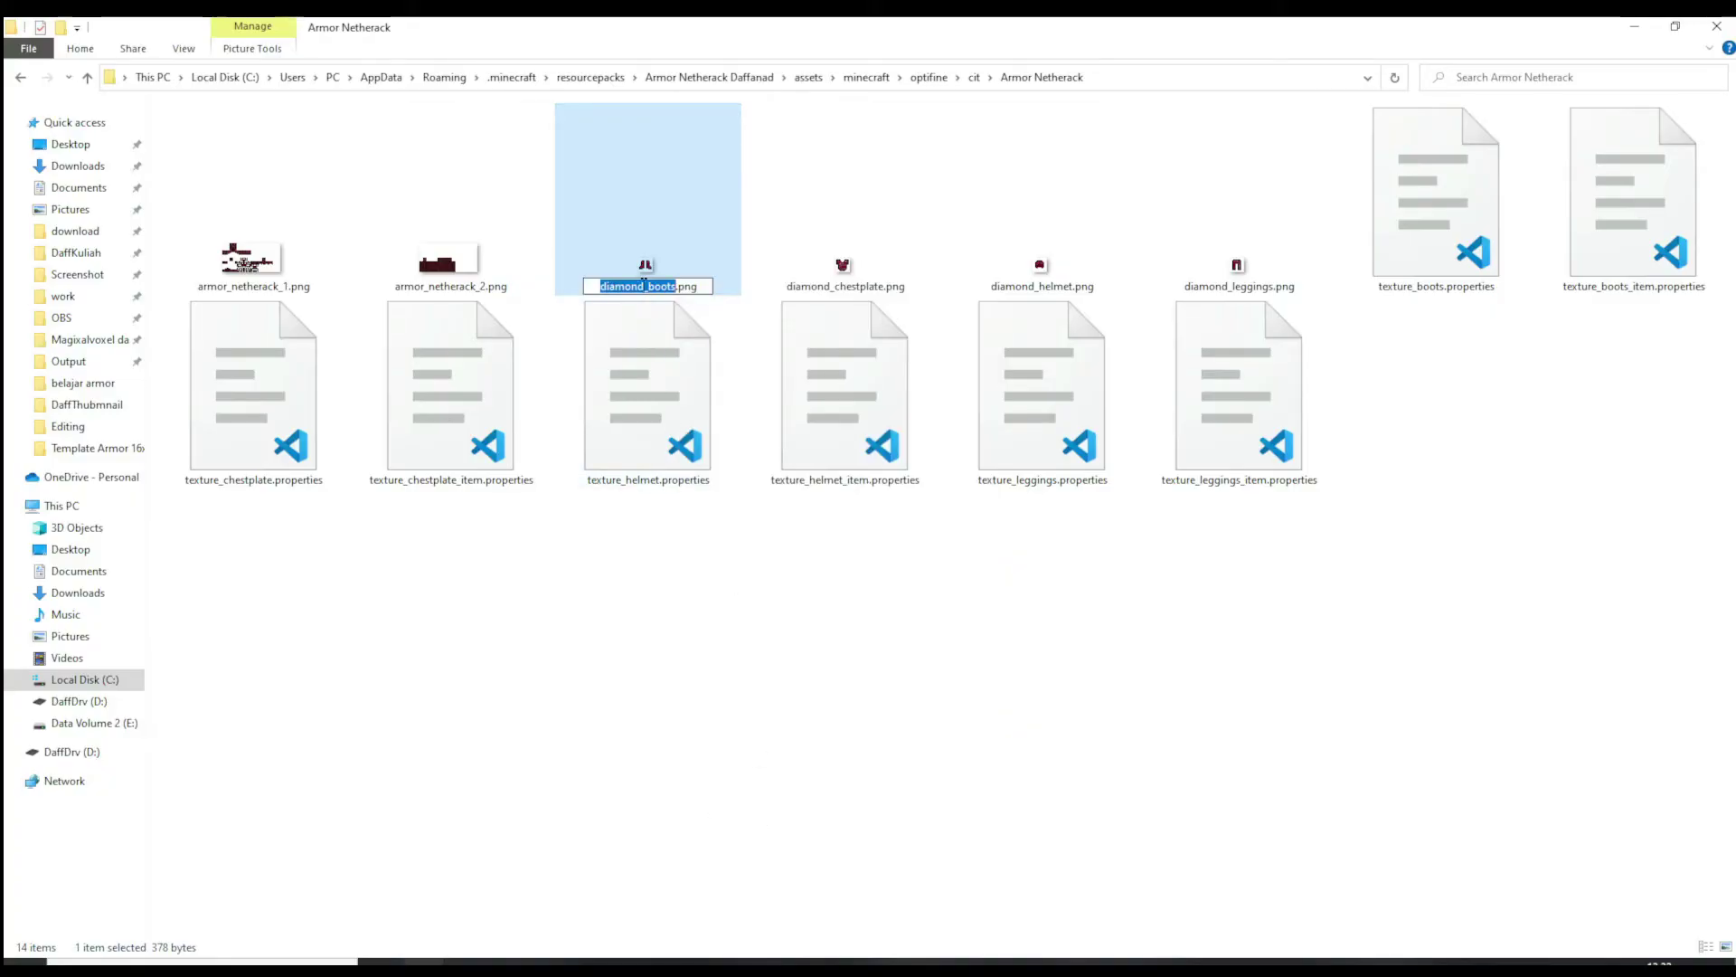
left_click(1233, 427)
right_click(1234, 427)
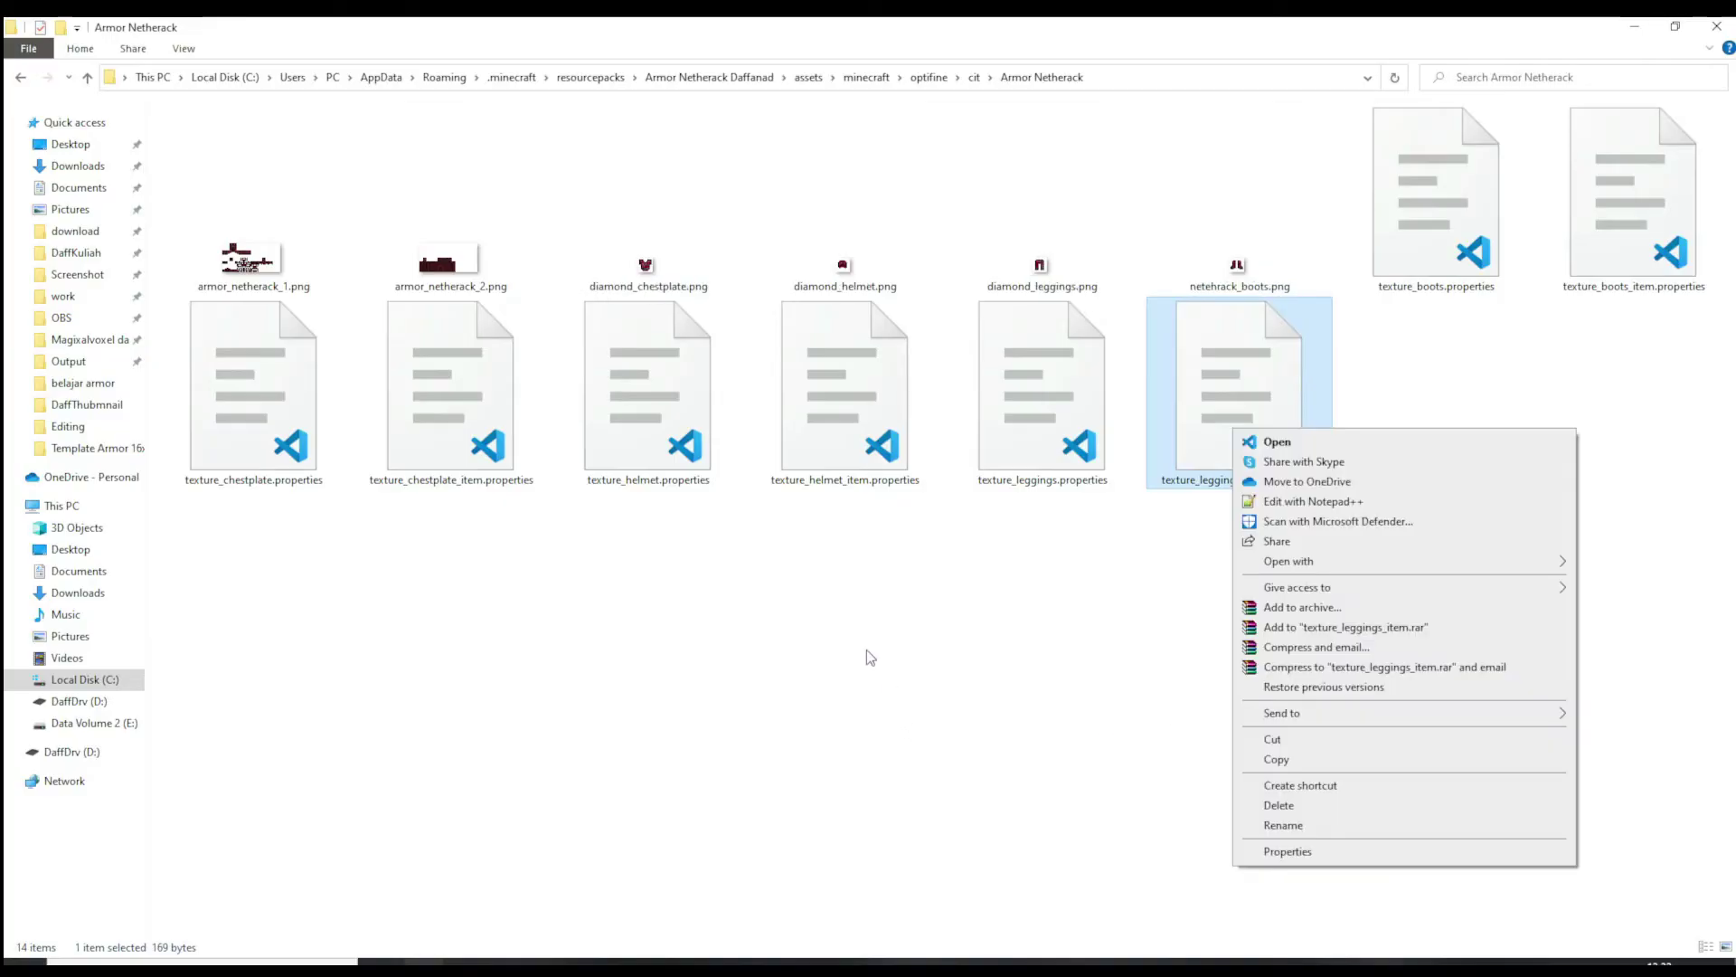
left_click(666, 256)
right_click(666, 256)
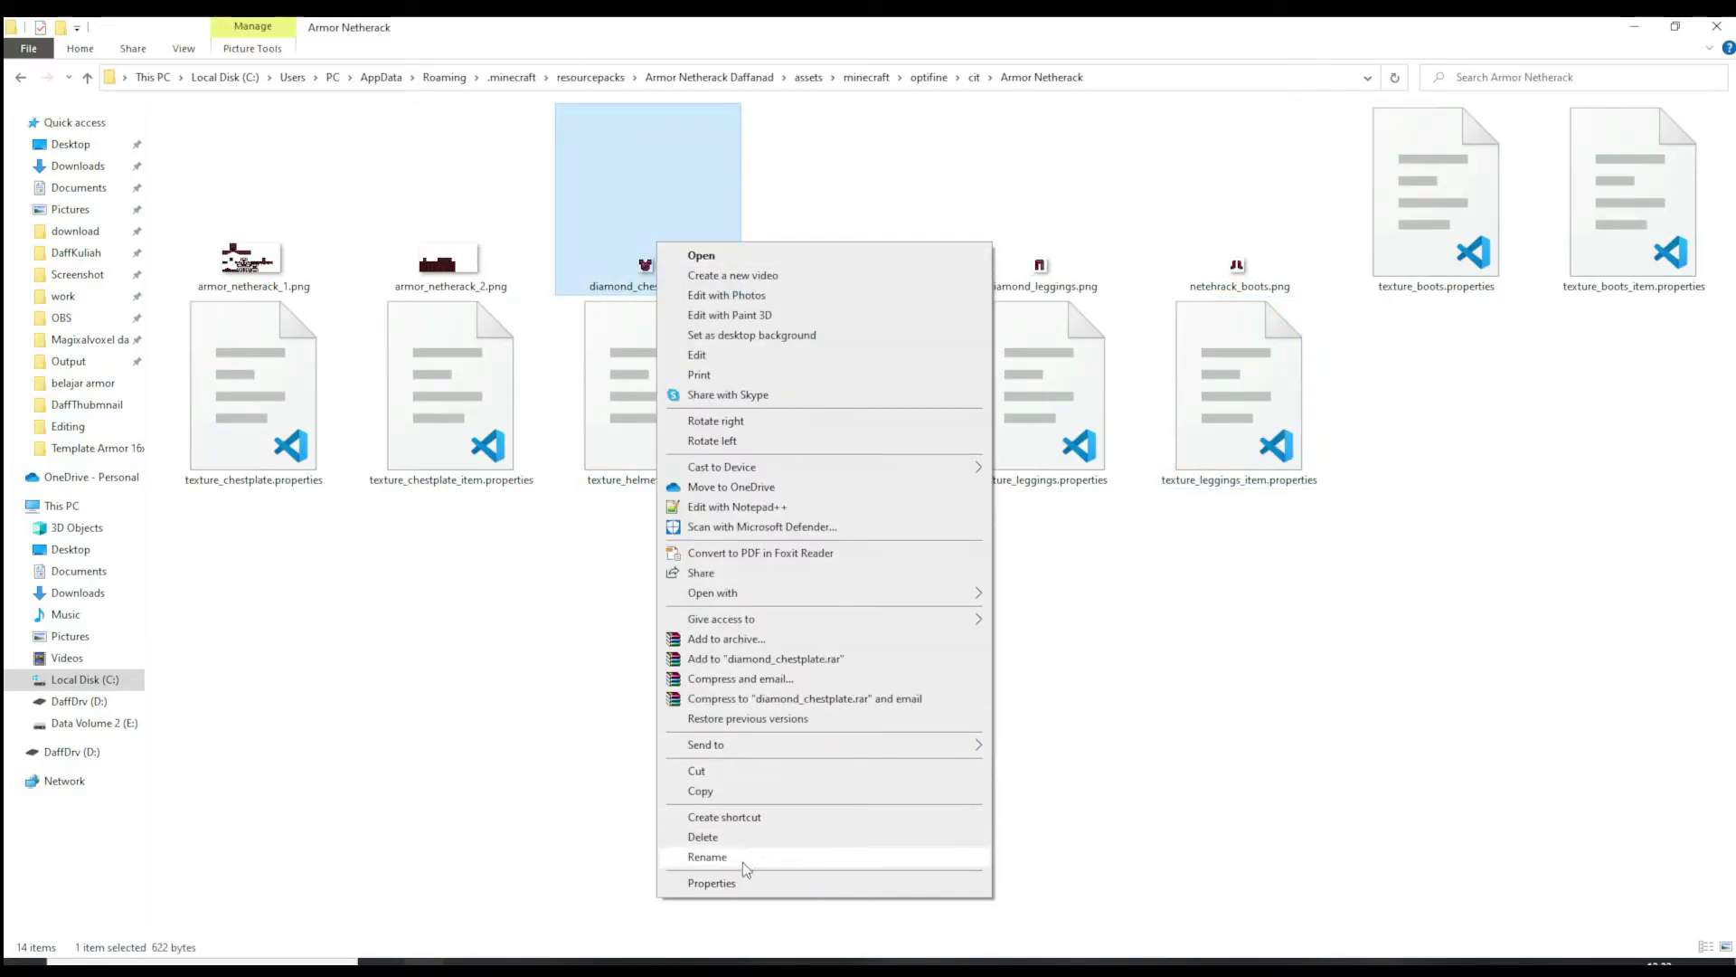
left_click(744, 859)
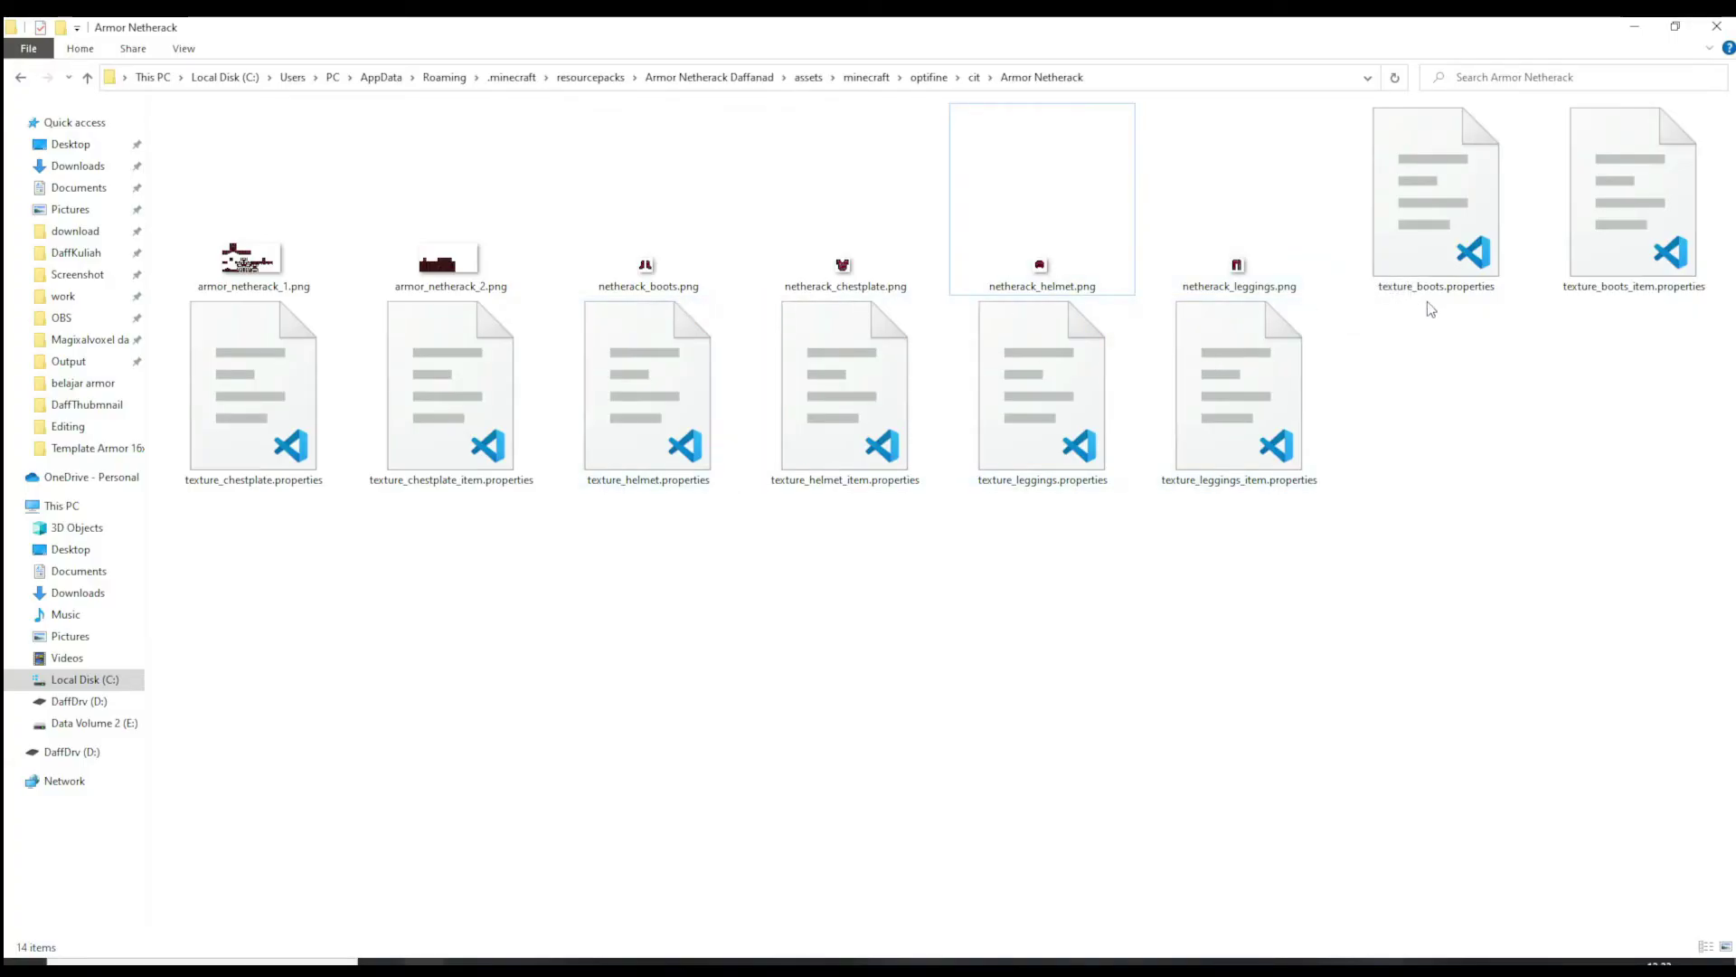
Open texture_boots_item.properties and remove iron_boots, chainmail_boots and golden_boots from its items line
left_click(1717, 280)
left_click(1503, 425)
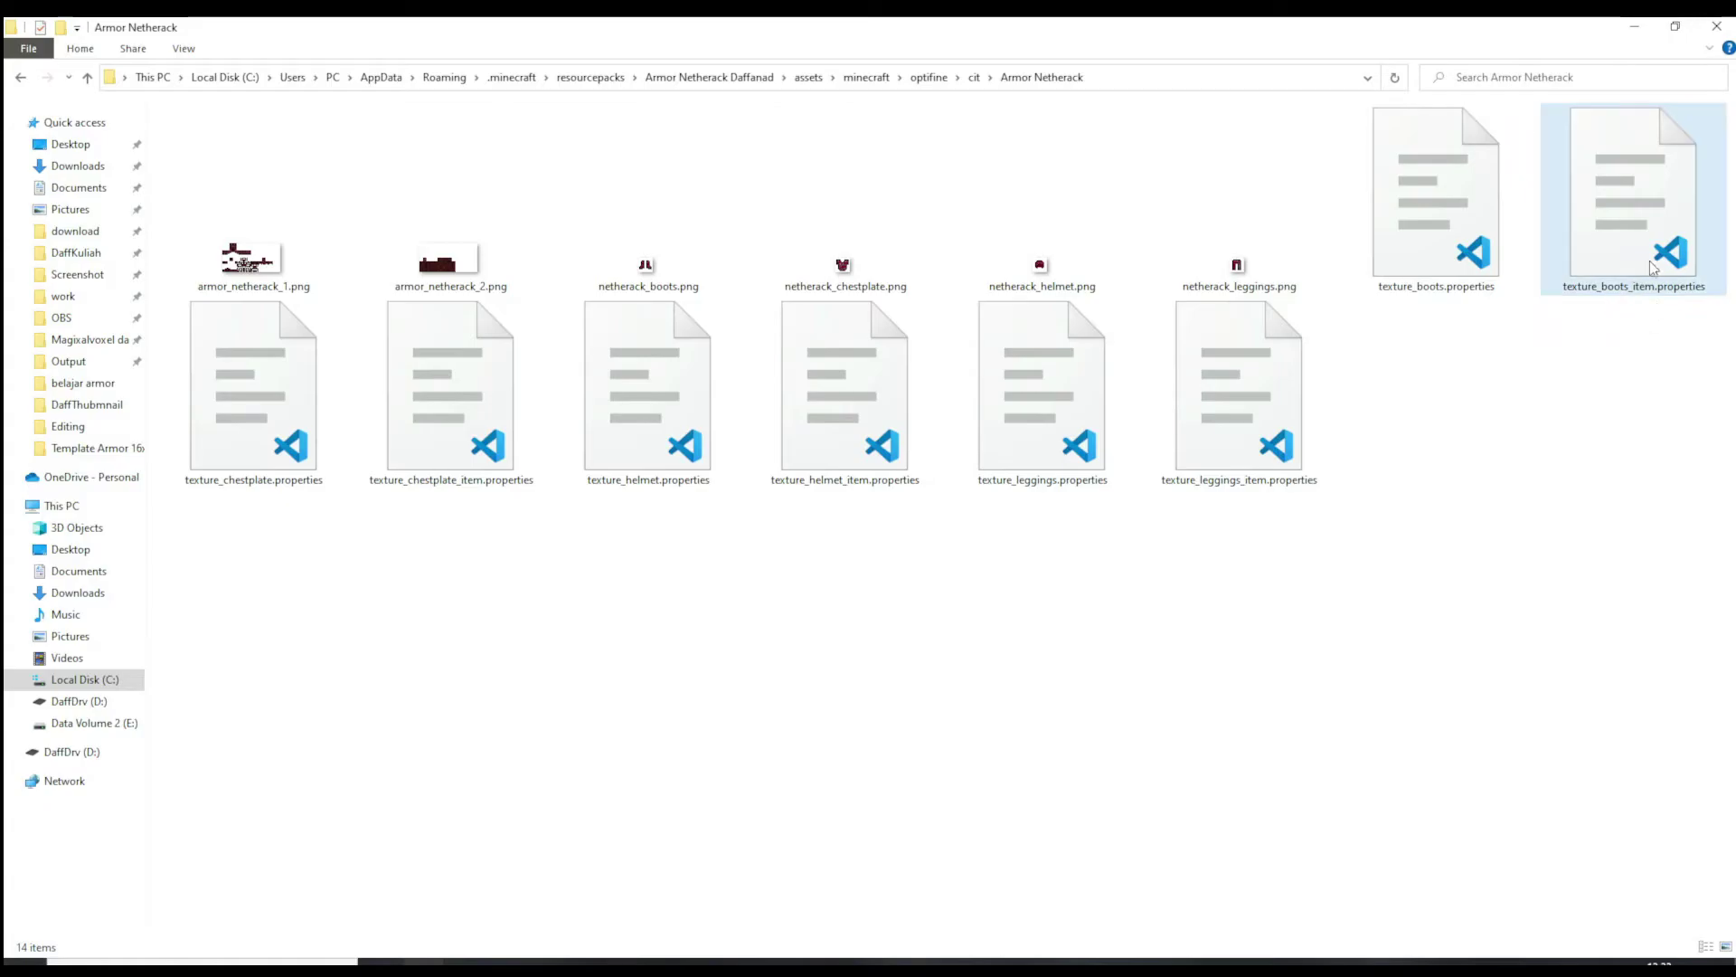
double_click(1631, 199)
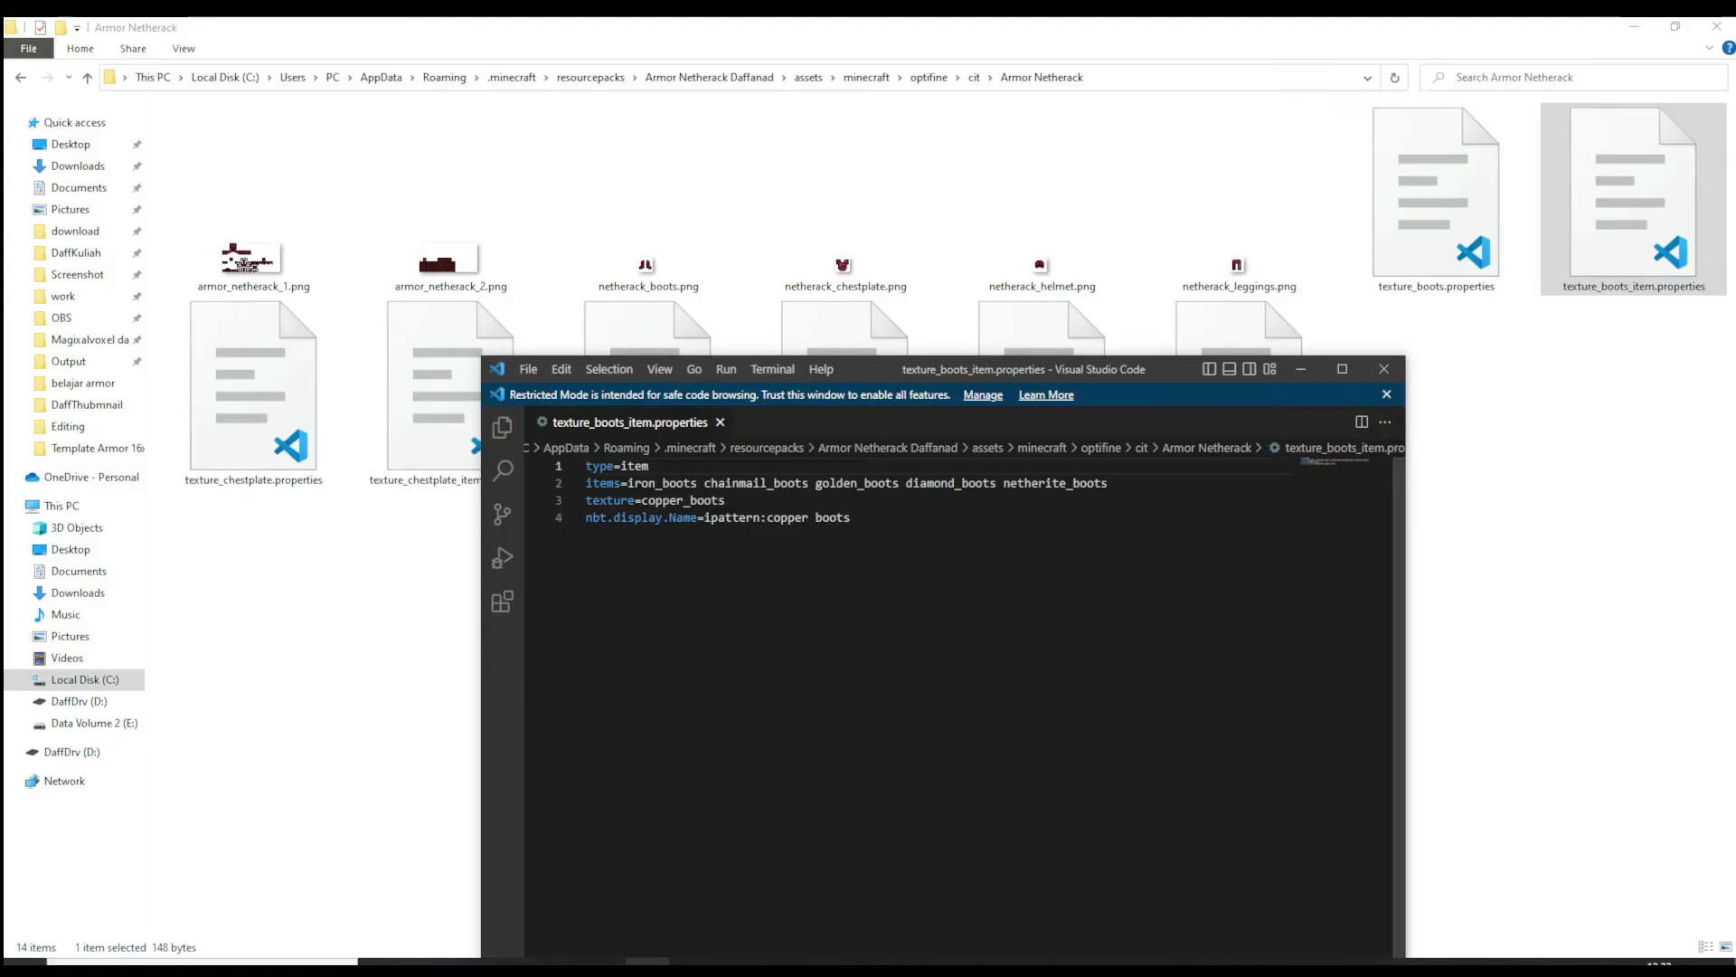
left_click_drag(906, 483, 705, 483)
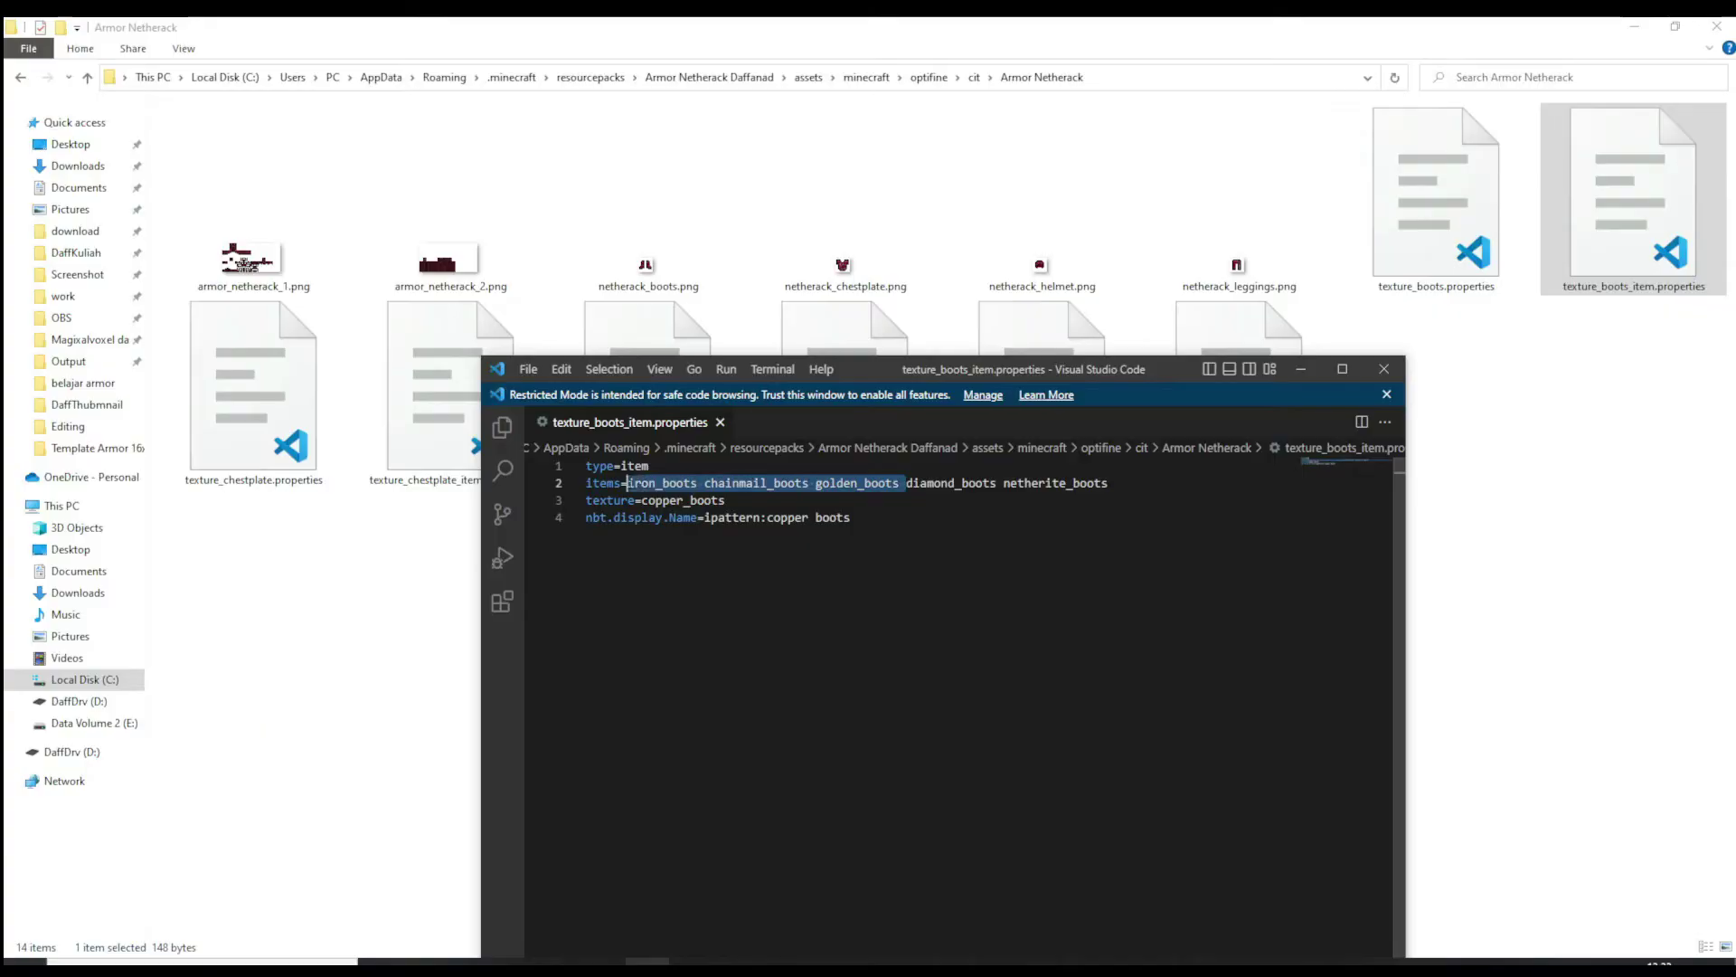
key("BackSpace")
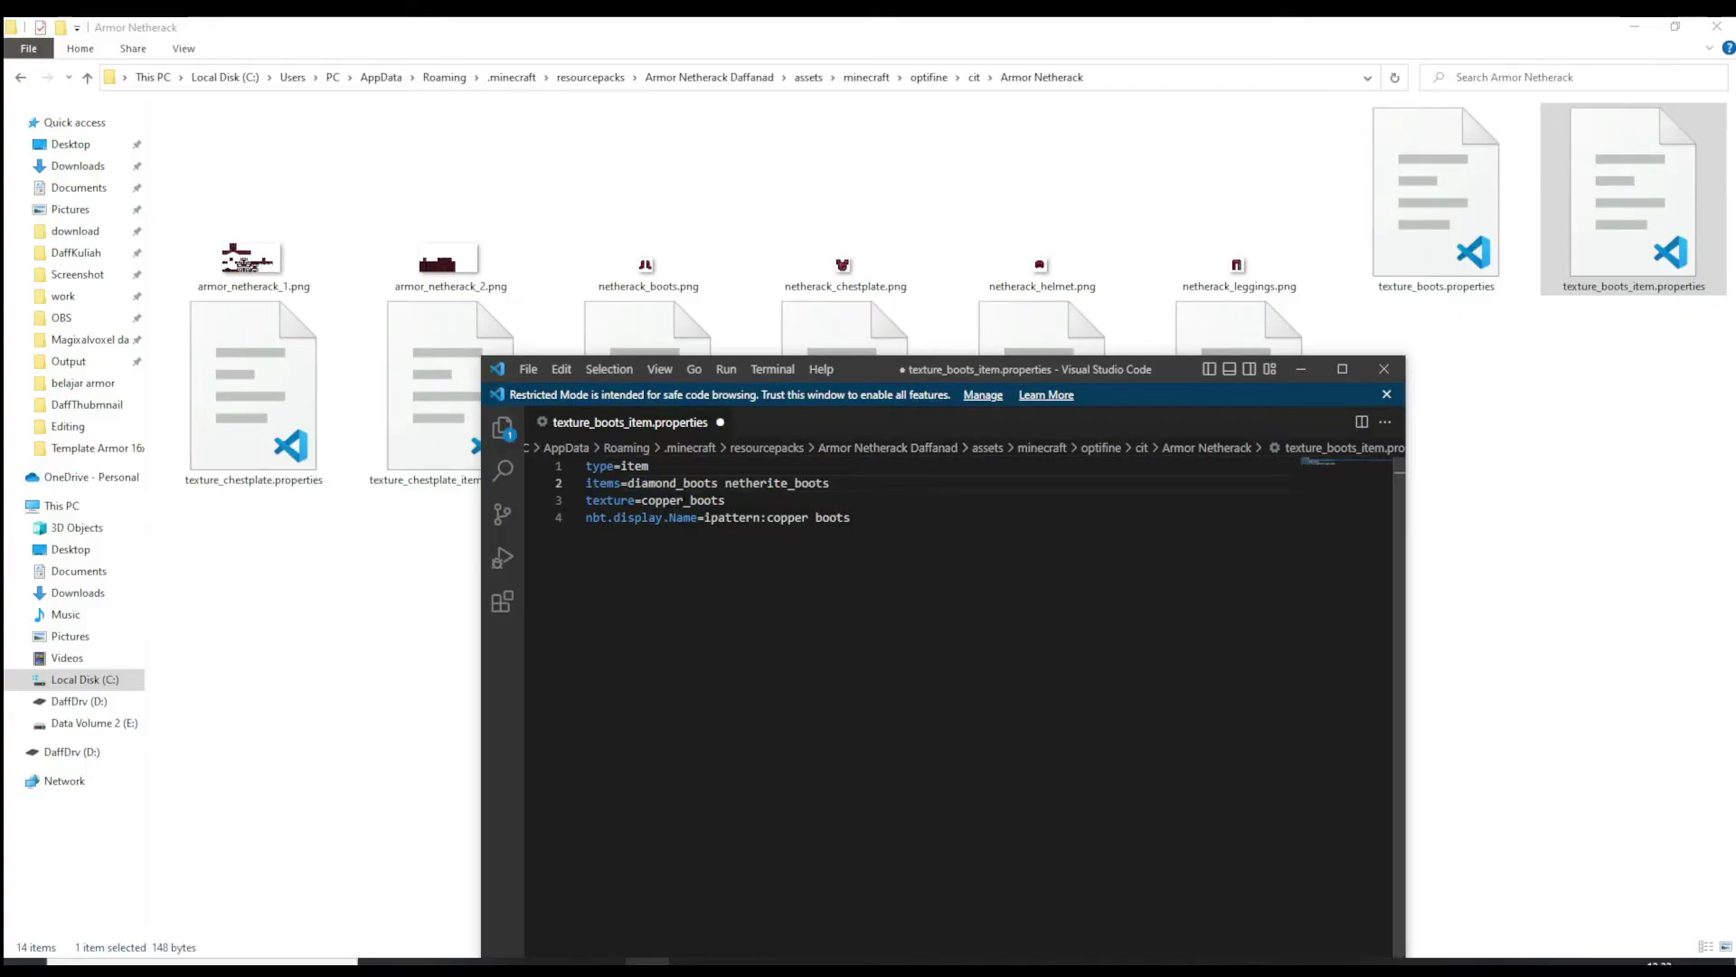
Set the boots item texture to netherack_boots and the display name pattern to netherack boots, and save the file
type("netherack")
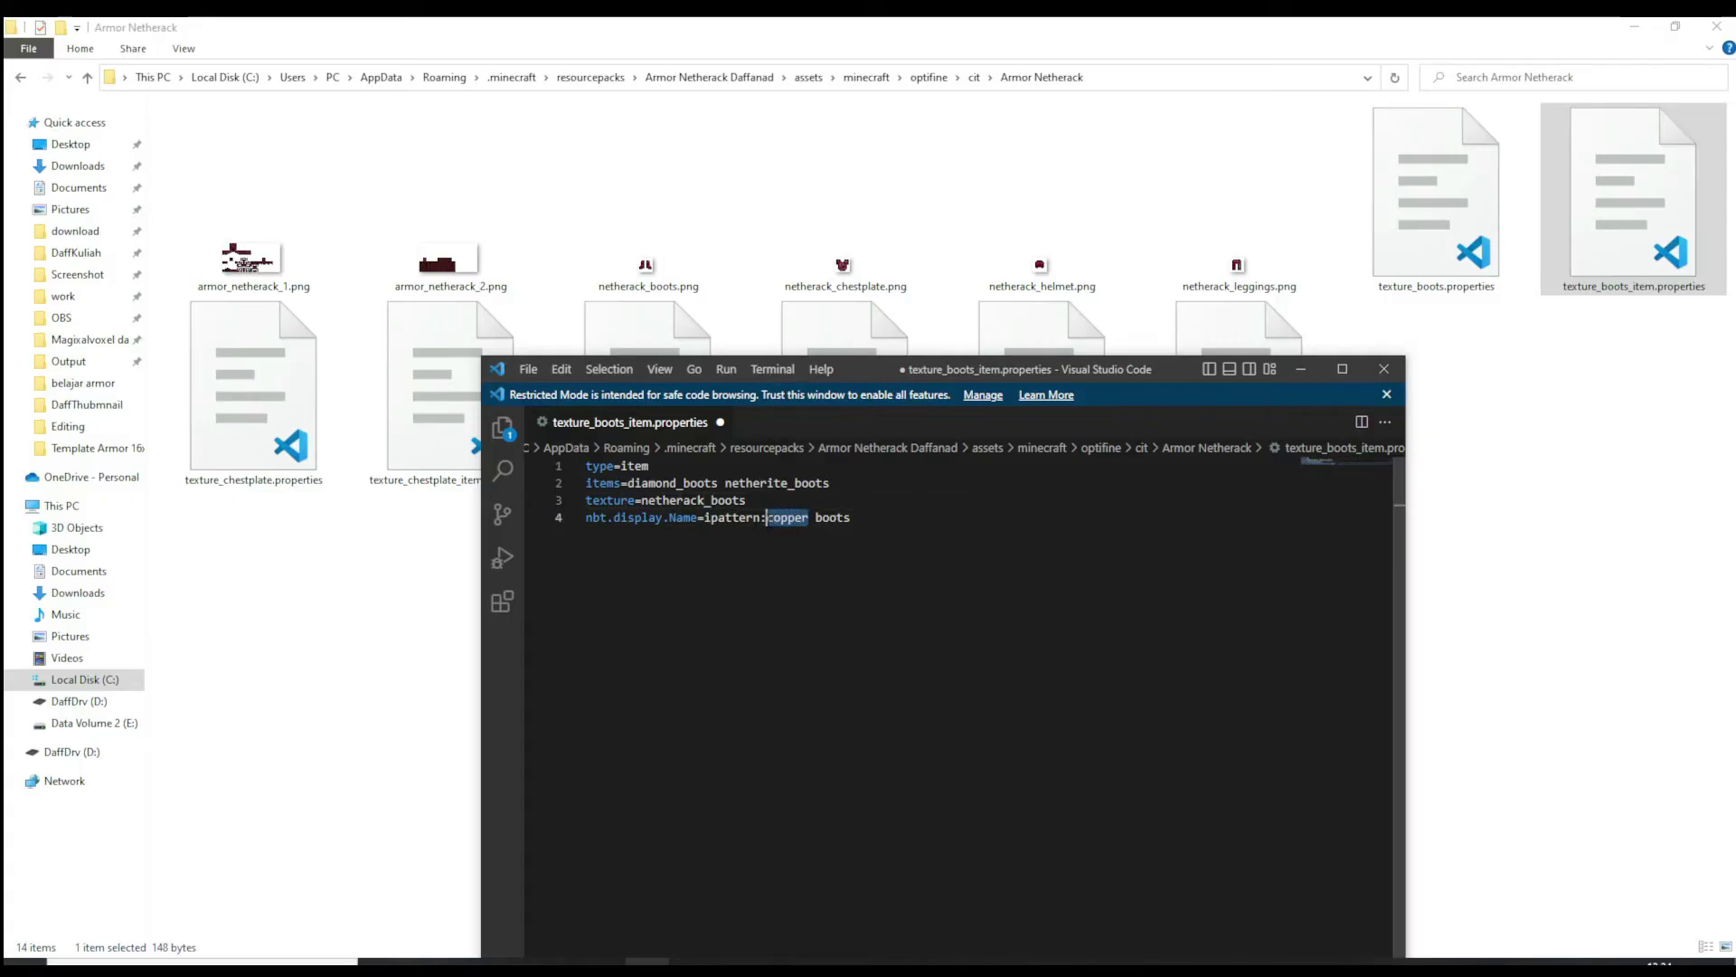
type("netherack")
key("Delete")
key("End")
key("ctrl+s")
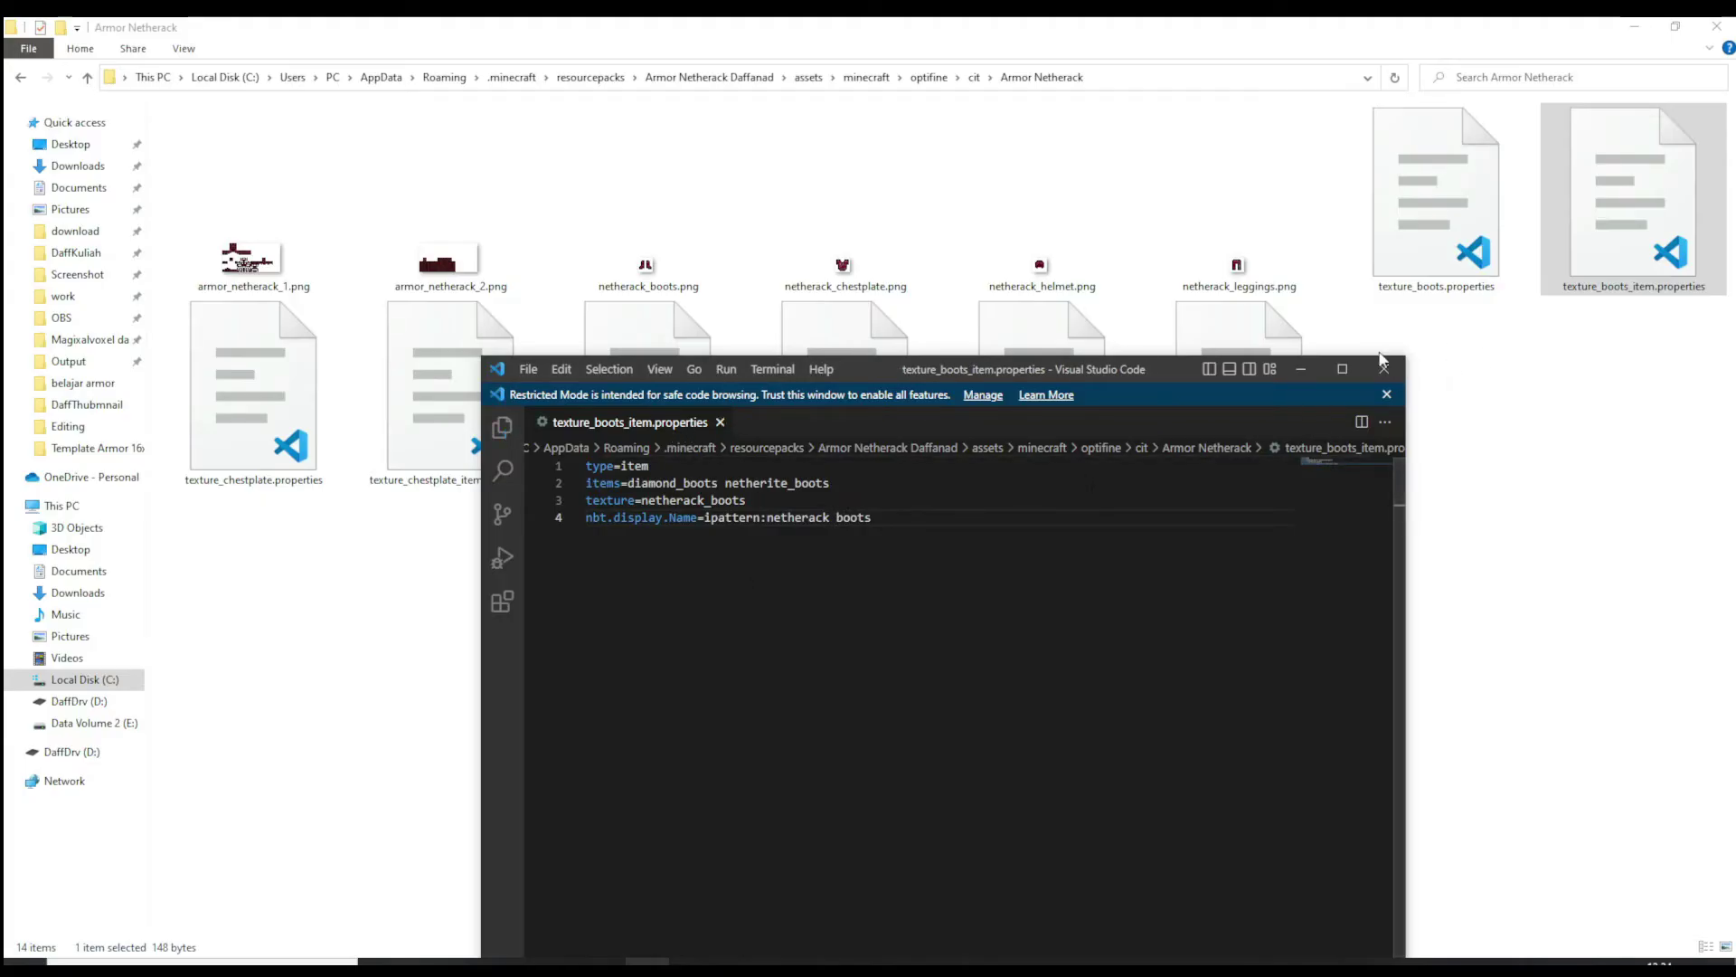
Open texture_chestplate_item.properties and remove iron_chestplate, chainmail_chestplate and golden_chestplate from its items line
left_click_drag(1120, 373, 1041, 555)
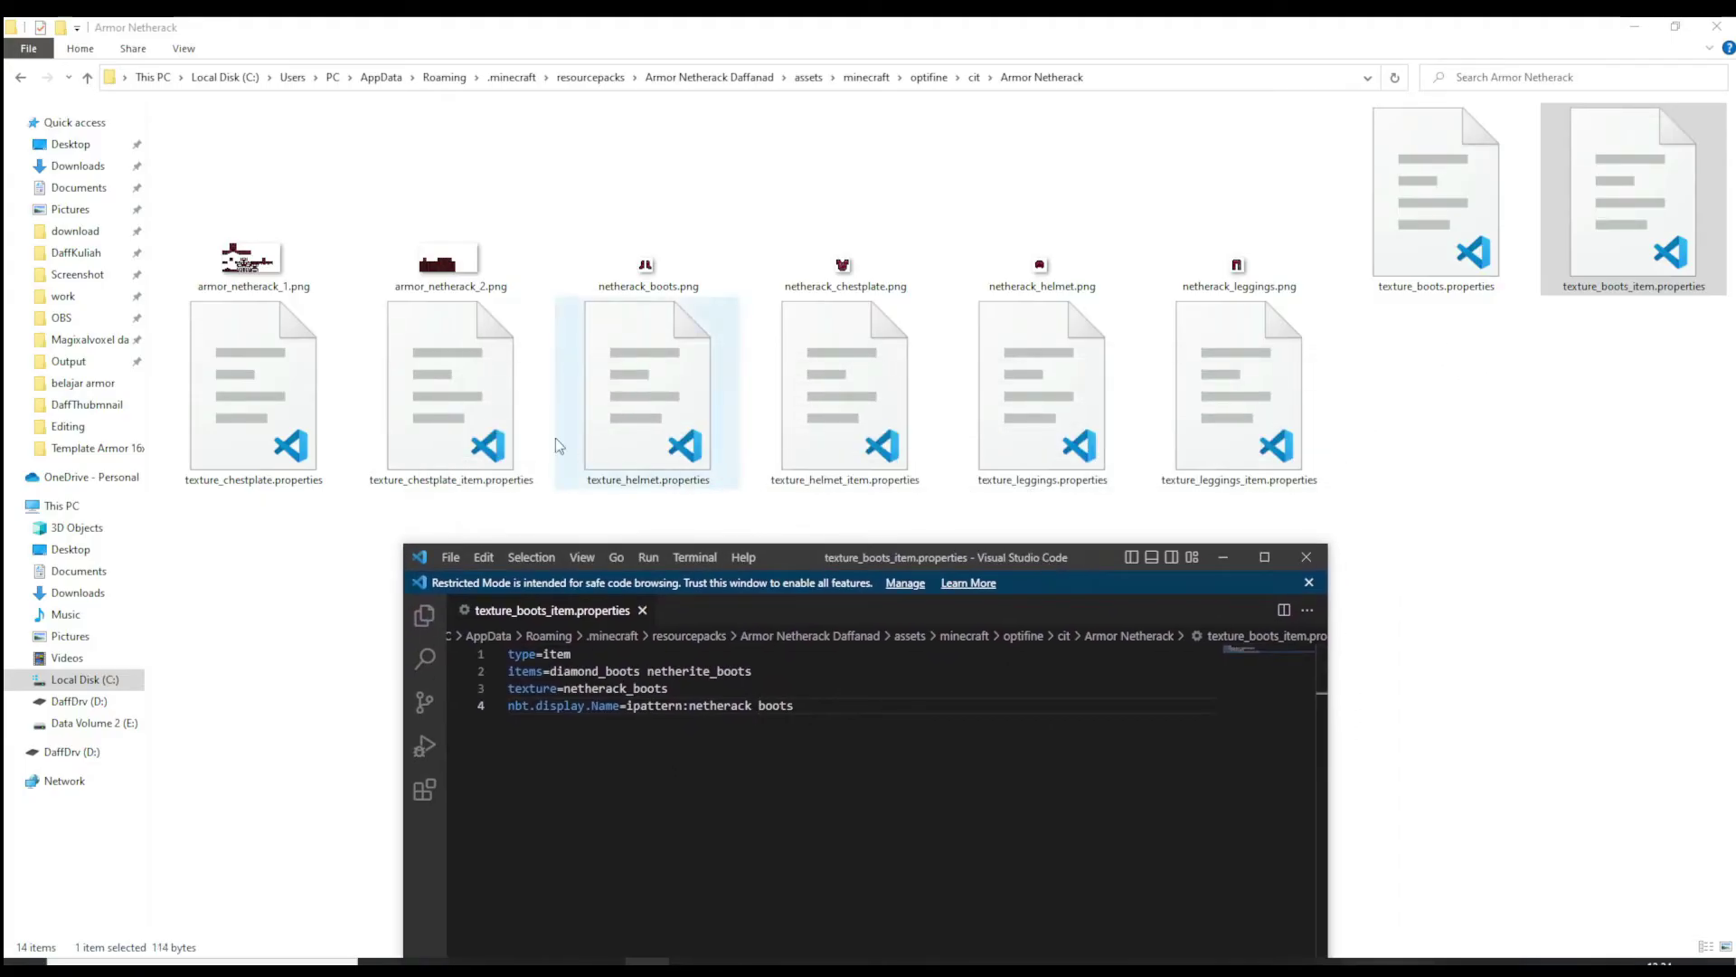
left_click(485, 414)
double_click(485, 413)
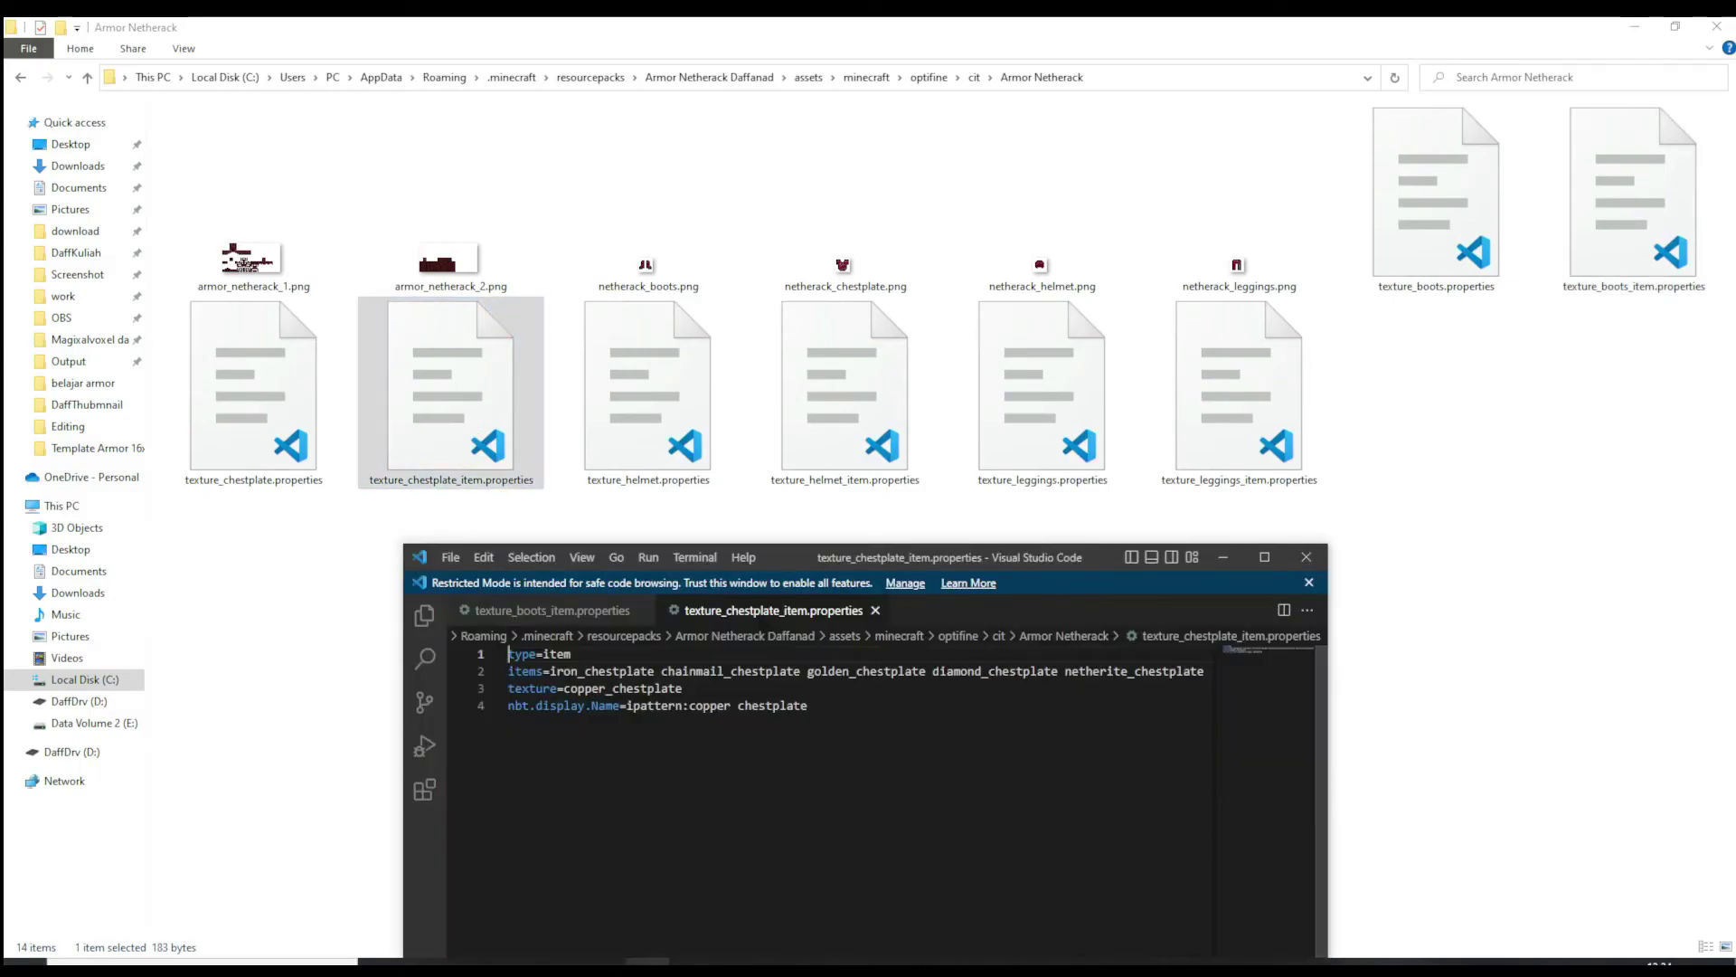
left_click_drag(932, 671, 550, 671)
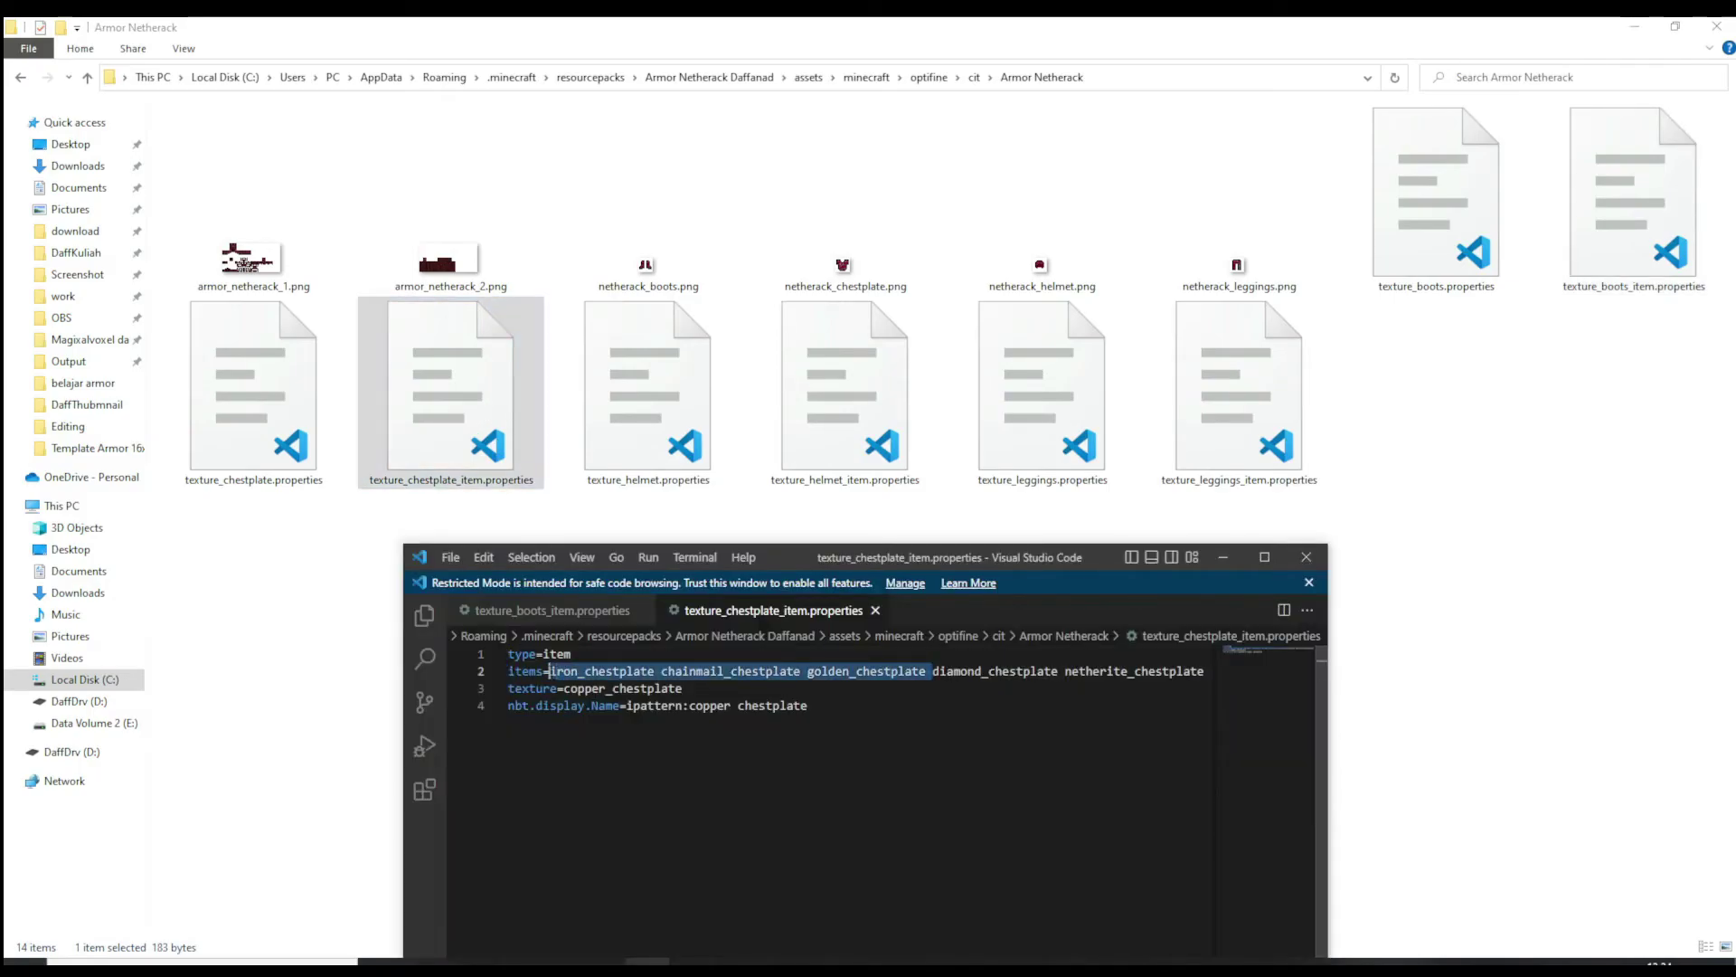
key("BackSpace")
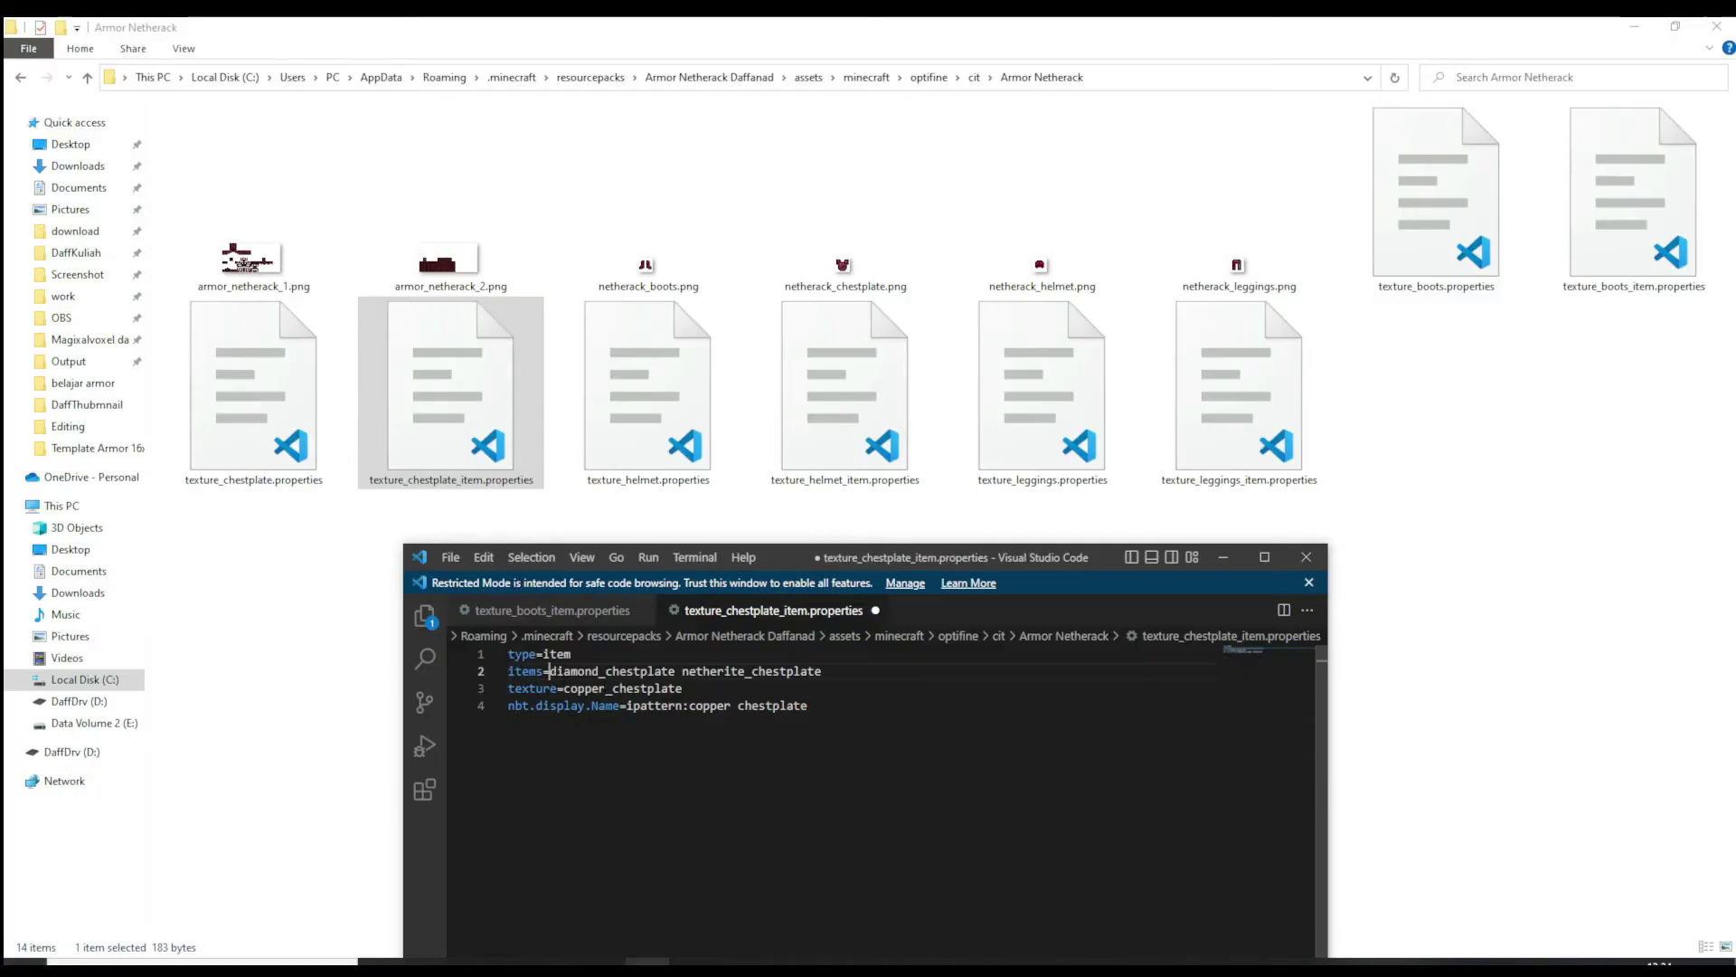
Set the chestplate item texture to netherack_chestplate and the display name pattern to netherack chestplate, and save the file
type("n chest")
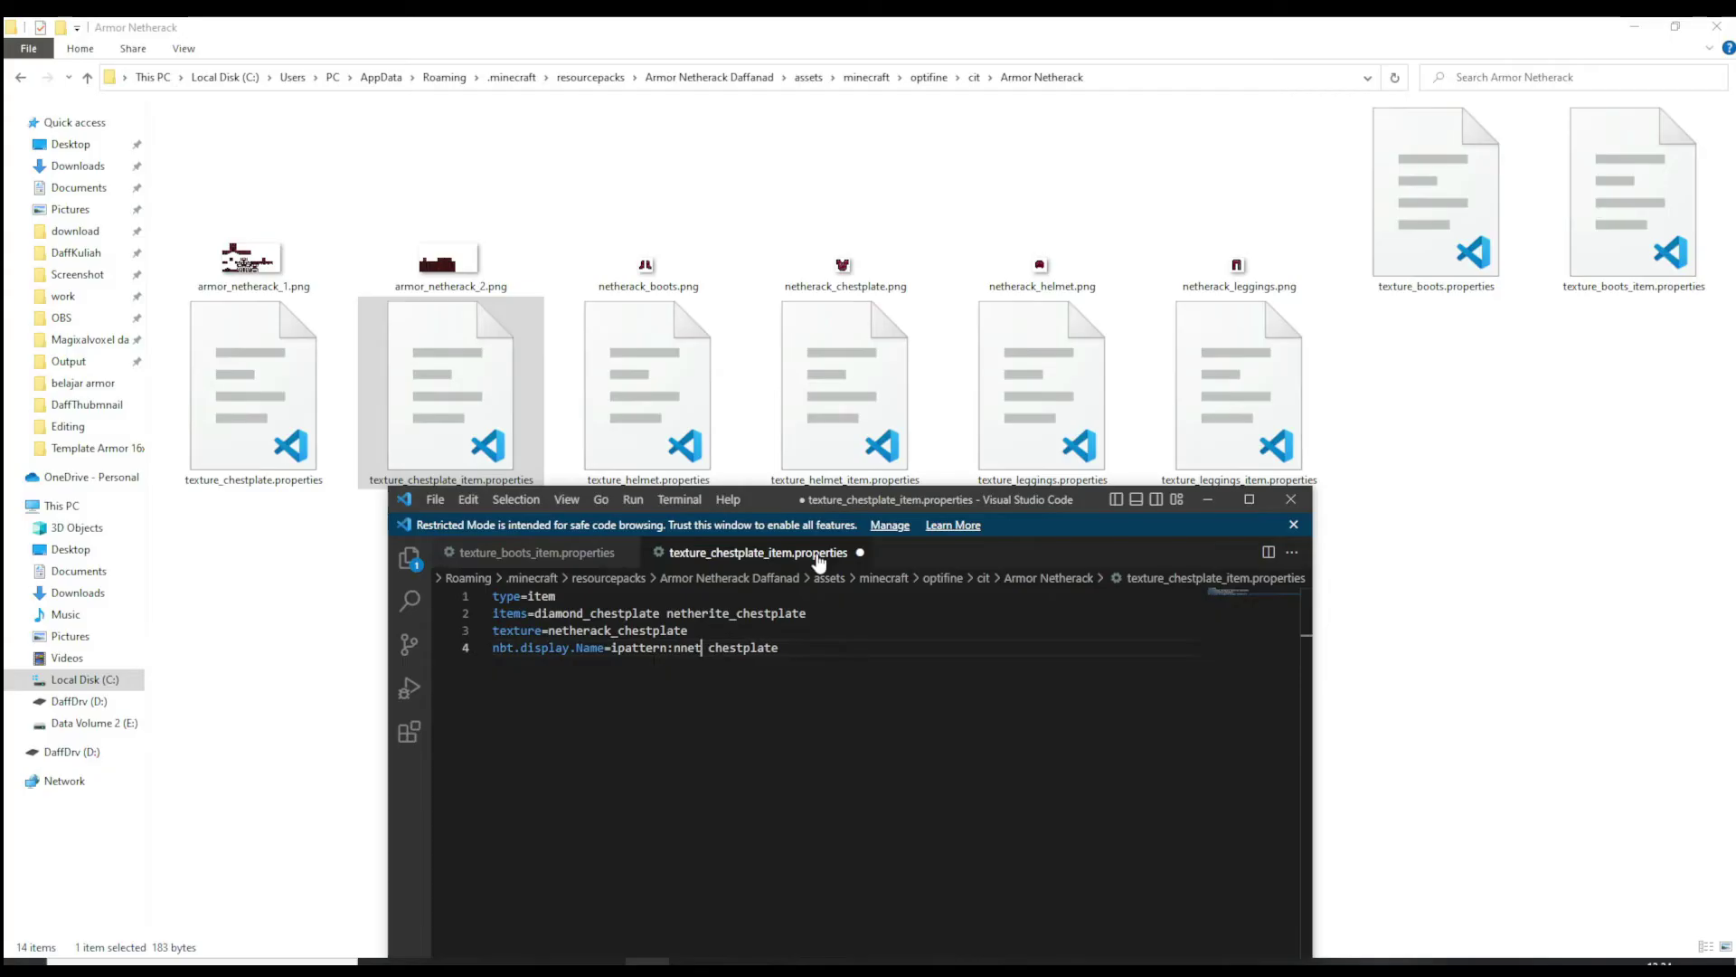
type("n")
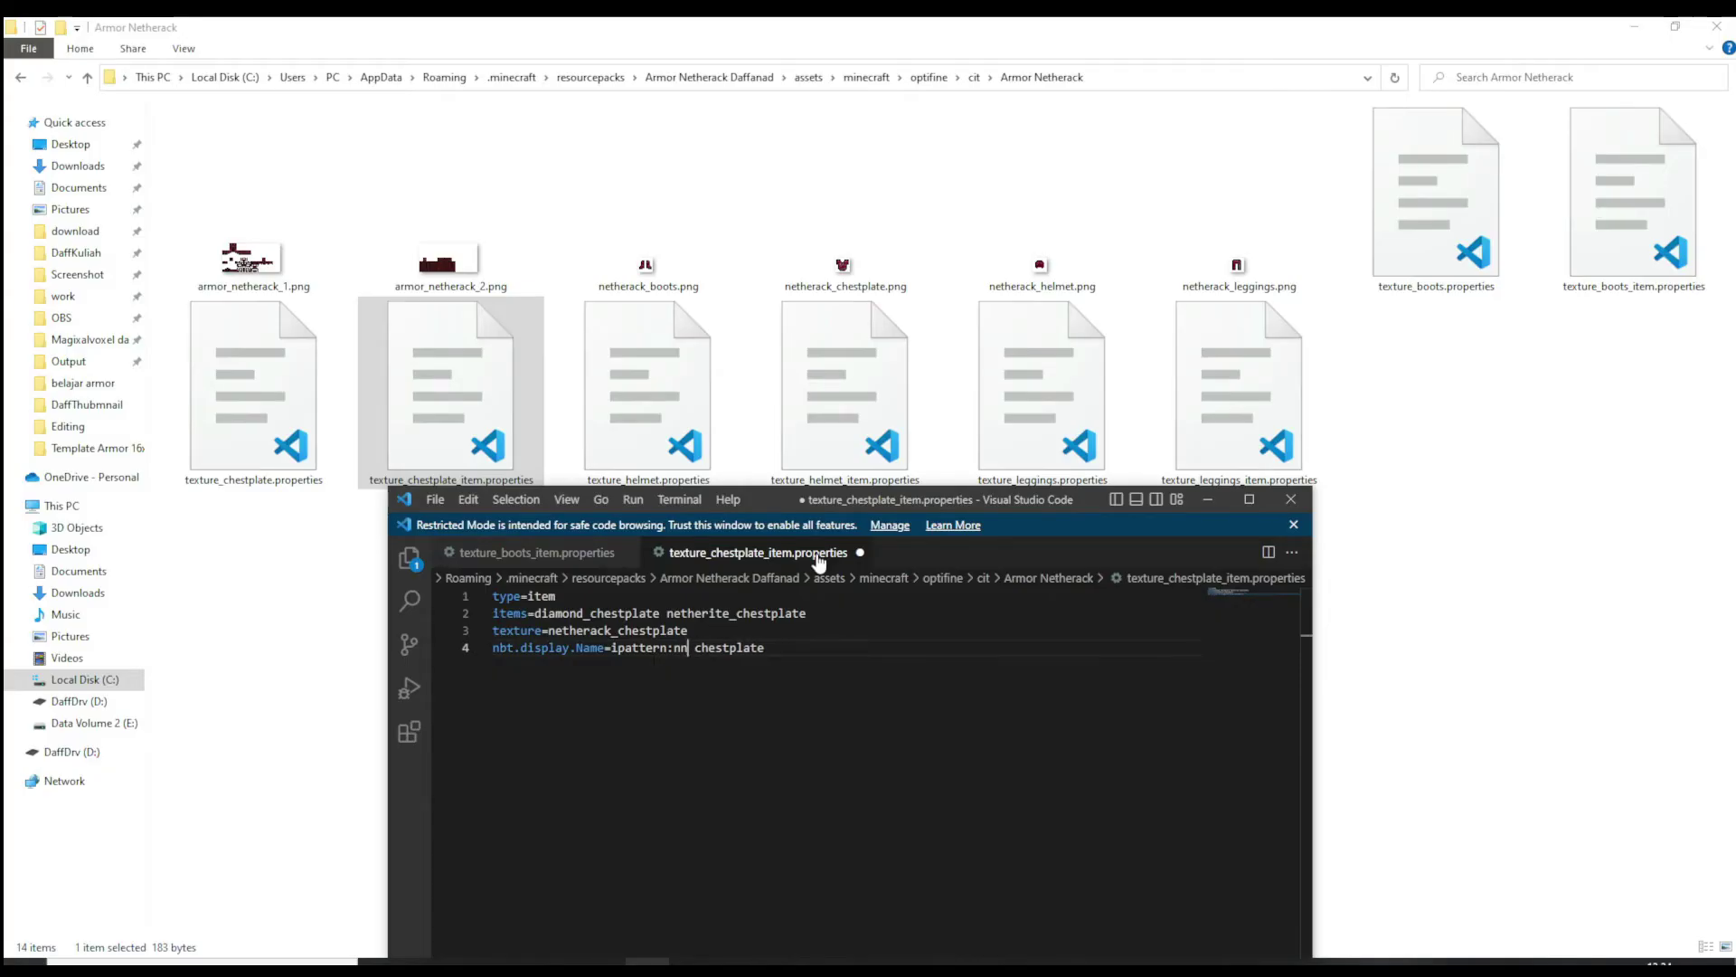
type("etherack")
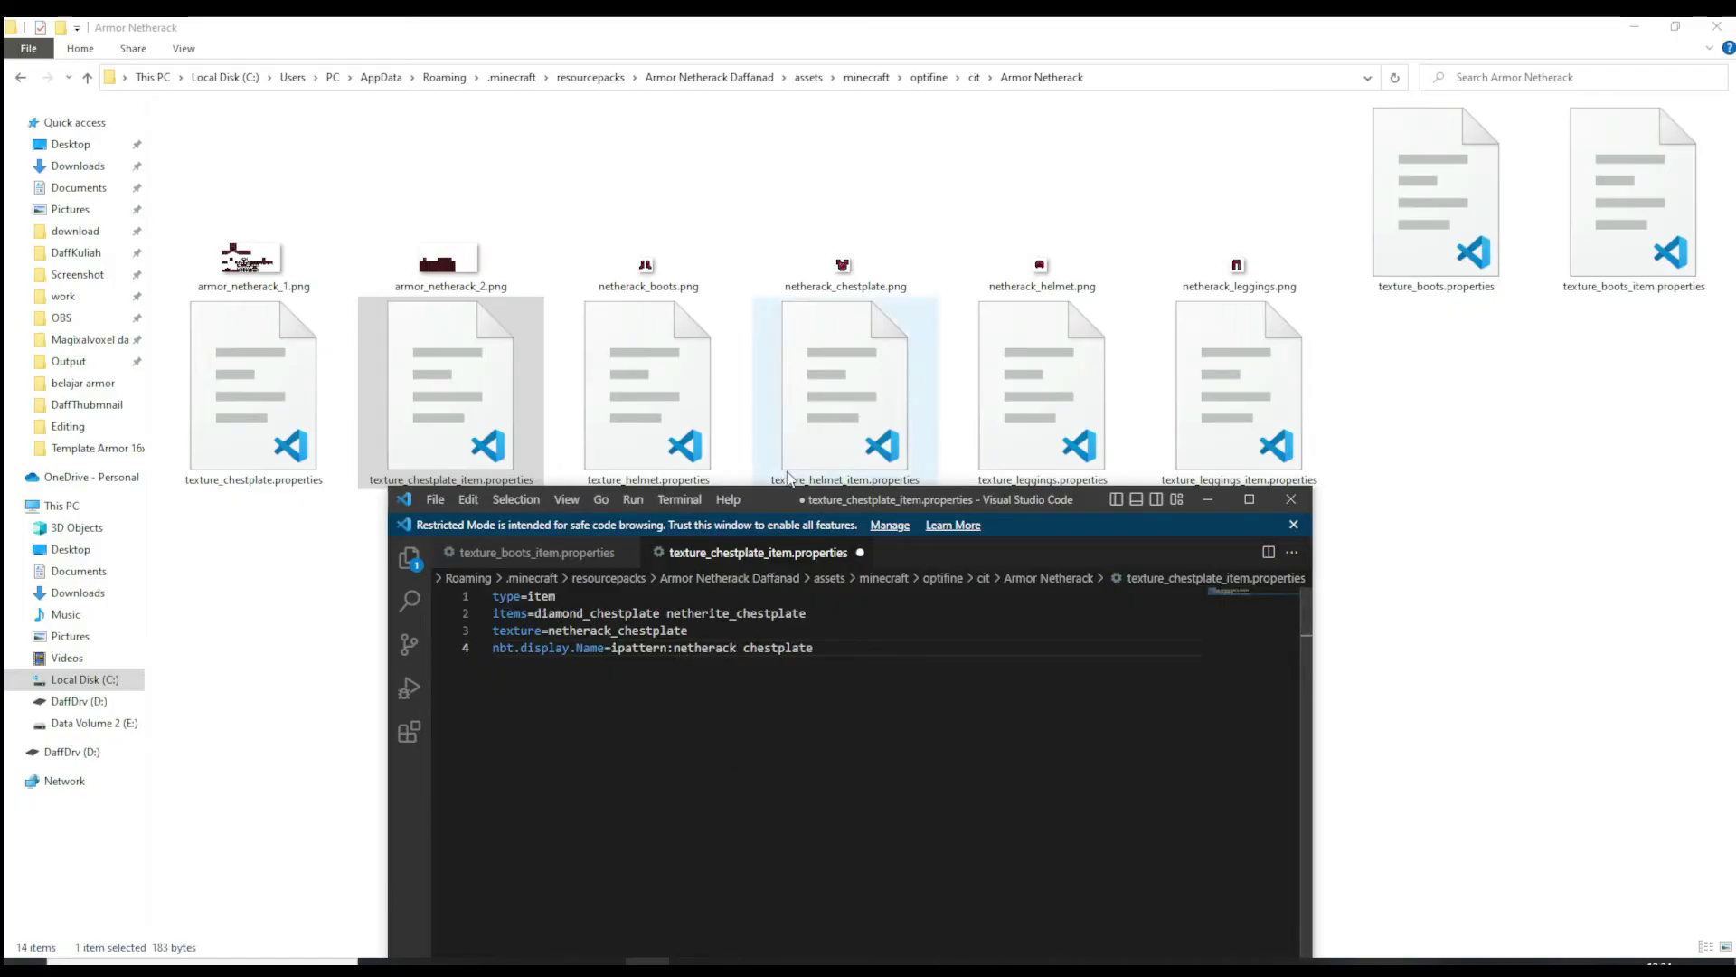
mouse_move(773, 498)
left_mouse_down()
mouse_move(777, 565)
mouse_move(794, 523)
left_mouse_up()
key("ctrl+s")
In texture_helmet_item.properties, keep only diamond_helmet and netherite_helmet, replace copper with netherack in the texture and display name, and save
double_click(857, 420)
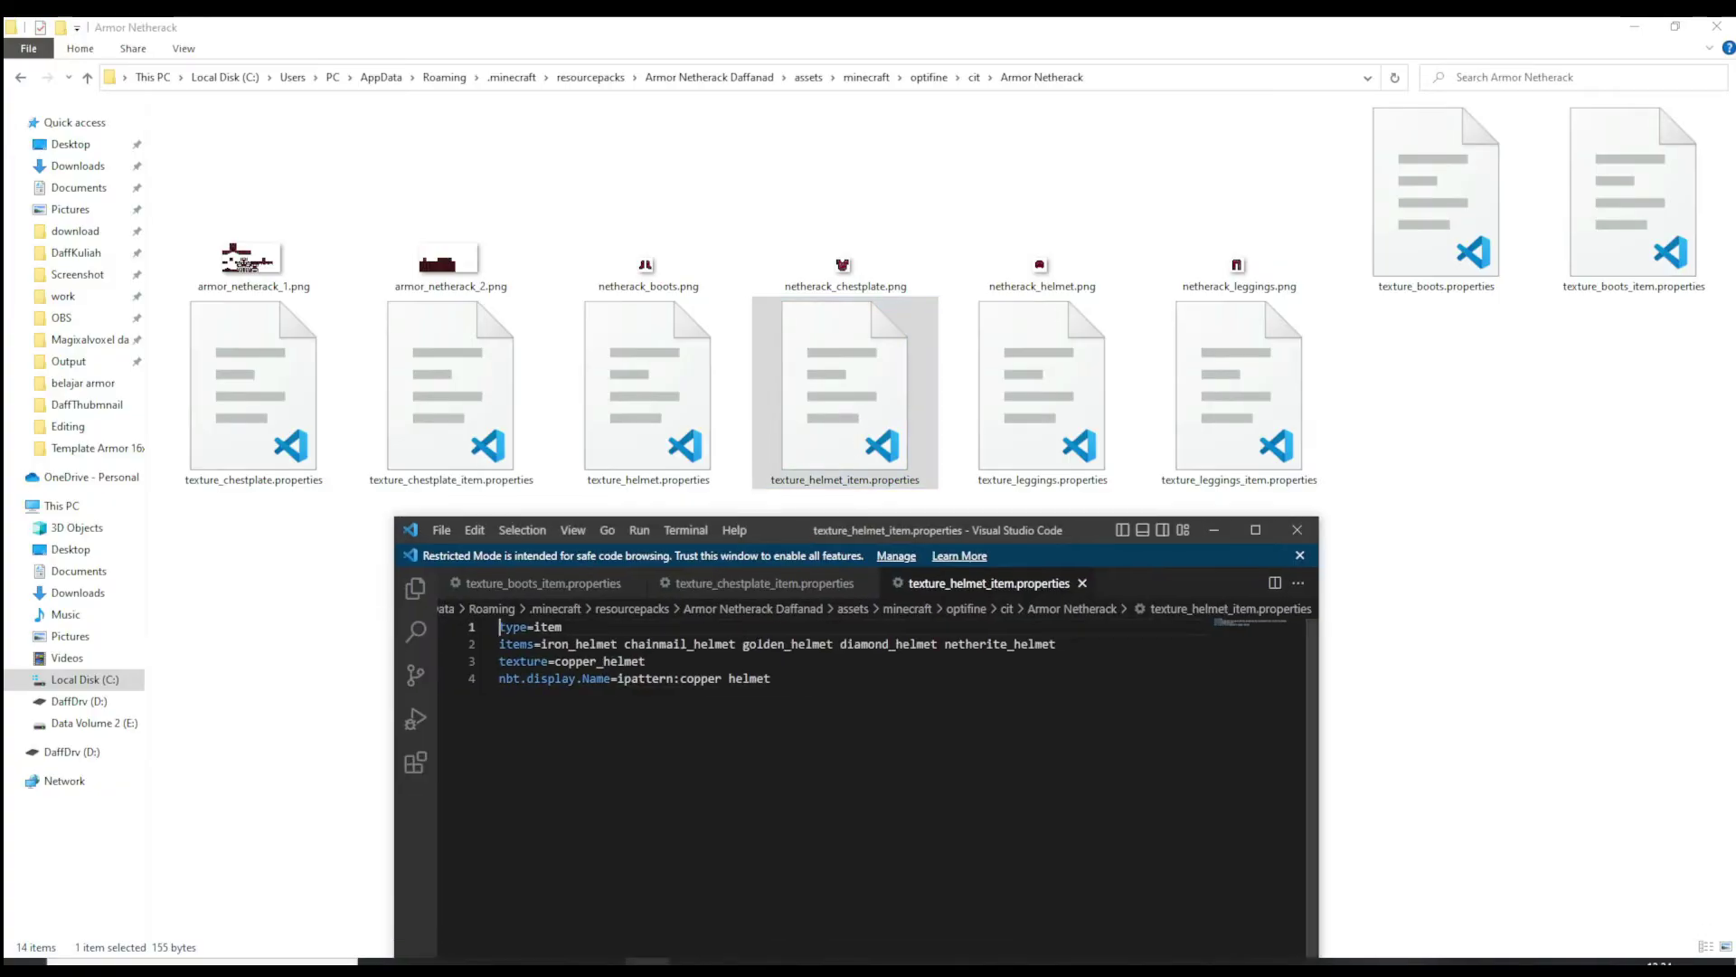
left_click_drag(840, 643, 597, 644)
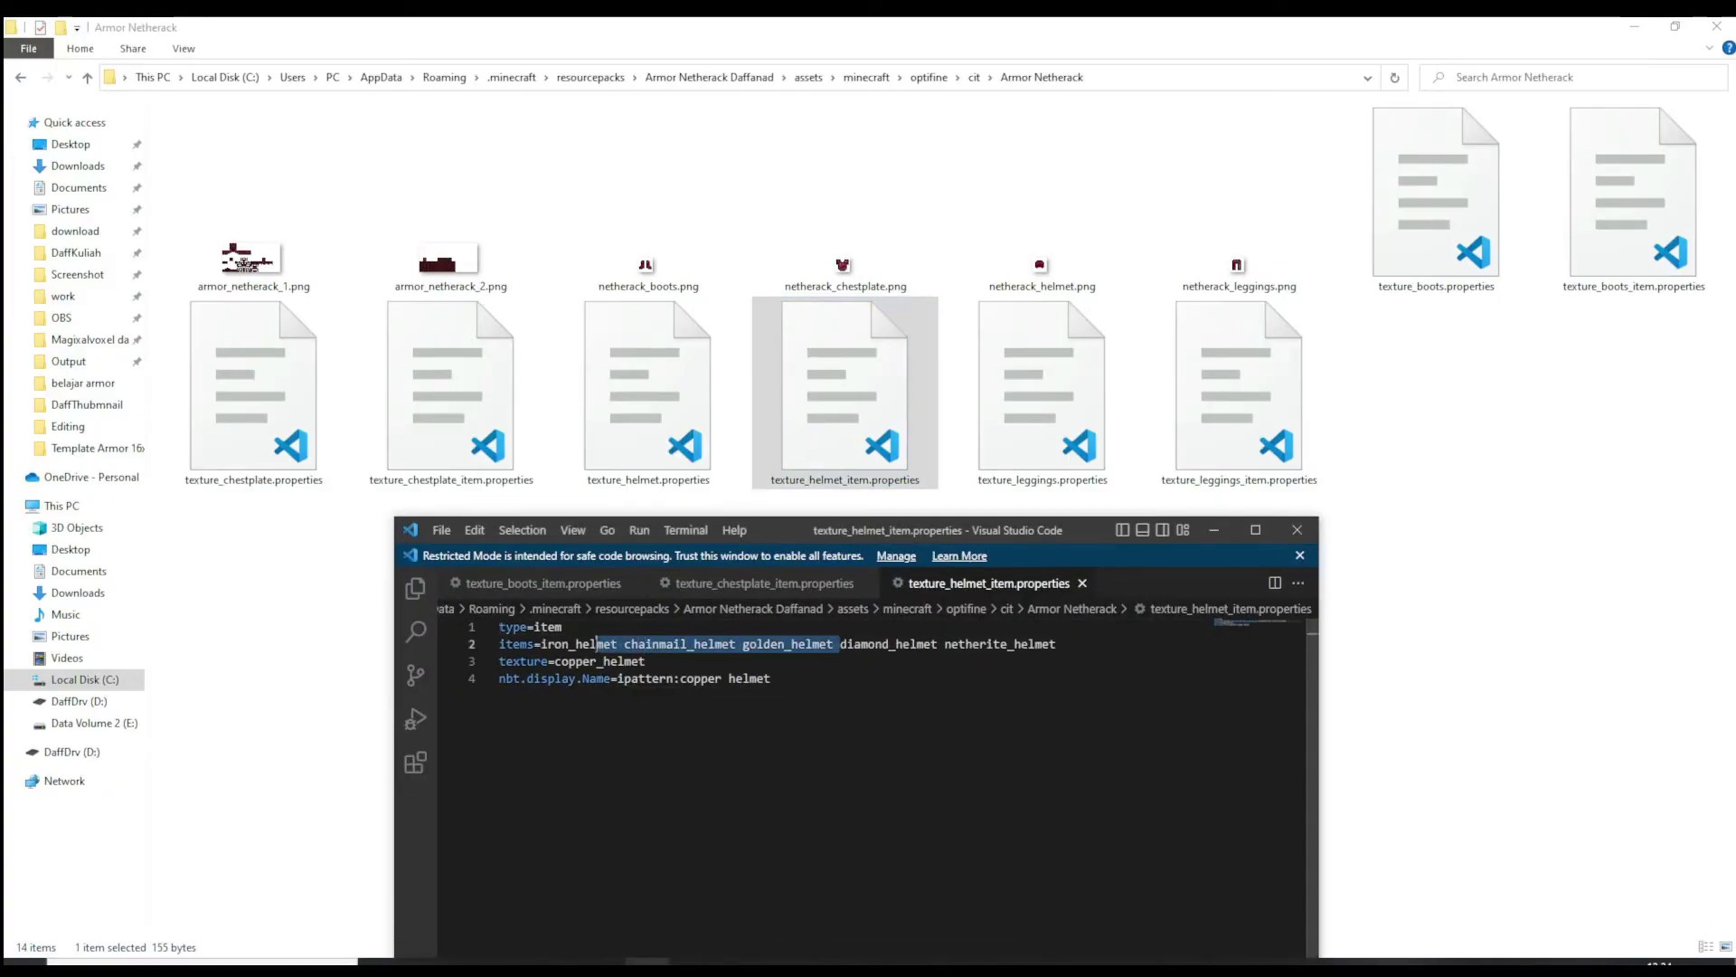
key("BackSpace")
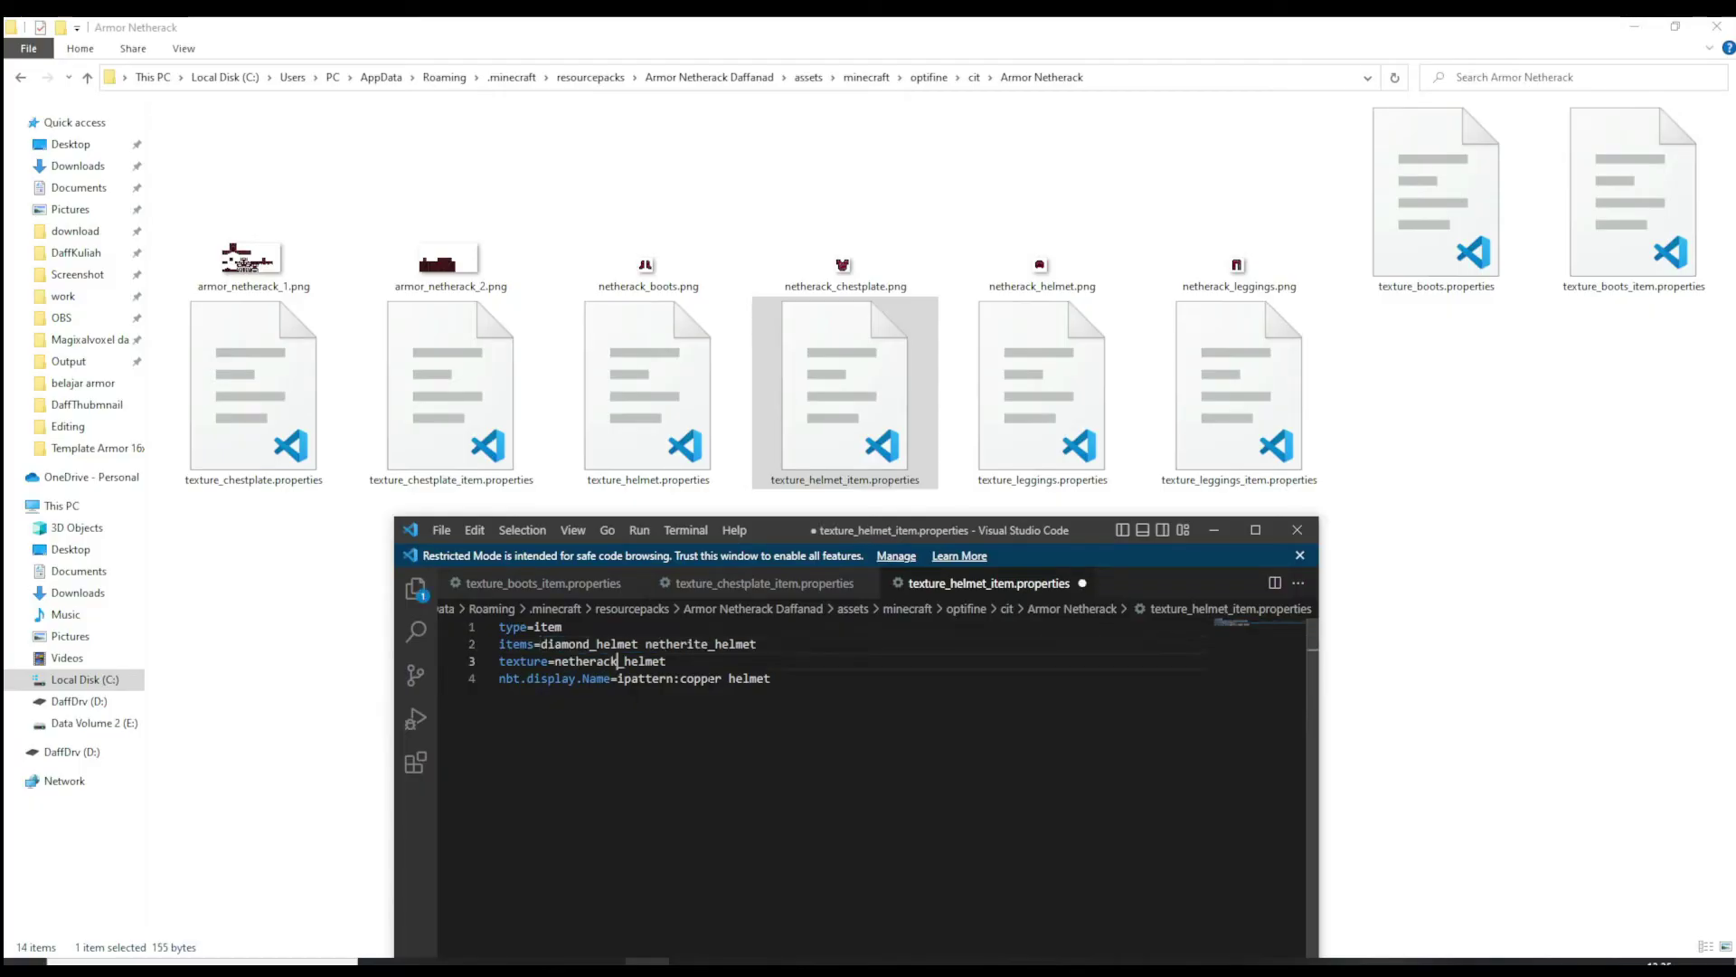
left_click_drag(714, 679, 681, 679)
type("ne")
key("ctrl+s")
Open texture_leggings_item.properties and remove iron_leggings, chainmail_leggings and golden_leggings from its items line
double_click(1229, 389)
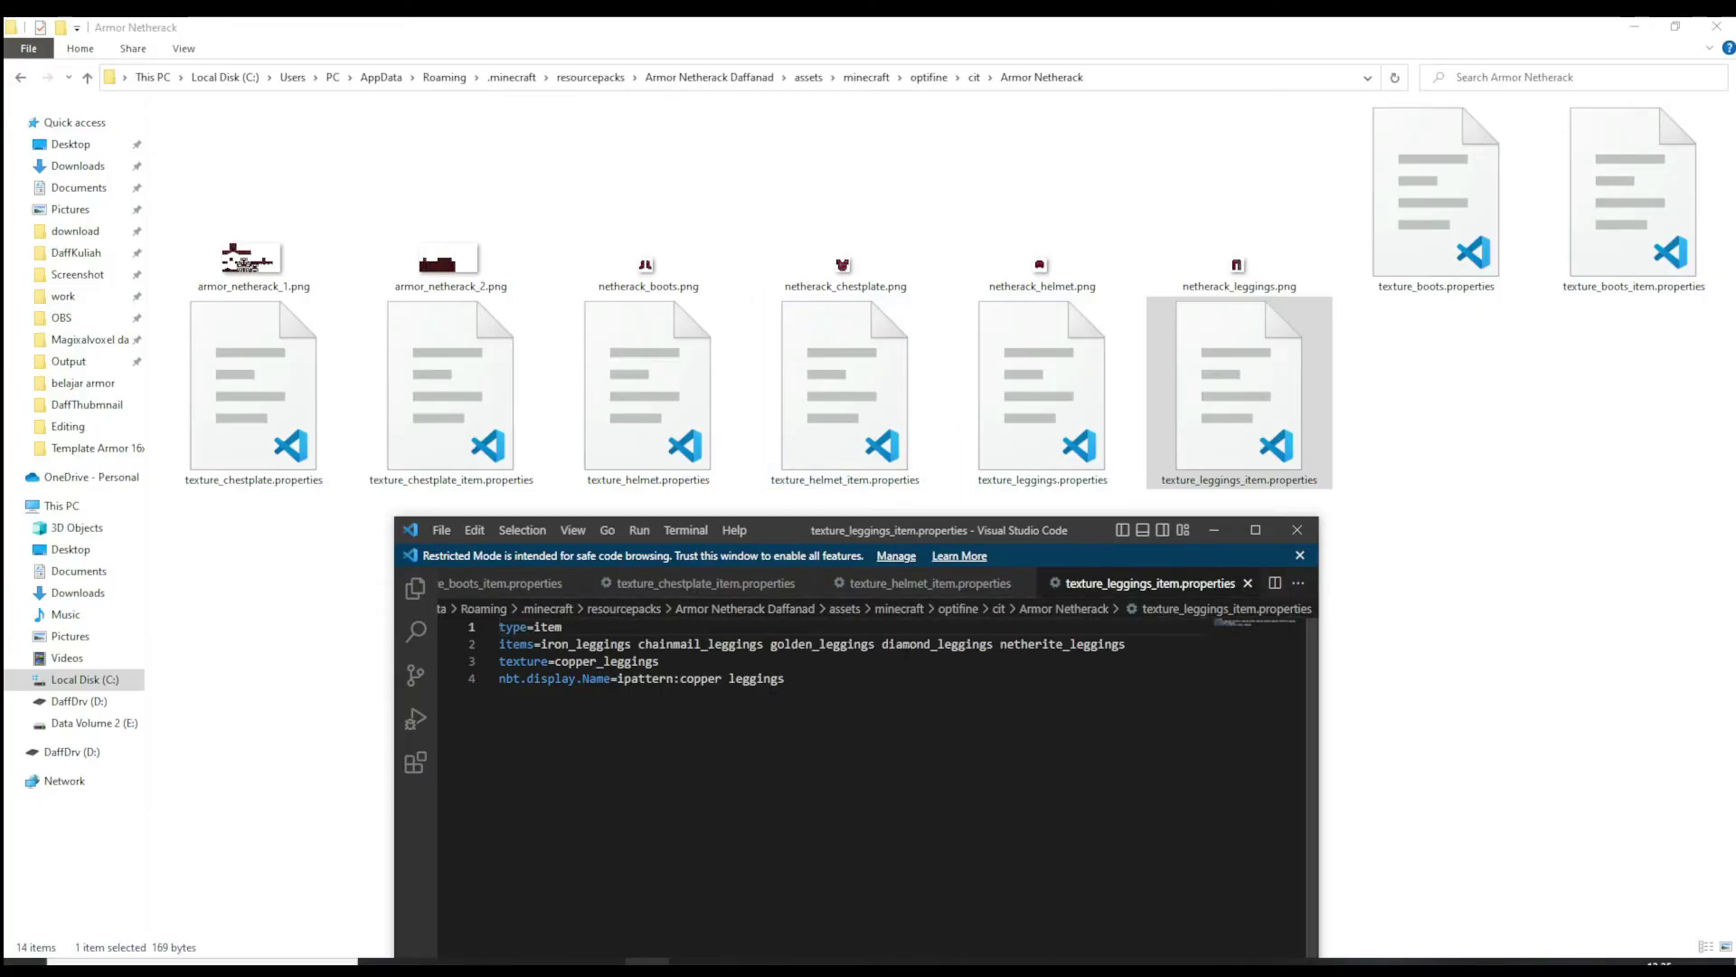
left_click_drag(541, 644, 879, 644)
key("BackSpace")
Set the leggings item texture to netherack_leggings and the display name pattern to netherack leggings, and save the file
left_click(554, 661)
type("netherack")
double_click(687, 678)
type("n")
key("Return")
key("ctrl+s")
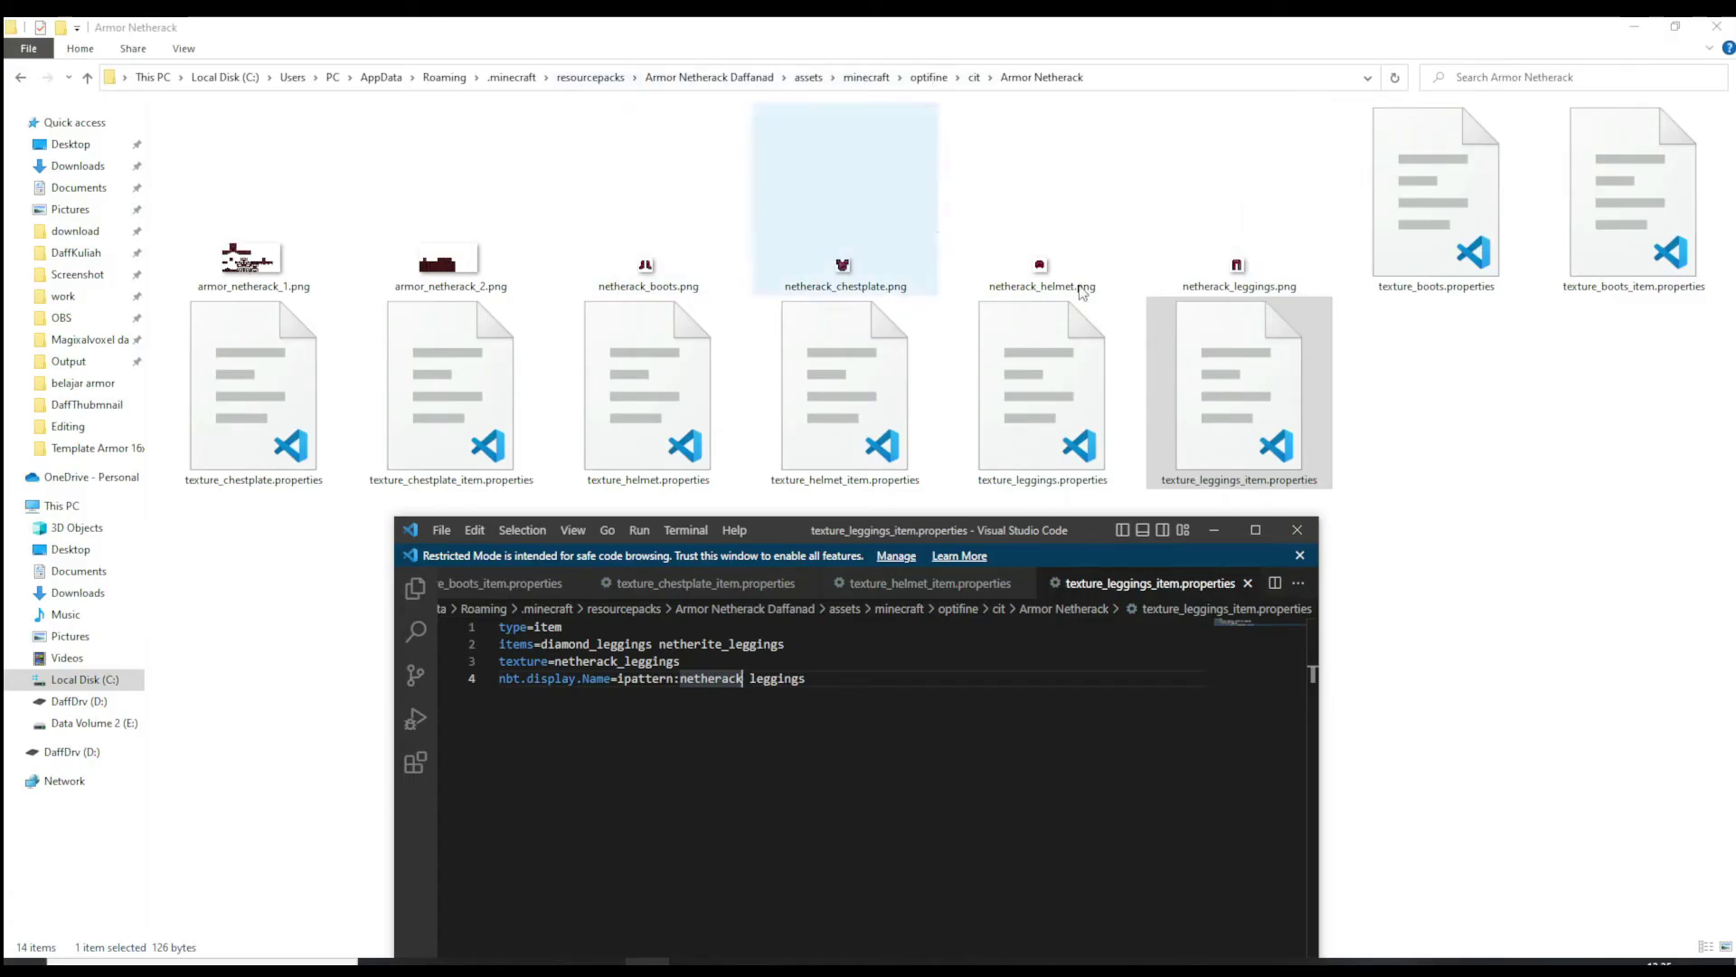
Switch to Minecraft, open the anvil and place the Netherite Helmet in its first slot
left_click(579, 79)
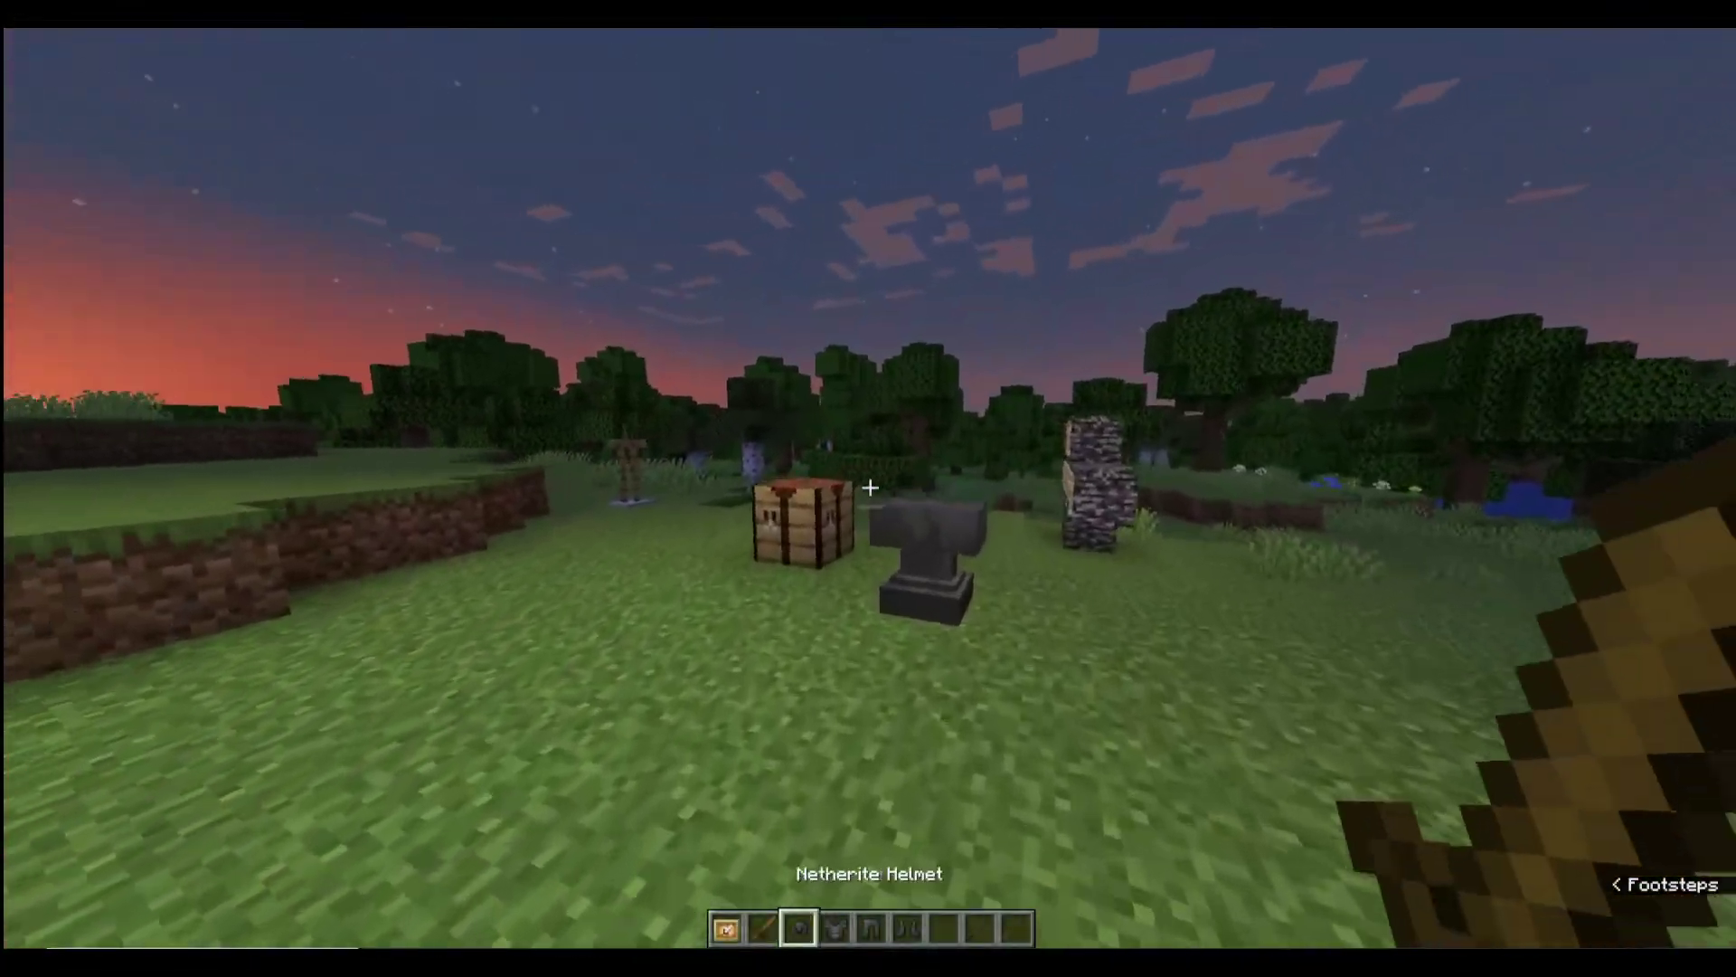
key("3")
right_click(870, 488)
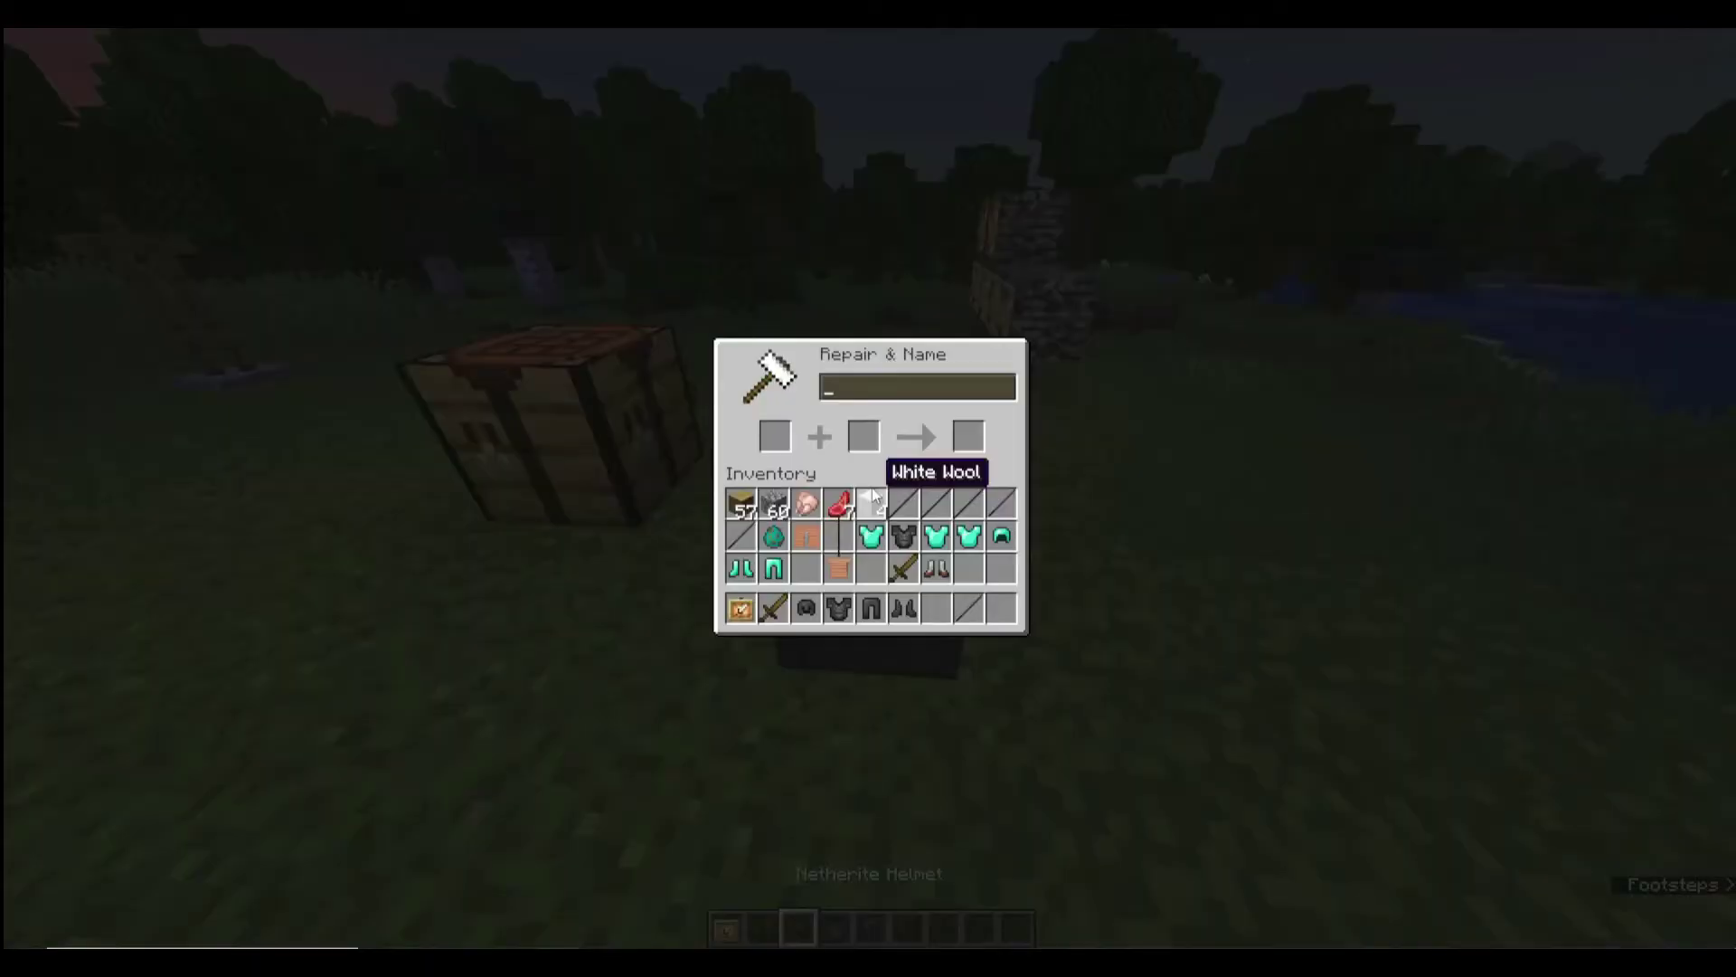
left_click(806, 608, "shift")
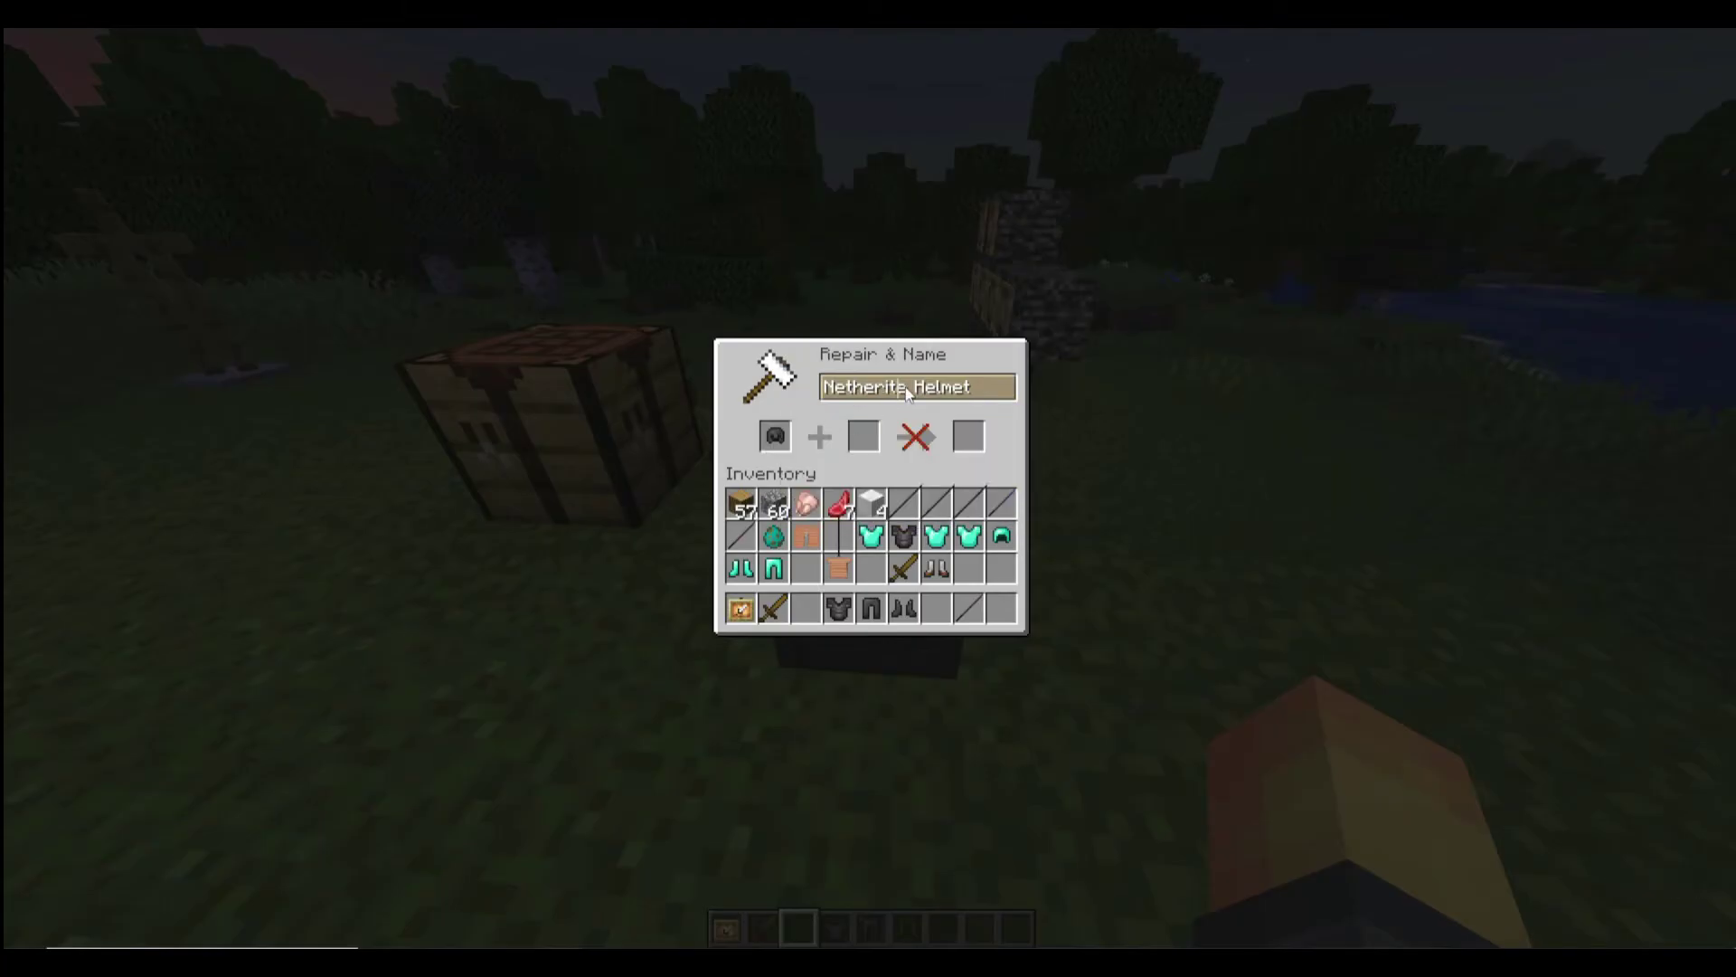
Rename the helmet to Netherack Helmet in the anvil and put the renamed item back in the hotbar
key("Left")
key("Left")
key("Left")
key("Left")
key("Left")
key("Left")
key("Left")
key("BackSpace")
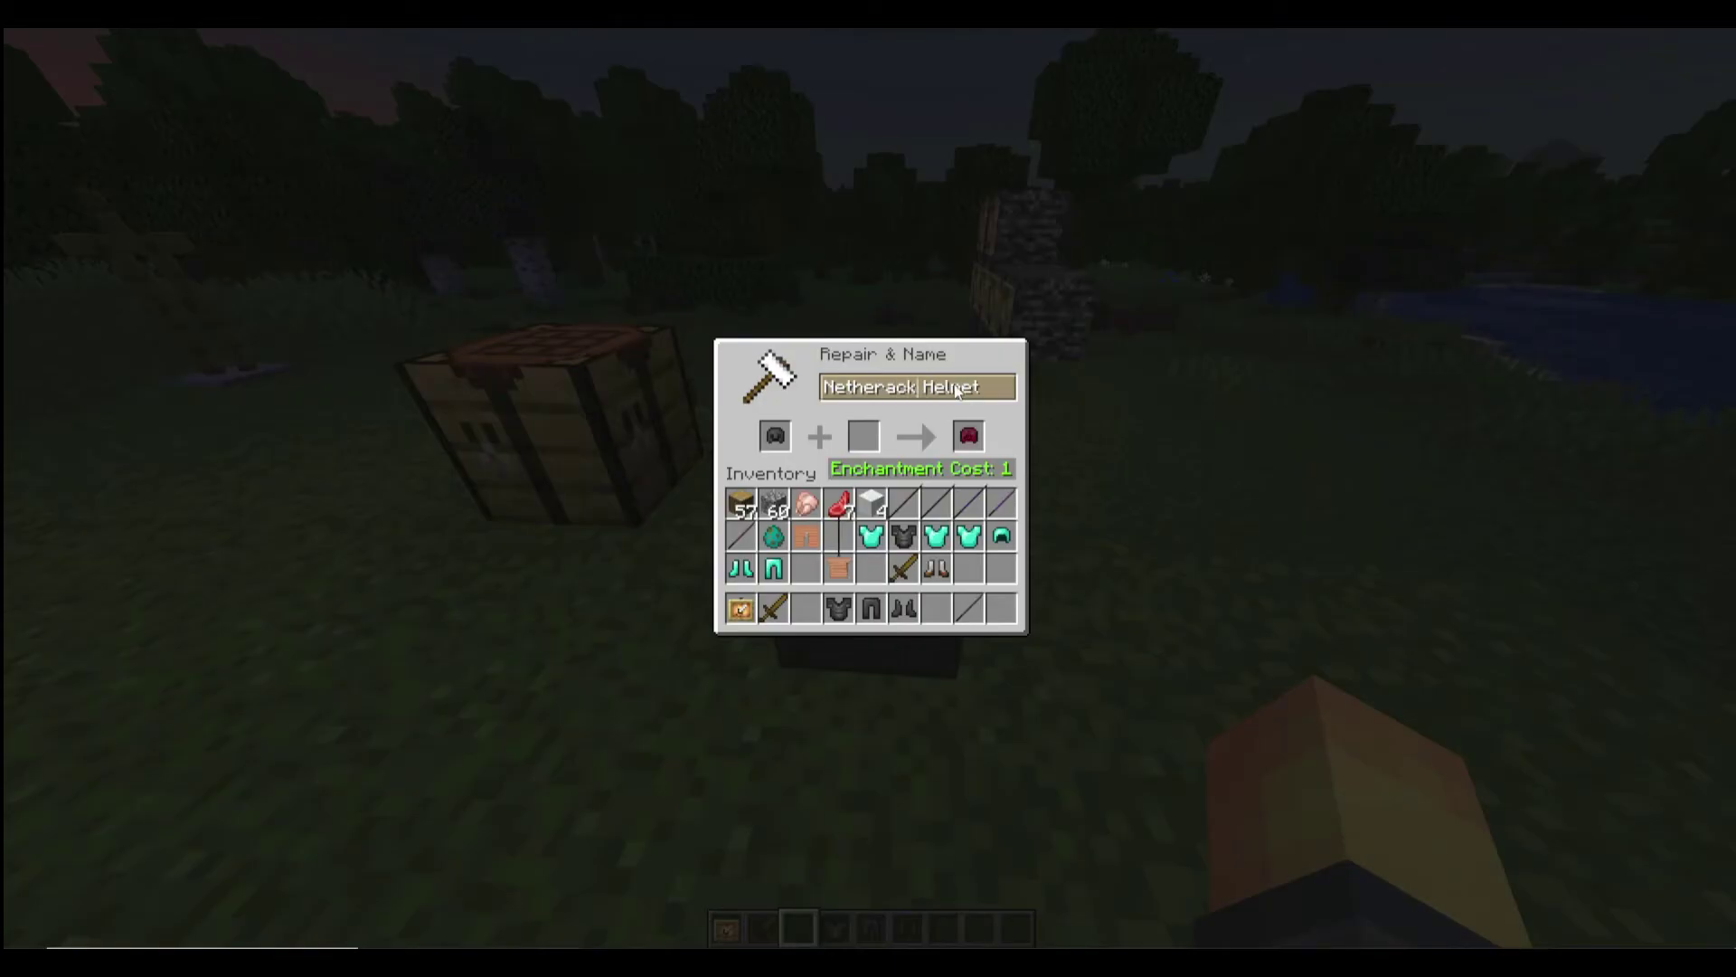
left_click(967, 436)
left_click(806, 608)
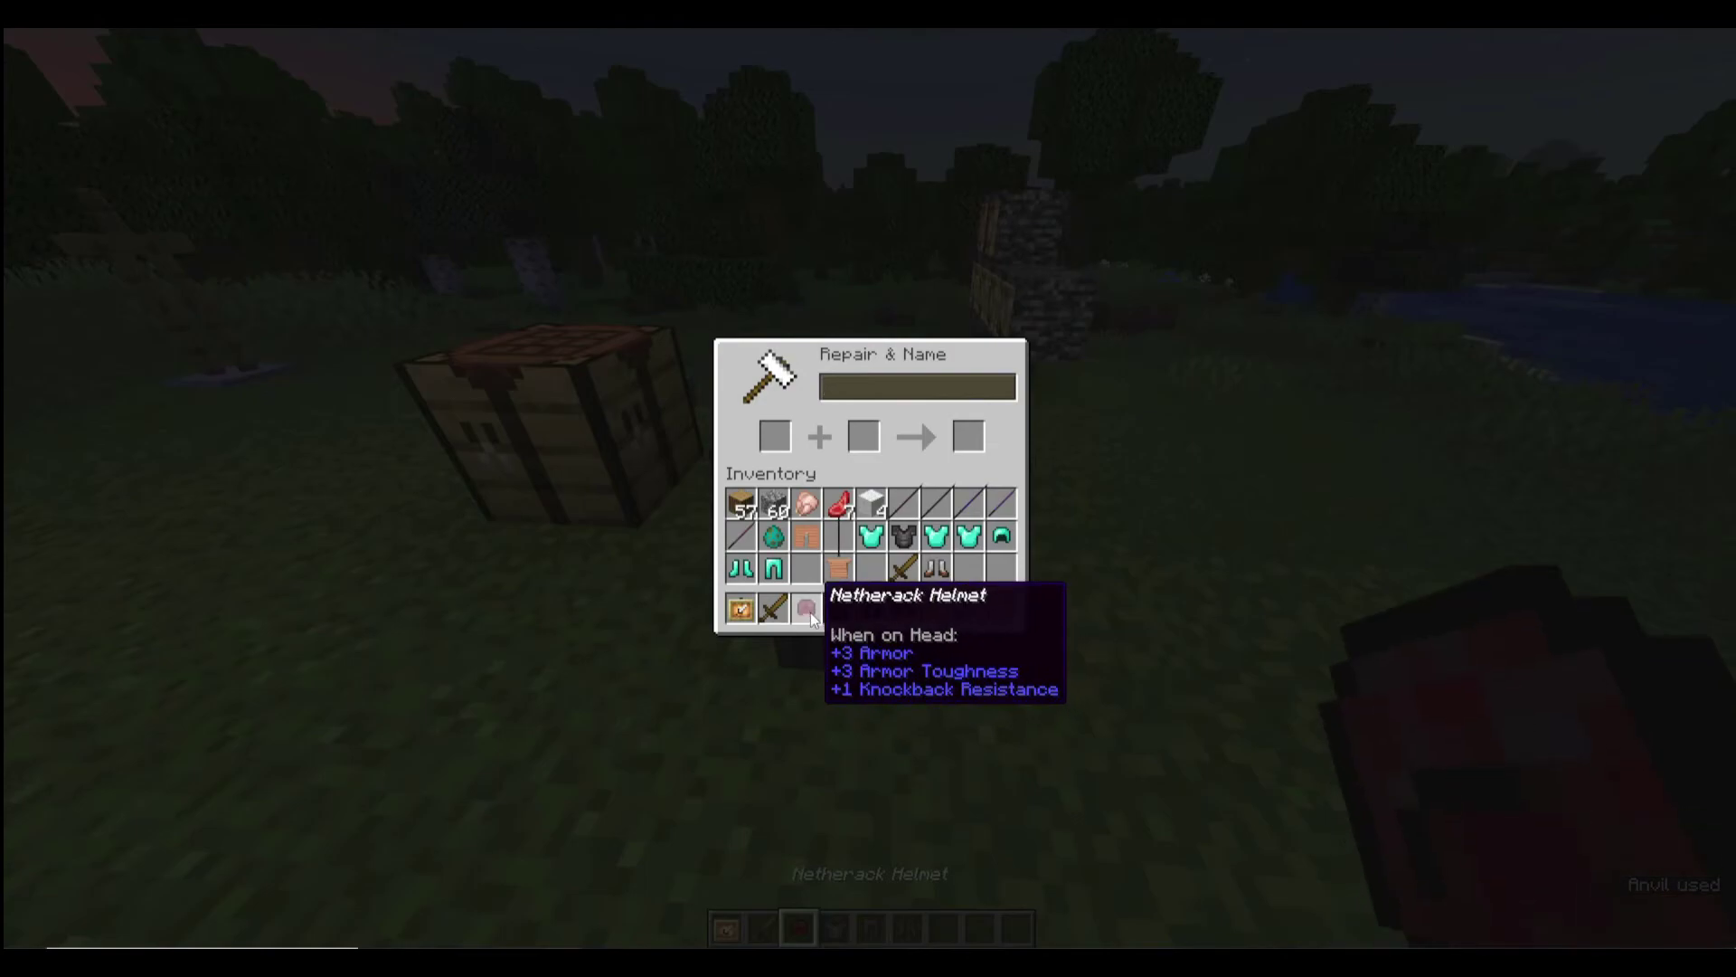
Rename the Netherite Chestplate to Netherack Chestplate in the anvil and put the renamed item in the hotbar beside the helmet
left_click(850, 607)
left_click(775, 436)
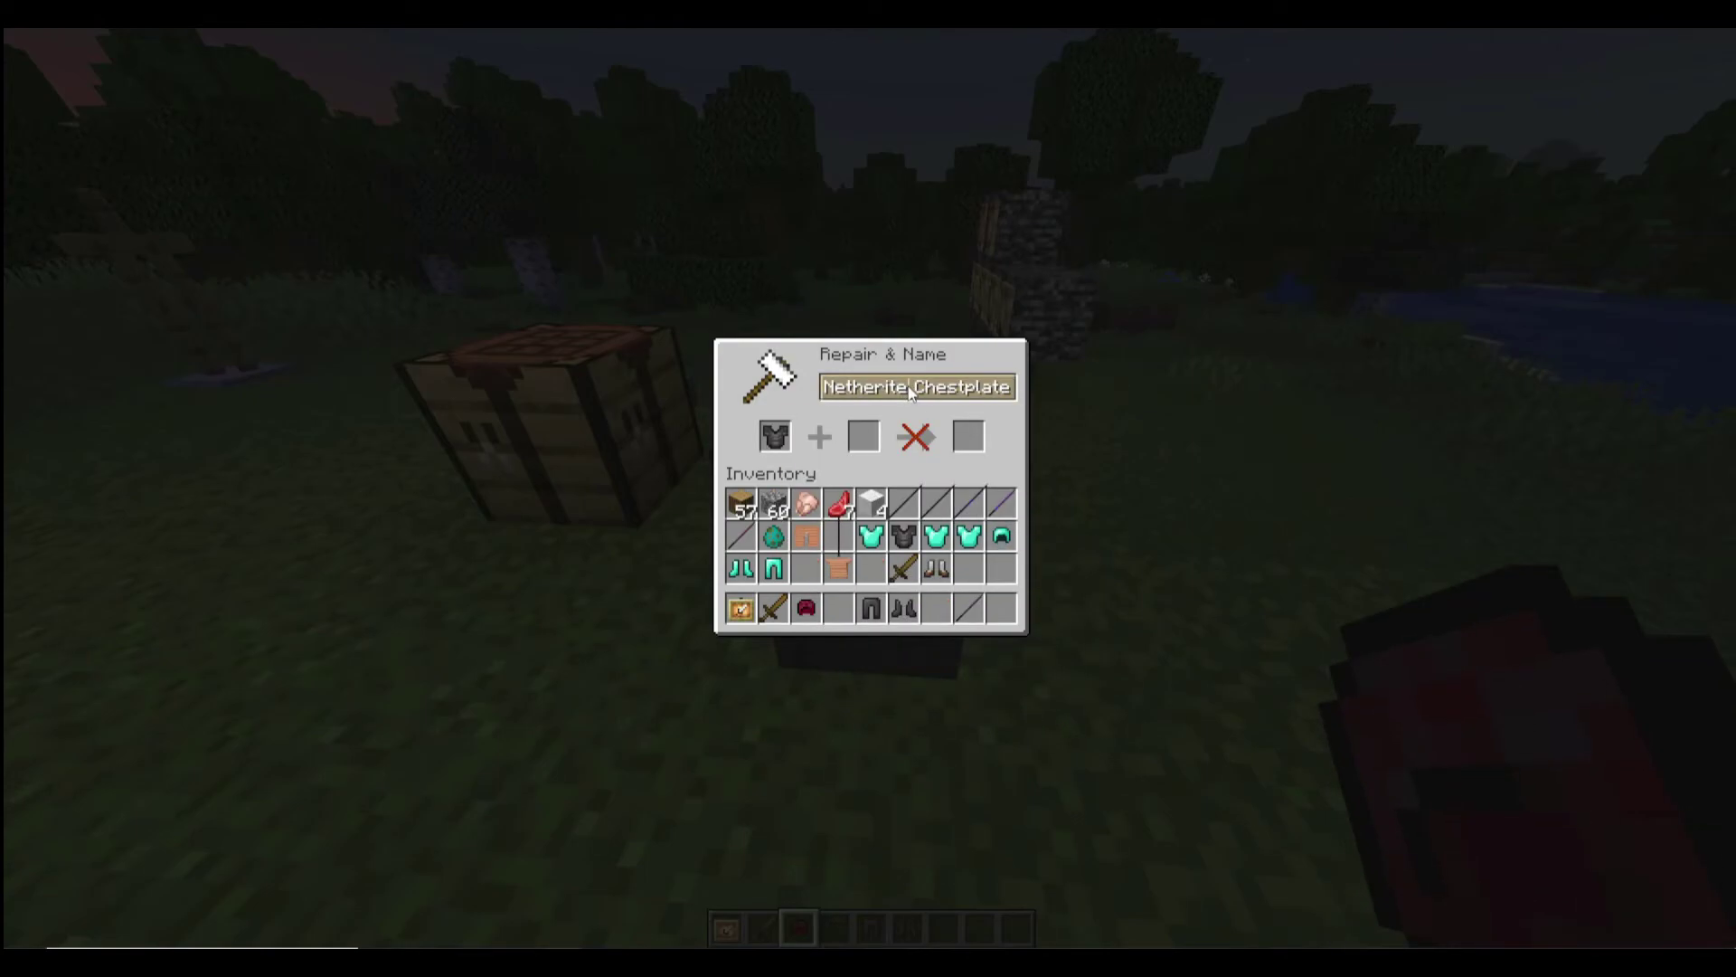
key("BackSpace")
key("BackSpace")
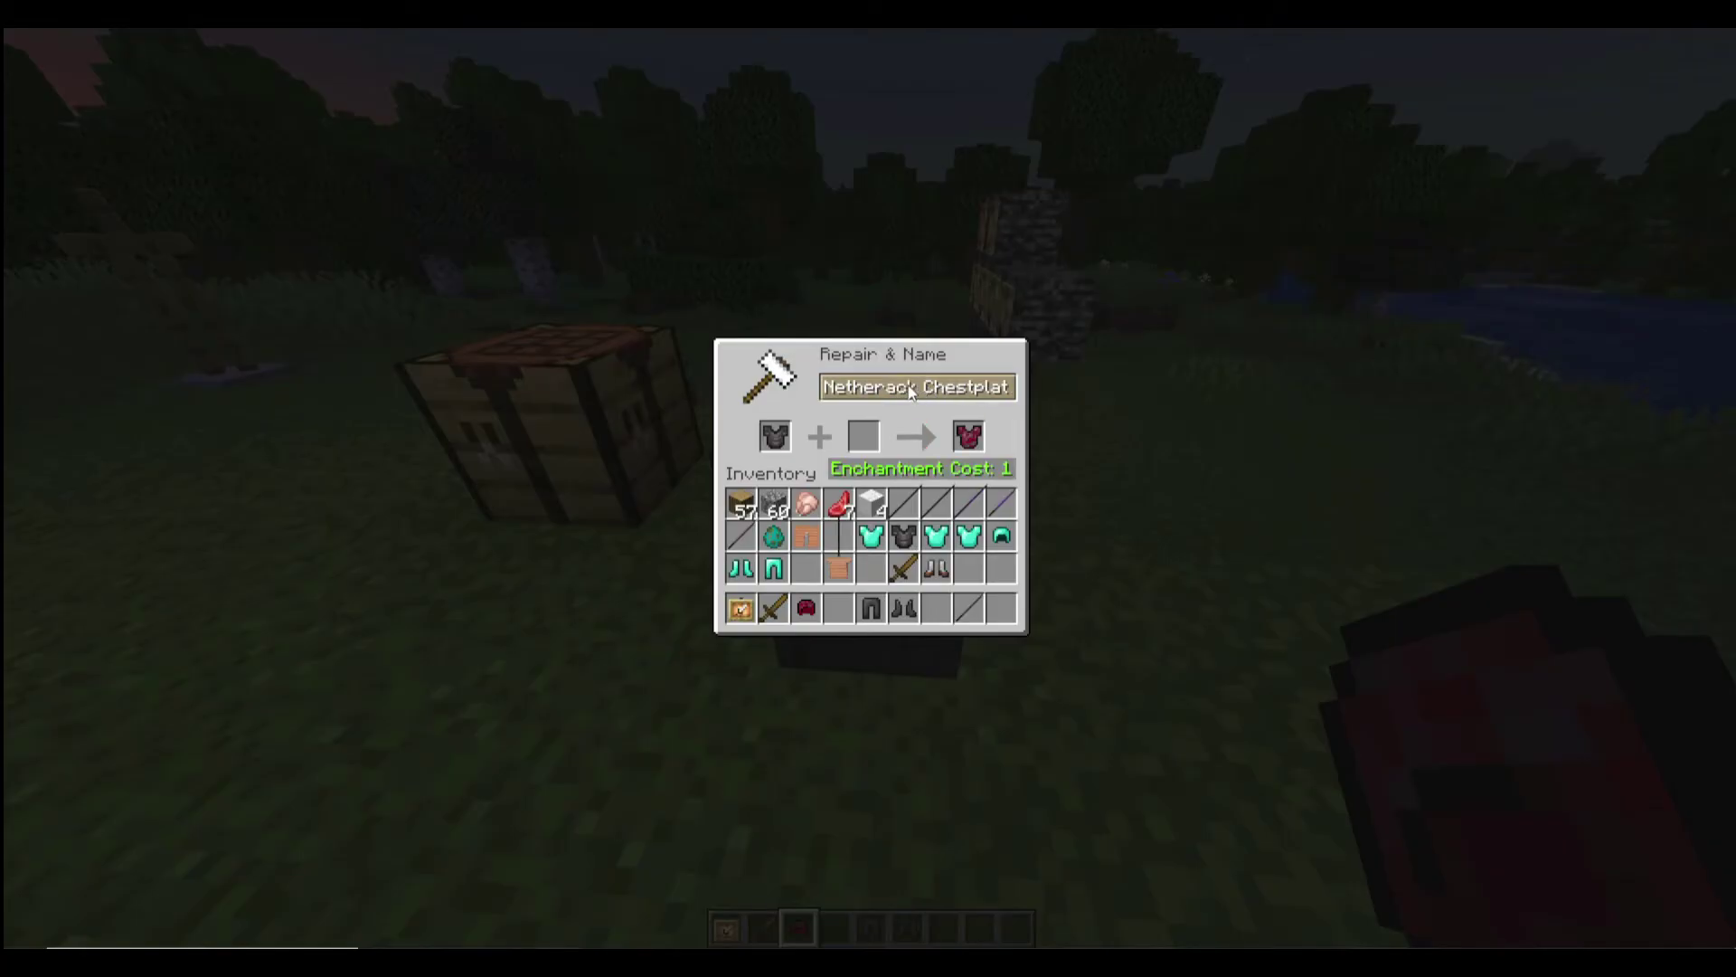
left_click(967, 436)
left_click(839, 607)
Rename the Netherite Leggings and Netherite Boots in the anvil, replacing Netherite with Netherack, and return both to the hotbar
left_click(871, 608, "shift")
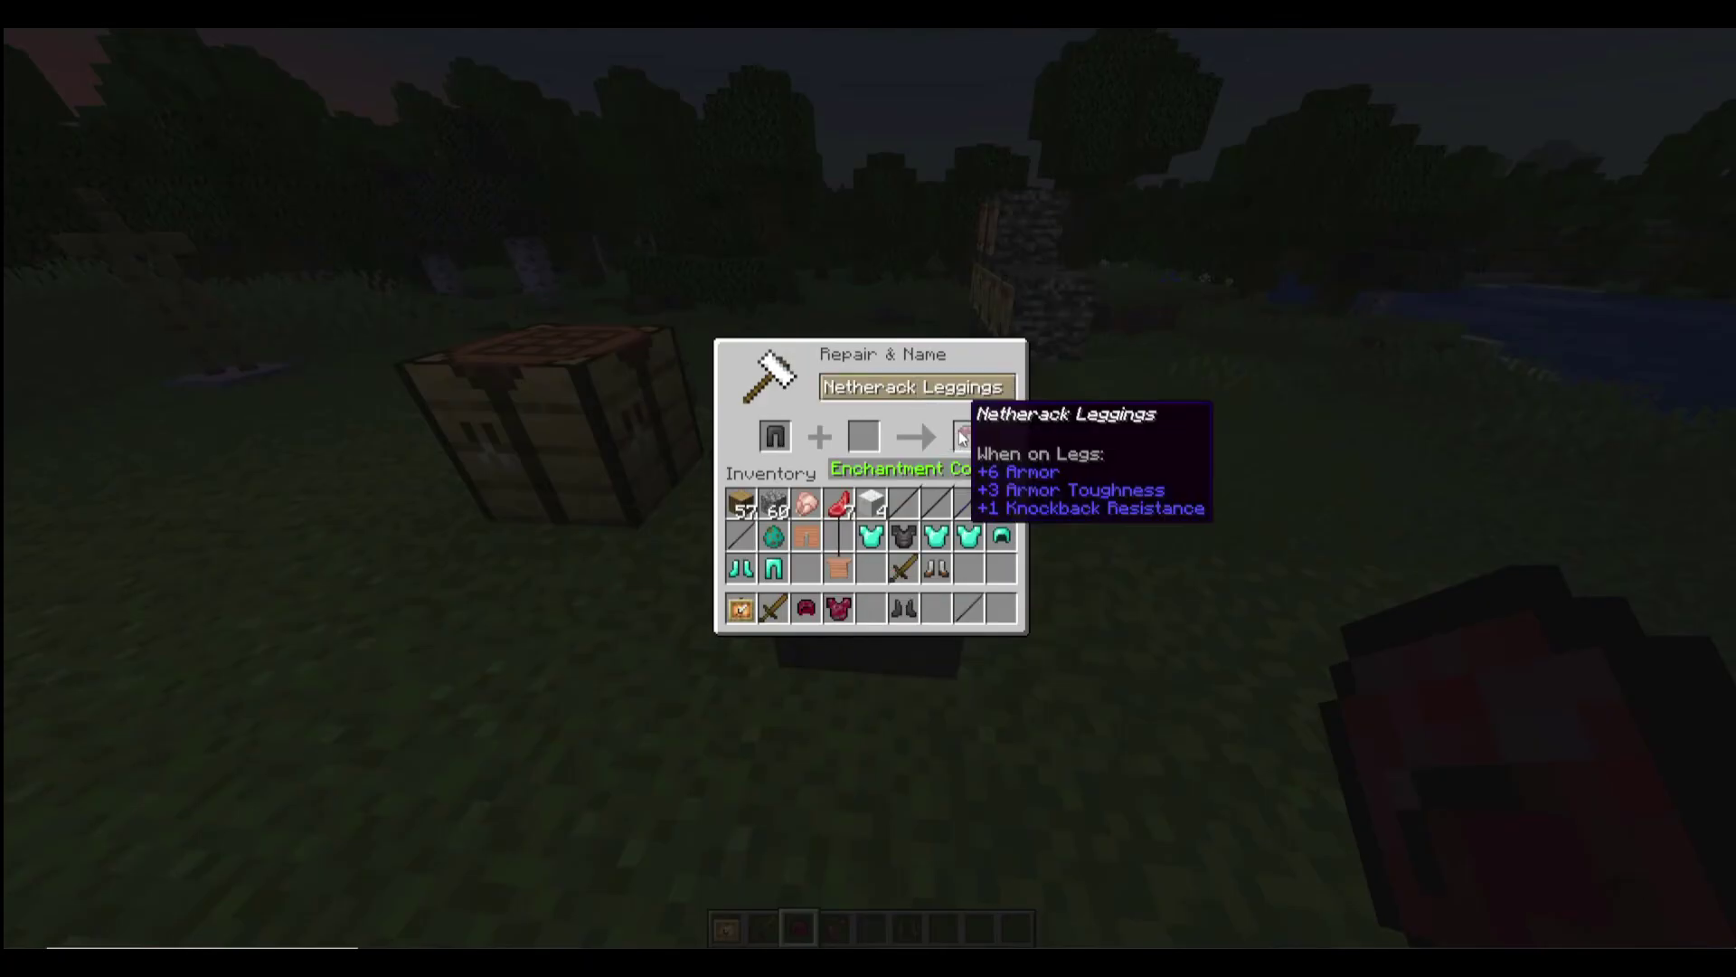
left_click(967, 436)
left_click(871, 608)
left_click(904, 608, "shift")
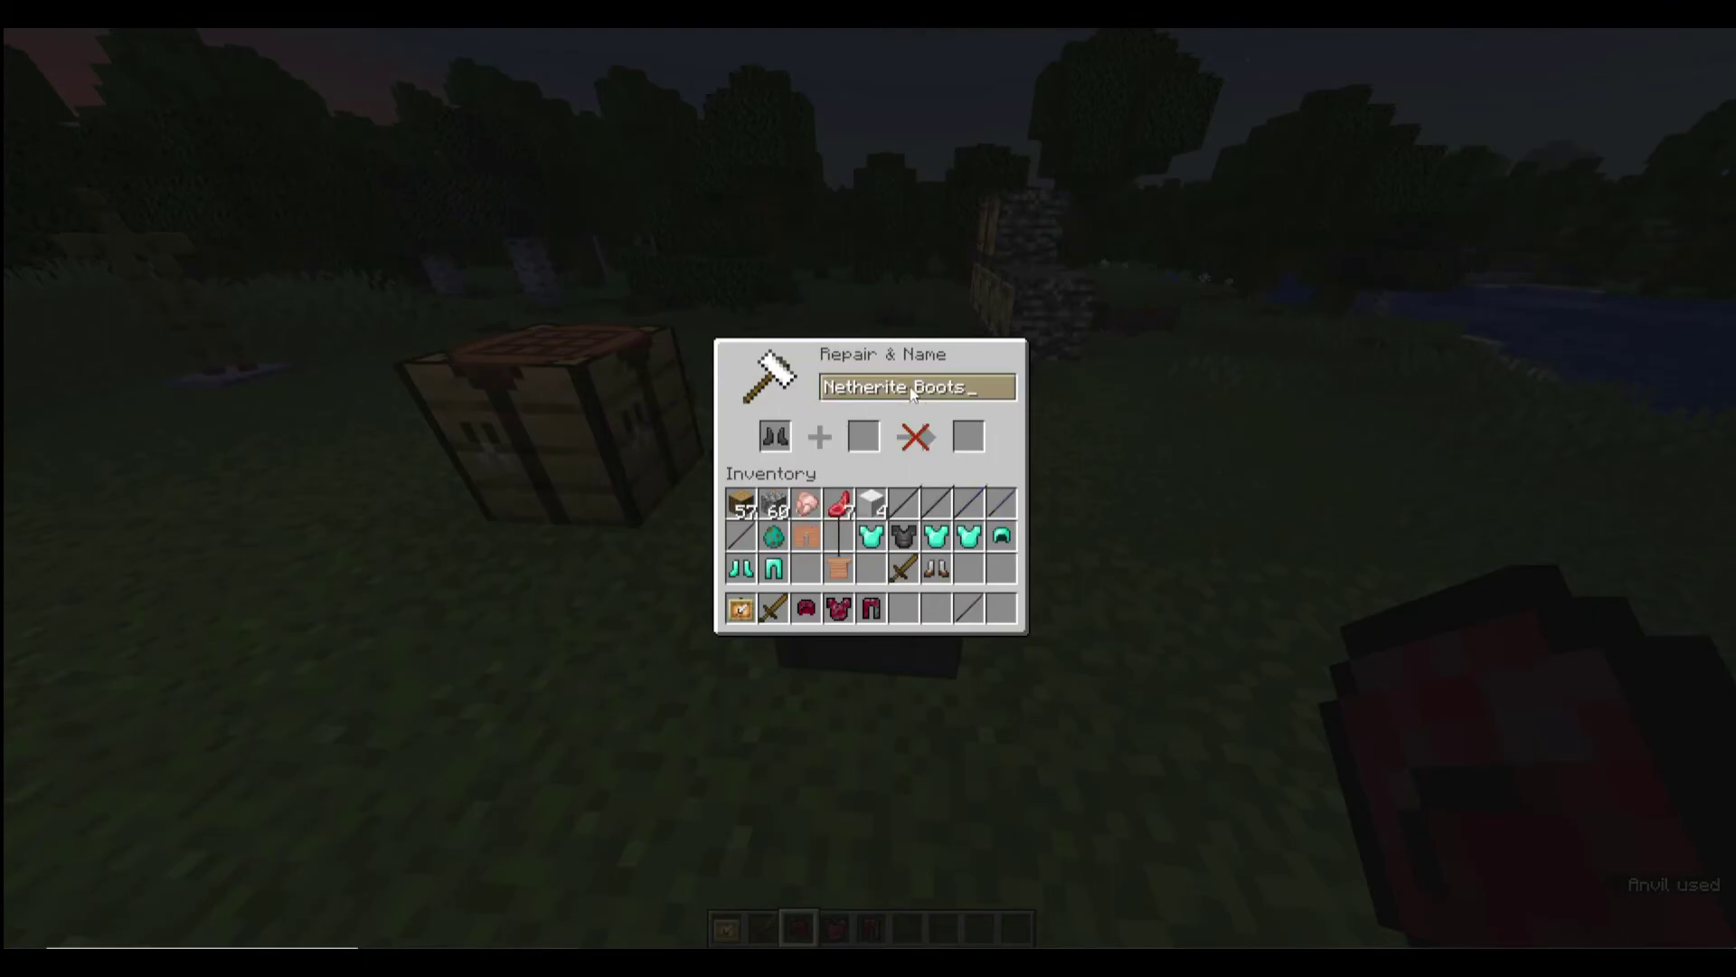
key("BackSpace")
key("BackSpace")
left_click(968, 436)
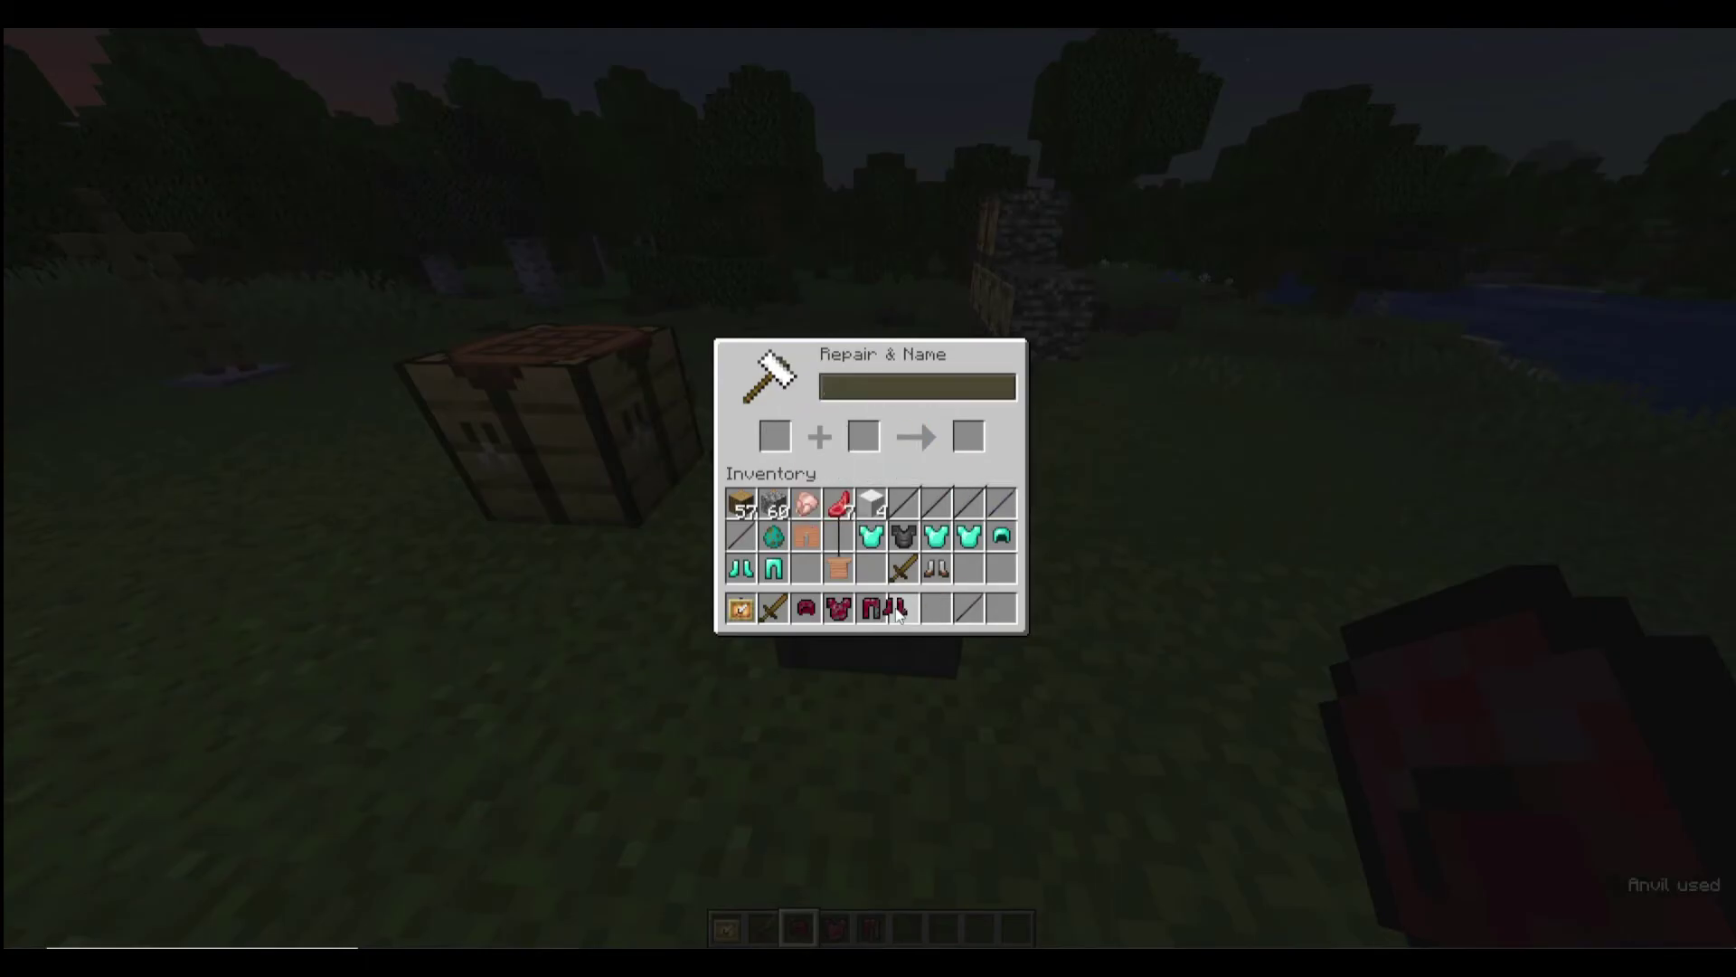
Leave the anvil, change to third-person view and examine the renamed armor pieces in the character's hand one after another
key("Escape")
key("F5")
key("F5")
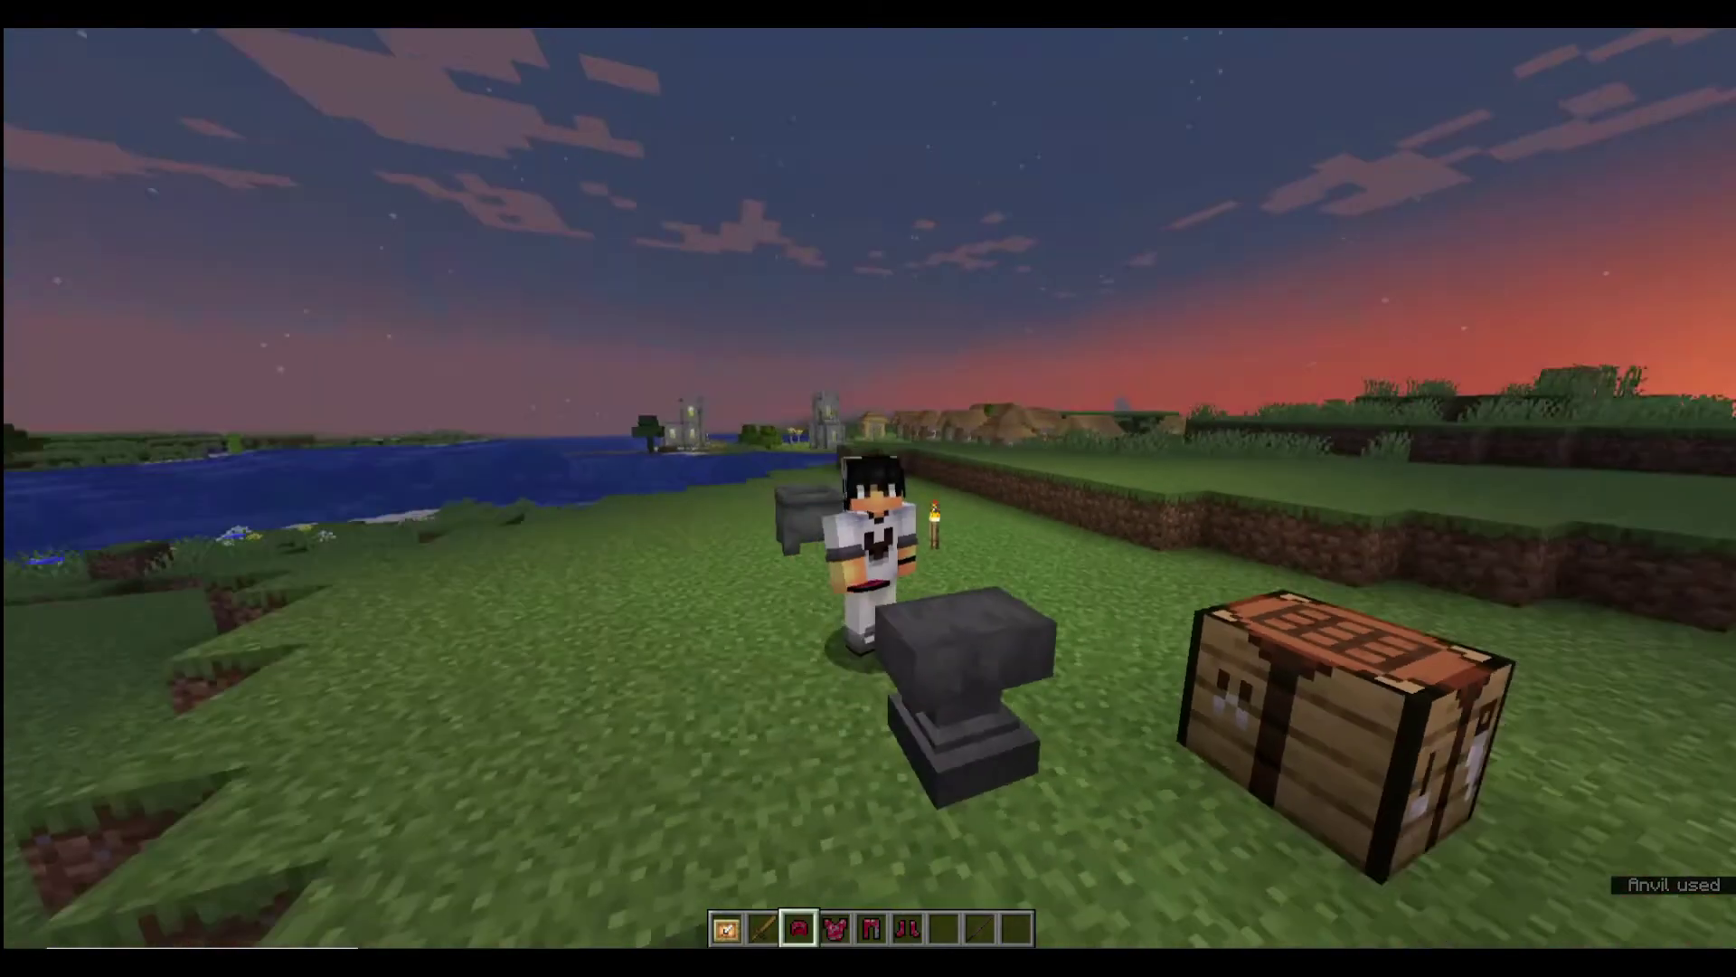
key("4")
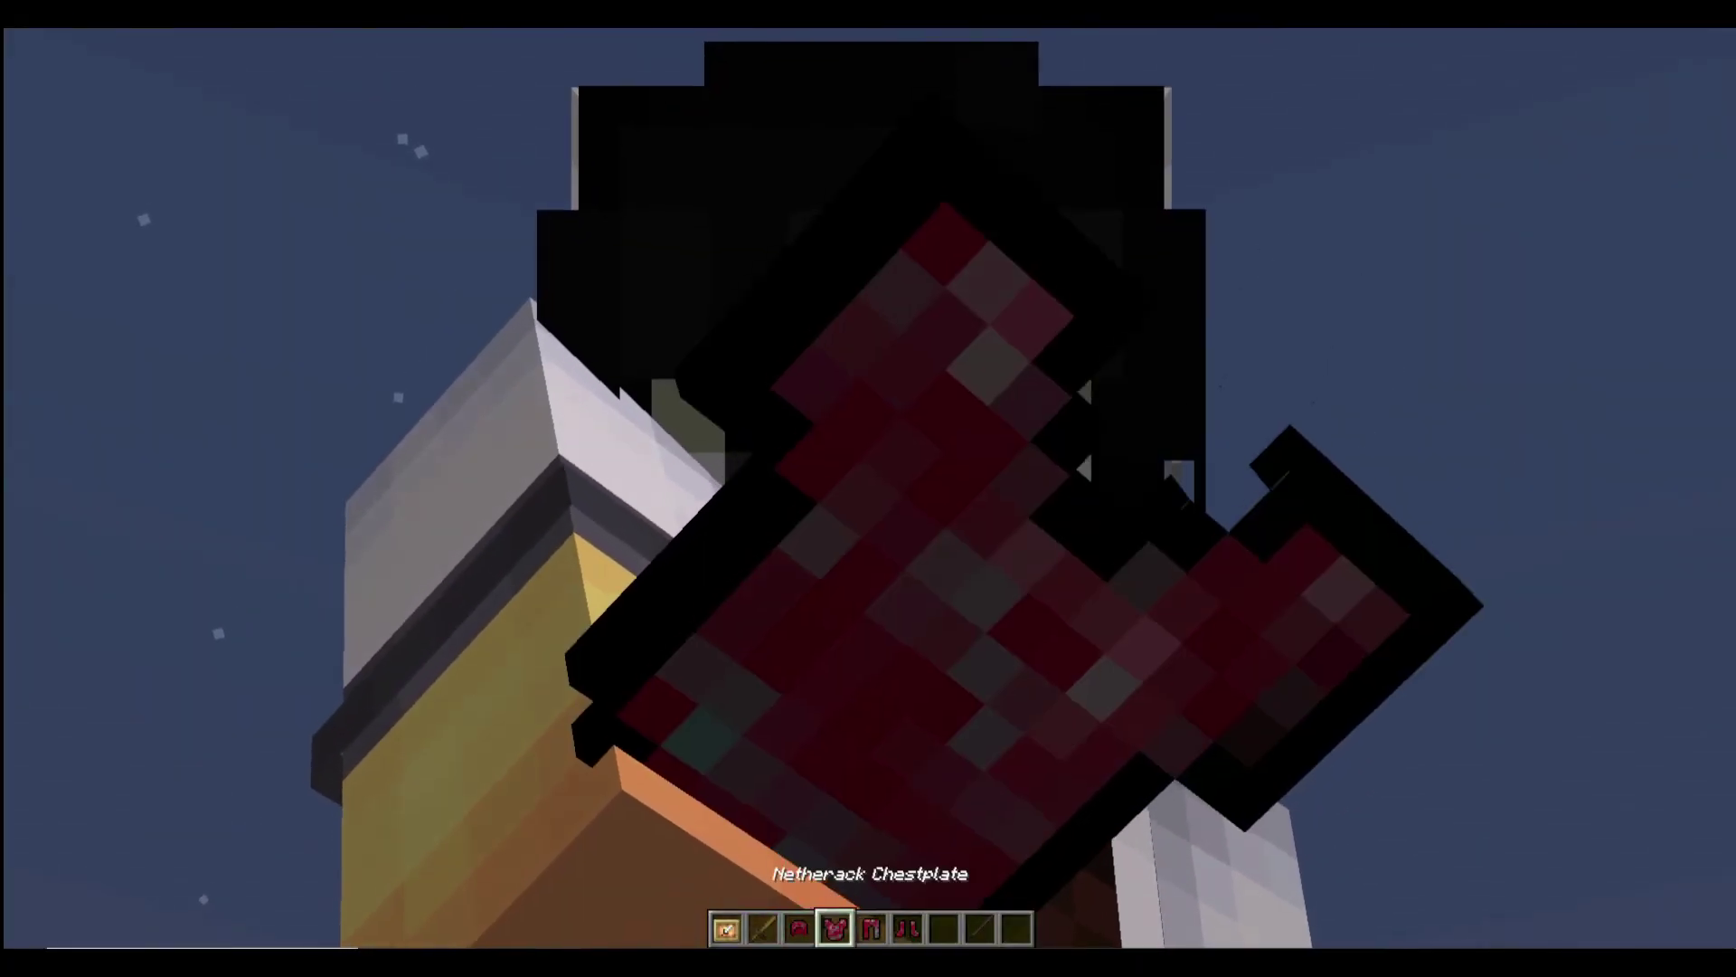
scroll(868, 488, "down", 2)
scroll(868, 488, "up", 3)
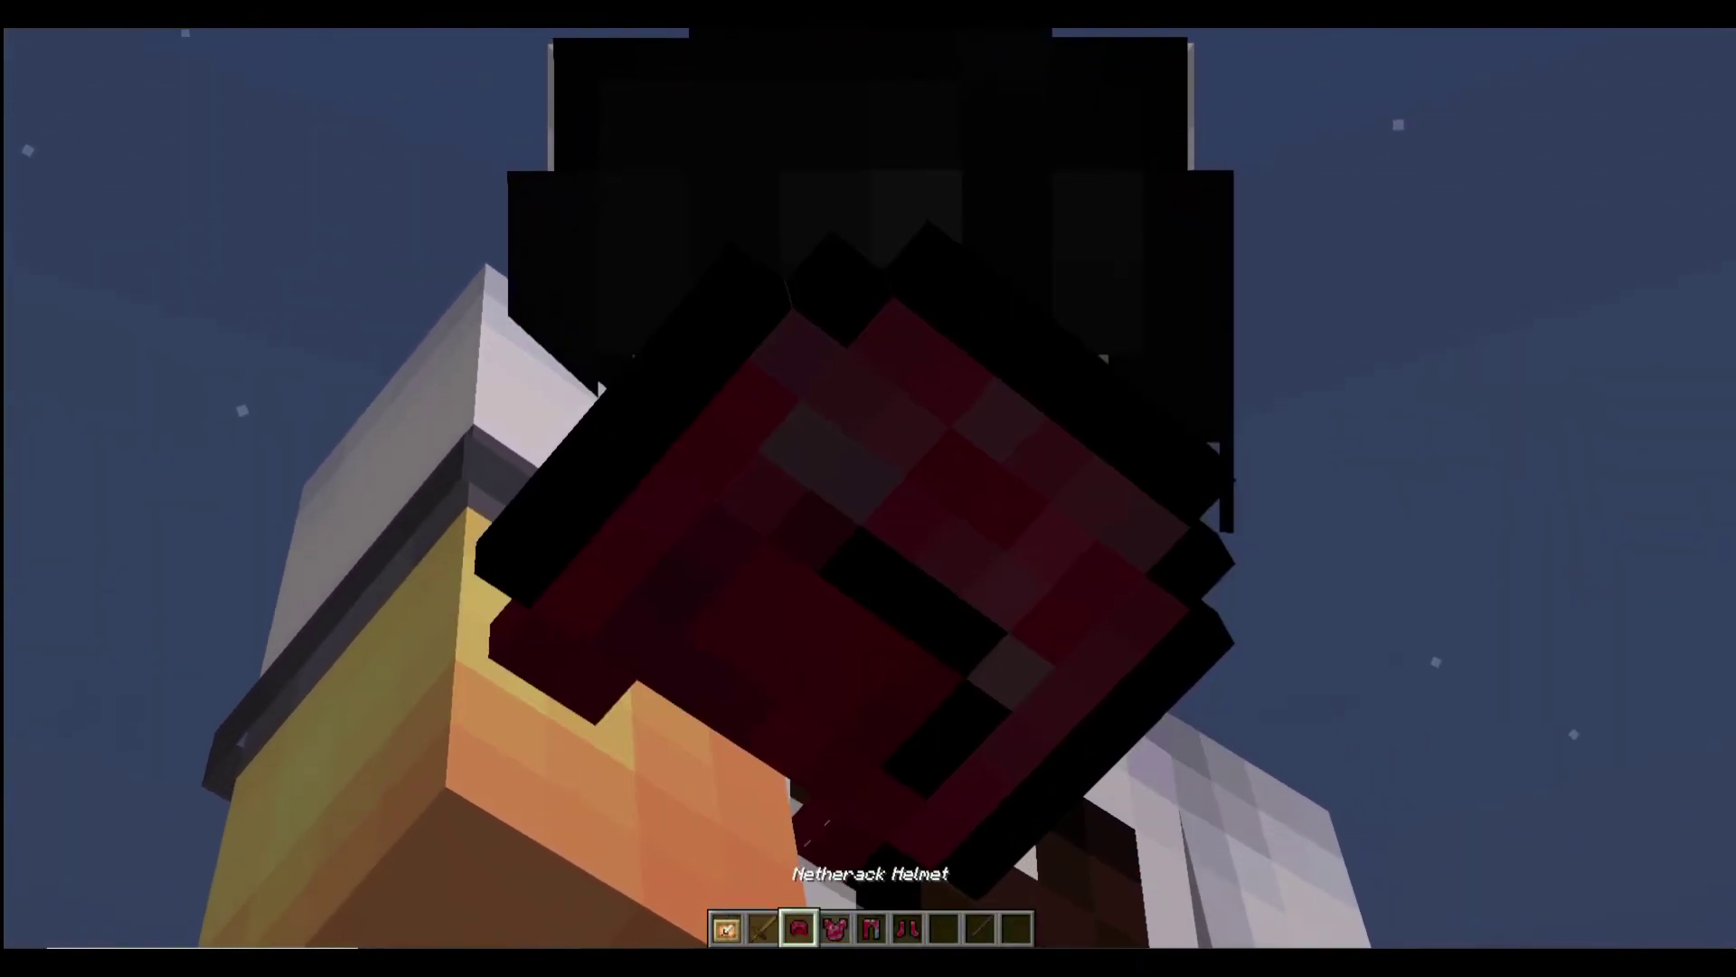
scroll(868, 489, "down", 2)
scroll(868, 488, "up", 3)
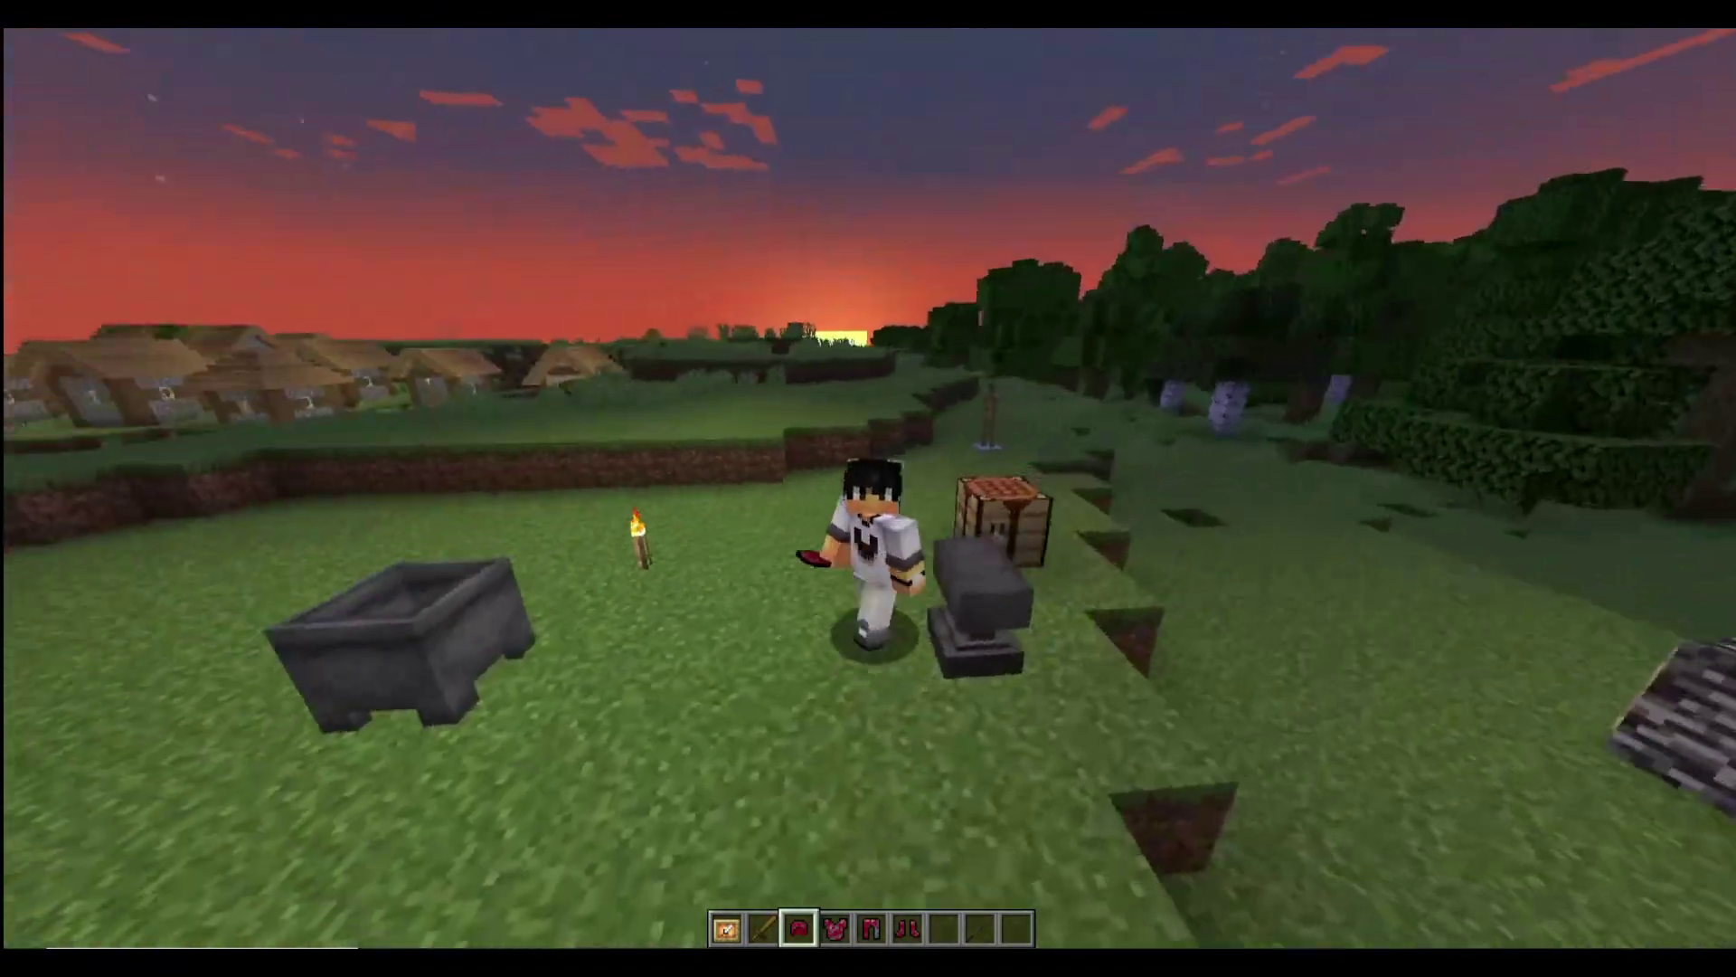
Equip the renamed netherack helmet, chestplate, leggings and boots from the hotbar and return to the world to view the full set
key("e")
left_click(1022, 629)
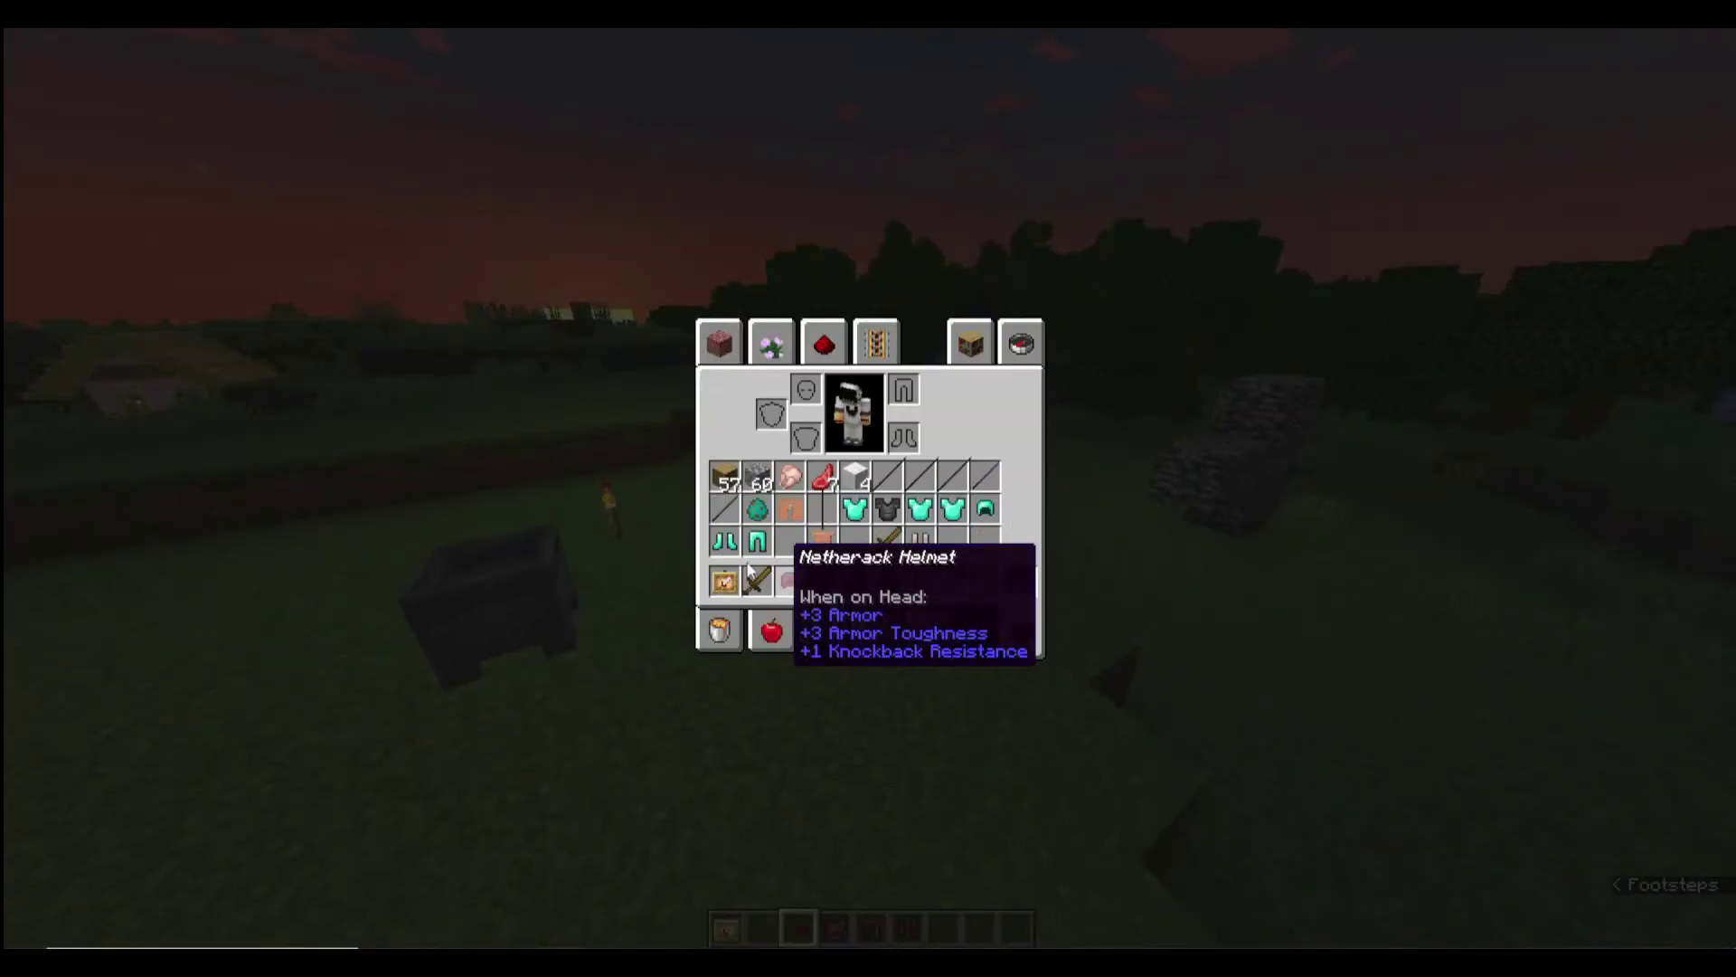
left_click(788, 581, "shift")
left_click(821, 581)
left_click(806, 438)
left_click(854, 581)
left_click(903, 389)
left_click(887, 581)
left_click(902, 438)
key("e")
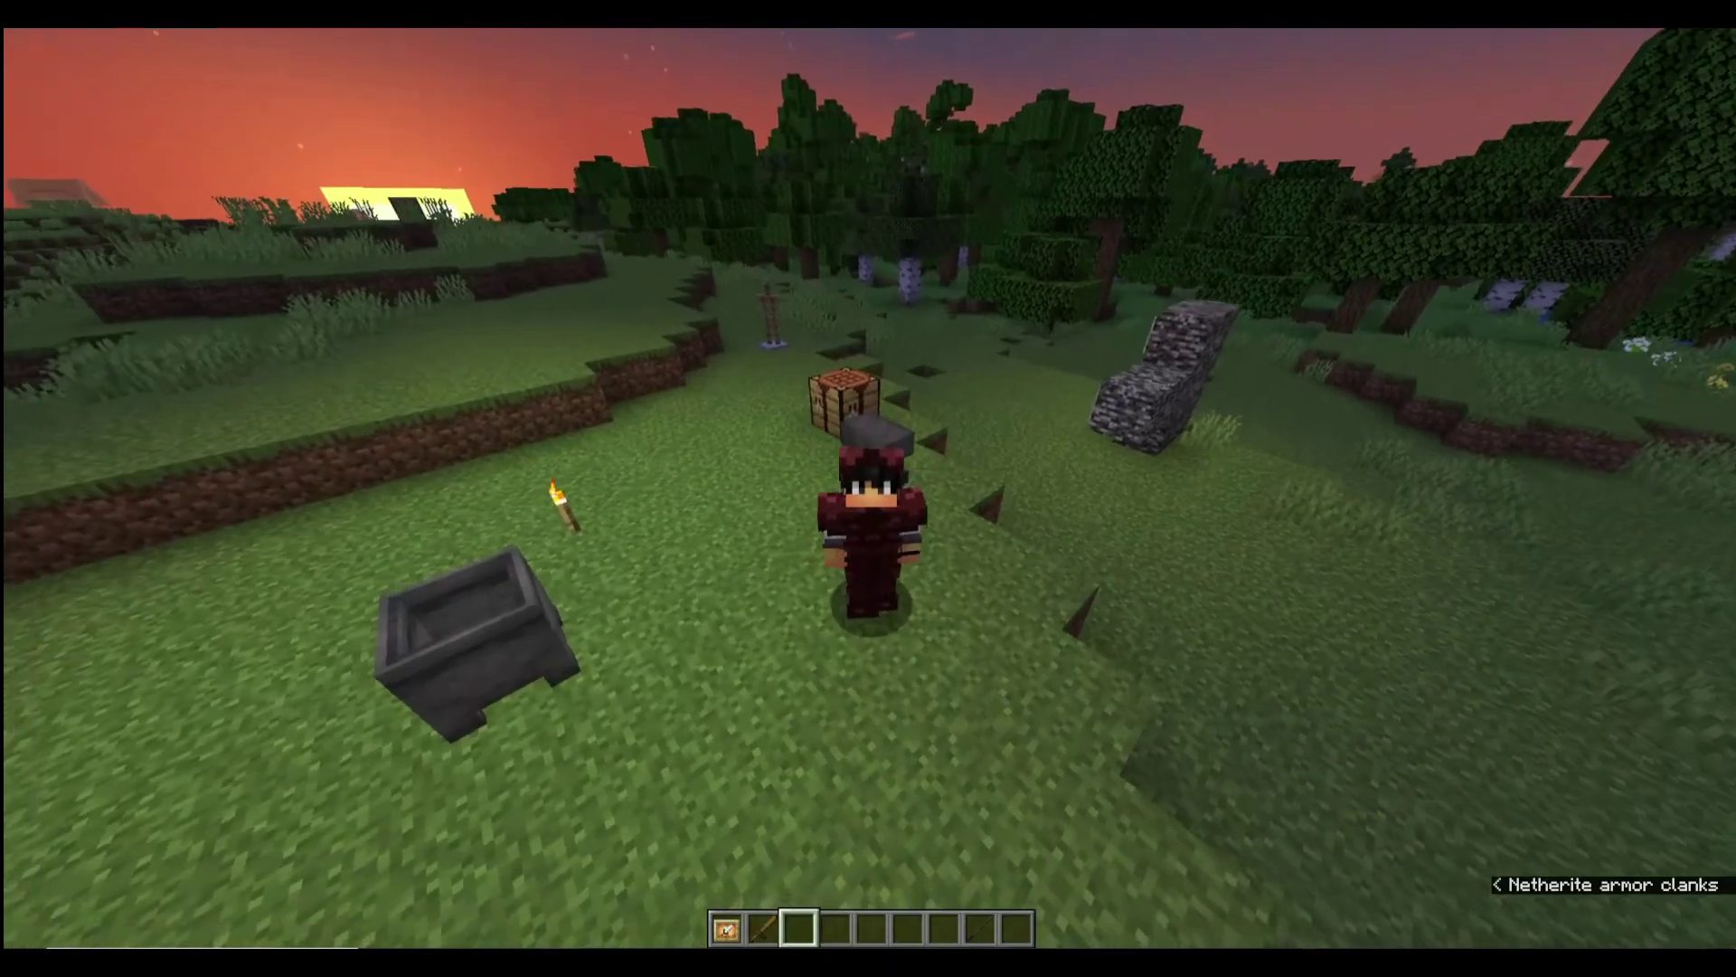
key("w")
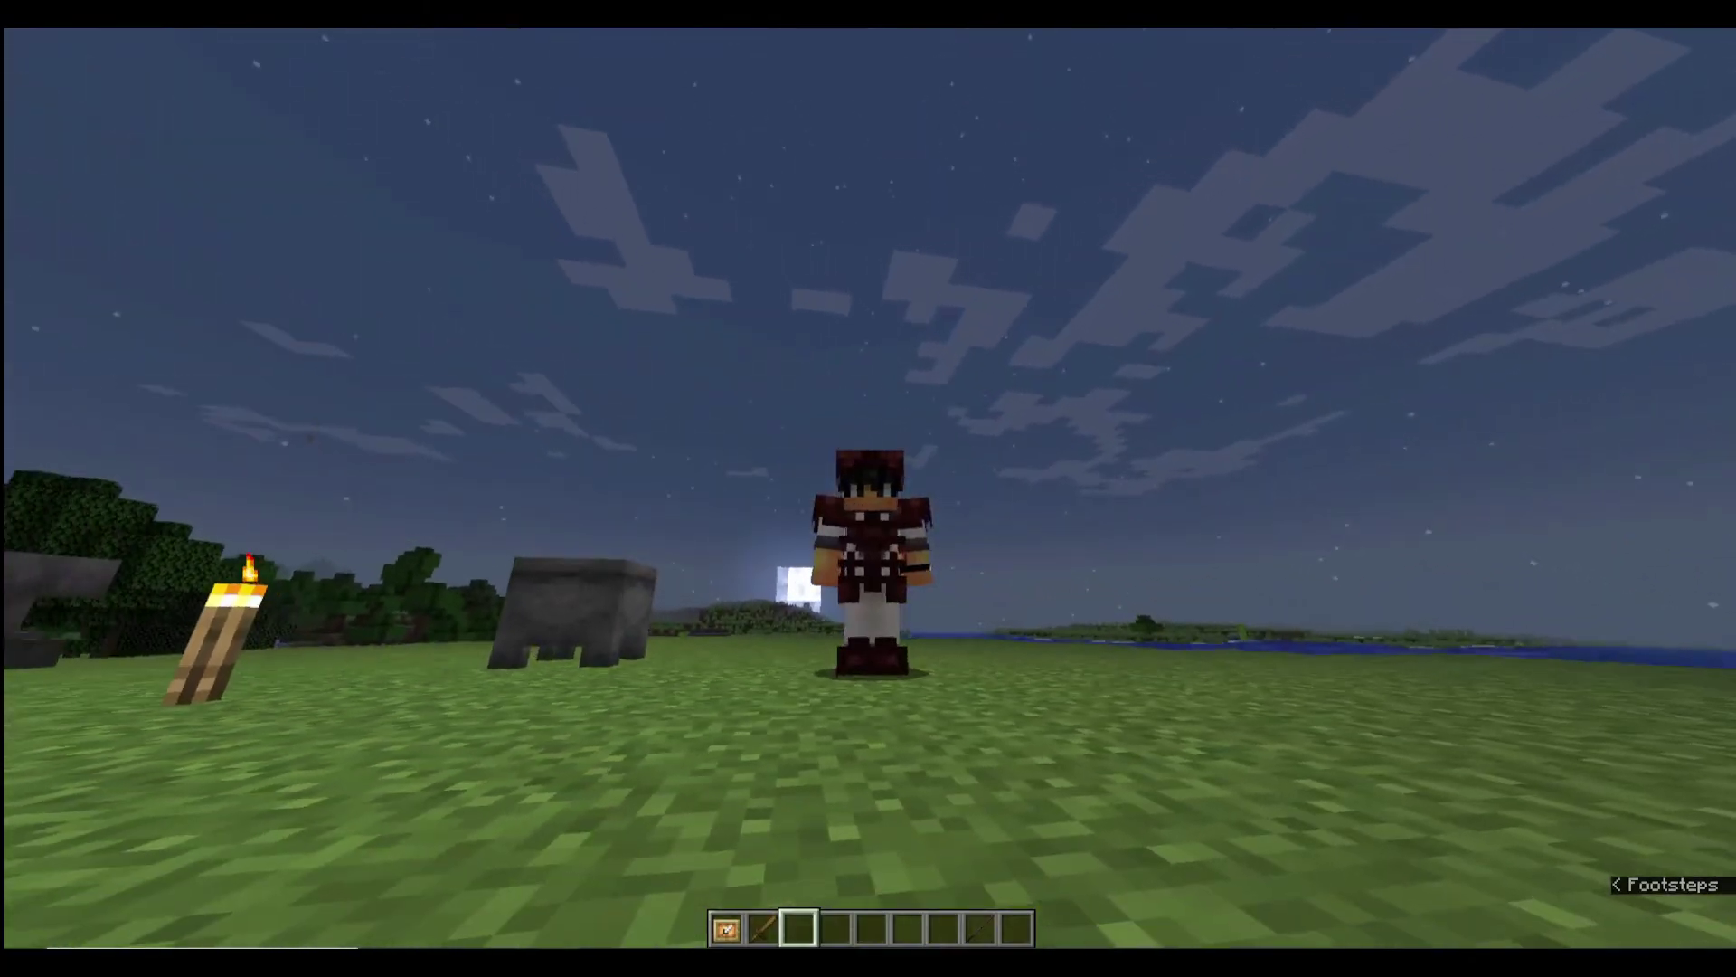
Take off the netherack chestplate into hotbar slot 5 and put the netherack leggings on to show them without it
key("e")
key("5")
key("e")
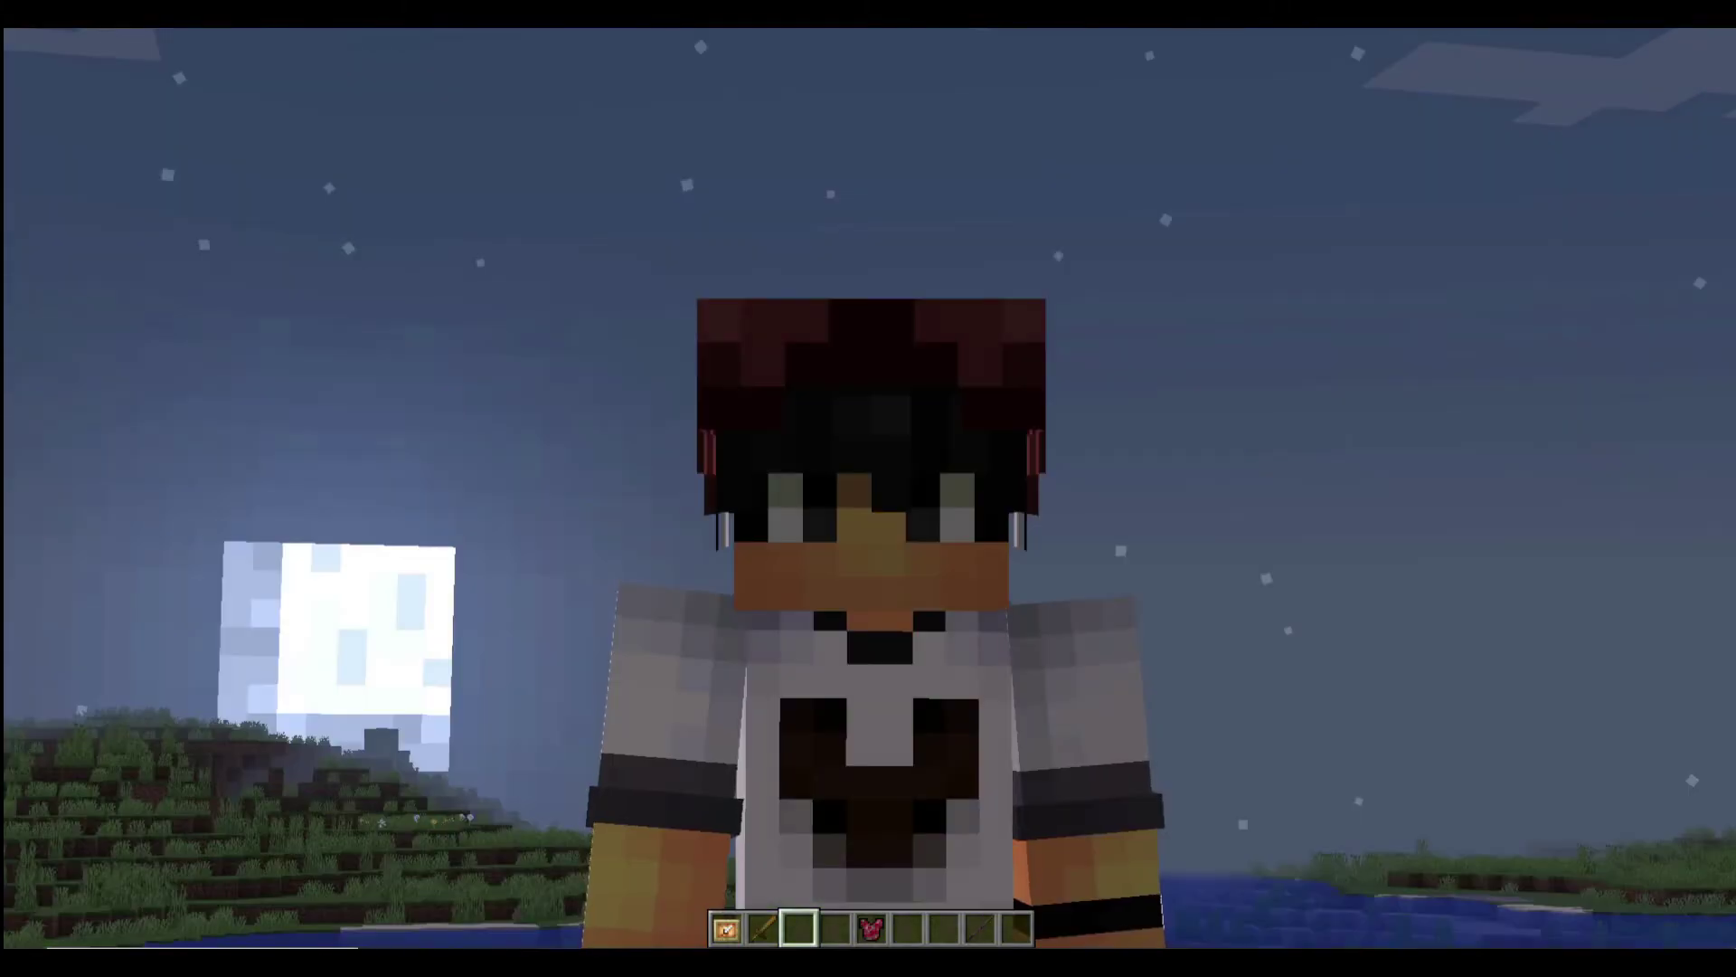
key("e")
left_click(953, 545, "shift")
key("e")
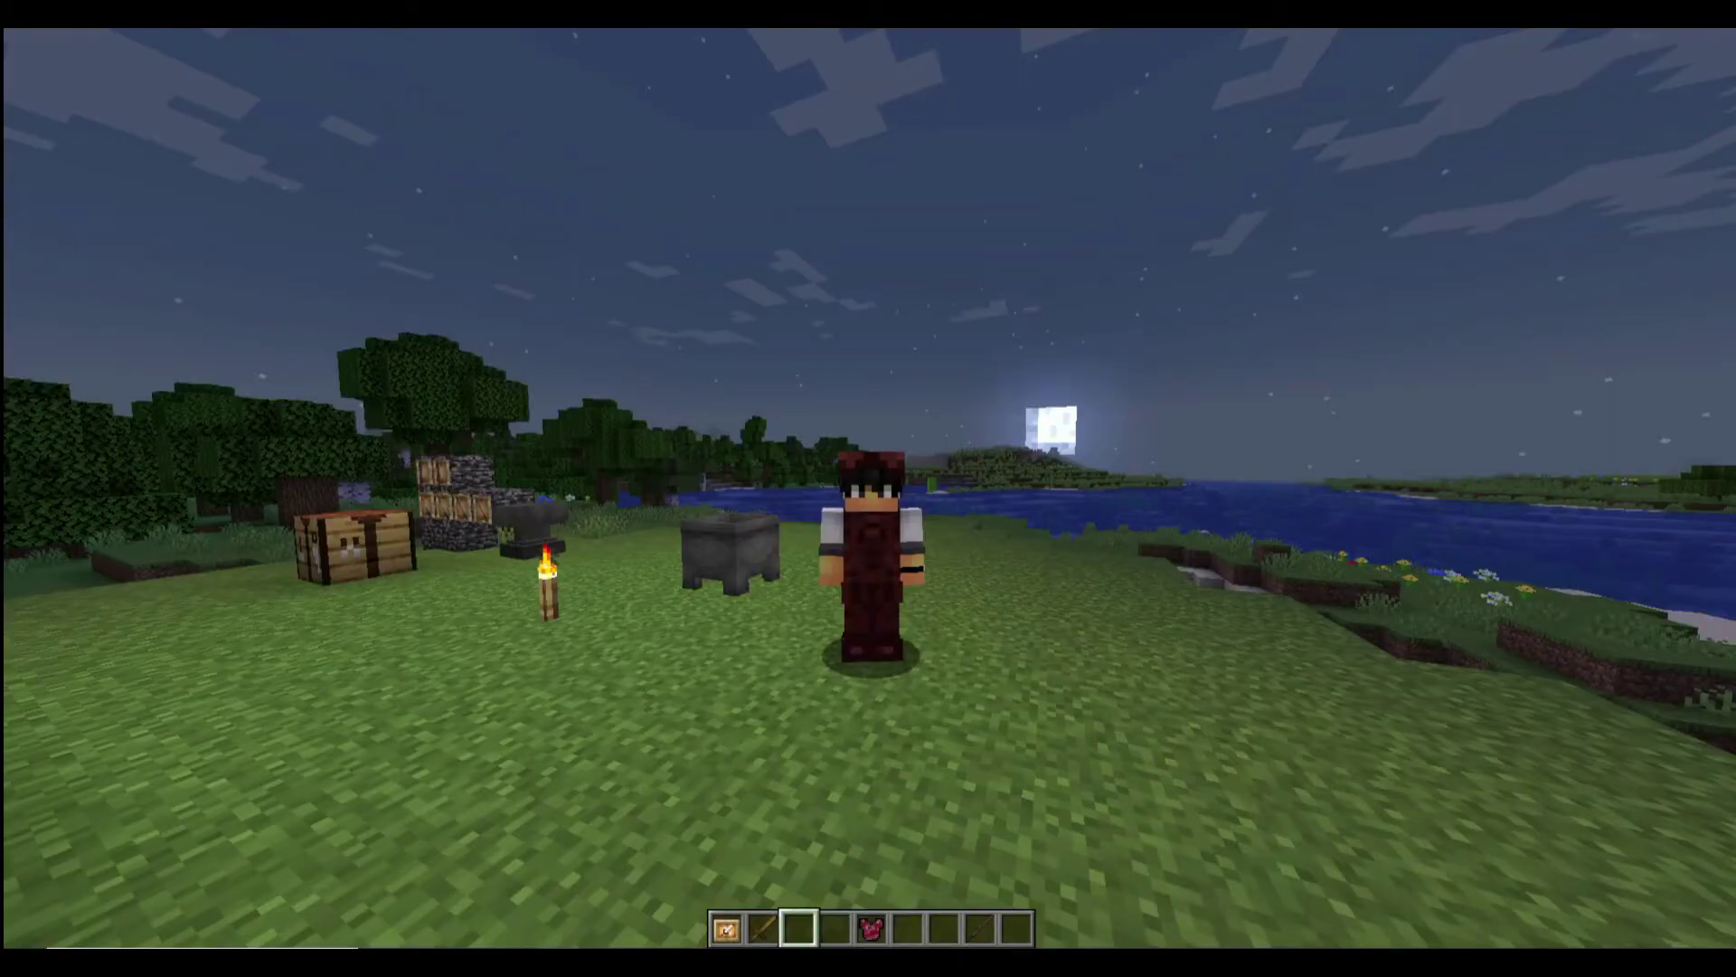
Take off the netherack leggings and put the netherack chestplate back on to show it with the helmet
key("e")
left_click(903, 437, "shift")
left_click(904, 389, "shift")
key("e")
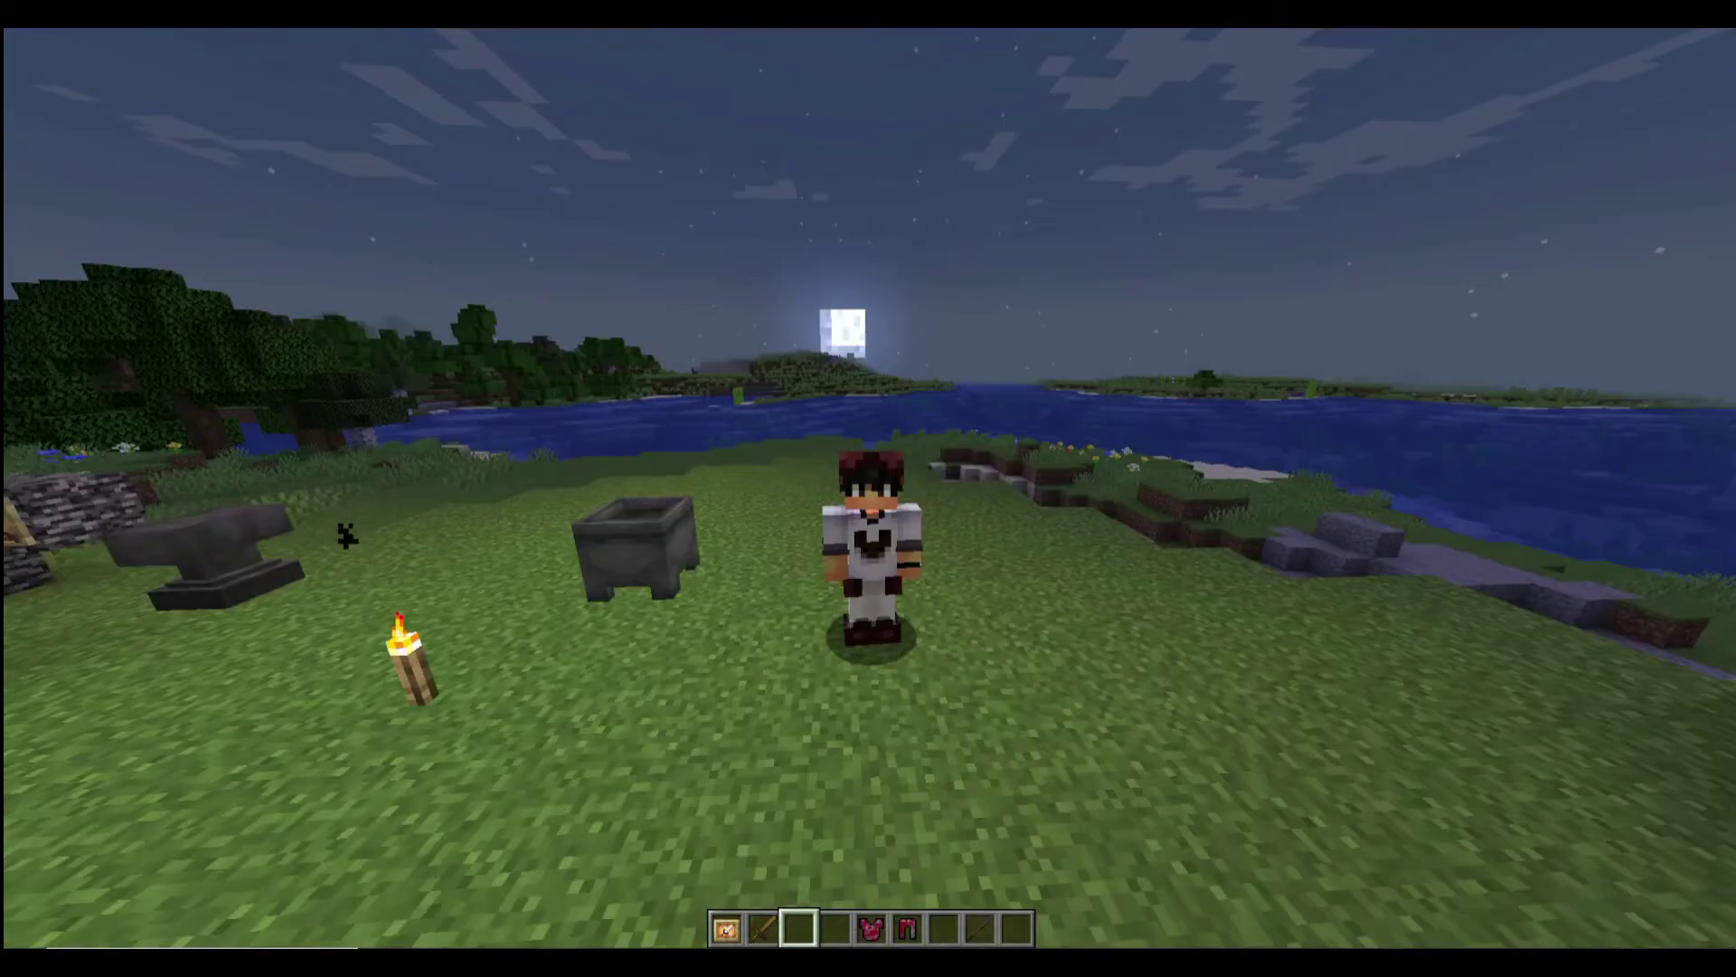
key("e")
left_click(853, 580, "shift")
key("e")
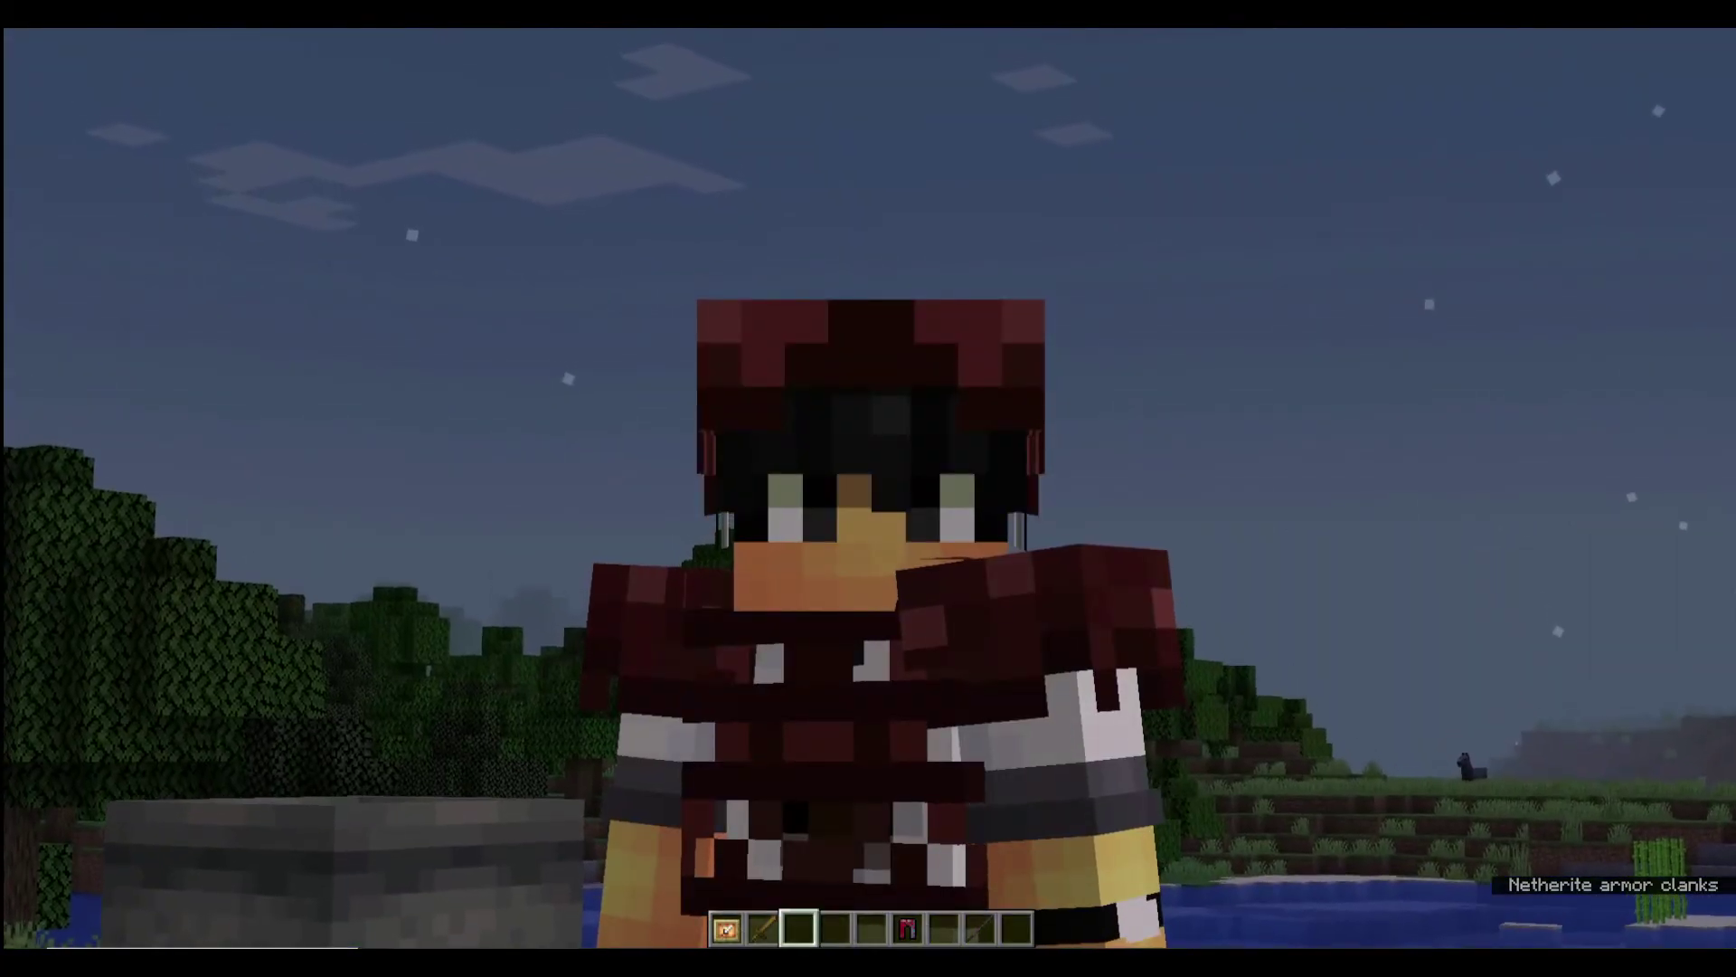